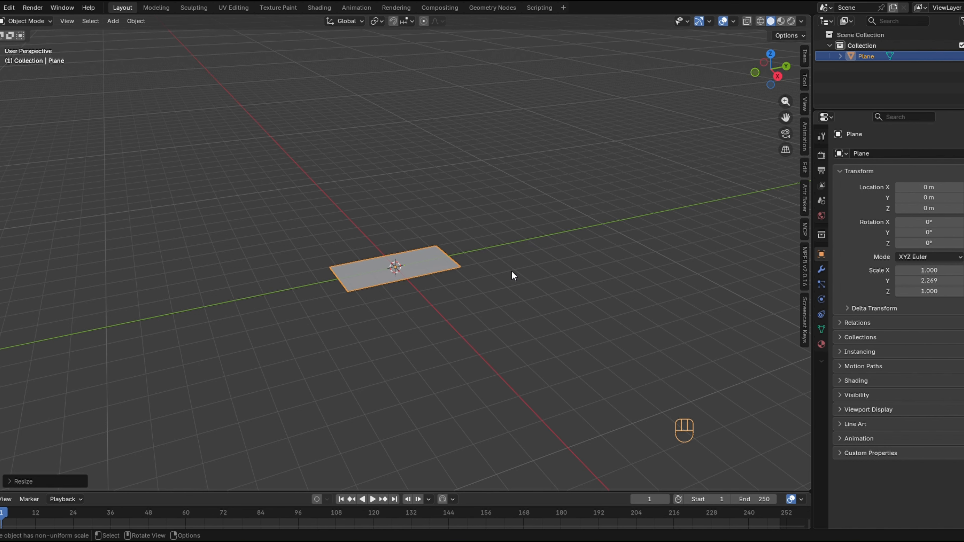
# Scale the plane along the X axis by about 1.17.
pyautogui.press('s')
pyautogui.press('x')
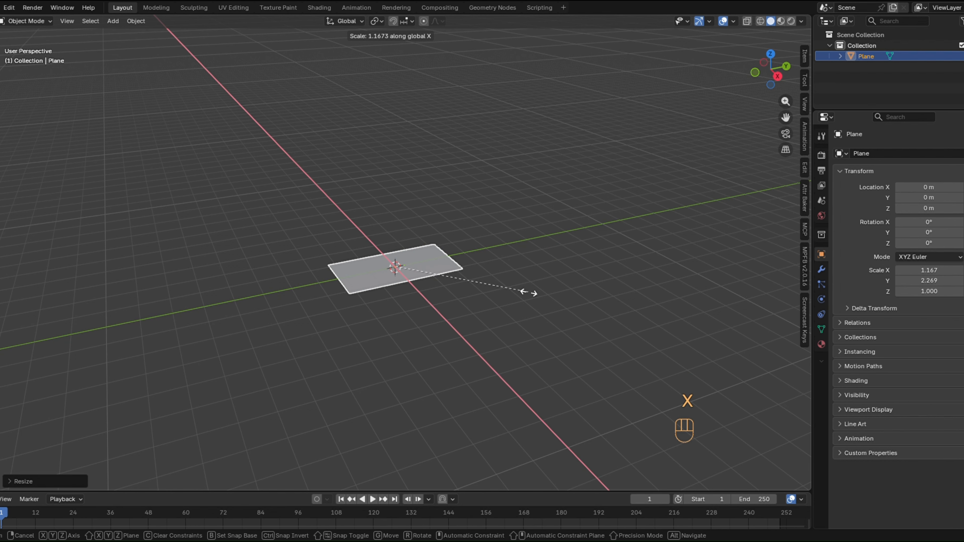
pyautogui.click(529, 292)
# Edit the plane's mesh and scale down its short edge at the negative Y end to narrow that side slightly.
pyautogui.scroll(3, 365, 248)
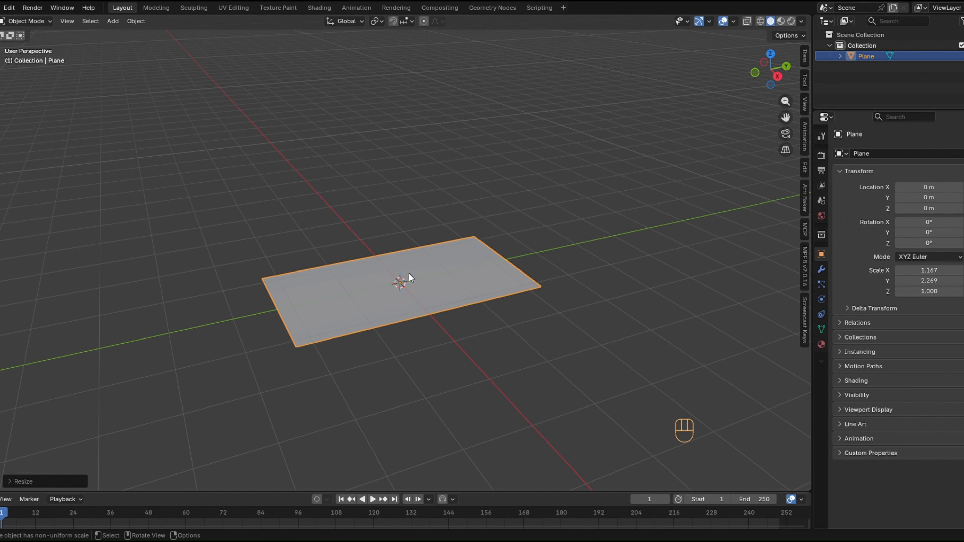
pyautogui.press('Tab')
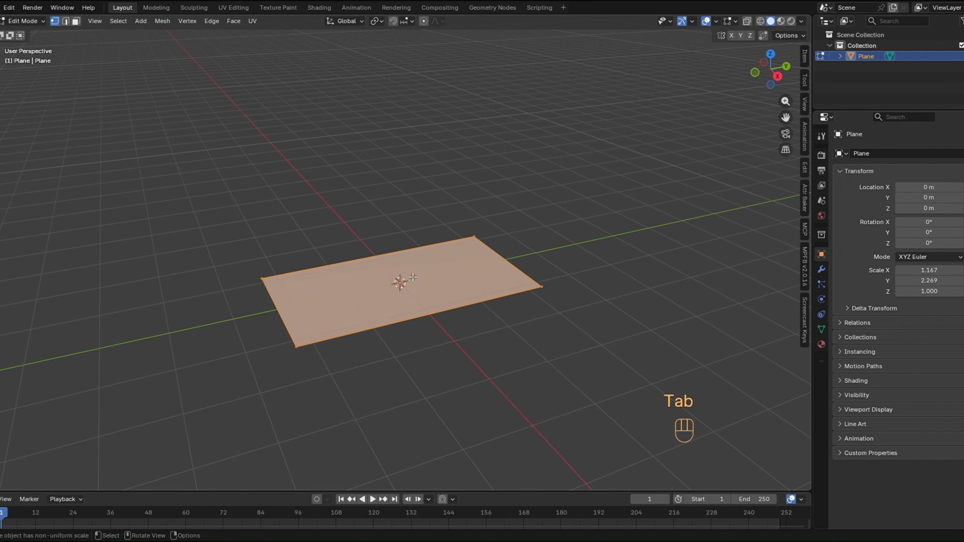
pyautogui.press('2')
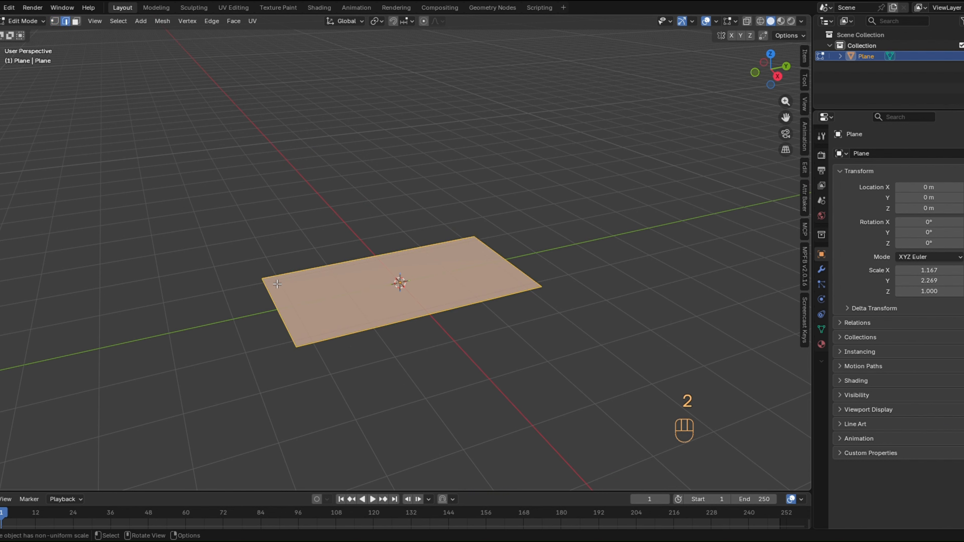
pyautogui.moveTo(235, 265); pyautogui.dragTo(305, 390)
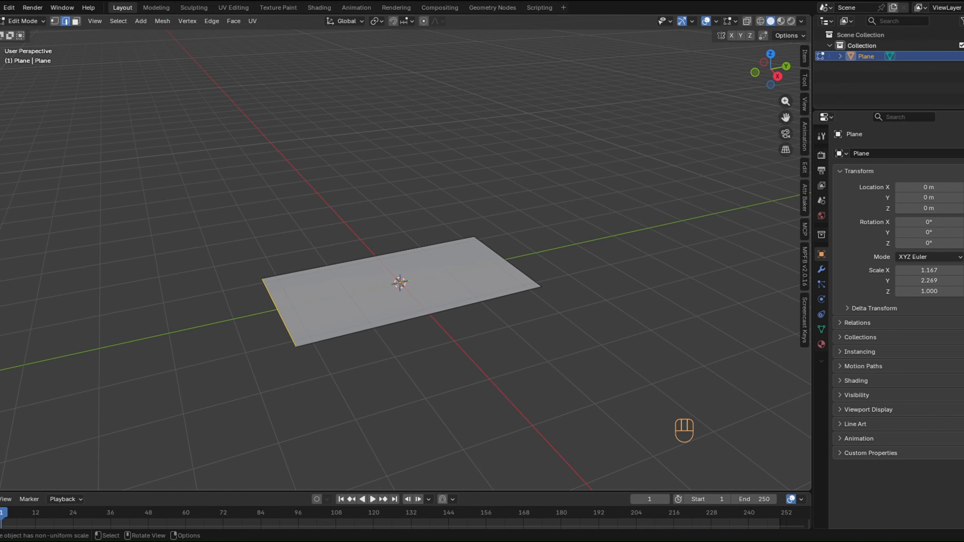
pyautogui.press('s')
pyautogui.click(432, 377)
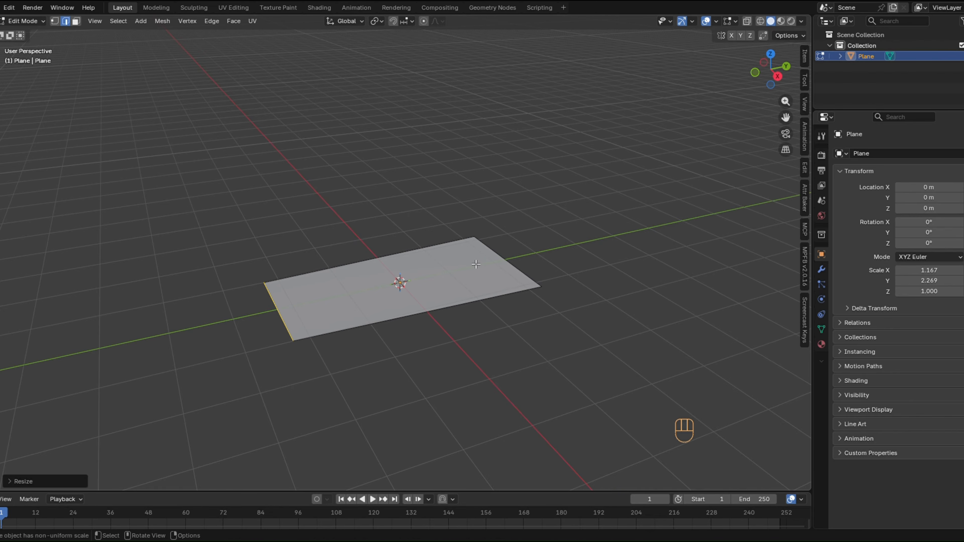
# Scale up the plane's short edge at the positive Y end by about 1.26 and finish editing the mesh.
pyautogui.moveTo(447, 154); pyautogui.dragTo(588, 356)
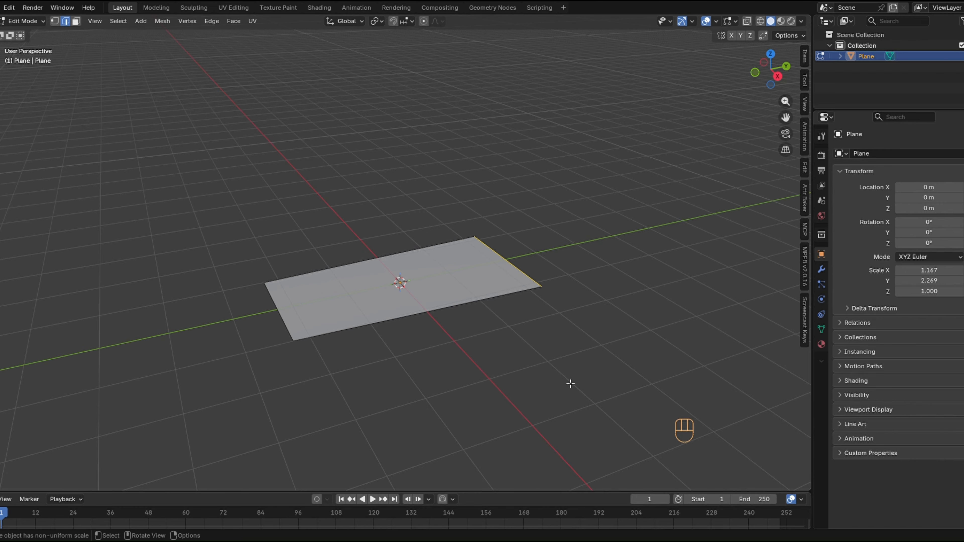
pyautogui.press('s')
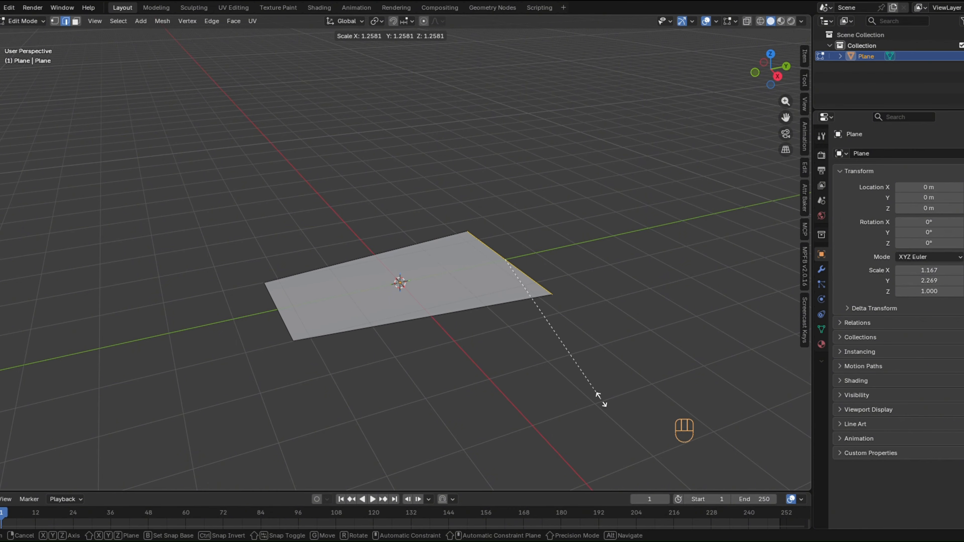
pyautogui.click(599, 397)
pyautogui.scroll(-2, 563, 369)
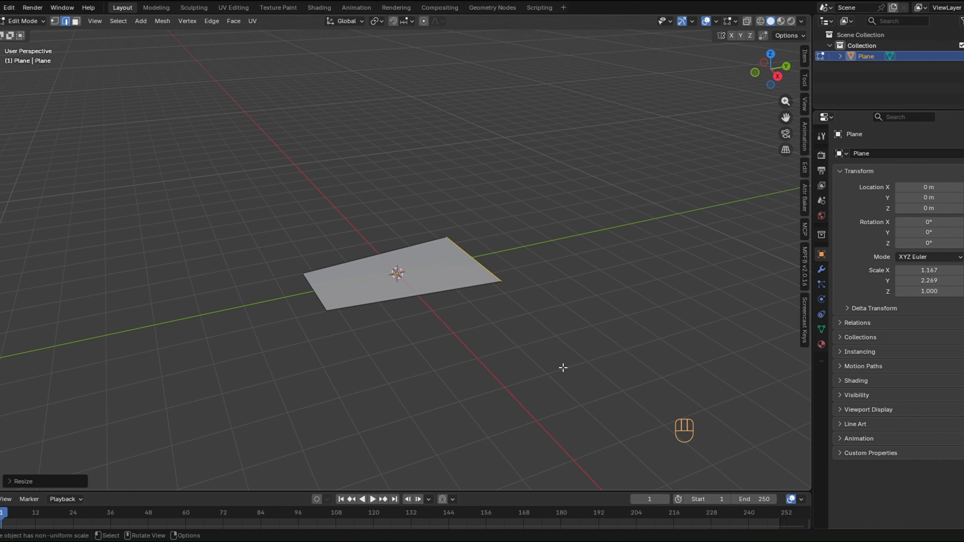
pyautogui.moveTo(563, 368); pyautogui.dragTo(563, 368, button='middle')
pyautogui.press('Tab')
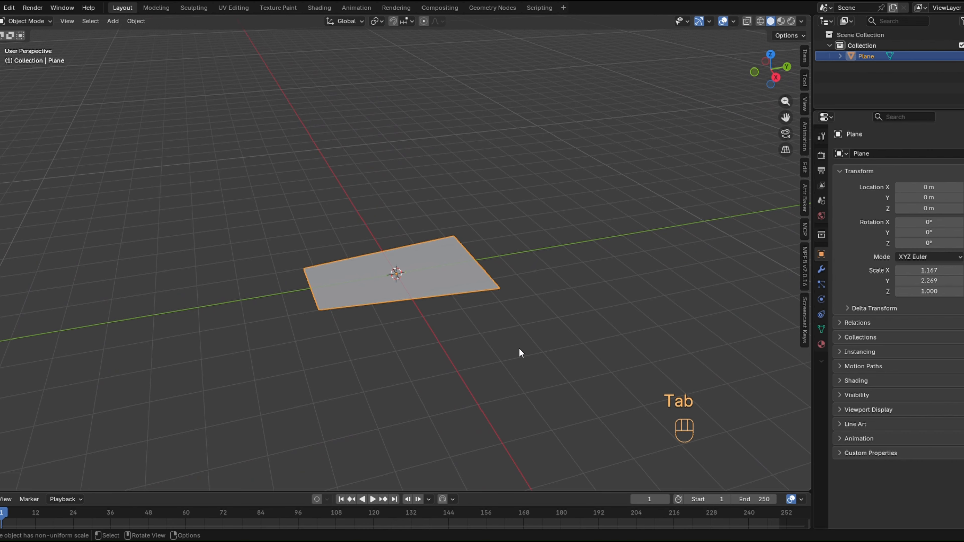
# Extrude the whole tapered face upward by about 0.96 m to form a solid block.
pyautogui.press('Tab')
pyautogui.press('a')
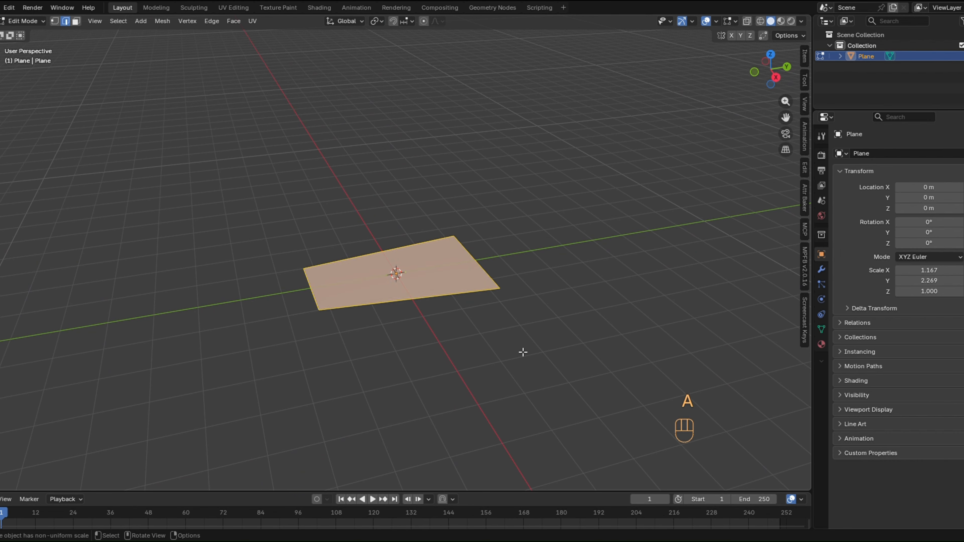
pyautogui.press('e')
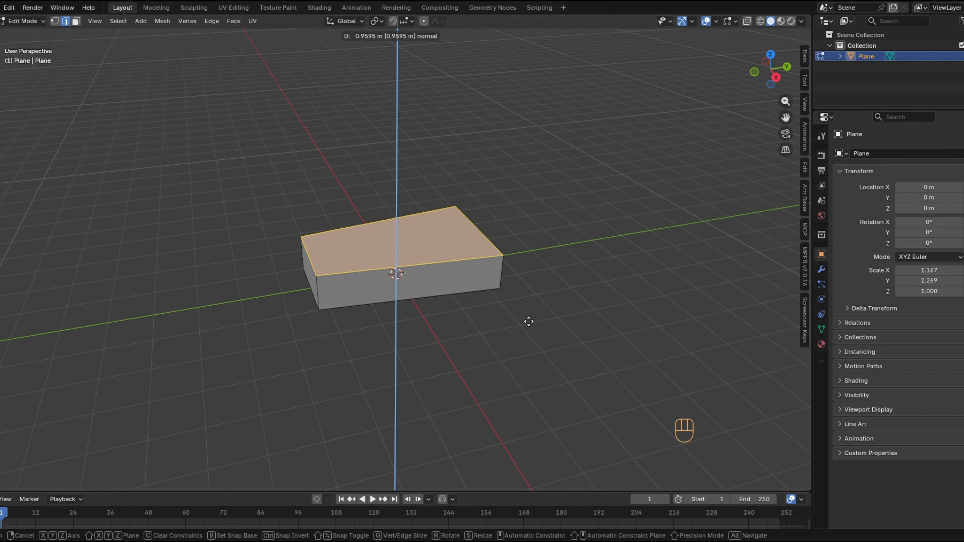
pyautogui.click(527, 320)
# Add a Subdivision Surface modifier with level 2 to the extruded block.
pyautogui.moveTo(527, 320); pyautogui.dragTo(531, 289, button='middle')
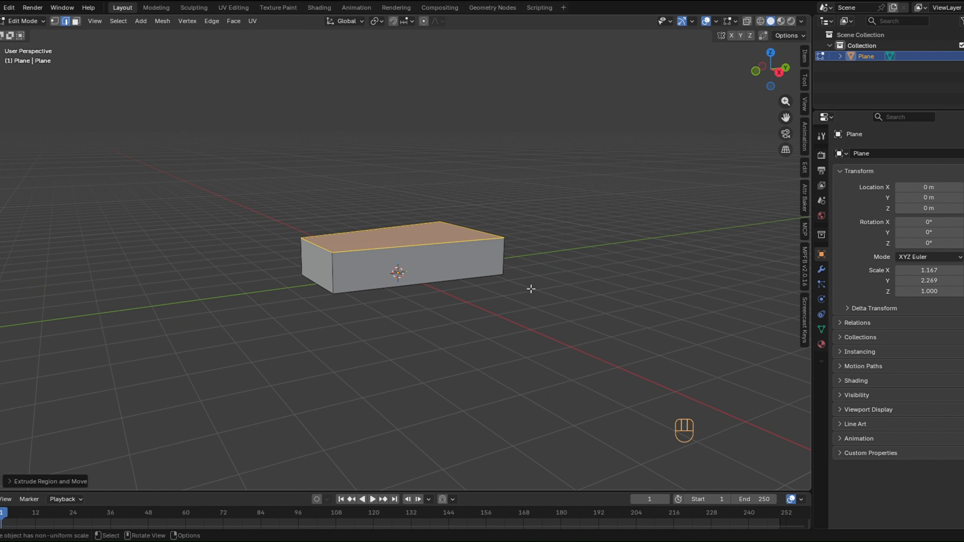
pyautogui.press('`')
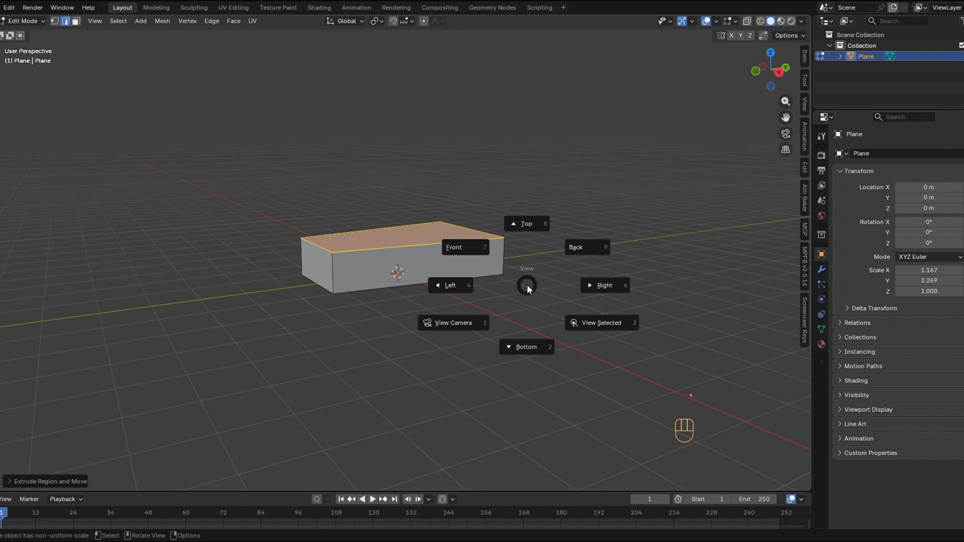
pyautogui.click(476, 251)
pyautogui.scroll(2, 468, 292)
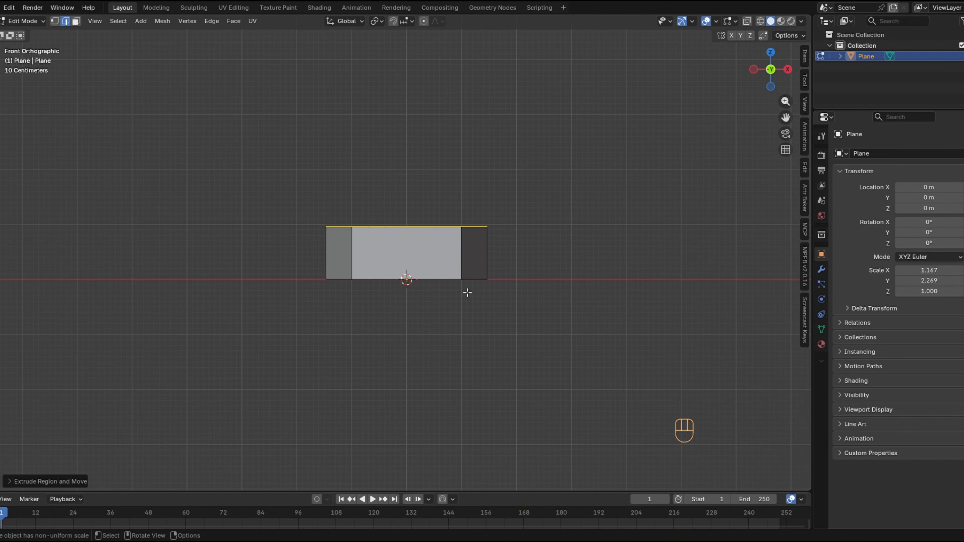
pyautogui.keyDown('shift'); pyautogui.moveTo(467, 286); pyautogui.dragTo(461, 335, button='middle'); pyautogui.keyUp('shift')
pyautogui.press('Tab')
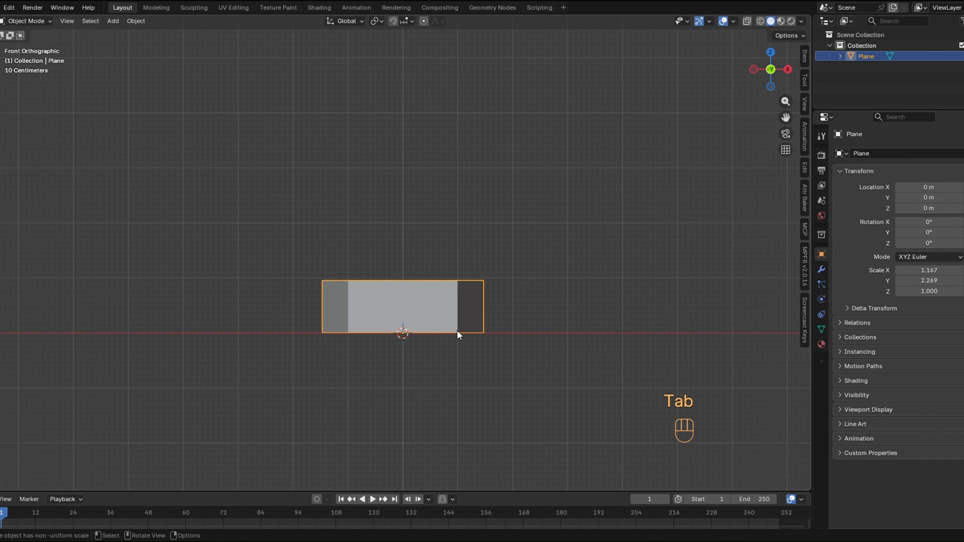
pyautogui.hotkey('ctrl', '2')
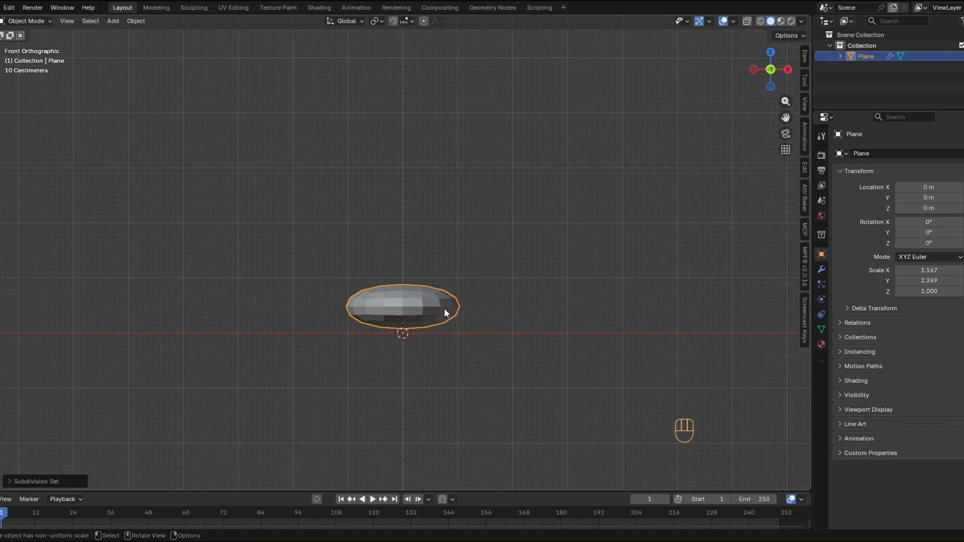
# Add one centered horizontal loop cut around the block's side walls at mid-height.
pyautogui.press('Tab')
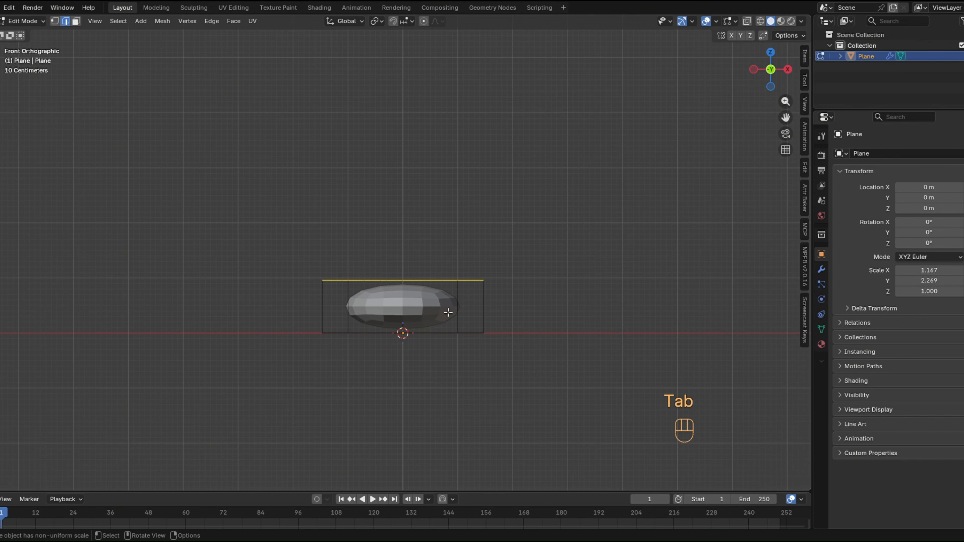
pyautogui.hotkey('ctrl', 'r')
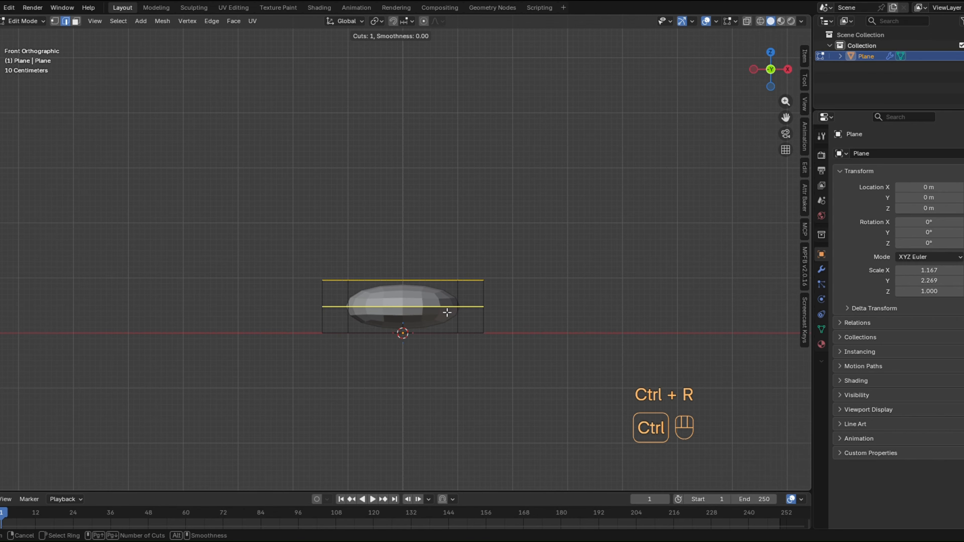
pyautogui.click(449, 320)
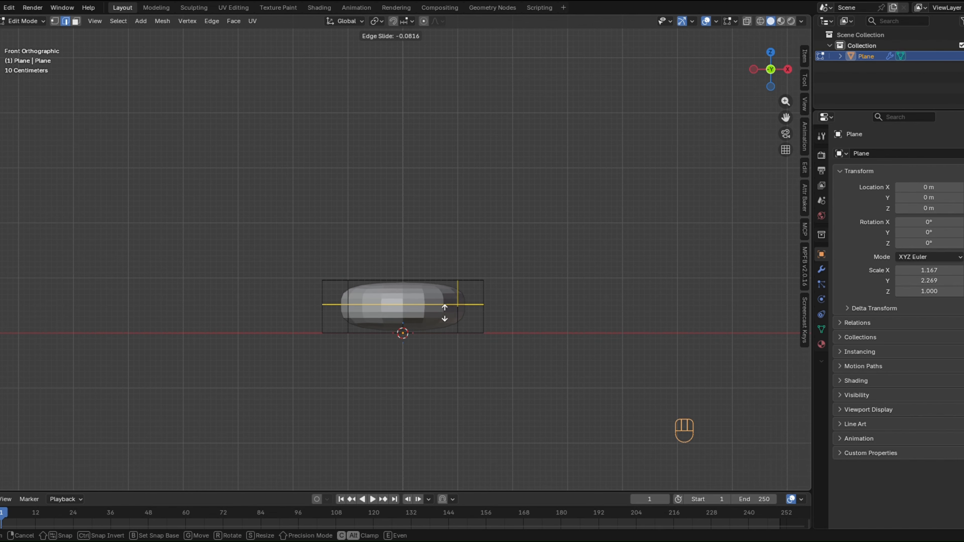
pyautogui.rightClick(448, 314)
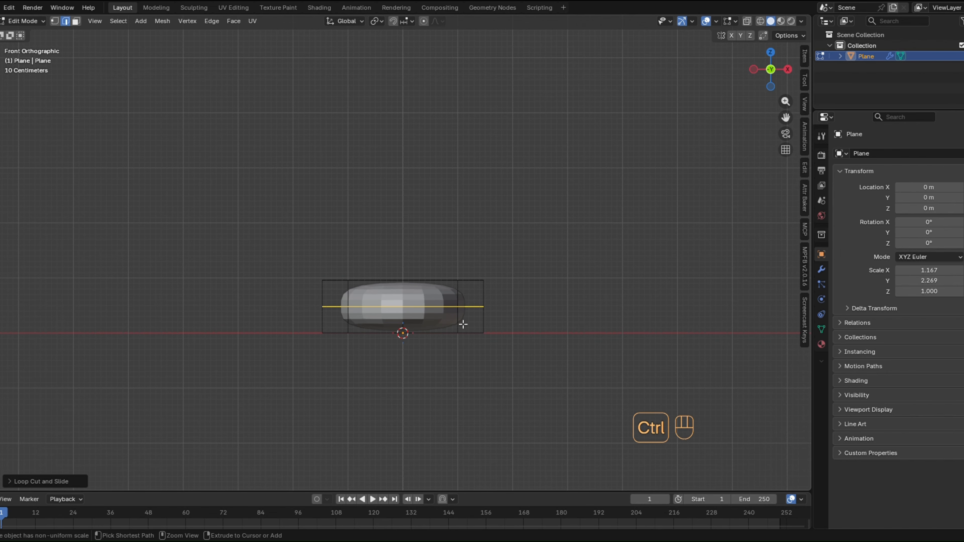
# Bevel the mid-height loop with an offset of about 0.31 m and one segment, then clear the selection.
pyautogui.hotkey('ctrl', 'b')
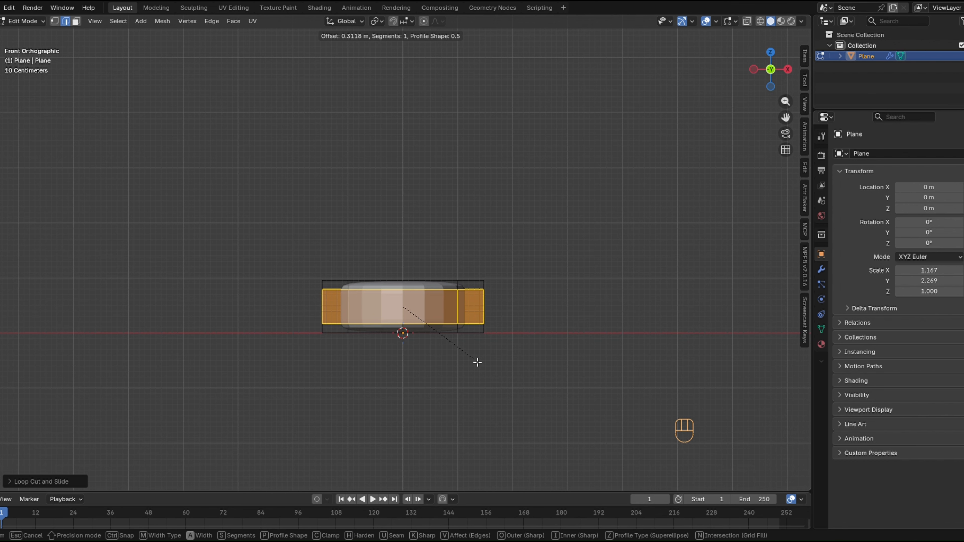
pyautogui.click(478, 363)
pyautogui.scroll(3, 478, 362)
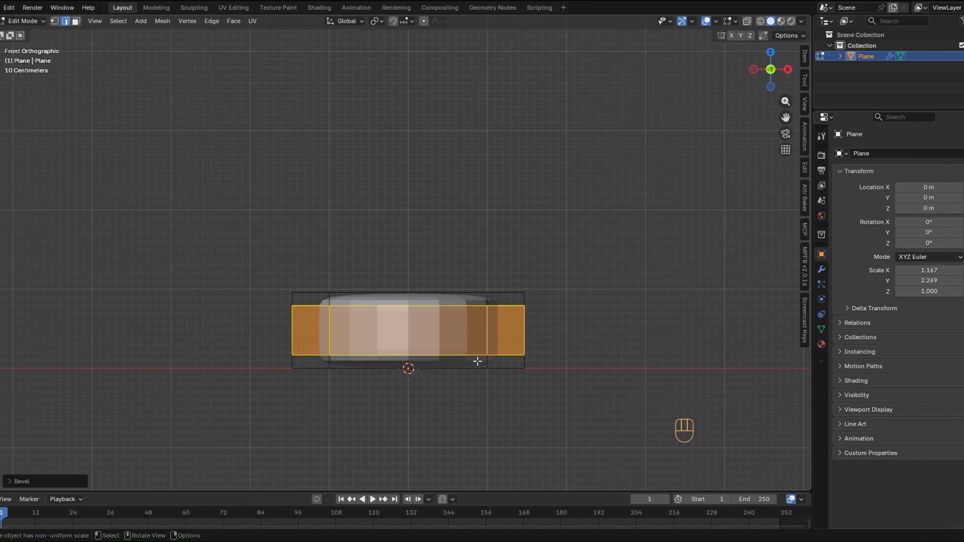
pyautogui.keyDown('shift'); pyautogui.moveTo(493, 394); pyautogui.dragTo(478, 329, button='middle'); pyautogui.keyUp('shift')
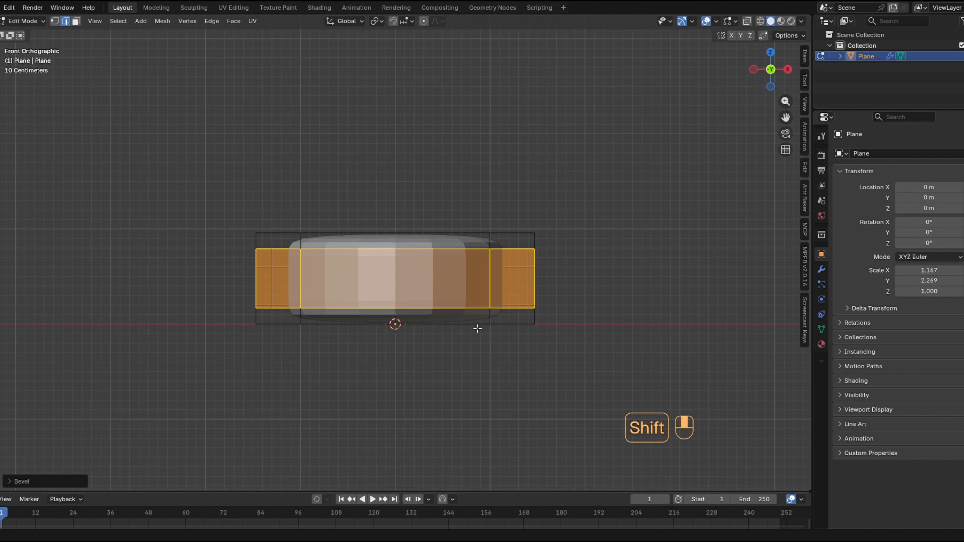
pyautogui.click(489, 369)
# Add two evenly spaced loop cuts across the block's width, without sliding them.
pyautogui.moveTo(491, 363); pyautogui.dragTo(492, 363, button='middle')
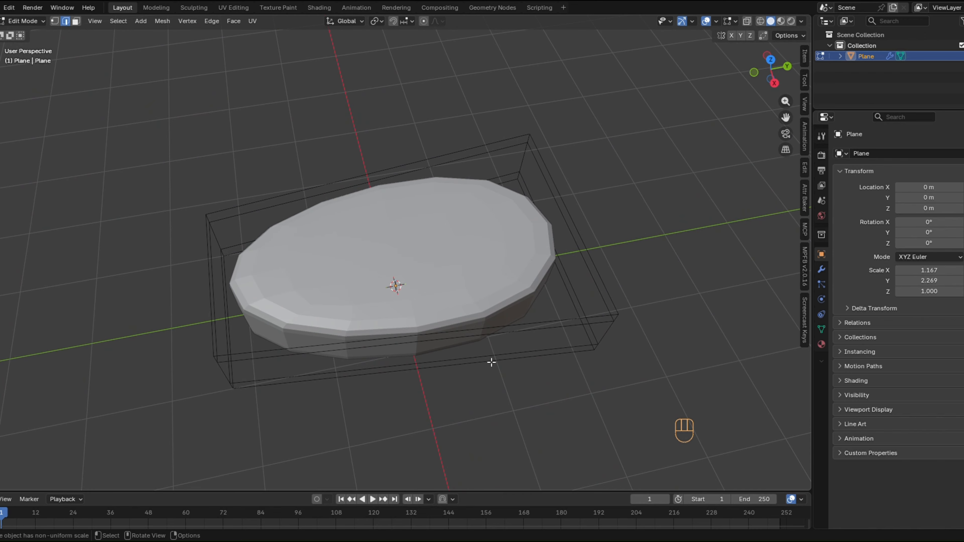
pyautogui.hotkey('ctrl', 'r')
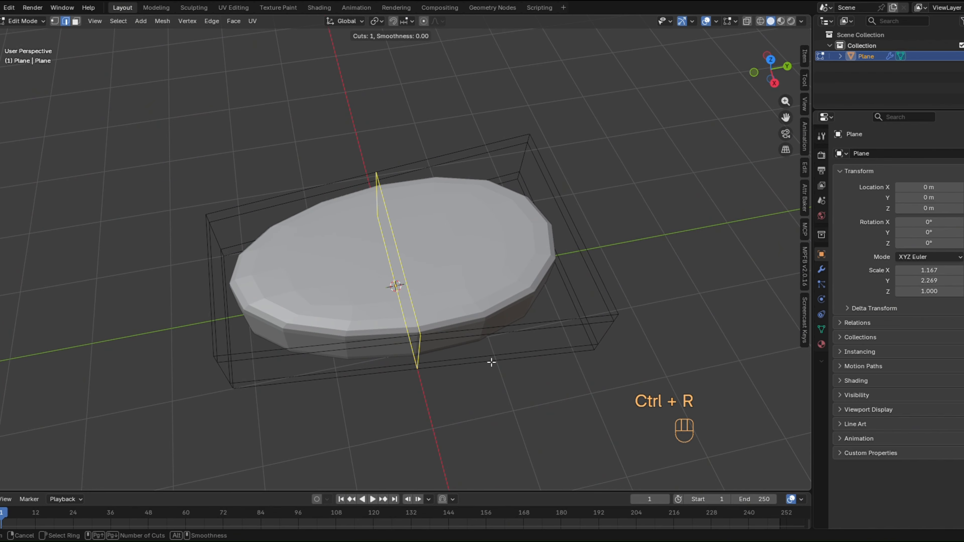
pyautogui.scroll(1, 492, 363)
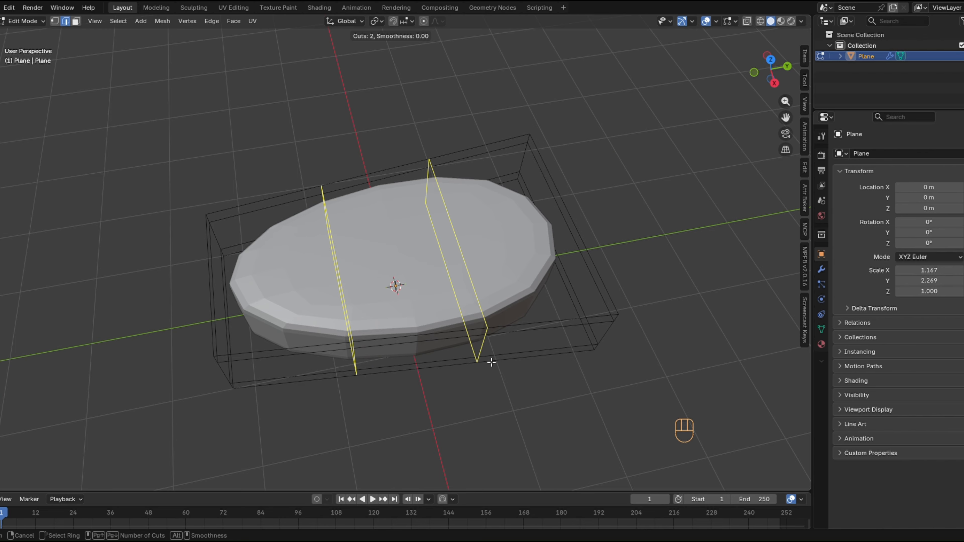
pyautogui.click(492, 363)
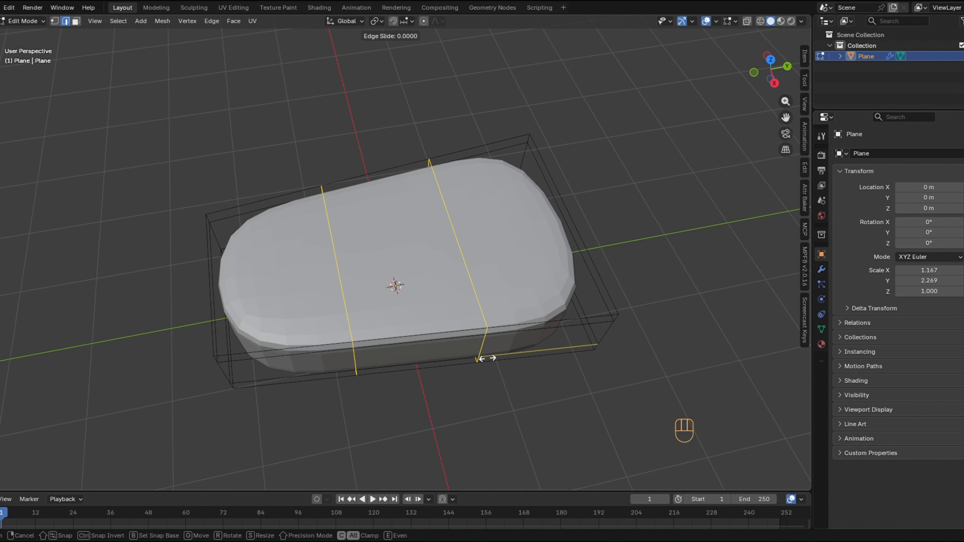
pyautogui.rightClick(470, 360)
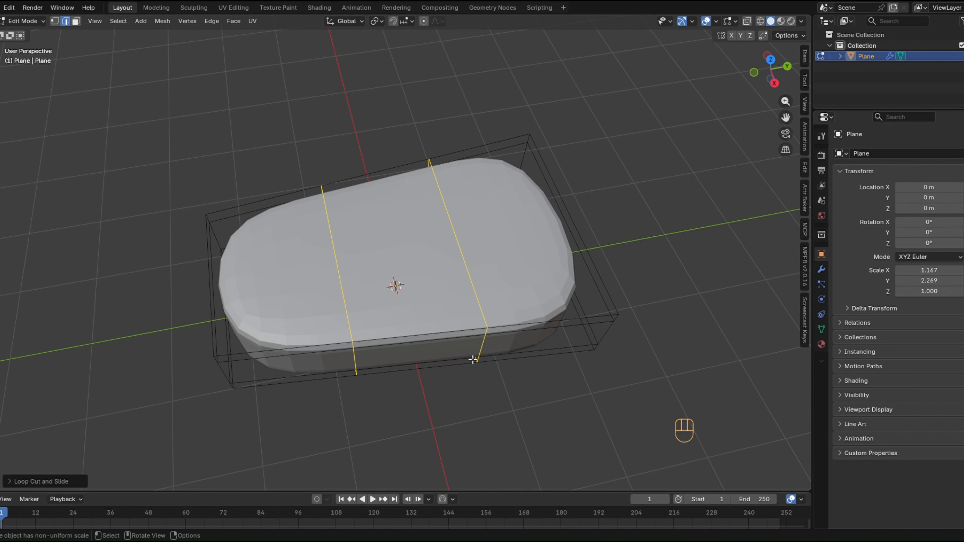
# Finish editing the mesh and apply Shade Auto Smooth to the rounded block.
pyautogui.moveTo(473, 359); pyautogui.dragTo(475, 360, button='middle')
pyautogui.press('Tab')
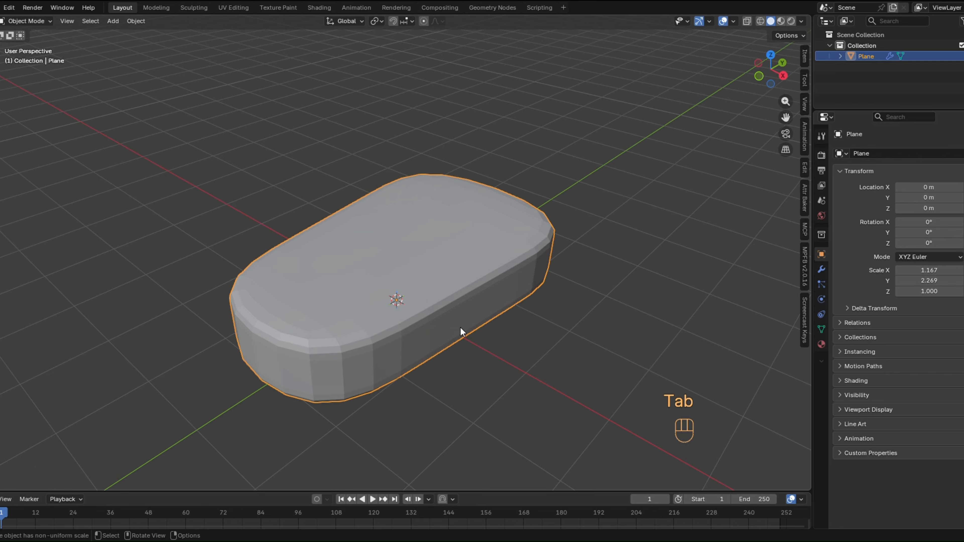
pyautogui.rightClick(441, 303)
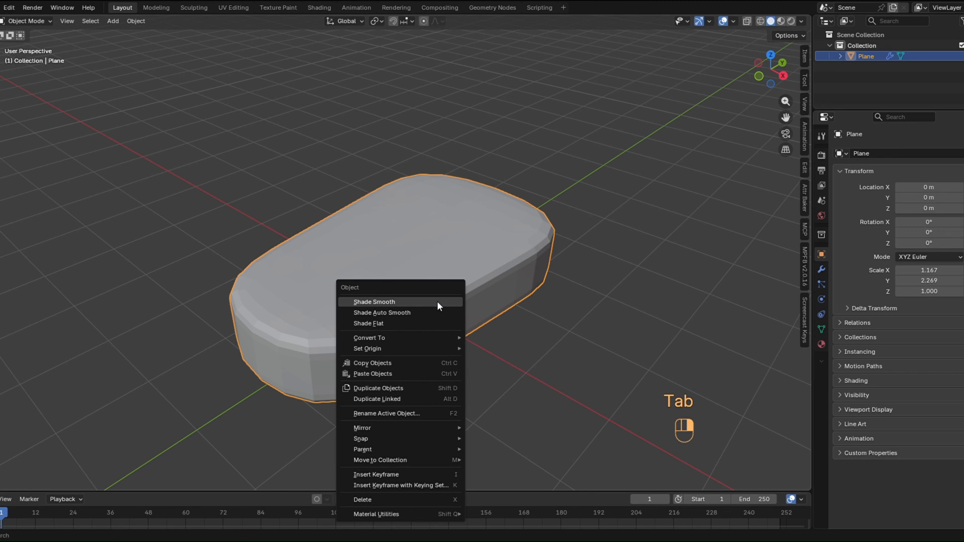
pyautogui.click(409, 312)
pyautogui.moveTo(411, 313)
pyautogui.mouseDown(button='middle')
pyautogui.moveTo(414, 304)
pyautogui.moveTo(475, 294)
pyautogui.mouseUp(button='middle')
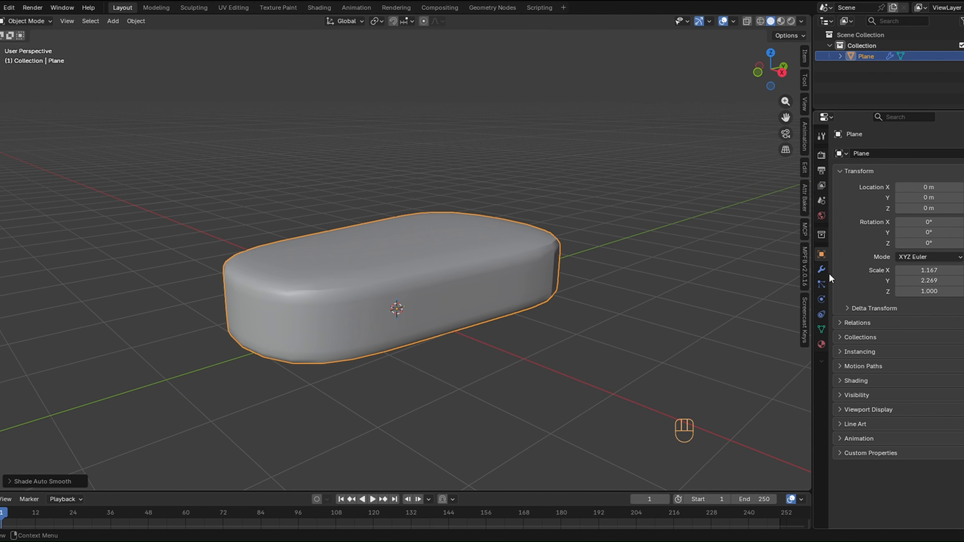
# Set the Subdivision modifier's viewport and render levels to 3.
pyautogui.click(822, 269)
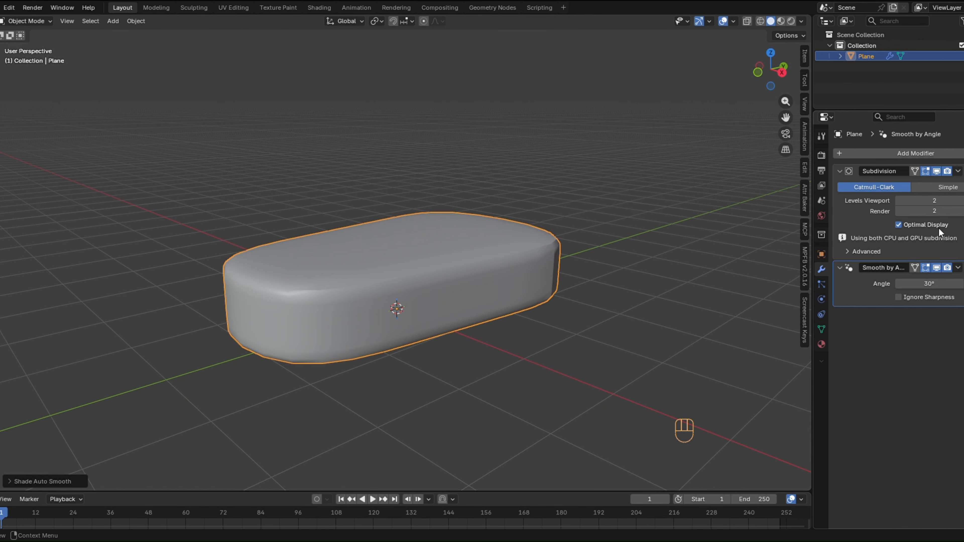
pyautogui.click(939, 204)
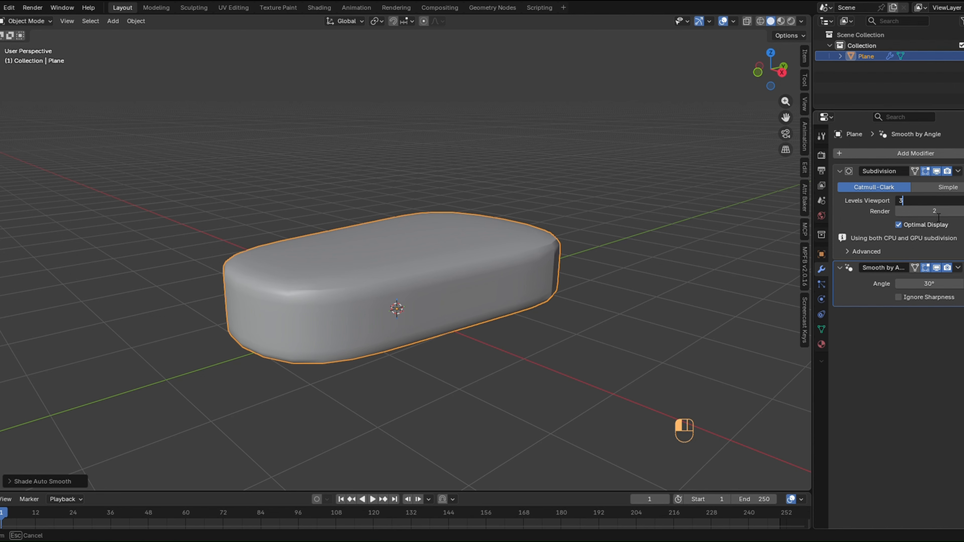
pyautogui.write('3')
pyautogui.press('Return')
pyautogui.click(939, 215)
pyautogui.press('Return')
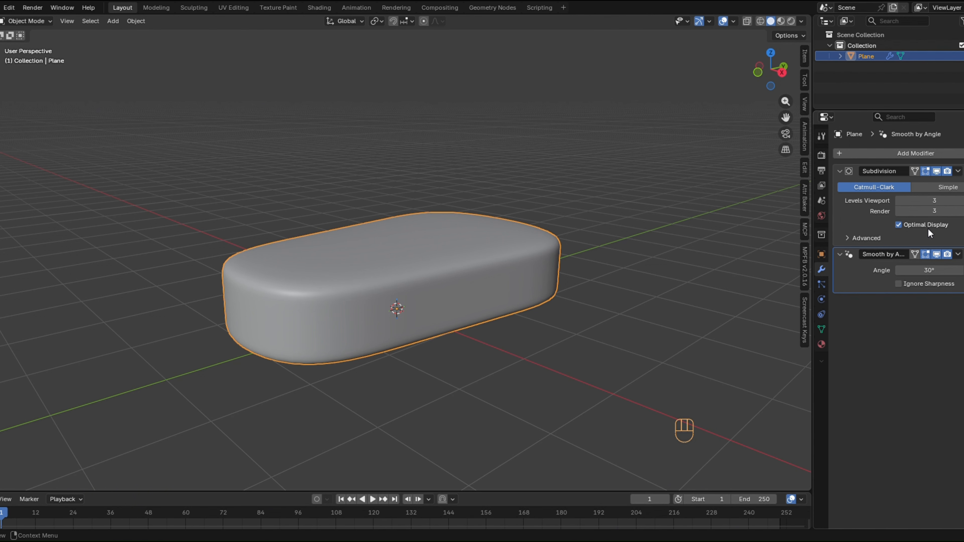
# Duplicate the rounded block about 0.82 m straight up in front view, repeat the duplication for a third block, and clear the selection.
pyautogui.click(697, 288)
pyautogui.click(450, 296)
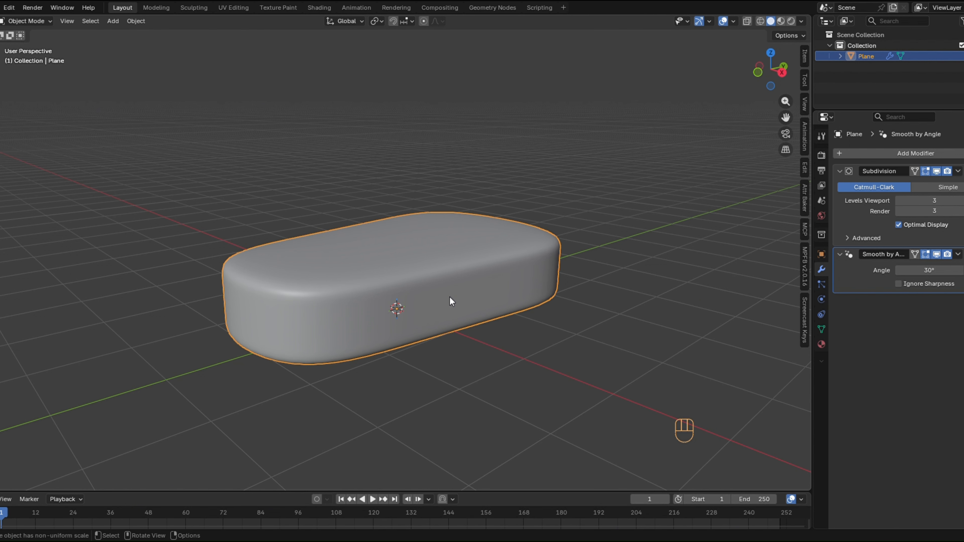
pyautogui.moveTo(450, 296); pyautogui.dragTo(539, 279, button='middle')
pyautogui.press('`')
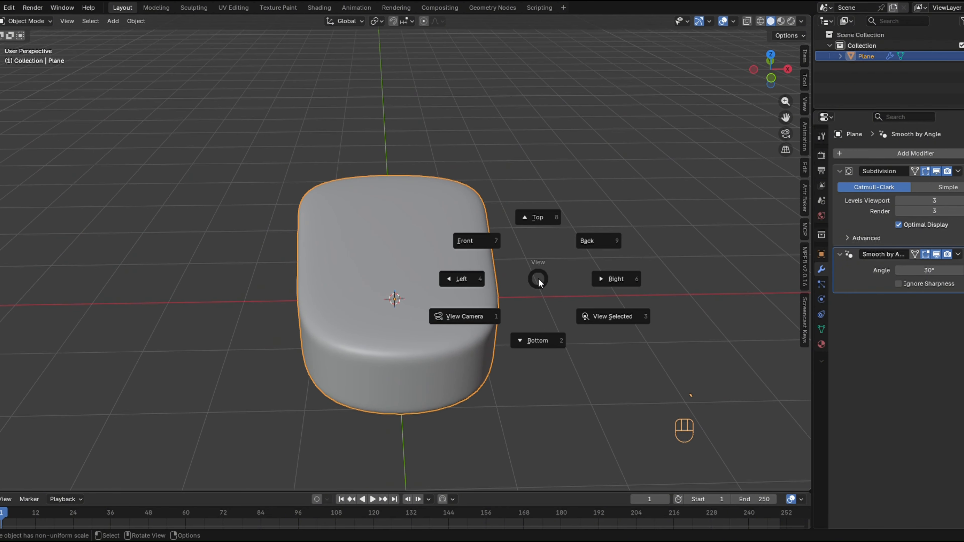
pyautogui.click(482, 245)
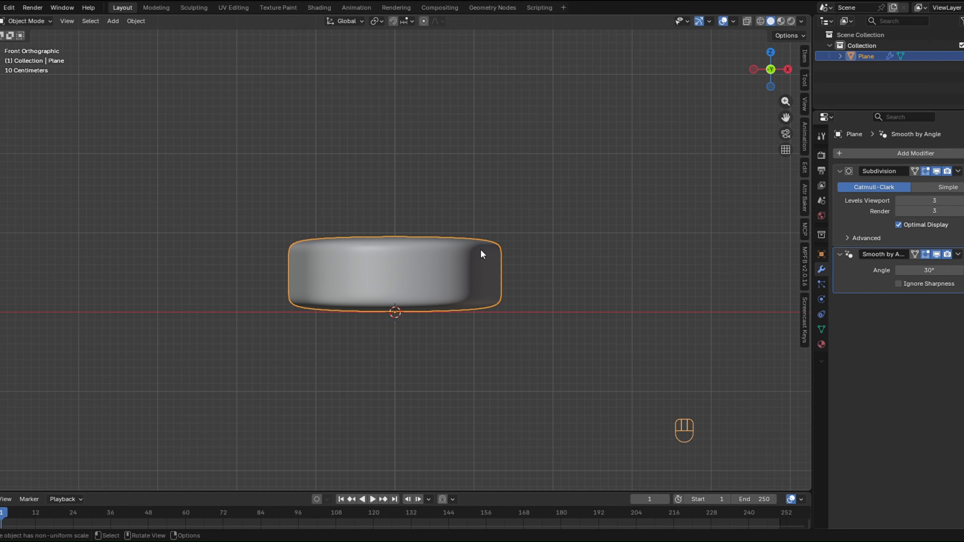
pyautogui.keyDown('shift'); pyautogui.moveTo(482, 268); pyautogui.dragTo(478, 324, button='middle'); pyautogui.keyUp('shift')
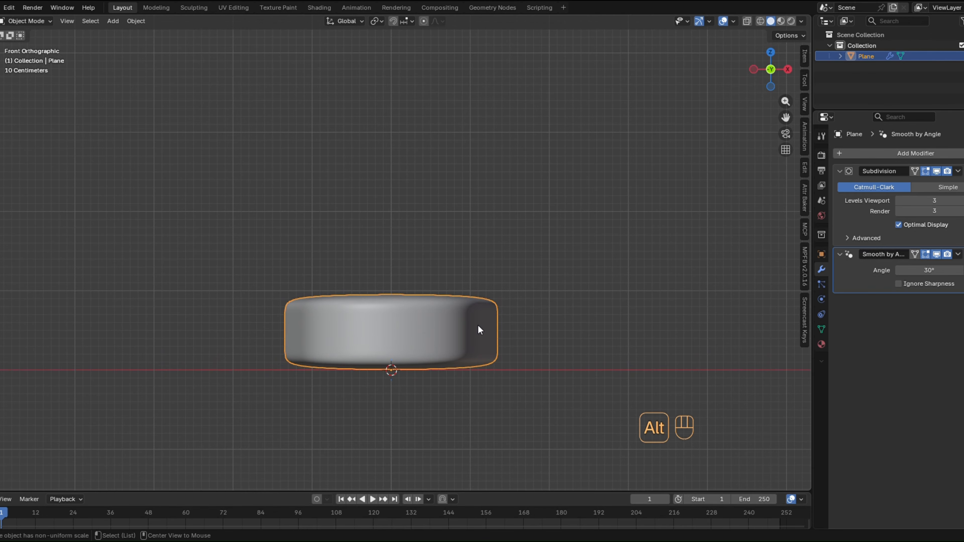
pyautogui.hotkey('shift', 'd')
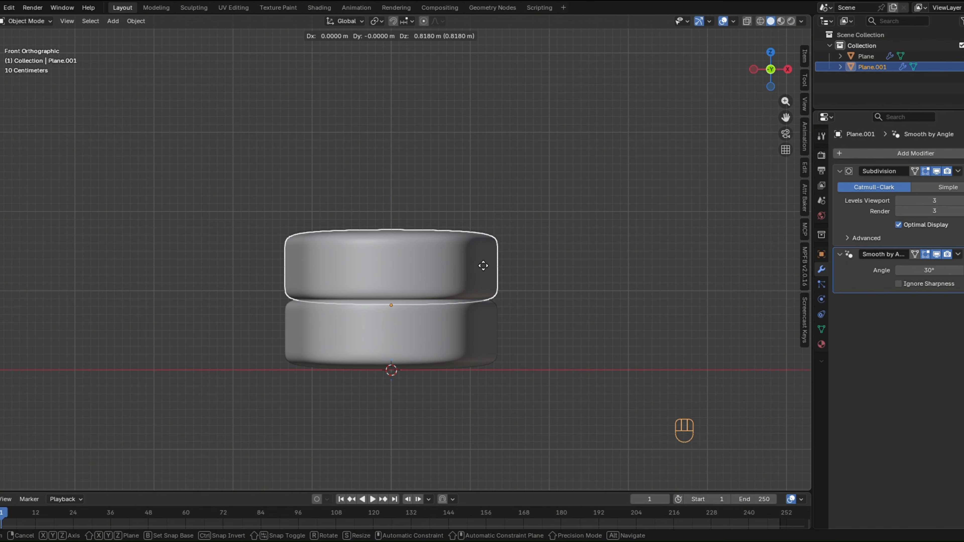
pyautogui.click(480, 265)
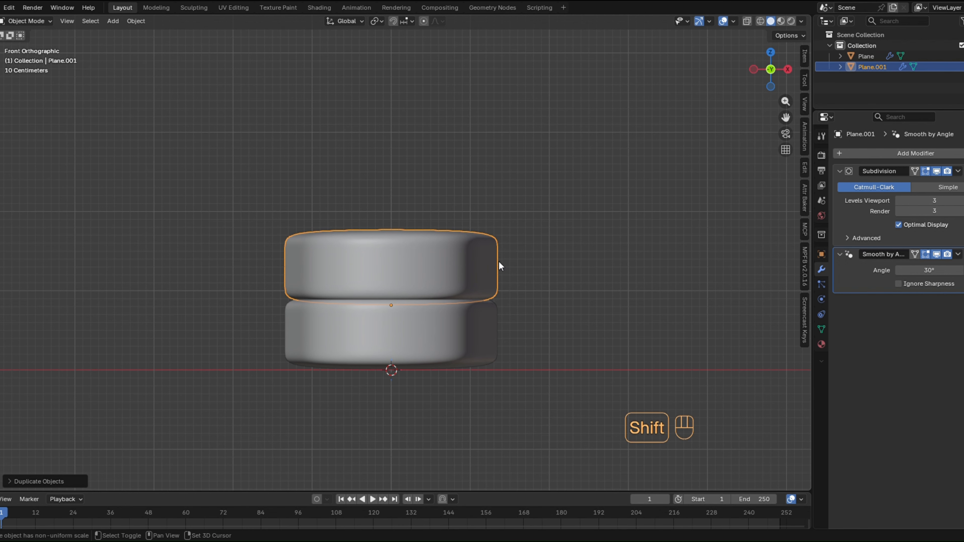
pyautogui.hotkey('shift', 'r')
pyautogui.click(522, 263)
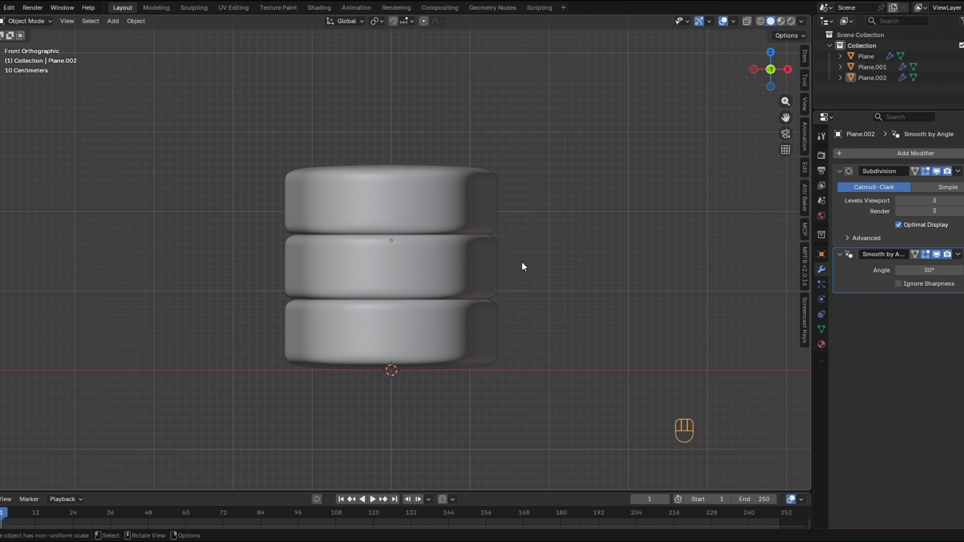
# Scale all three stacked blocks together along the Y axis to about 0.83.
pyautogui.moveTo(522, 263); pyautogui.dragTo(521, 273, button='middle')
pyautogui.press('a')
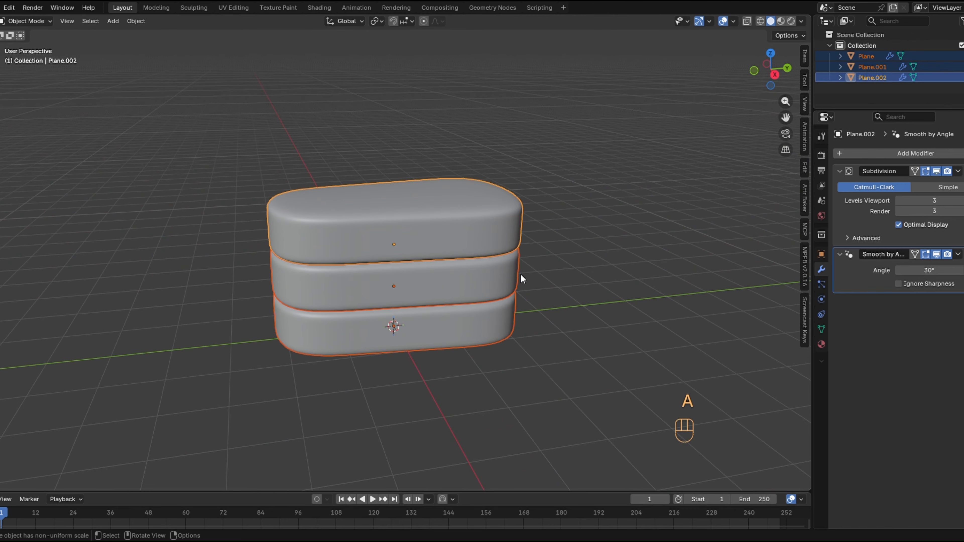
pyautogui.press('s')
pyautogui.press('y')
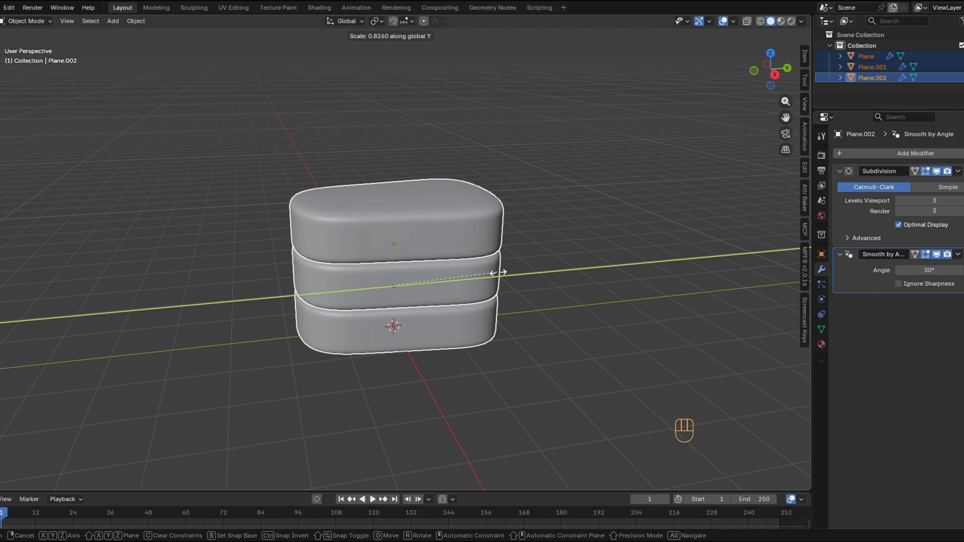
pyautogui.click(499, 273)
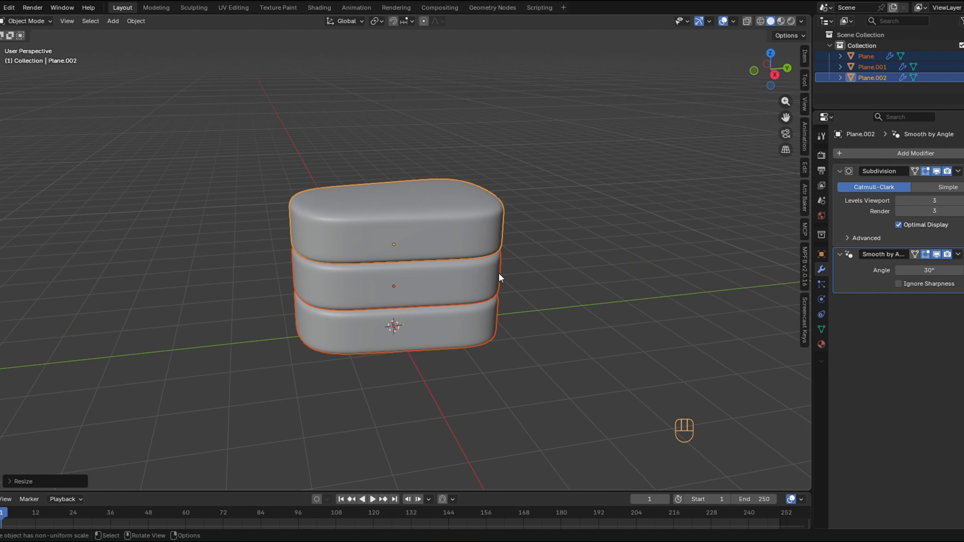
# Duplicate the three upper faces of the topmost block in place, separate the copy into its own object, and leave mesh editing.
pyautogui.moveTo(500, 274); pyautogui.dragTo(469, 298, button='middle')
pyautogui.click(440, 263)
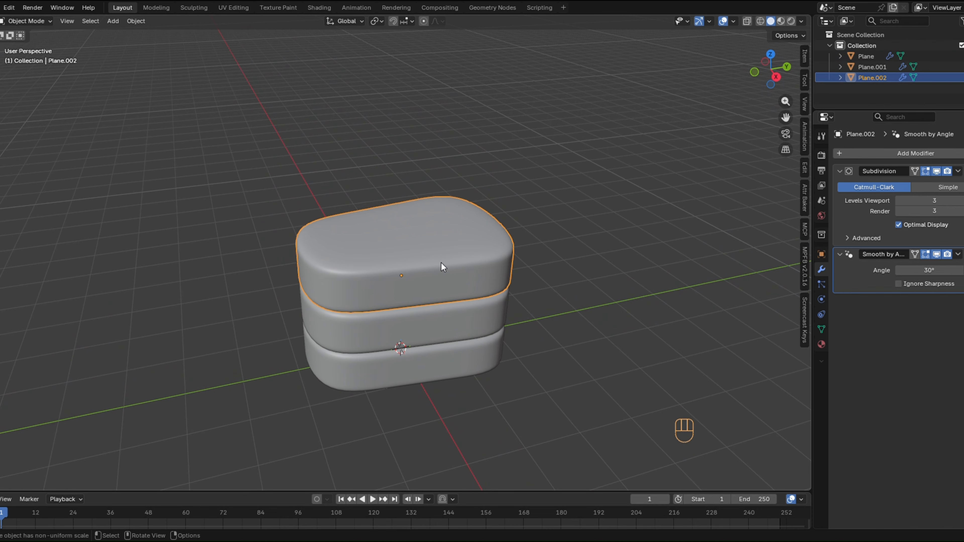
pyautogui.press('Tab')
pyautogui.press('3')
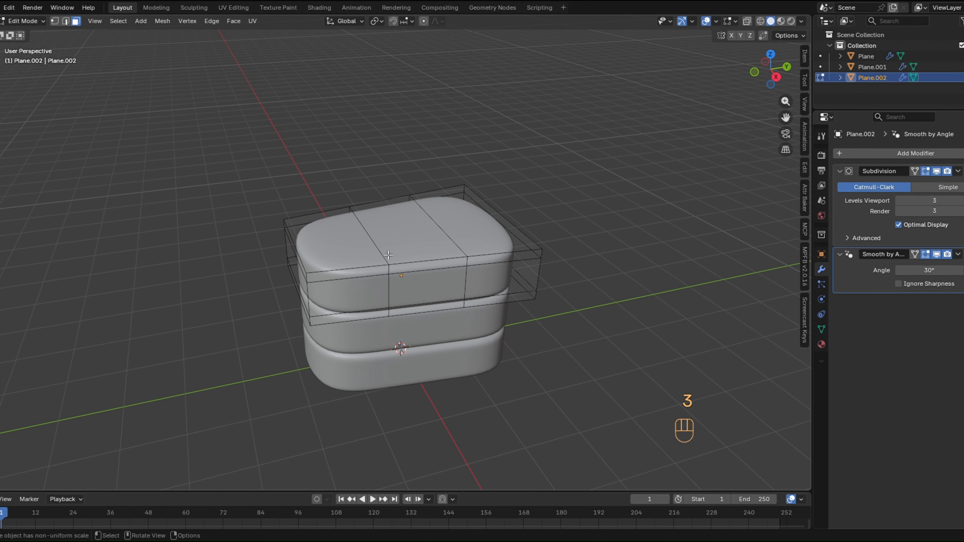
pyautogui.keyDown('shift'); pyautogui.click(377, 258); pyautogui.keyUp('shift')
pyautogui.keyDown('shift'); pyautogui.click(414, 255); pyautogui.keyUp('shift')
pyautogui.keyDown('shift'); pyautogui.click(470, 231); pyautogui.keyUp('shift')
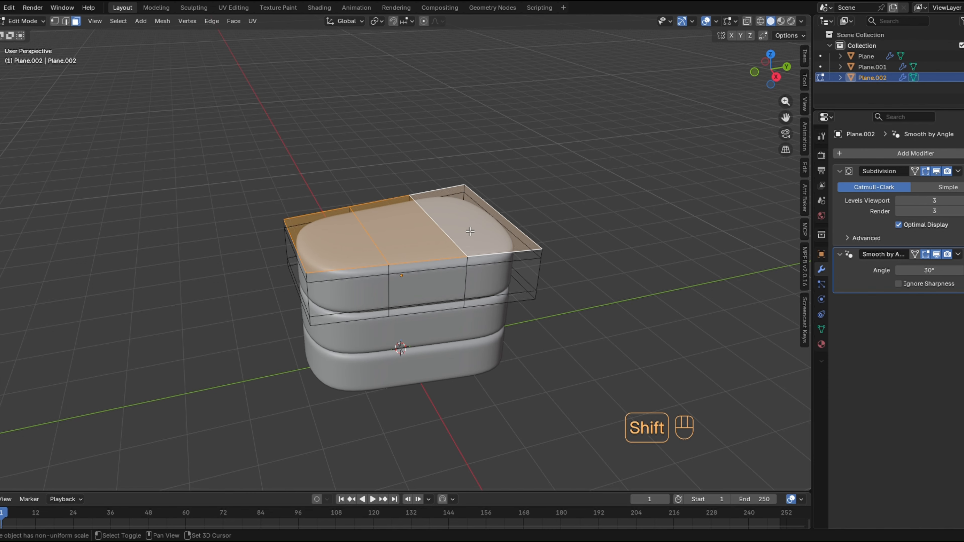
pyautogui.keyDown('shift'); pyautogui.moveTo(462, 262); pyautogui.dragTo(461, 290, button='middle'); pyautogui.keyUp('shift')
pyautogui.scroll(2, 465, 277)
pyautogui.hotkey('shift', 'd')
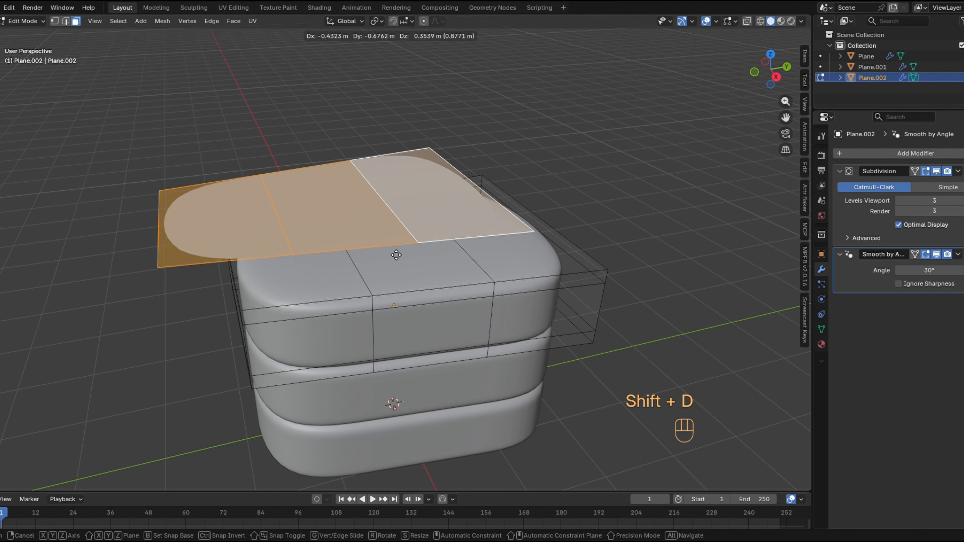
pyautogui.rightClick(395, 254)
pyautogui.press('p')
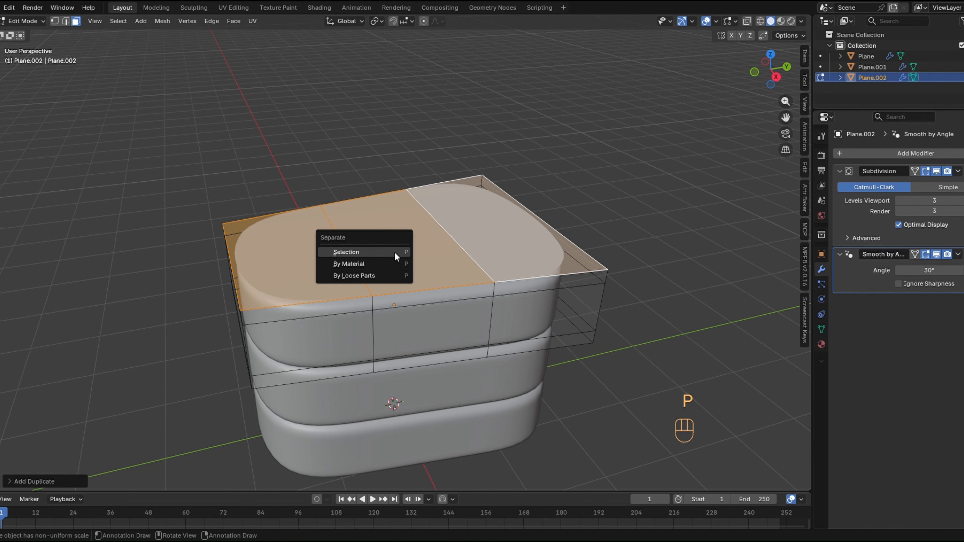
pyautogui.click(395, 252)
pyautogui.press('Tab')
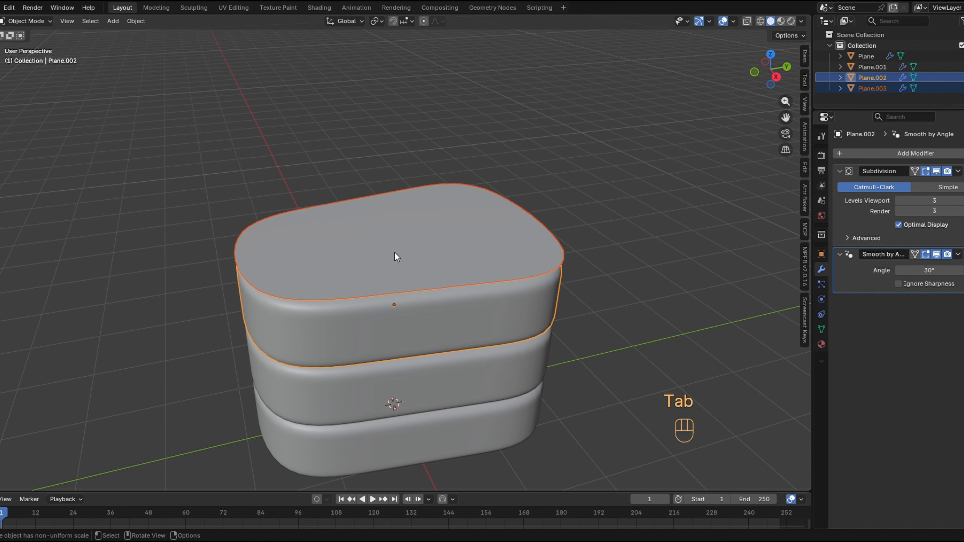
# Raise only the separated top sheet about 0.41 m along the Z axis.
pyautogui.click(395, 256)
pyautogui.press('Tab')
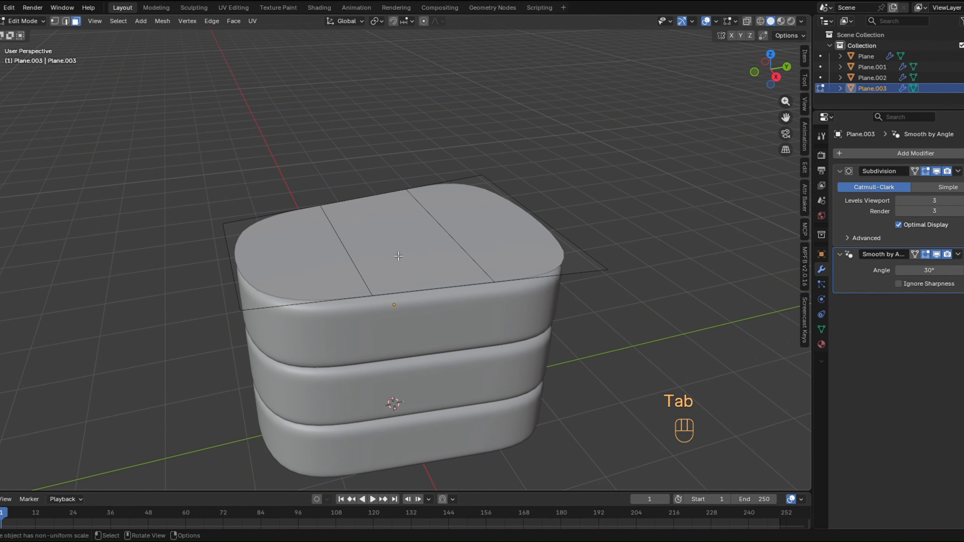
pyautogui.moveTo(398, 256); pyautogui.dragTo(403, 258, button='middle')
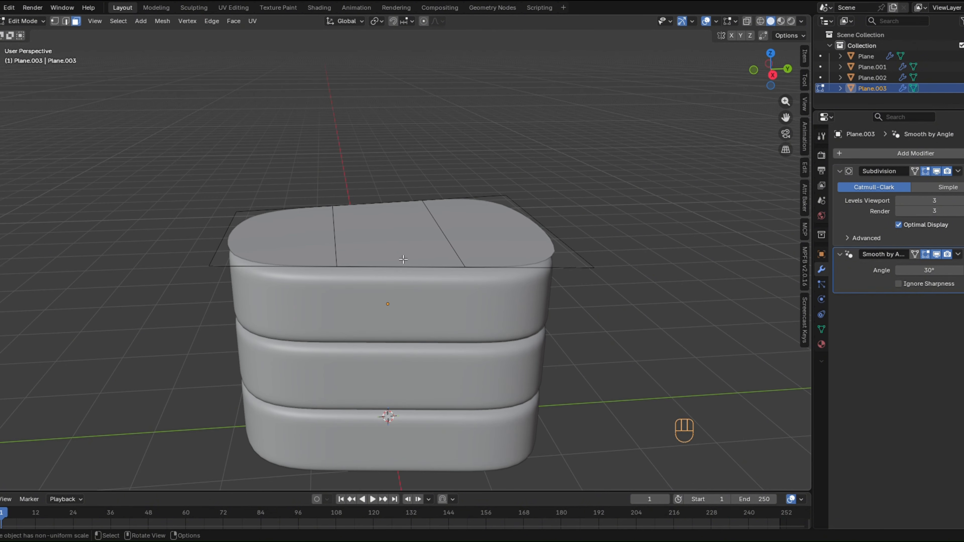
pyautogui.press('Tab')
pyautogui.press('g')
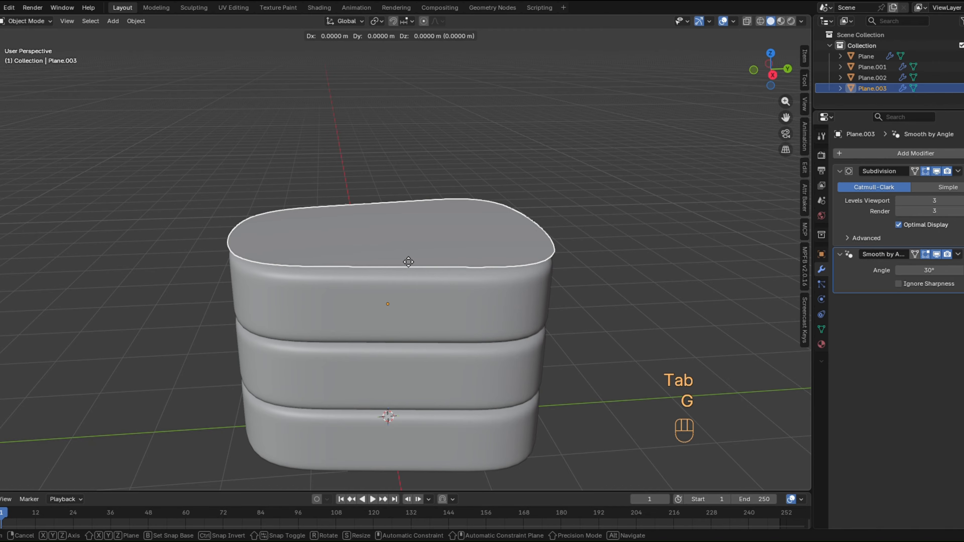
pyautogui.press('z')
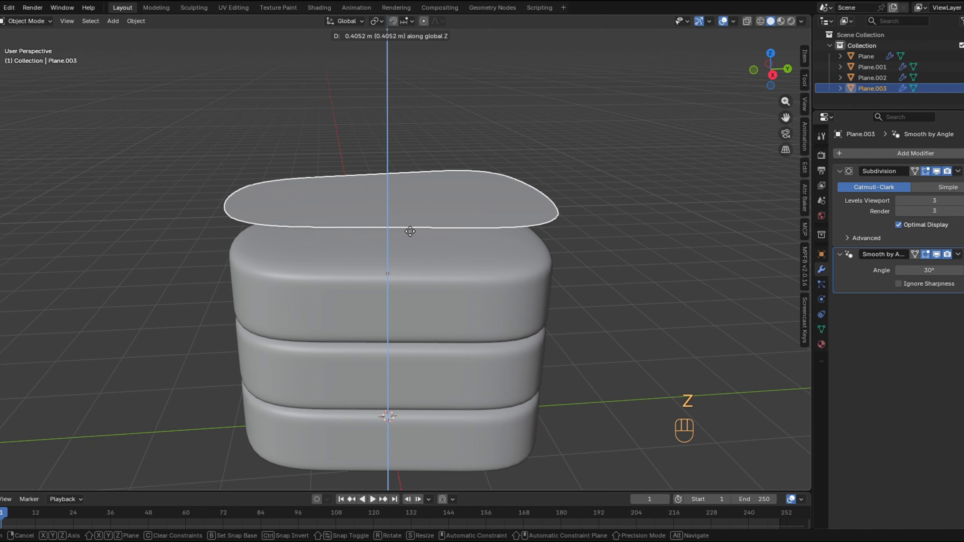
pyautogui.click(411, 229)
# Extrude all outer boundary edges of the raised sheet about 1.1 m down along Z to form a lid, then finish editing the mesh.
pyautogui.moveTo(407, 223); pyautogui.dragTo(329, 328, button='middle')
pyautogui.press('Tab')
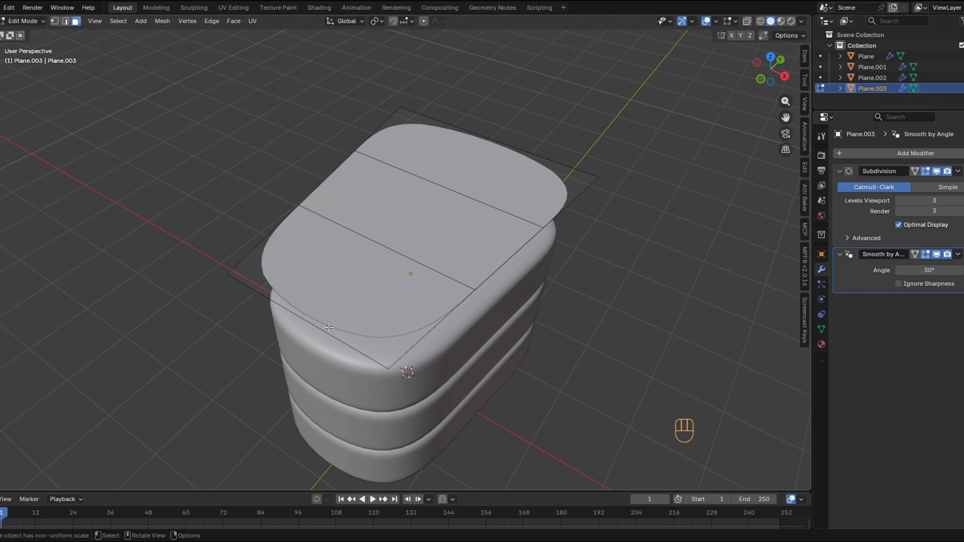
pyautogui.click(329, 327)
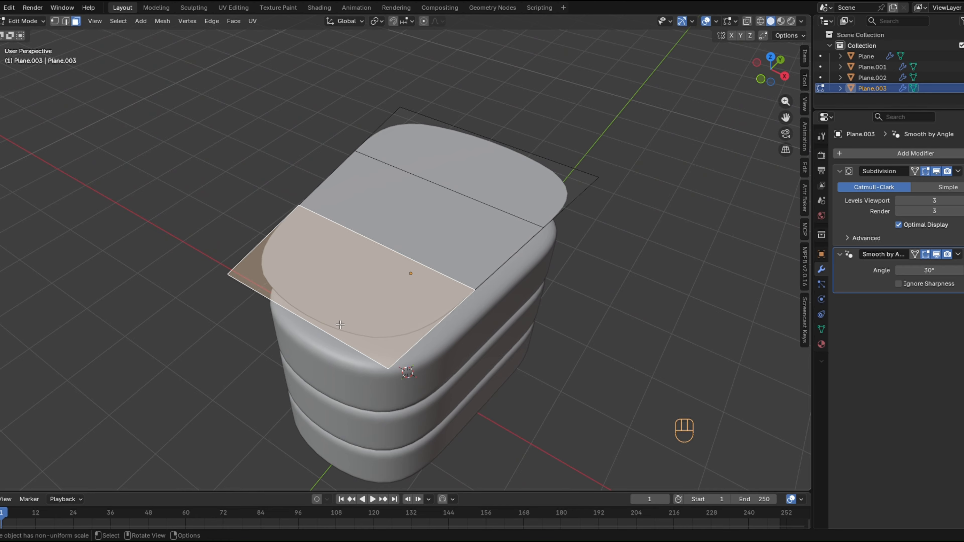
pyautogui.press('2')
pyautogui.click(333, 331)
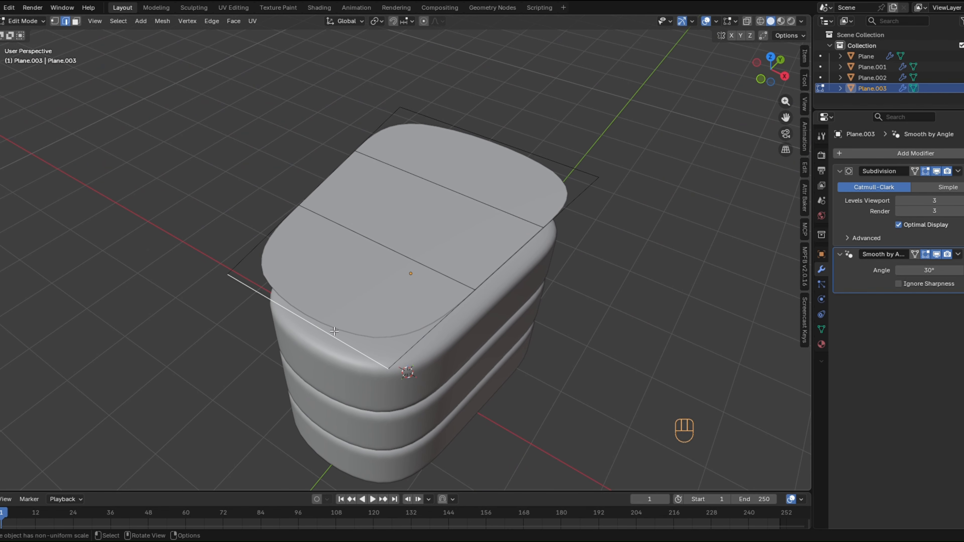
pyautogui.scroll(-1, 335, 331)
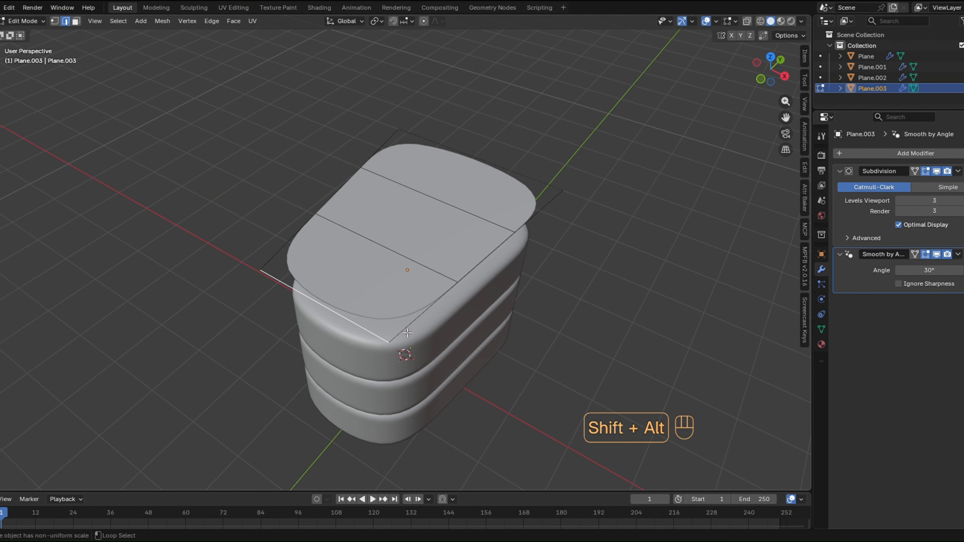
pyautogui.keyDown('alt'); pyautogui.keyDown('shift'); pyautogui.click(413, 321); pyautogui.keyUp('shift'); pyautogui.keyUp('alt')
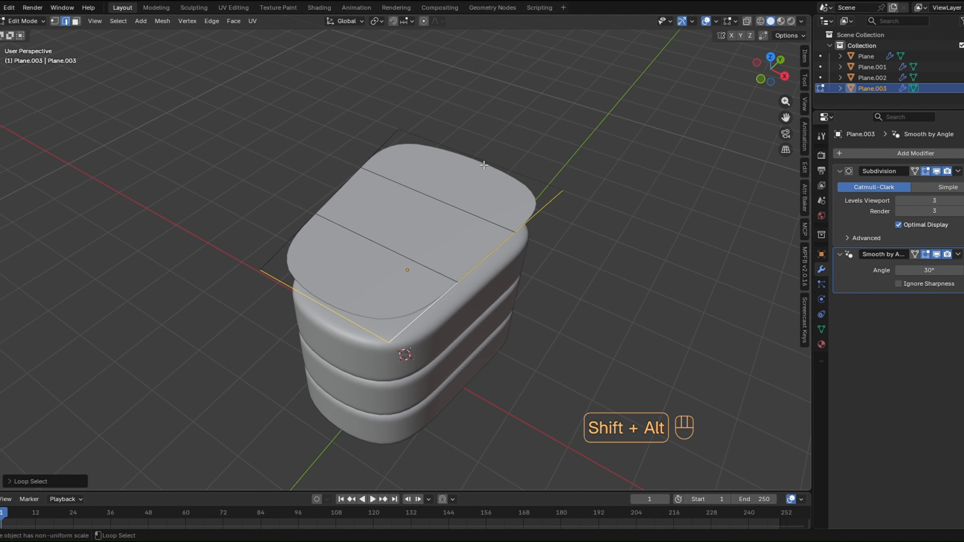
pyautogui.keyDown('alt'); pyautogui.keyDown('shift'); pyautogui.click(469, 168); pyautogui.keyUp('shift'); pyautogui.keyUp('alt')
pyautogui.keyDown('alt'); pyautogui.keyDown('shift'); pyautogui.click(366, 171); pyautogui.keyUp('shift'); pyautogui.keyUp('alt')
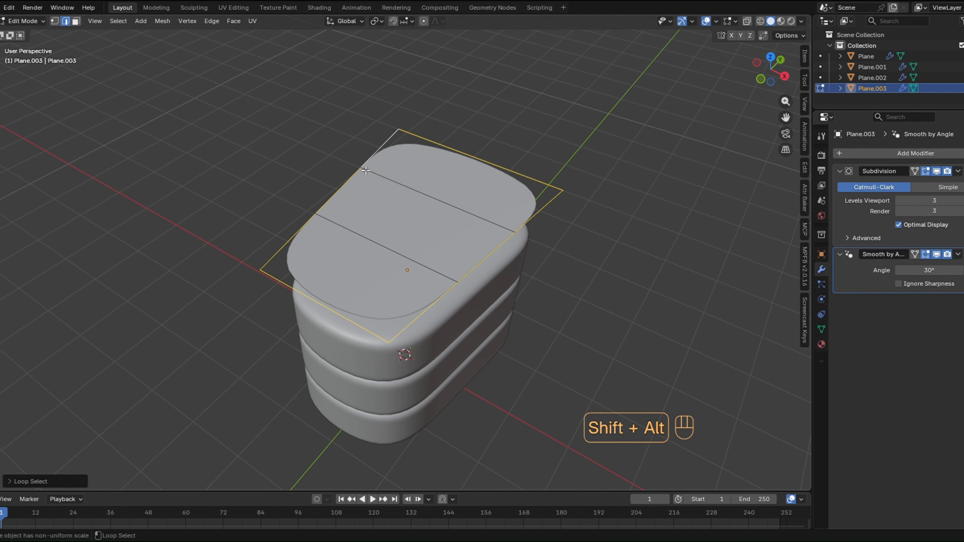
pyautogui.moveTo(410, 226)
pyautogui.mouseDown(button='middle')
pyautogui.moveTo(413, 216)
pyautogui.moveTo(417, 229)
pyautogui.mouseUp(button='middle')
pyautogui.press('e')
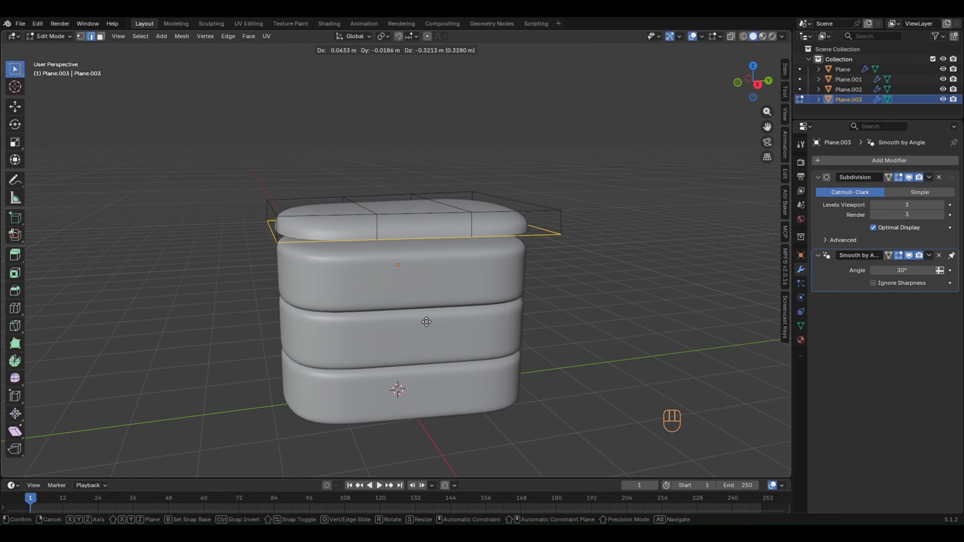
pyautogui.press('z')
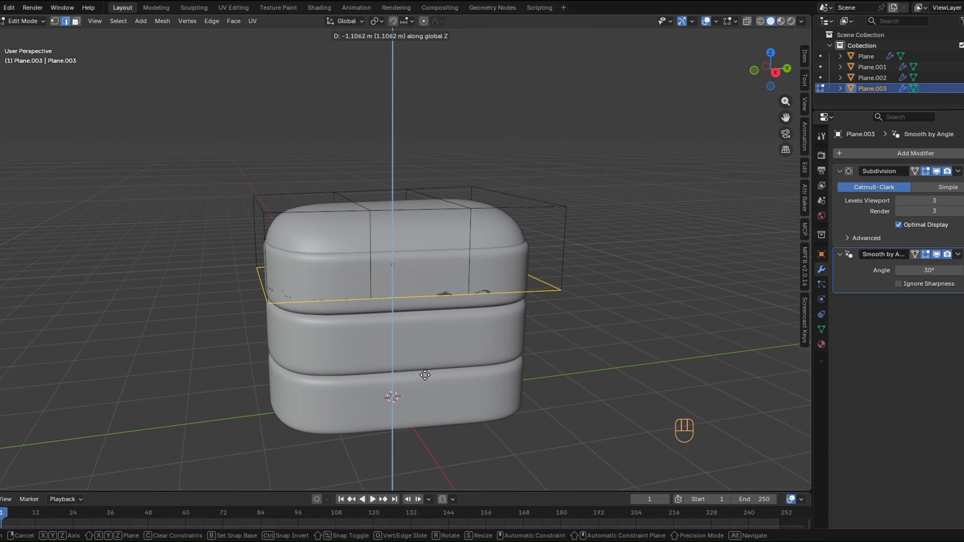
pyautogui.click(423, 373)
pyautogui.moveTo(426, 342)
pyautogui.mouseDown(button='middle')
pyautogui.moveTo(418, 343)
pyautogui.moveTo(426, 342)
pyautogui.mouseUp(button='middle')
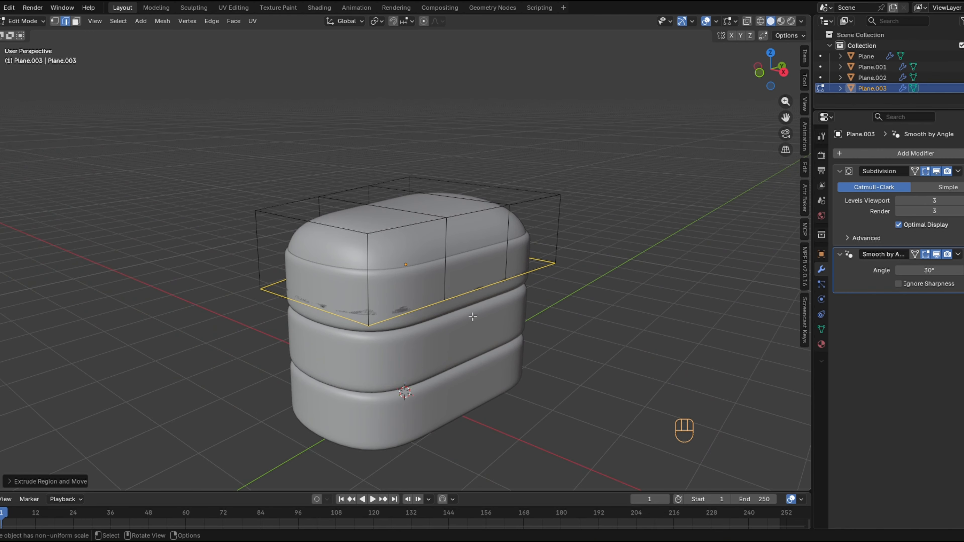
pyautogui.press('Tab')
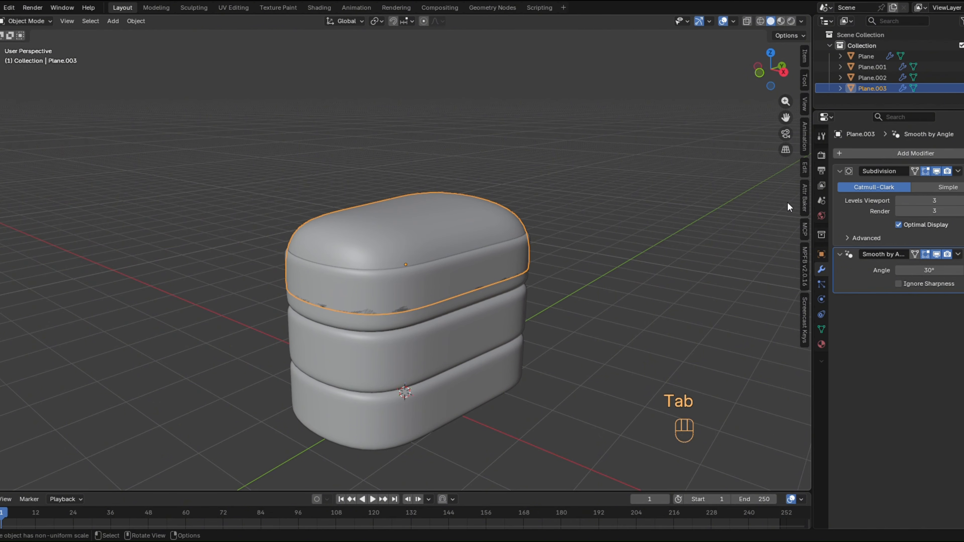
# Add a Solidify modifier to the lid with a thickness of -0.08 m.
pyautogui.click(865, 154)
pyautogui.click(867, 155)
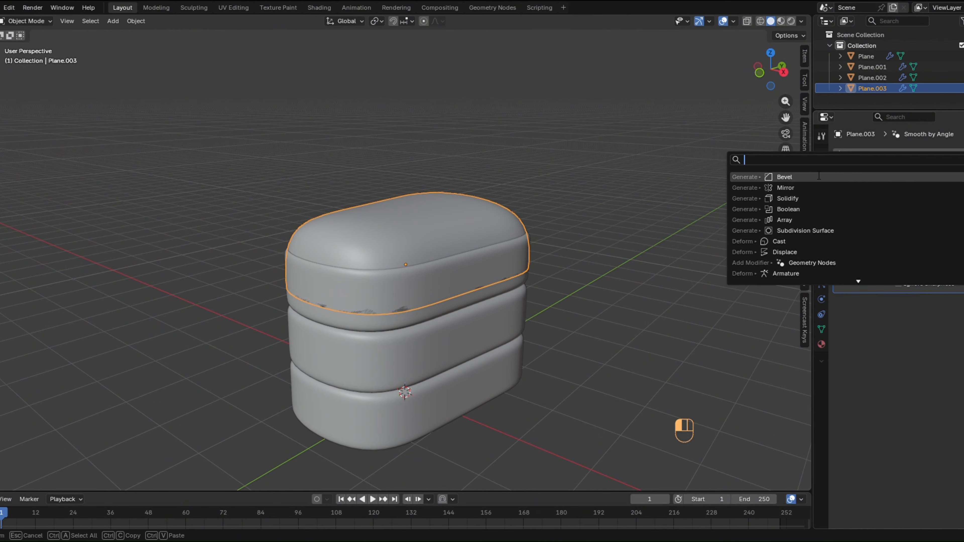
pyautogui.click(782, 200)
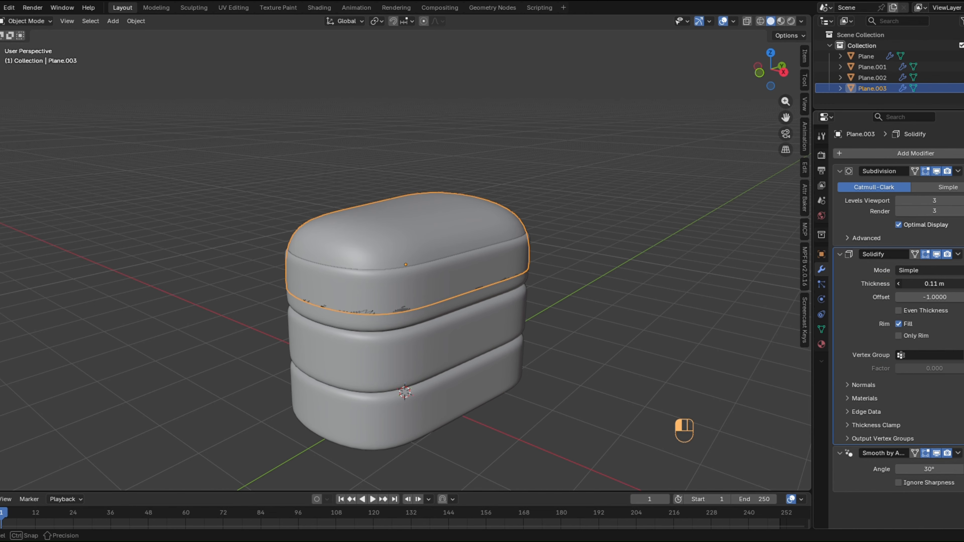
pyautogui.moveTo(934, 284)
pyautogui.mouseDown()
pyautogui.moveTo(908, 284)
pyautogui.moveTo(917, 283)
pyautogui.mouseUp()
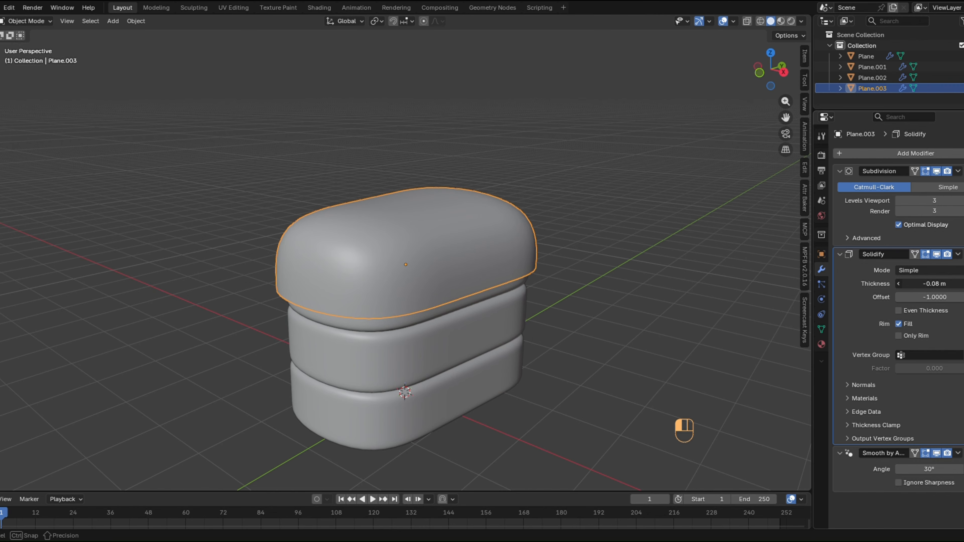
# Scale the lid down uniformly to about 0.98 of its size.
pyautogui.moveTo(564, 349); pyautogui.dragTo(558, 358, button='middle')
pyautogui.scroll(1, 558, 358)
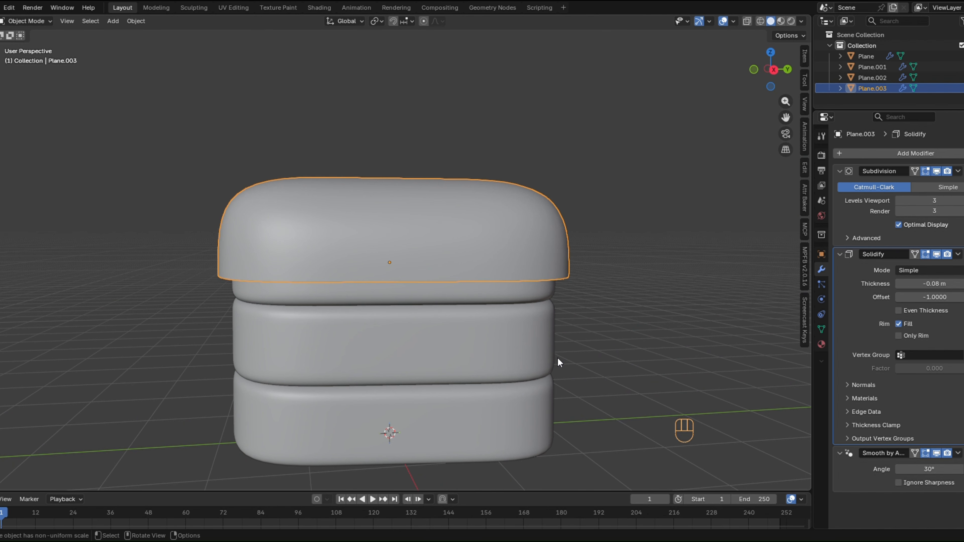
pyautogui.press('s')
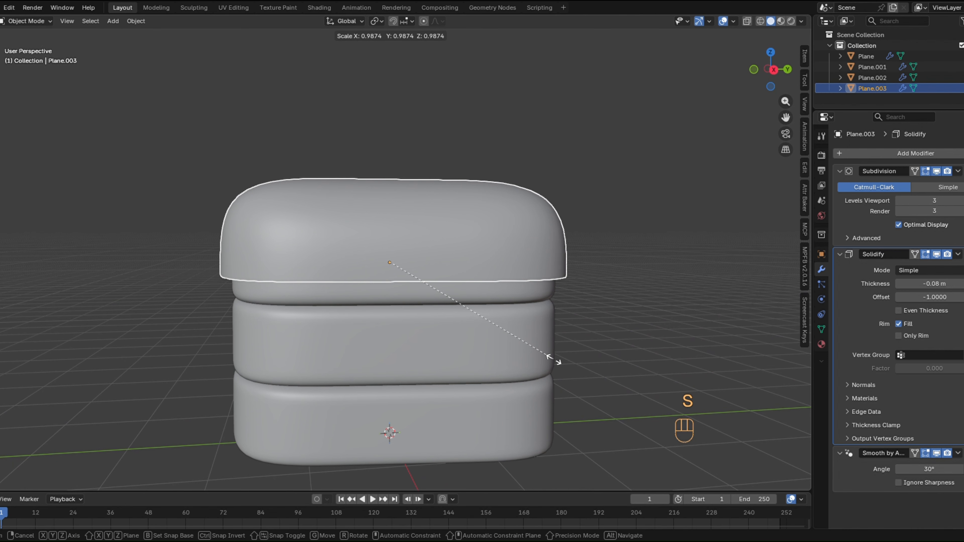
pyautogui.click(550, 357)
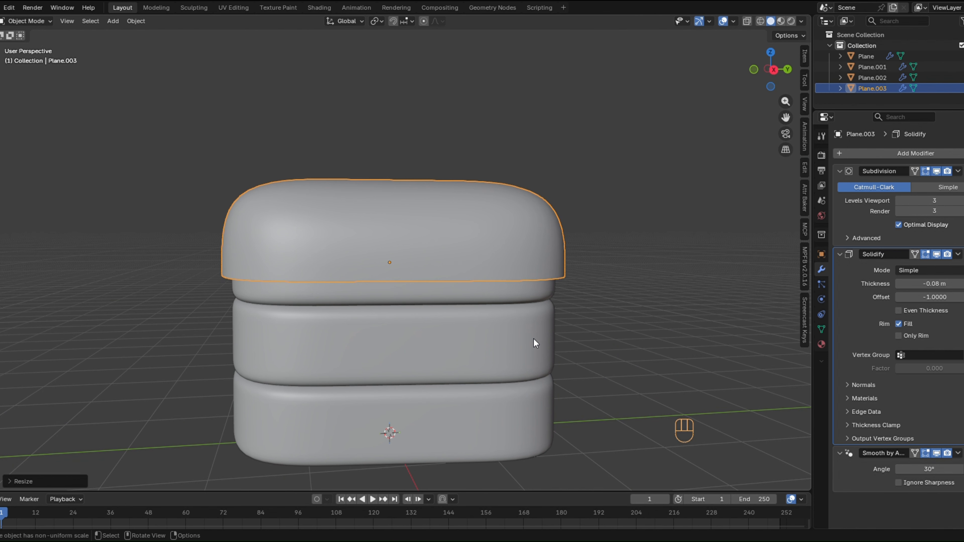
pyautogui.press('Tab')
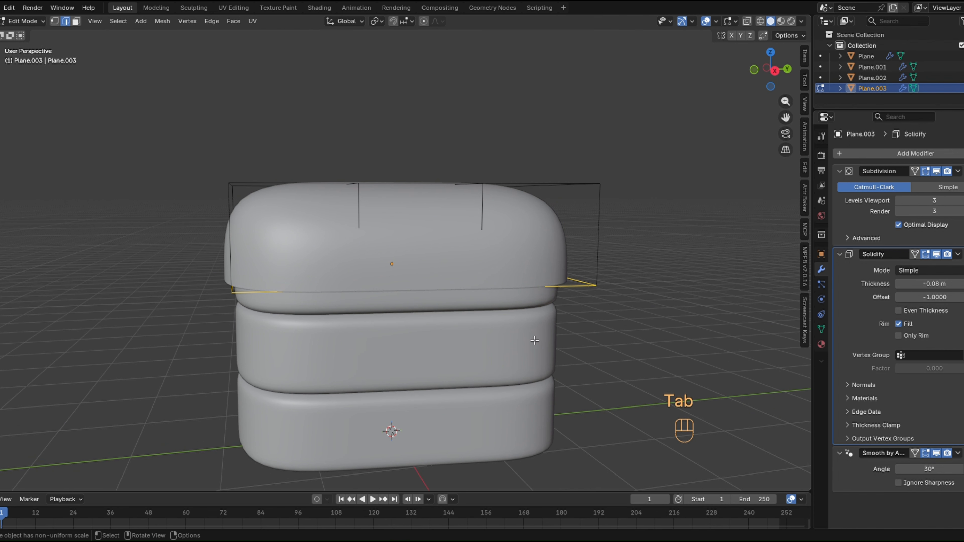
pyautogui.moveTo(498, 327); pyautogui.dragTo(499, 328, button='middle')
pyautogui.press('Tab')
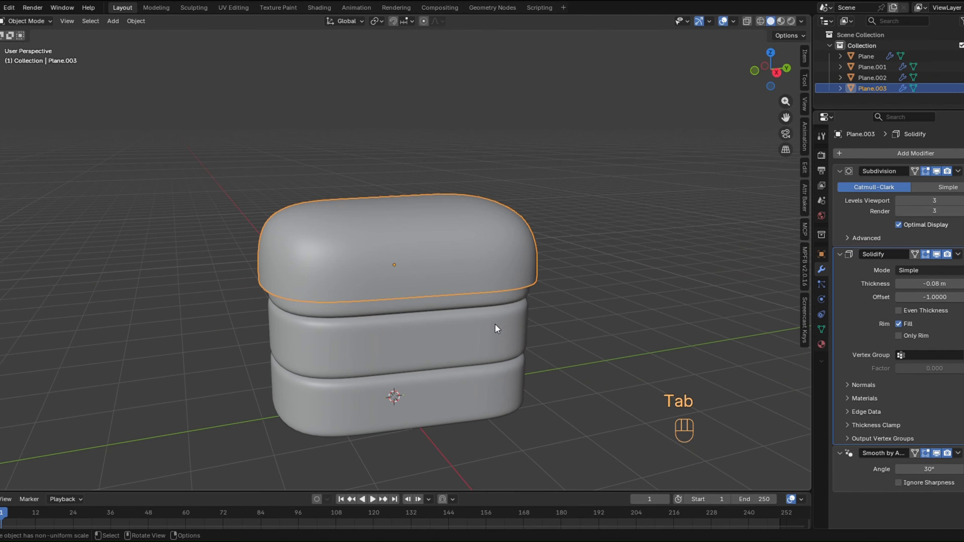
# Lower the whole lid about 0.06 m along the Z axis.
pyautogui.press('g')
pyautogui.press('z')
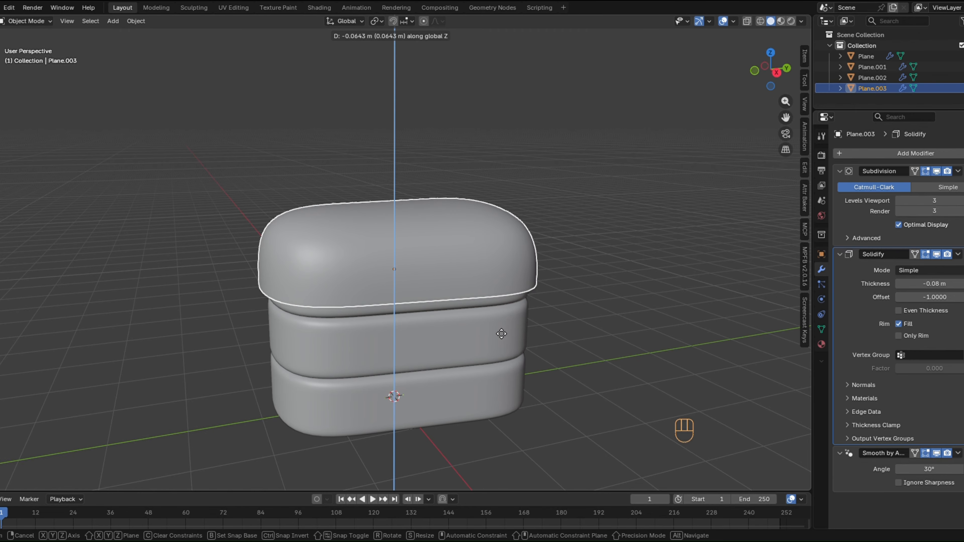
pyautogui.click(499, 333)
pyautogui.press('Tab')
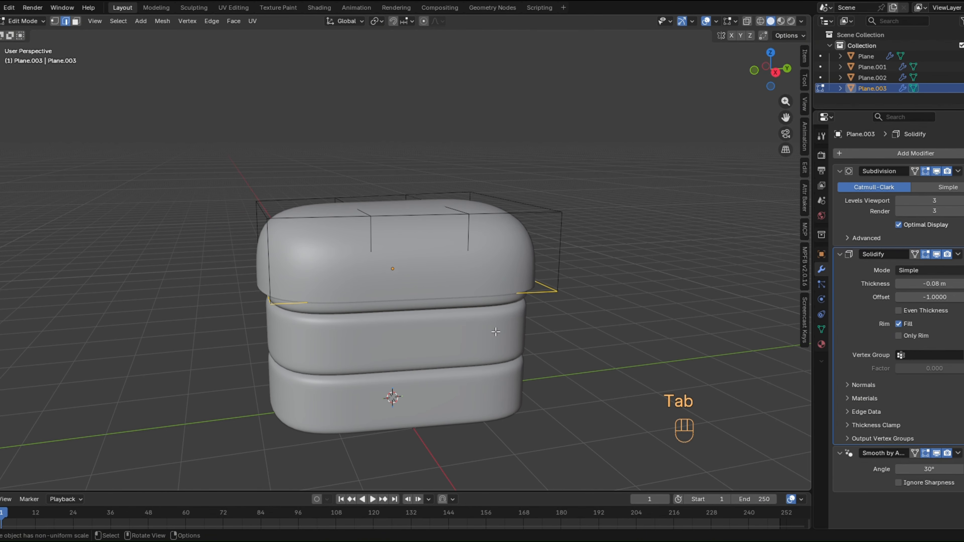
pyautogui.press('Tab')
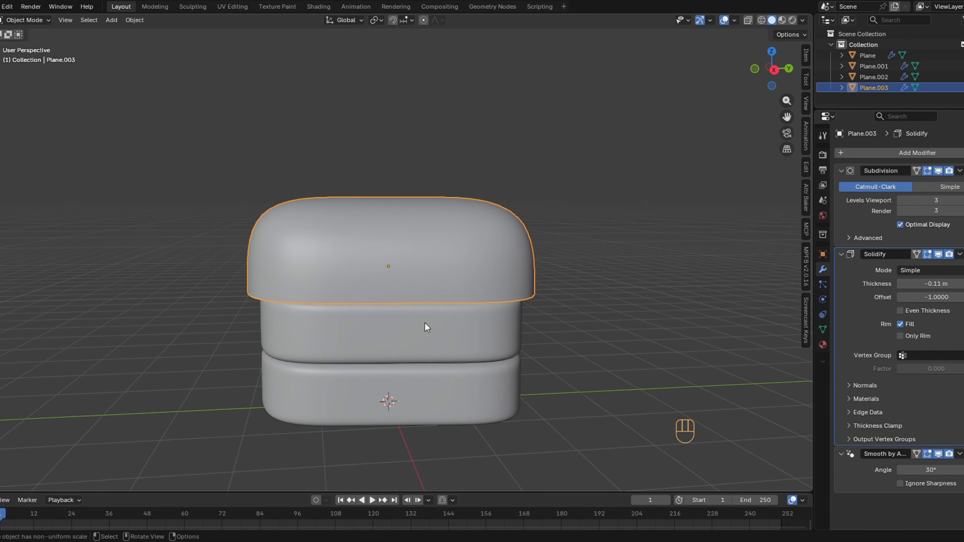
# Lower the lid rim's +X corner vertex on the -Y side about 0.26 m along Z in vertex editing.
pyautogui.press('Tab')
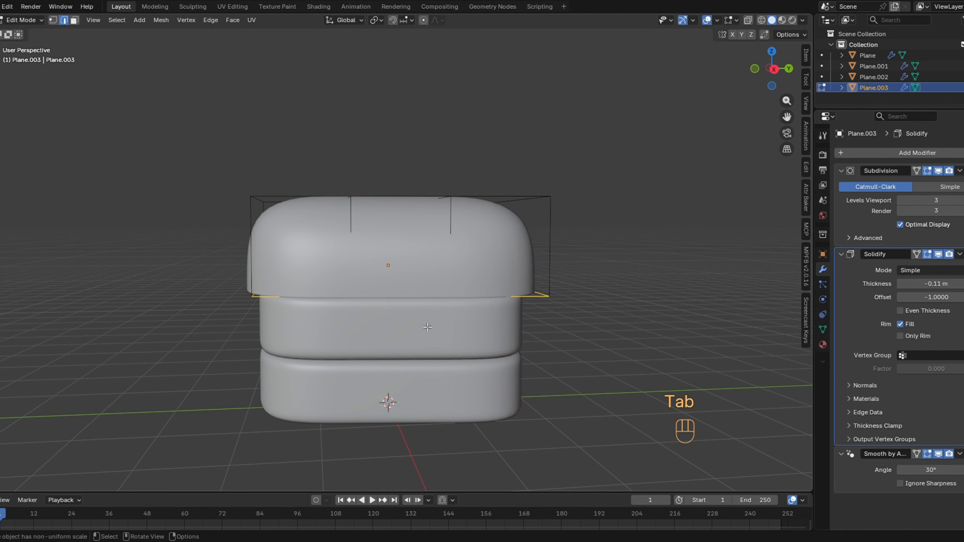
pyautogui.press('1')
pyautogui.click(244, 298)
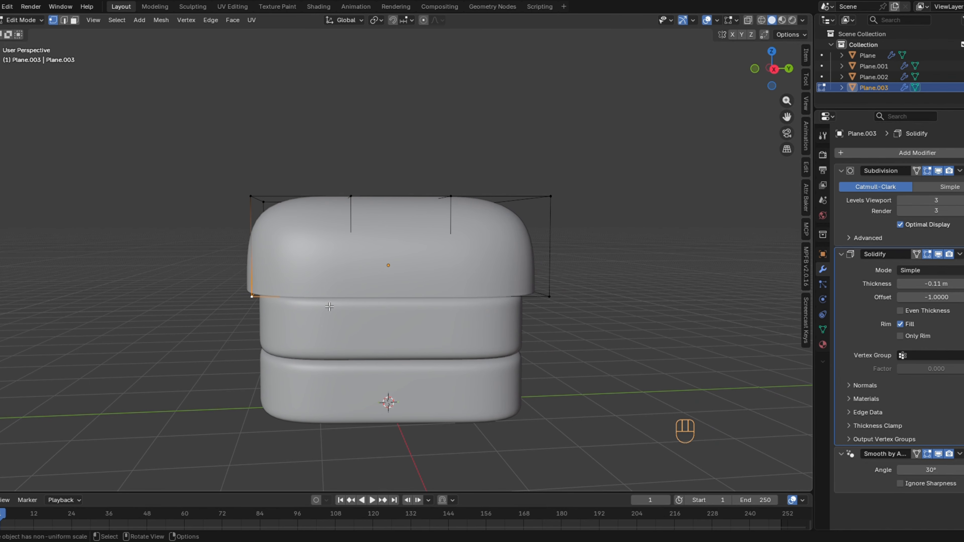
pyautogui.press('g')
pyautogui.press('z')
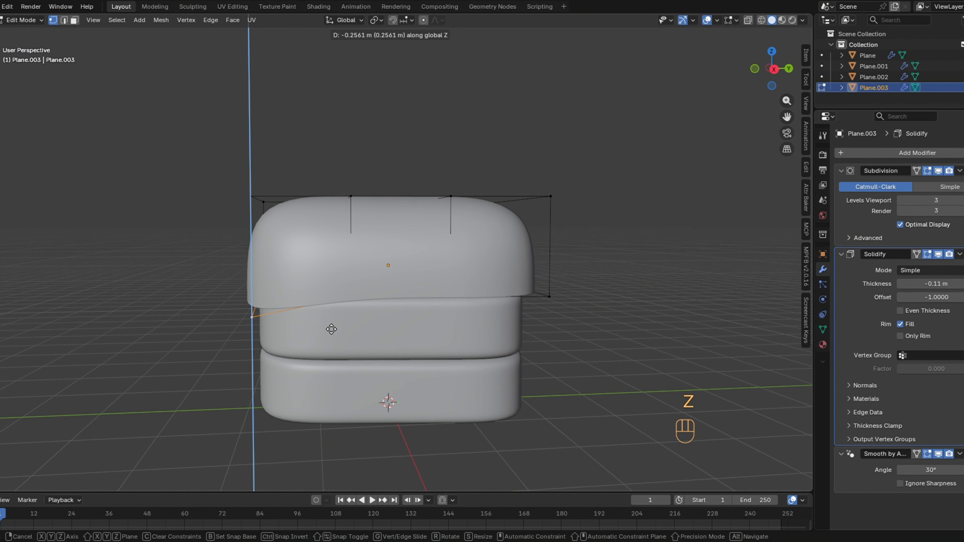
pyautogui.click(333, 325)
# Raise the +X rim's inner vertex beside the lowered corner about 0.39 m along Z, and nudge the other inner vertex slightly along Z.
pyautogui.click(357, 306)
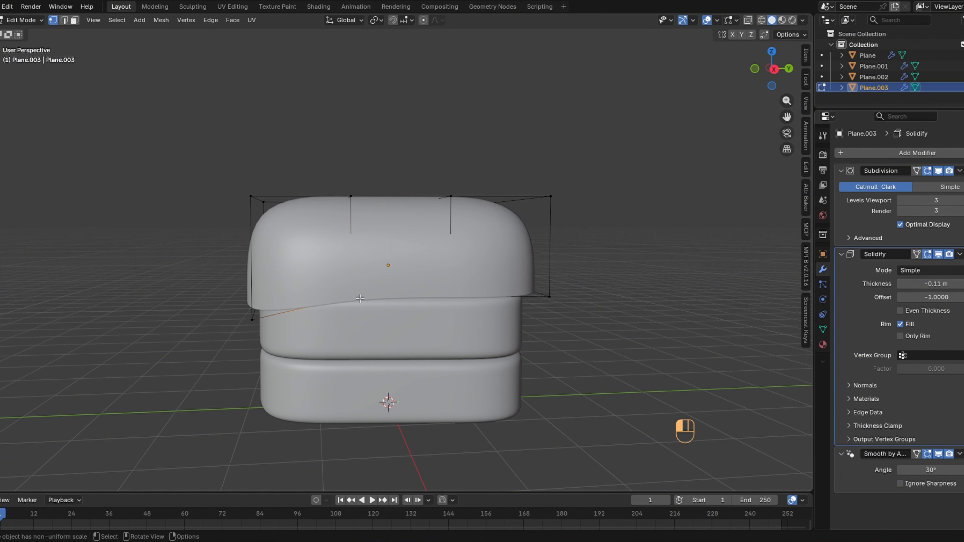
pyautogui.press('g')
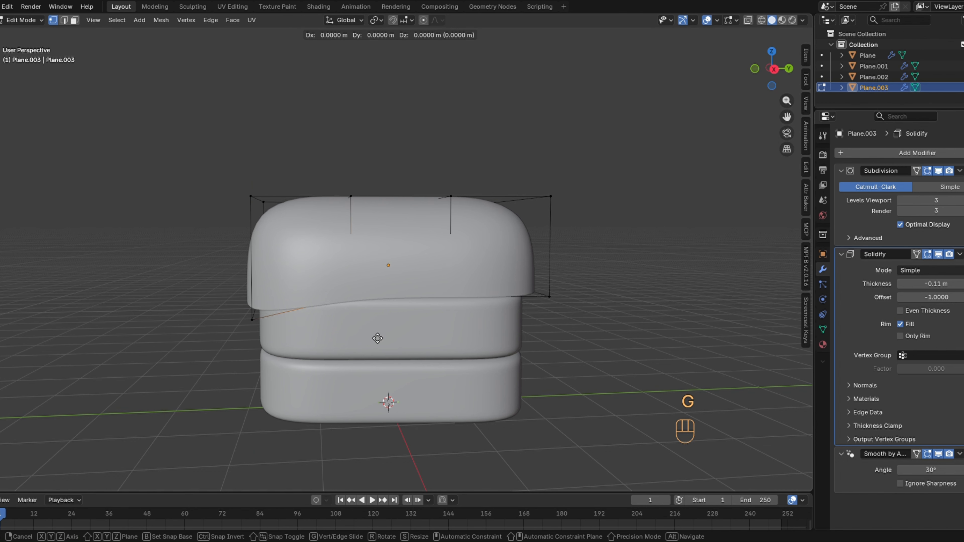
pyautogui.press('z')
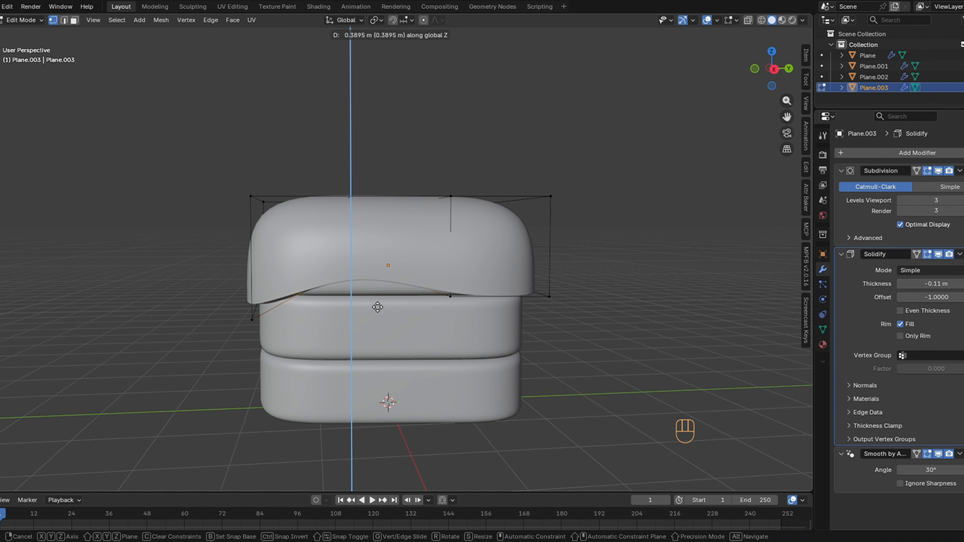
pyautogui.click(378, 308)
pyautogui.moveTo(429, 279); pyautogui.dragTo(514, 346)
pyautogui.press('g')
pyautogui.press('z')
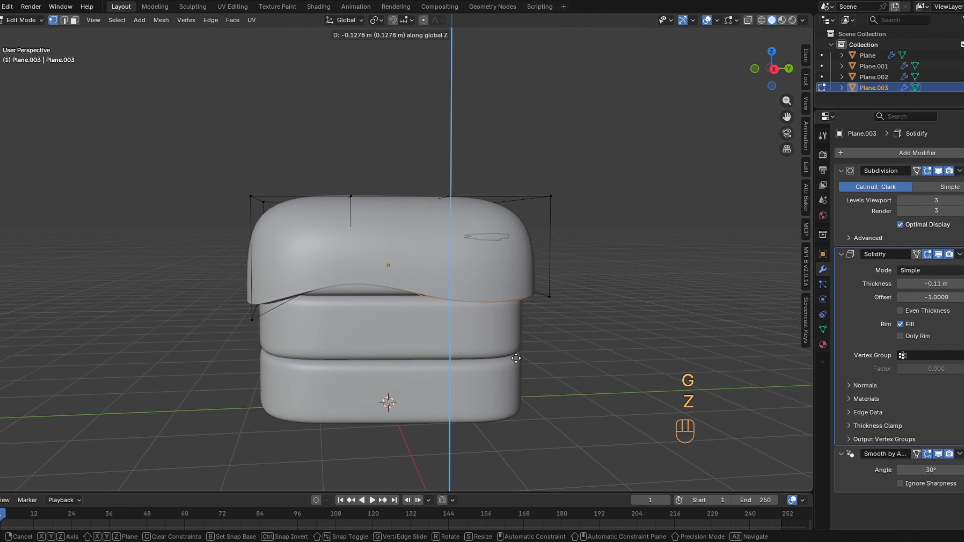
pyautogui.click(515, 348)
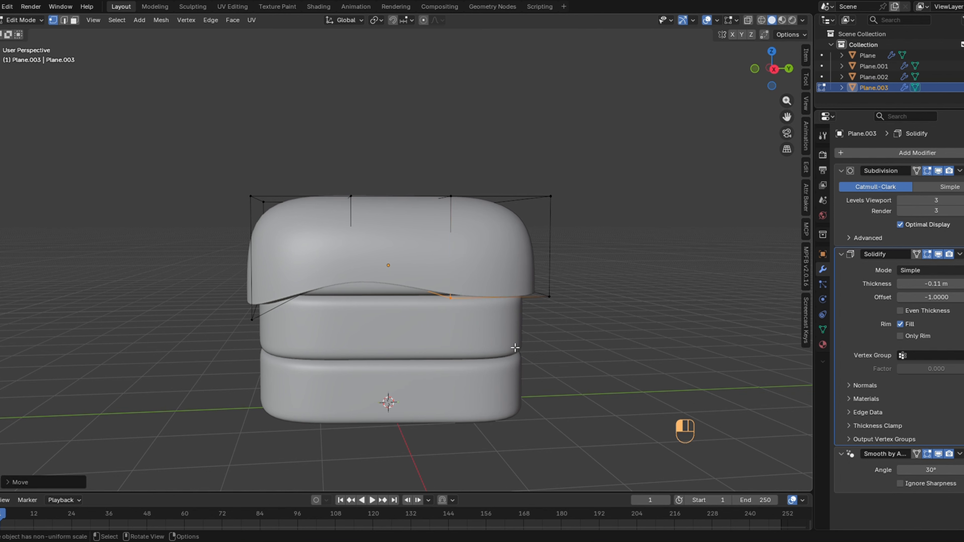
# Lower the +X/+Y corner vertex of the lid rim along Z, and the -X/-Y corner vertex about 0.28 m.
pyautogui.click(535, 298)
pyautogui.press('g')
pyautogui.press('z')
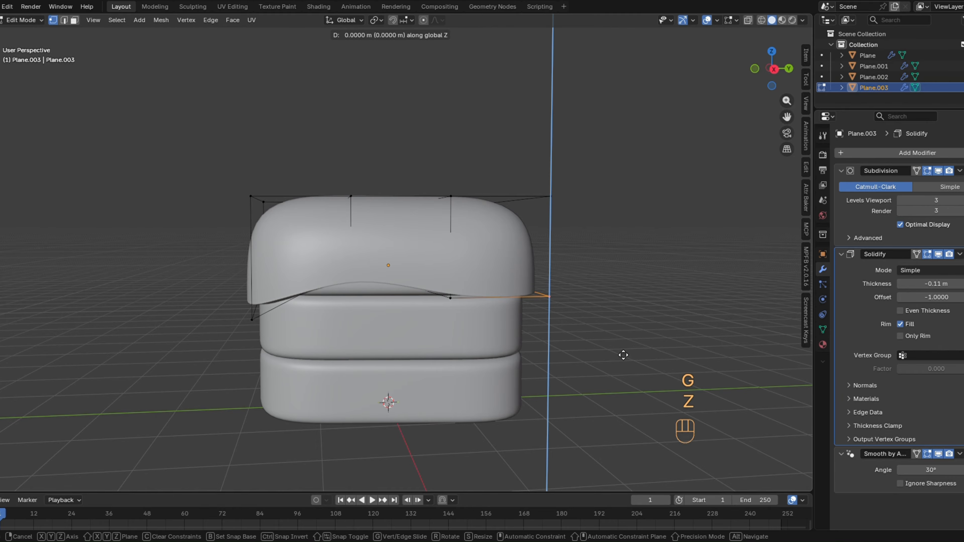
pyautogui.click(628, 383)
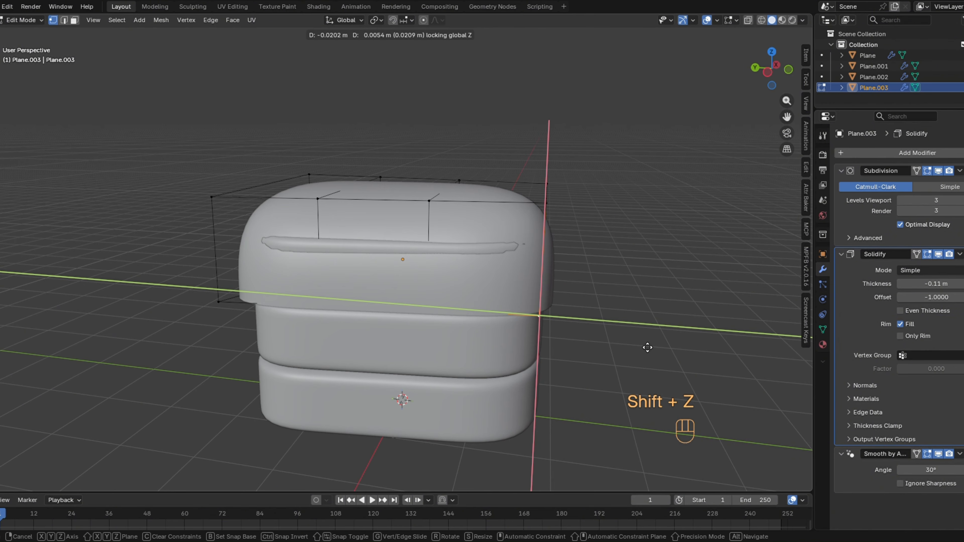
pyautogui.press('z')
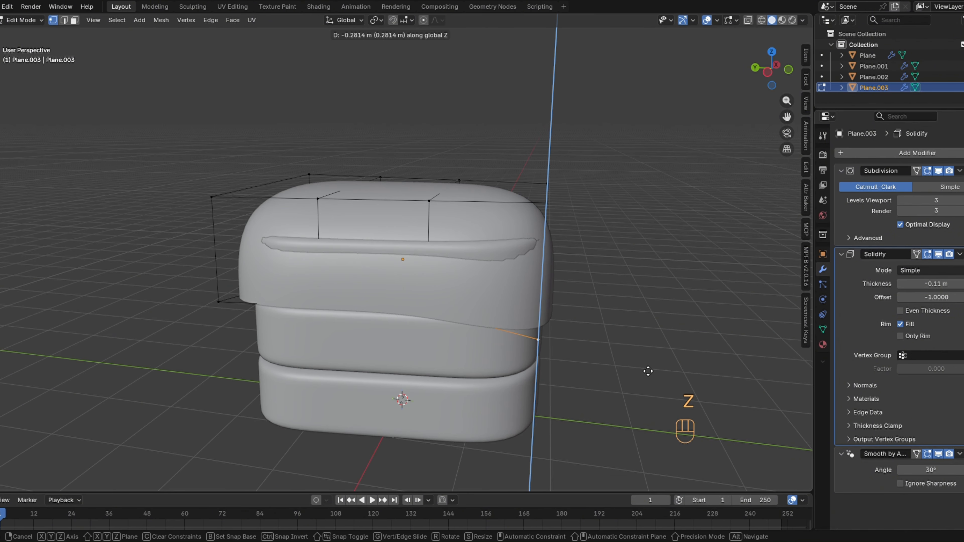
pyautogui.click(646, 369)
pyautogui.click(393, 321)
# Add one horizontal loop cut around the lid's side walls at about mid-height.
pyautogui.moveTo(687, 319); pyautogui.dragTo(488, 323, button='middle')
pyautogui.hotkey('ctrl', 'r')
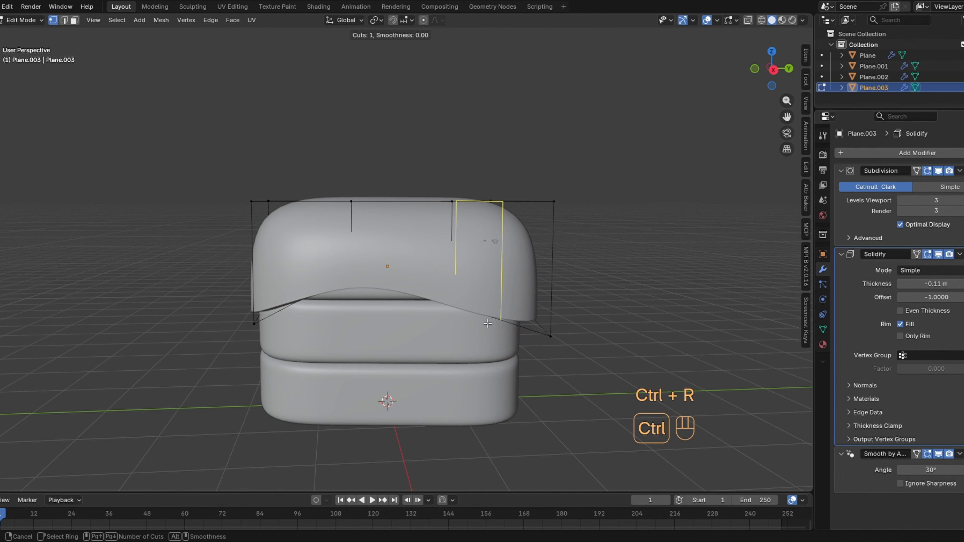
pyautogui.click(570, 271)
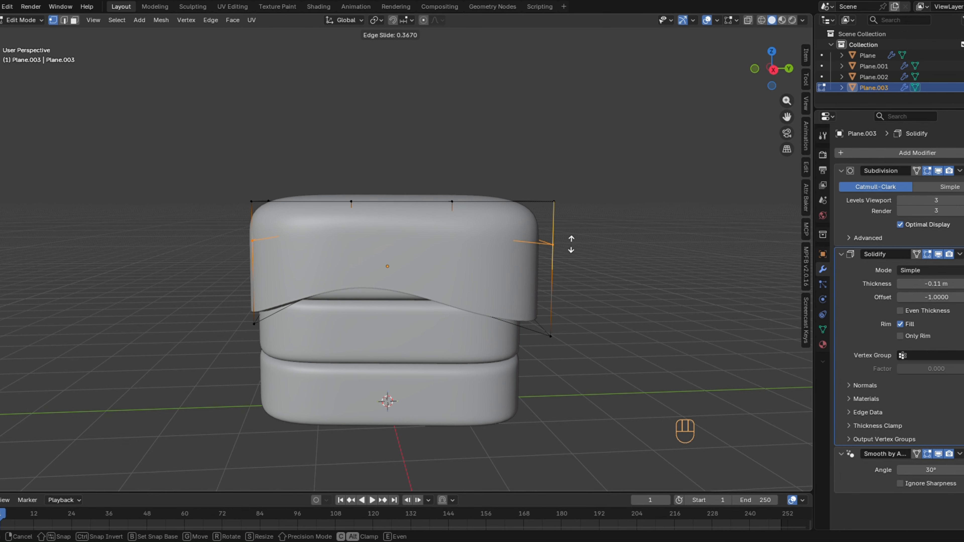
pyautogui.click(574, 270)
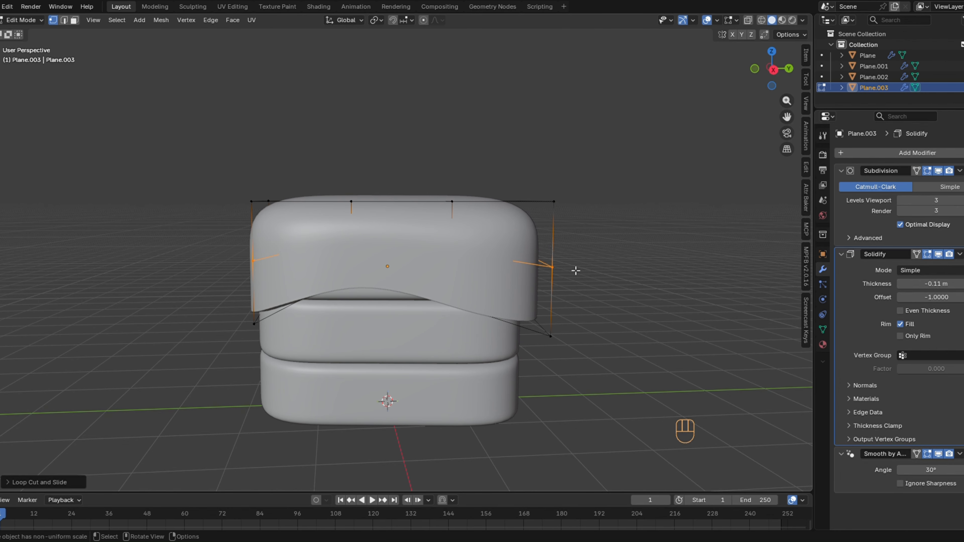
# Set the lid's Solidify thickness to -0.07 m and clear the mesh selection.
pyautogui.press('Tab')
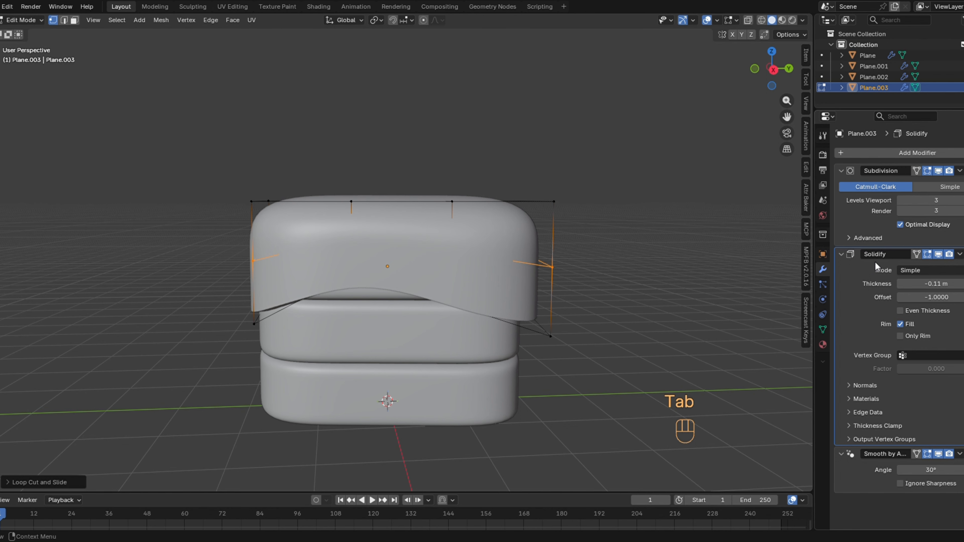
pyautogui.moveTo(937, 284)
pyautogui.mouseDown()
pyautogui.moveTo(919, 284)
pyautogui.moveTo(951, 284)
pyautogui.mouseUp()
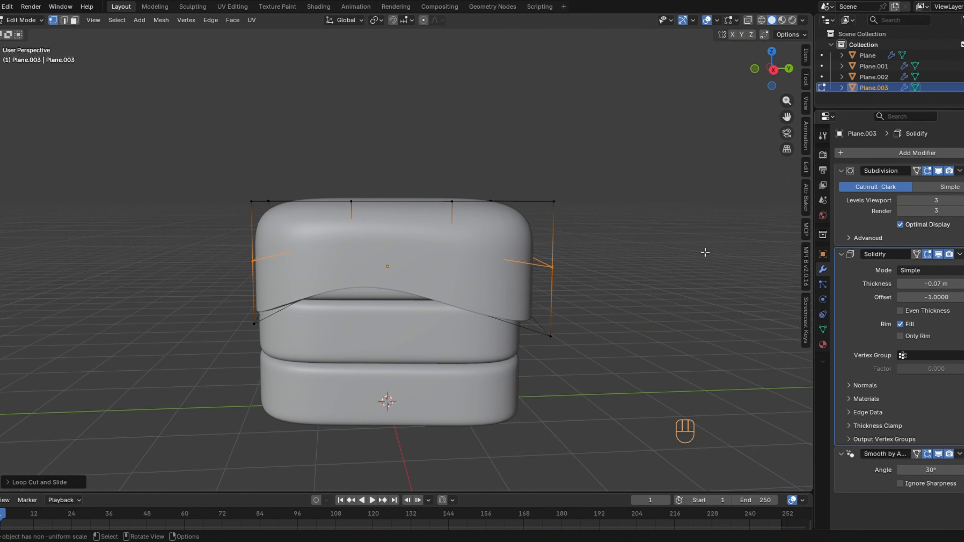
pyautogui.click(666, 284)
# Lower the -X rim's inner vertex nearer the +Y side along Z to start a wave in the lid's edge.
pyautogui.moveTo(667, 284); pyautogui.dragTo(716, 336, button='middle')
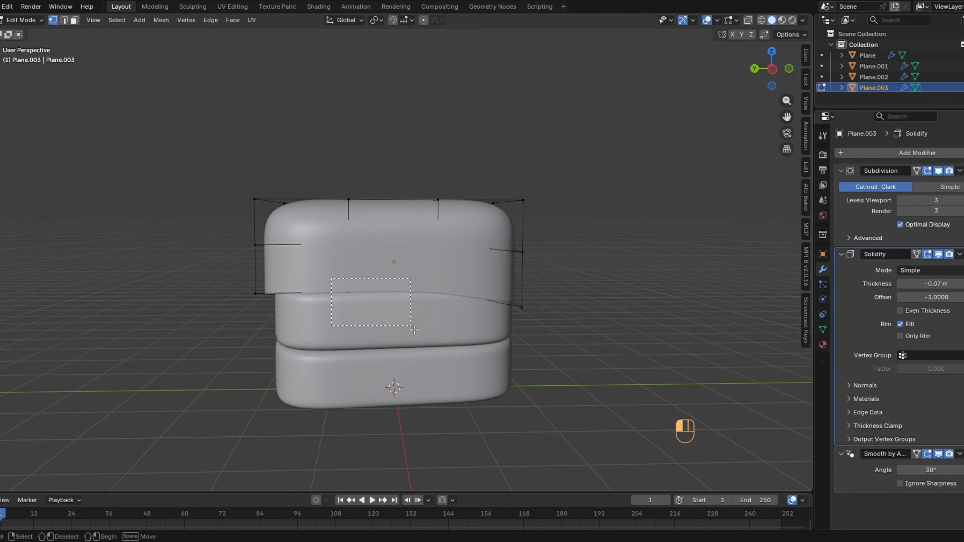
pyautogui.scroll(2, 339, 345)
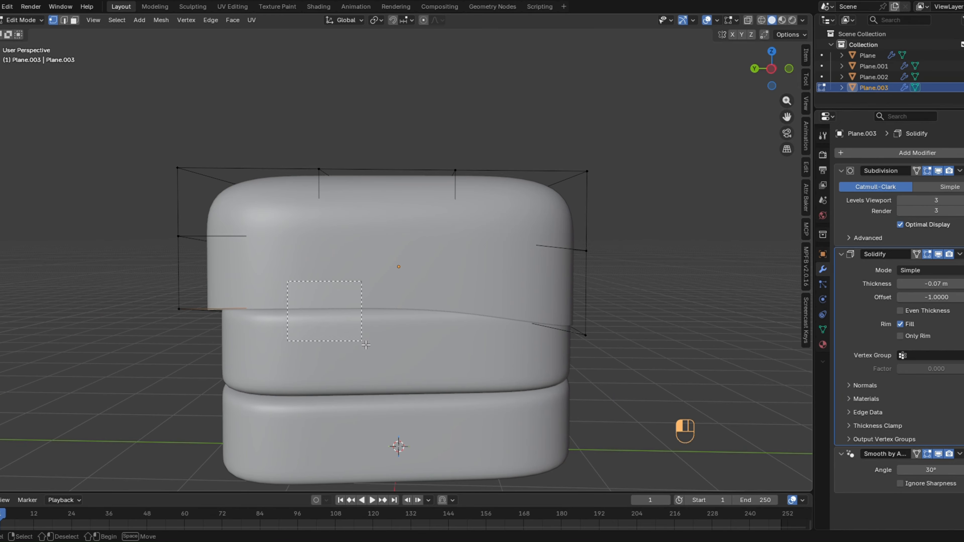
pyautogui.press('g')
pyautogui.press('z')
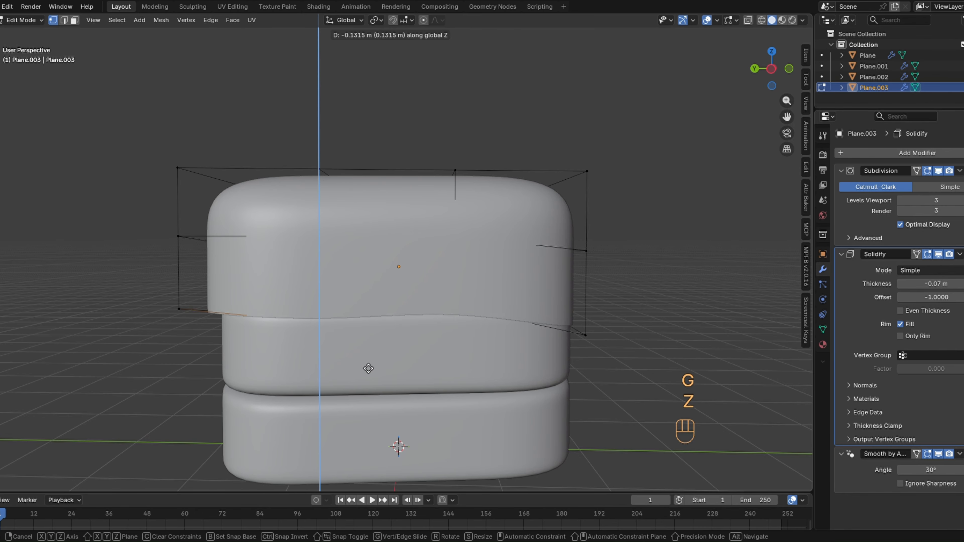
pyautogui.click(435, 349)
# Raise the -X rim's other inner vertex, nearer the -Y side, about 0.46 m along Z.
pyautogui.moveTo(427, 249); pyautogui.dragTo(545, 399)
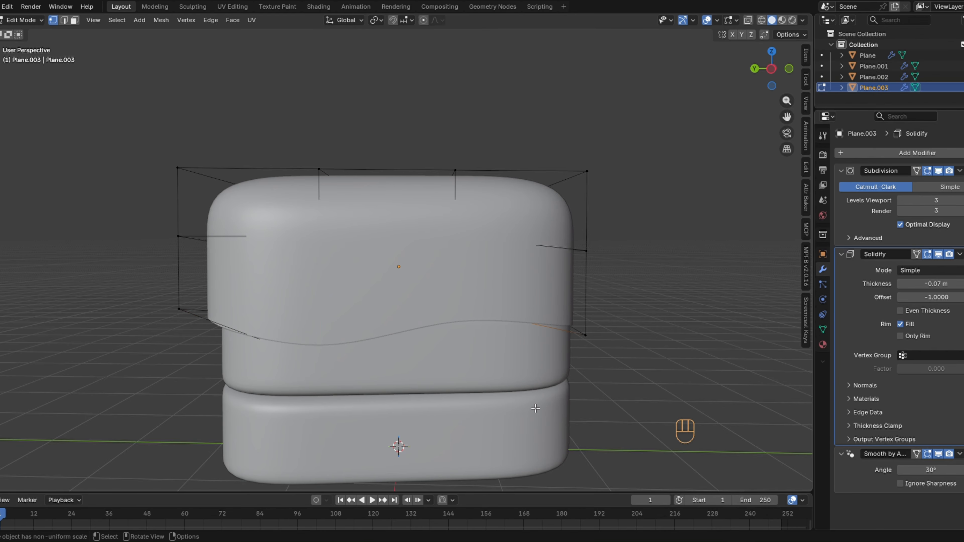
pyautogui.press('g')
pyautogui.press('z')
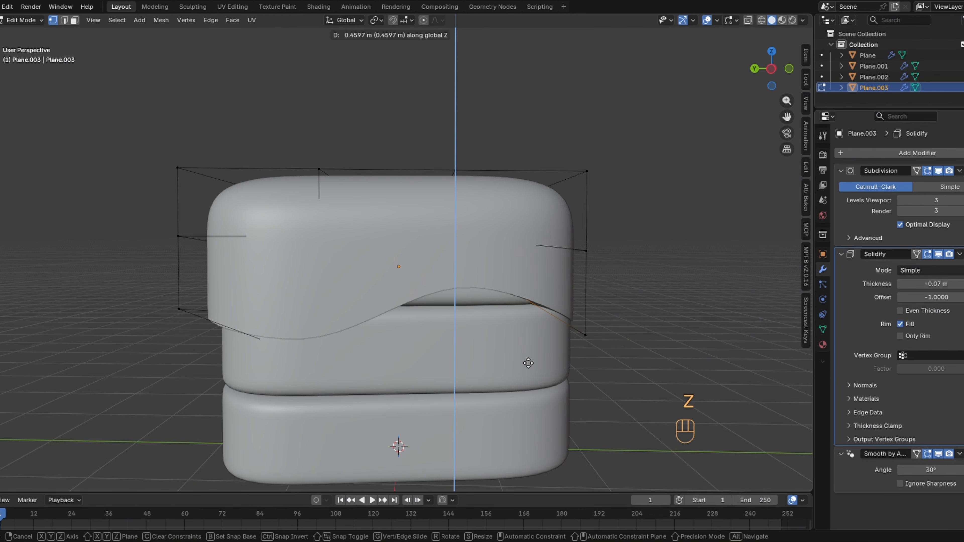
pyautogui.click(526, 362)
# Lower the lid rim's -X corner vertex on the +Y side about 0.13 m along Z.
pyautogui.moveTo(293, 329); pyautogui.dragTo(370, 374, button='middle')
pyautogui.moveTo(460, 305); pyautogui.dragTo(588, 379)
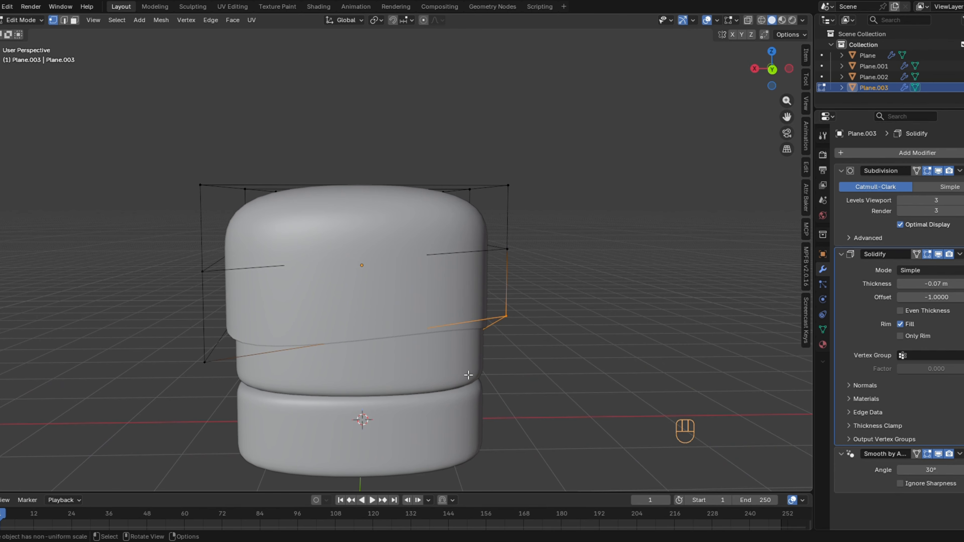
pyautogui.press('g')
pyautogui.press('z')
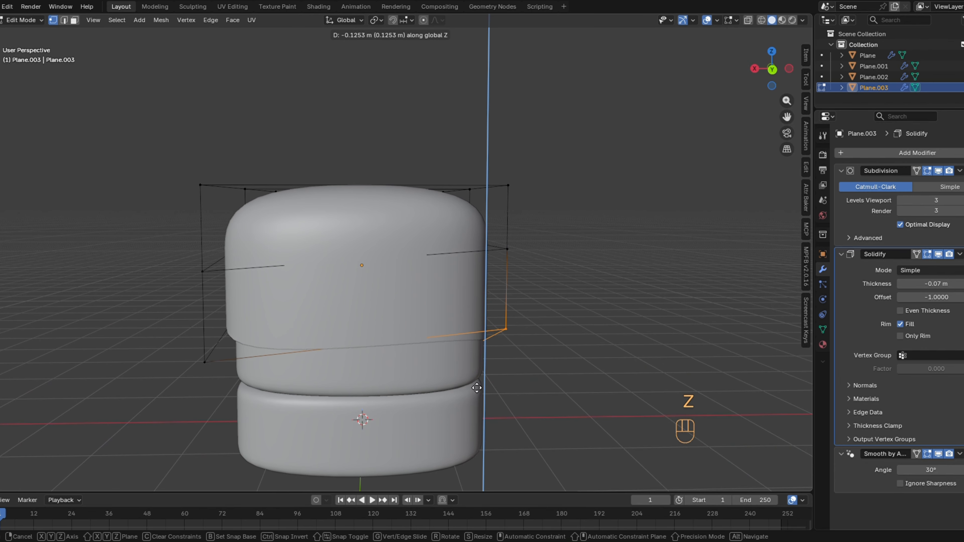
pyautogui.click(477, 388)
# Raise the lid rim's +X corner vertex on the +Y side about 0.16 m along Z, then finish editing the mesh.
pyautogui.moveTo(477, 388)
pyautogui.mouseDown(button='middle')
pyautogui.moveTo(455, 397)
pyautogui.moveTo(472, 406)
pyautogui.mouseUp(button='middle')
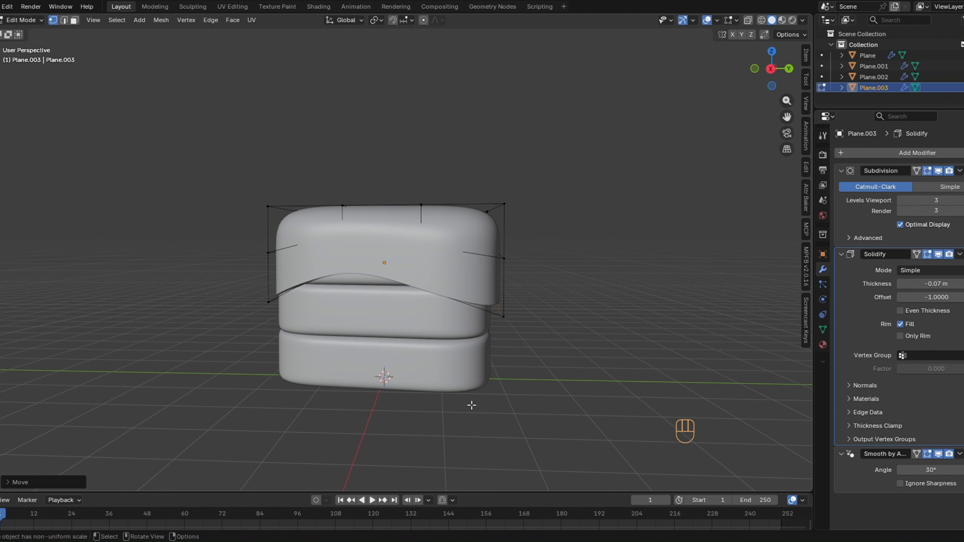
pyautogui.scroll(2, 472, 406)
pyautogui.moveTo(543, 329); pyautogui.dragTo(629, 385)
pyautogui.moveTo(547, 403); pyautogui.dragTo(553, 403, button='middle')
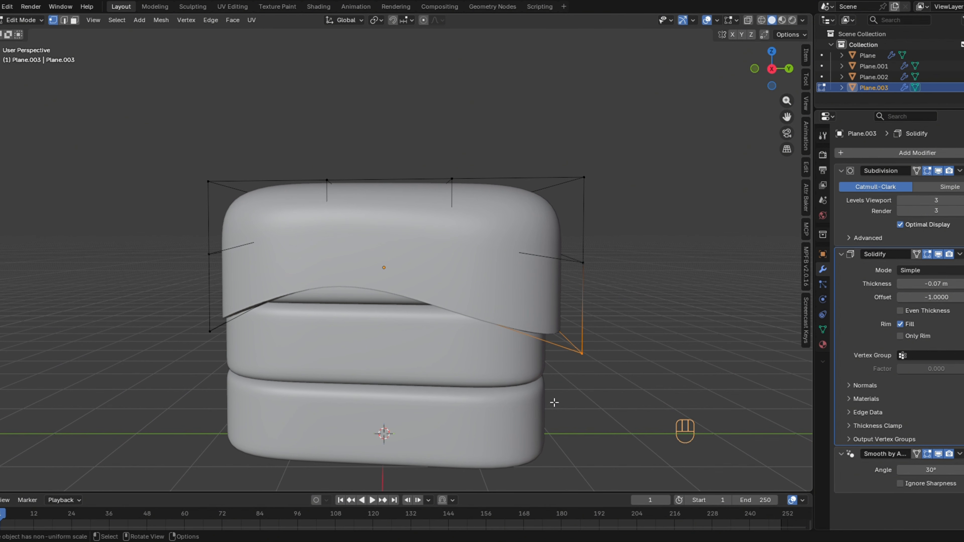
pyautogui.press('g')
pyautogui.press('z')
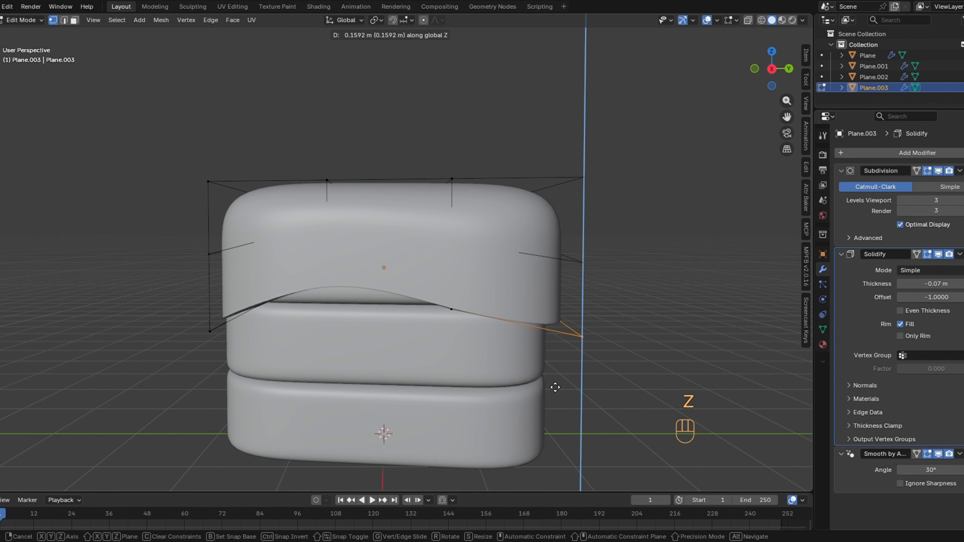
pyautogui.click(553, 388)
pyautogui.moveTo(523, 382); pyautogui.dragTo(487, 374, button='middle')
pyautogui.press('Tab')
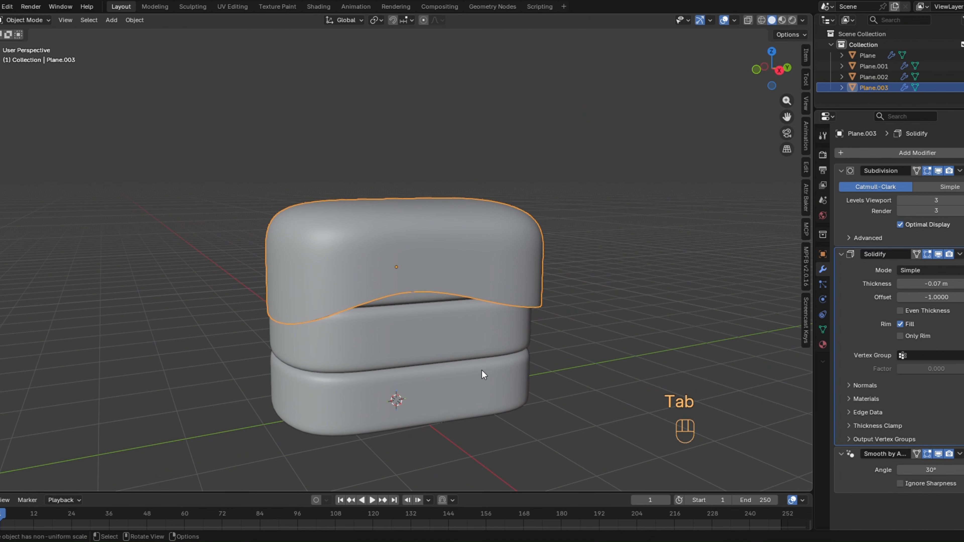
# Apply Shade Auto Smooth to the wavy-rimmed lid.
pyautogui.rightClick(361, 249)
pyautogui.click(362, 249)
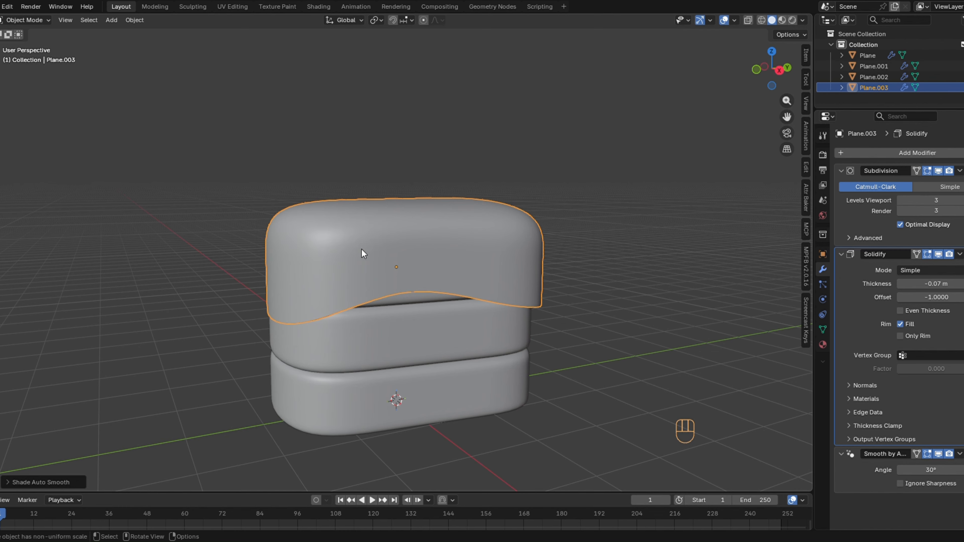
# Add a mesh circle at the base of the block stack and scale it uniformly by about 2.58.
pyautogui.moveTo(361, 249); pyautogui.dragTo(365, 278, button='middle')
pyautogui.scroll(-2, 372, 389)
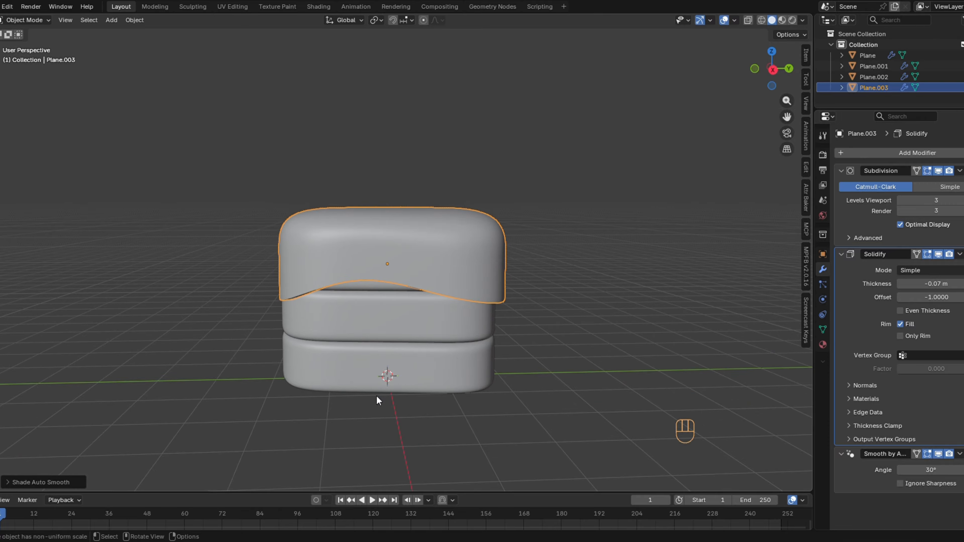
pyautogui.hotkey('shift', 'a')
pyautogui.moveTo(336, 319)
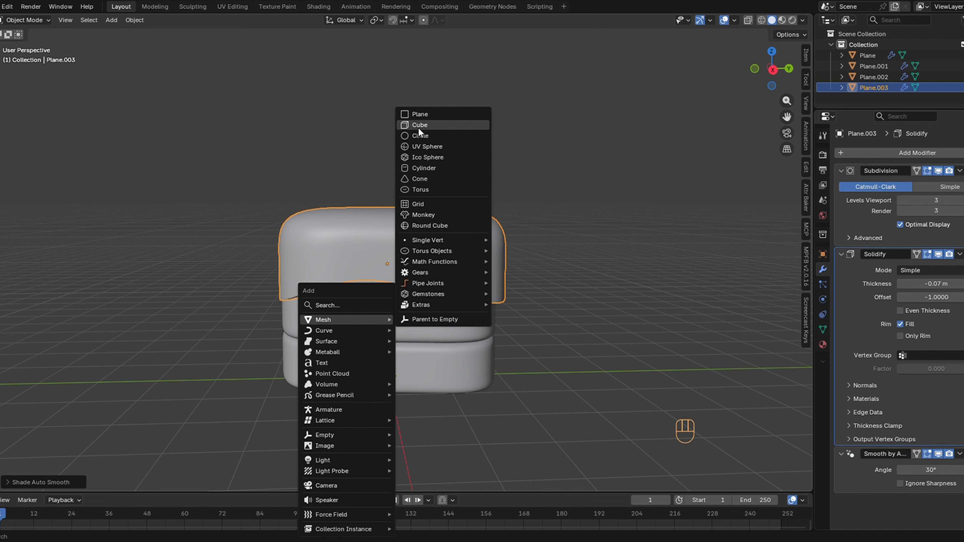
pyautogui.click(420, 136)
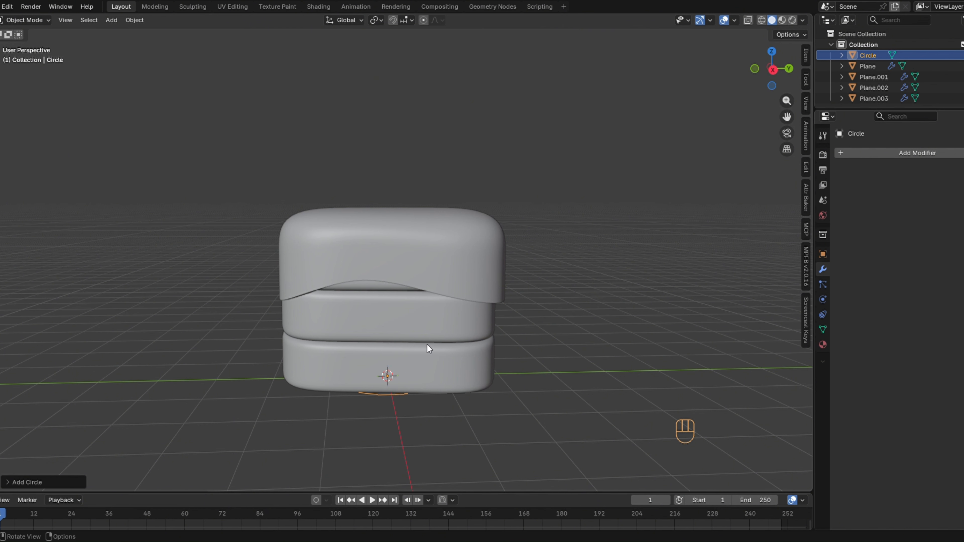
pyautogui.press('s')
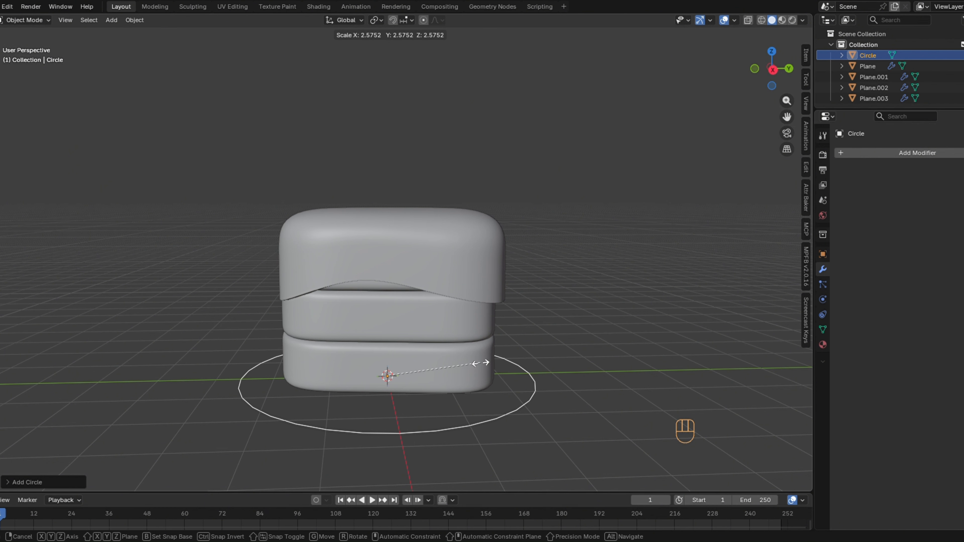
pyautogui.click(479, 364)
# Fill the circle with a face and extrude it upward twice to form two thin stacked layers.
pyautogui.moveTo(479, 364); pyautogui.dragTo(467, 400, button='middle')
pyautogui.press('Tab')
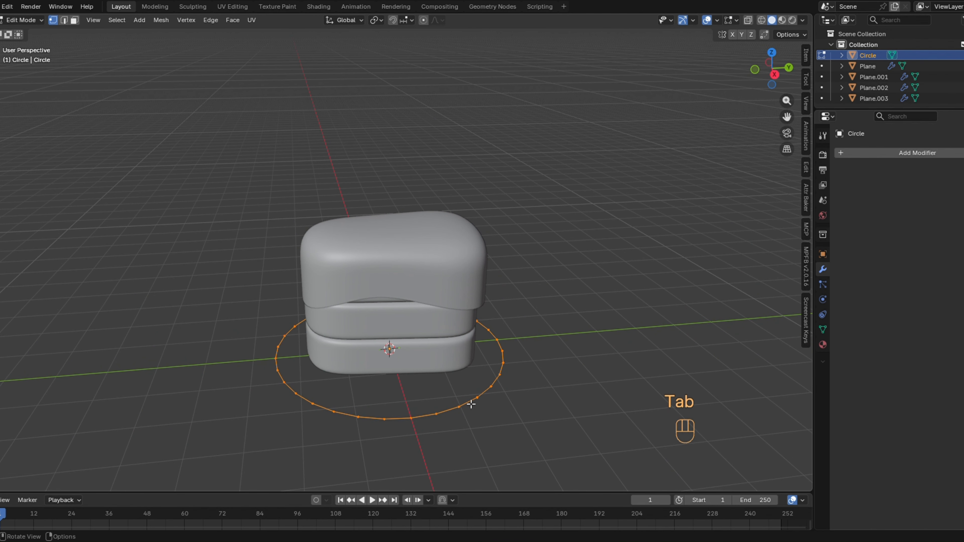
pyautogui.press('f')
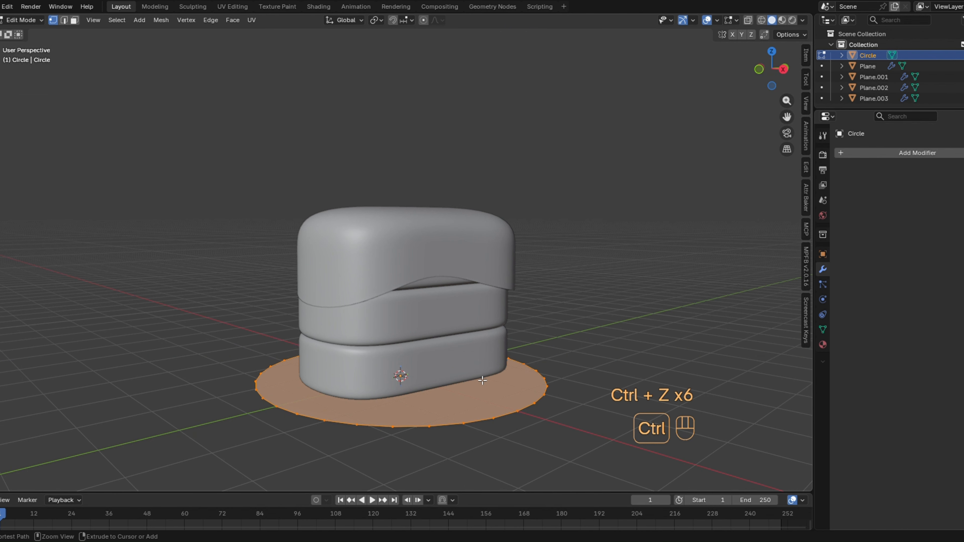
pyautogui.press('e')
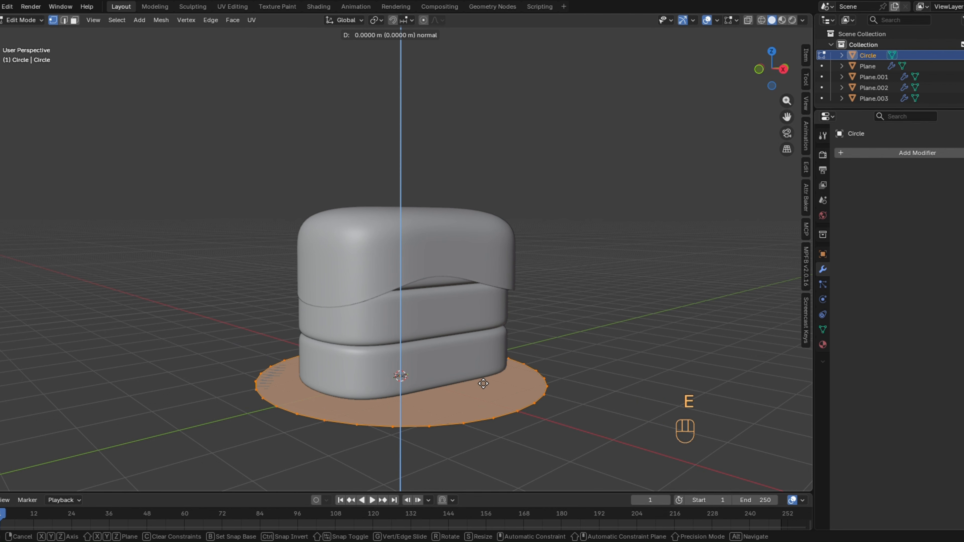
pyautogui.click(481, 376)
pyautogui.press('e')
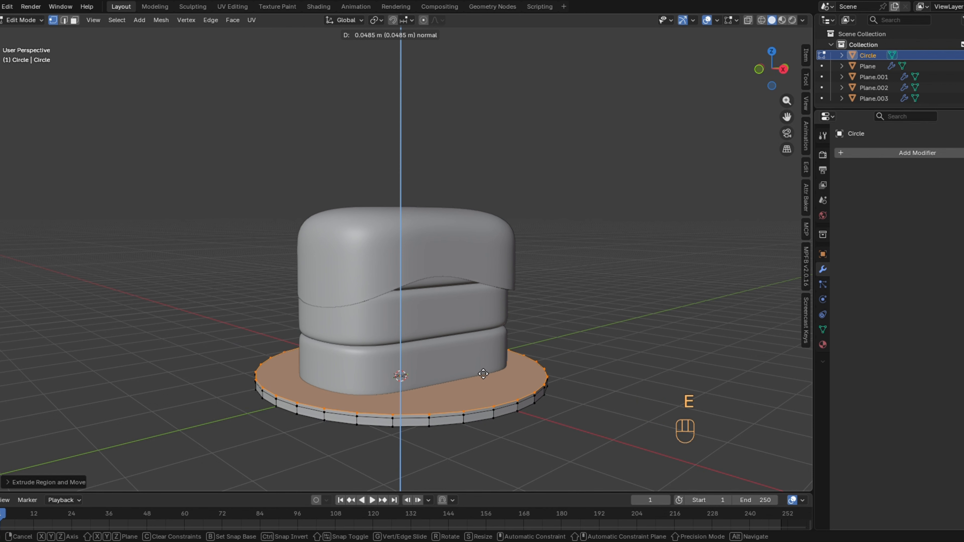
pyautogui.click(482, 370)
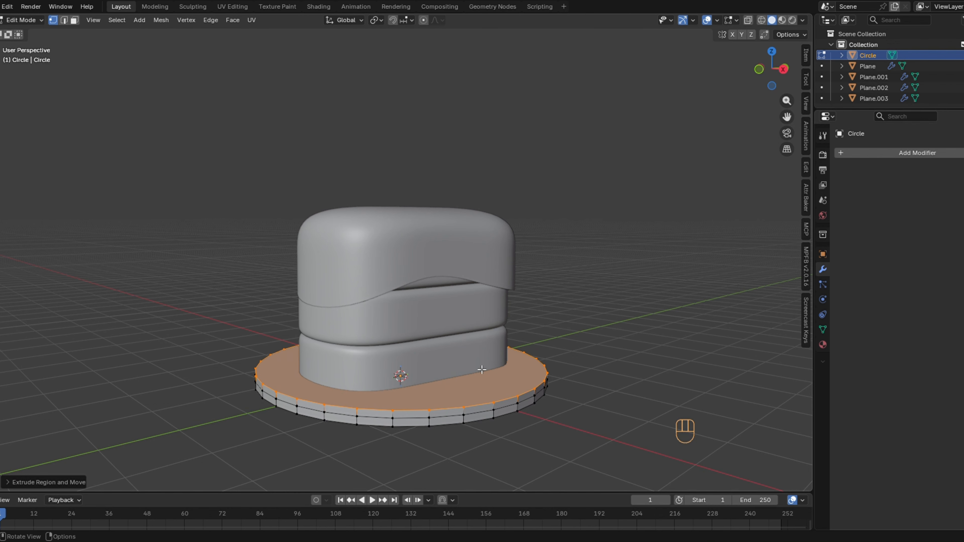
# Scale the disc's top face by about 1.03 and extrude it upward into a third layer.
pyautogui.press('s')
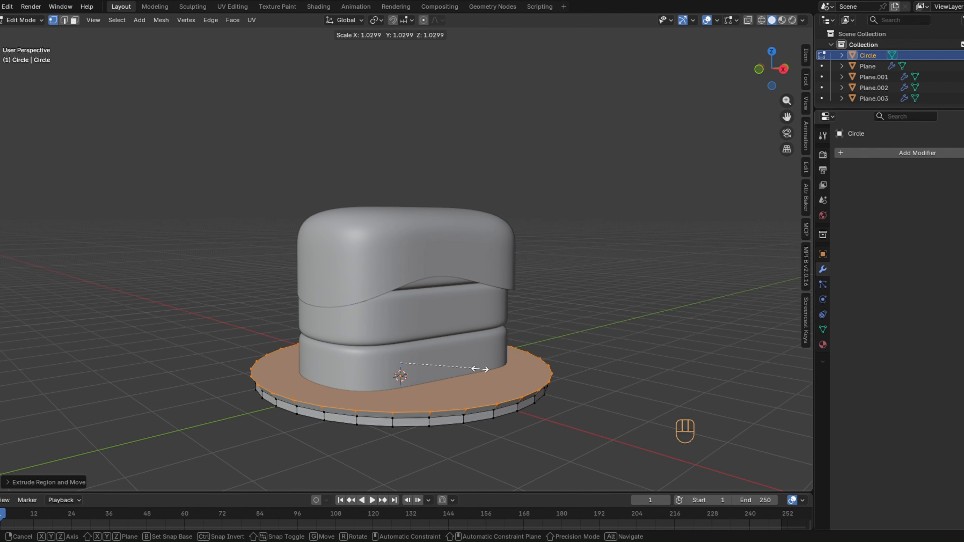
pyautogui.click(481, 369)
pyautogui.press('e')
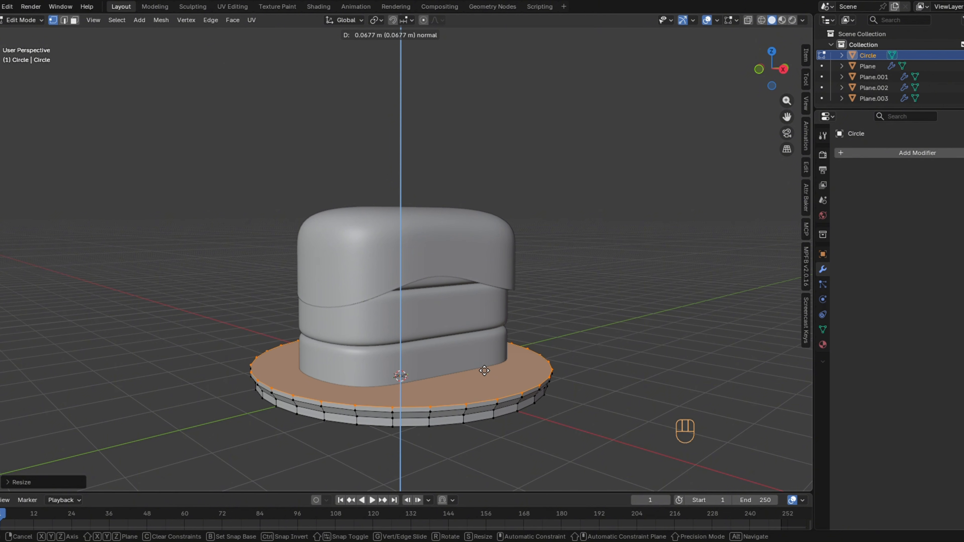
pyautogui.click(483, 364)
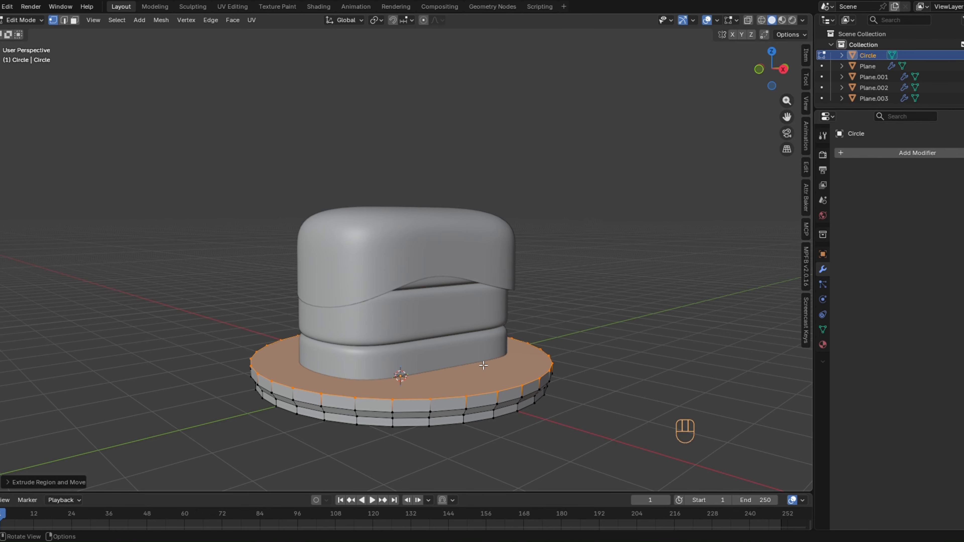
# Extrude the disc's top face about 0.16 m upward and scale it by about 1.15 to flare the rim.
pyautogui.press('e')
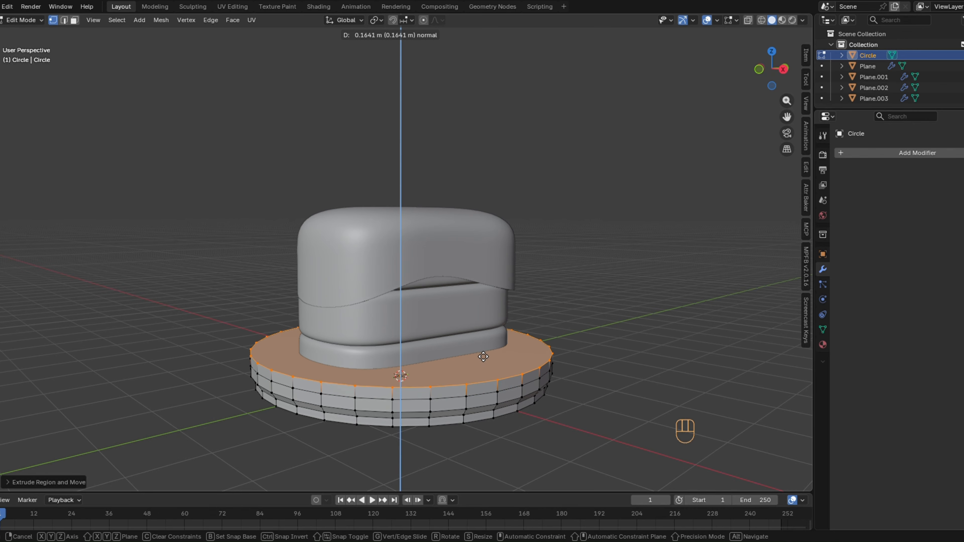
pyautogui.click(483, 357)
pyautogui.press('s')
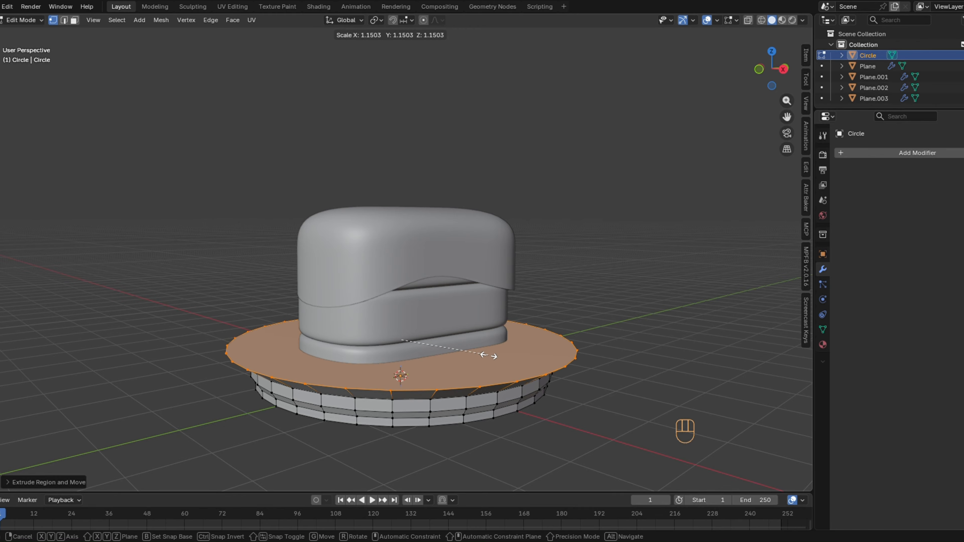
pyautogui.click(492, 358)
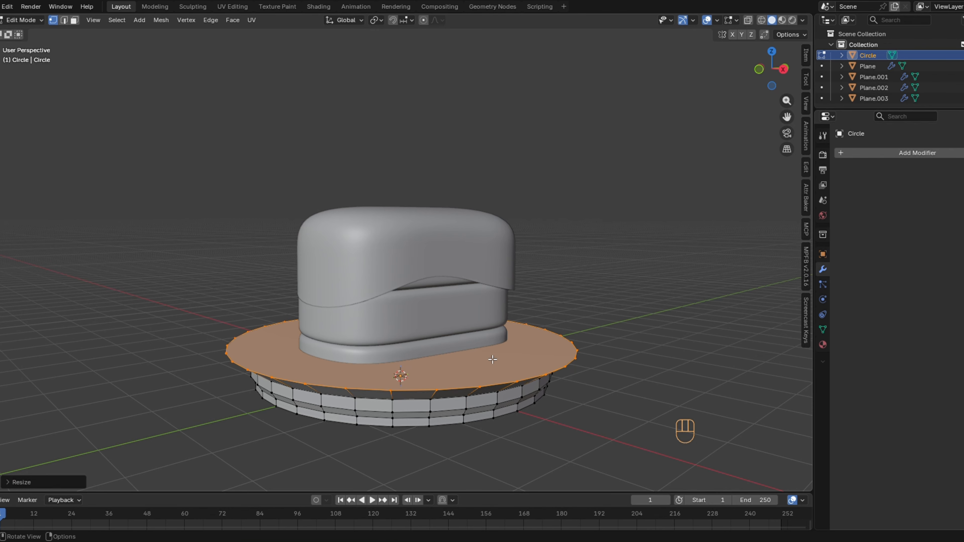
# Extrude the flared top face upward and scale it by about 0.87 to taper the rim inward.
pyautogui.press('e')
pyautogui.click(491, 345)
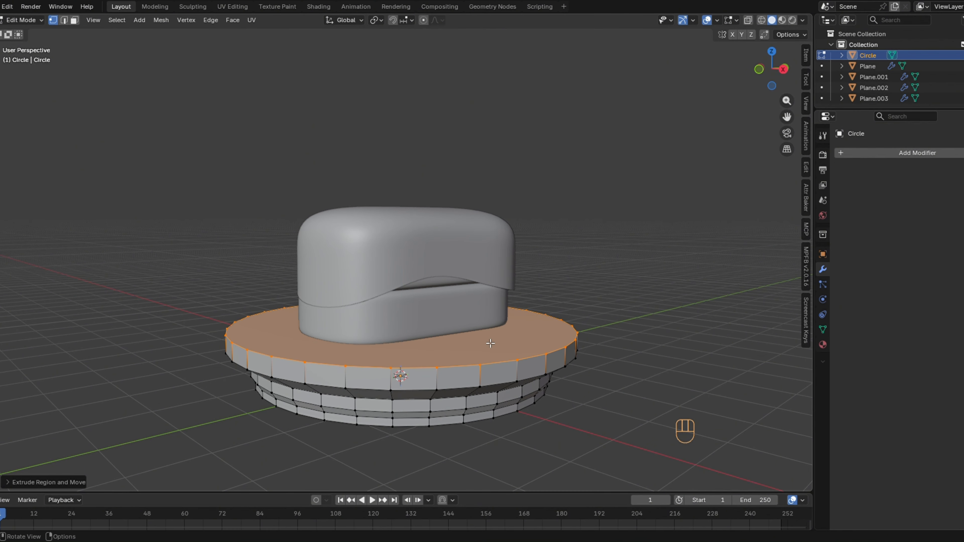
pyautogui.moveTo(492, 360); pyautogui.dragTo(490, 378, button='middle')
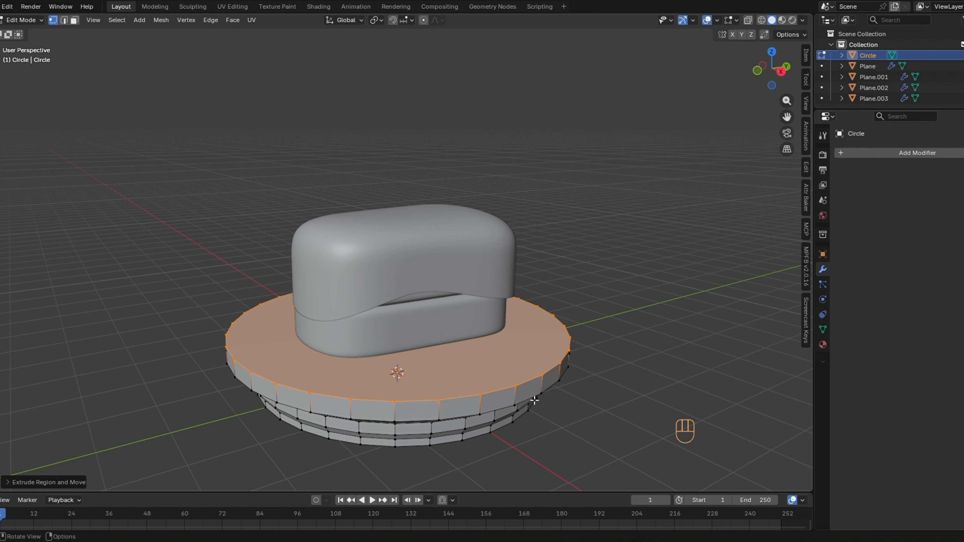
pyautogui.press('s')
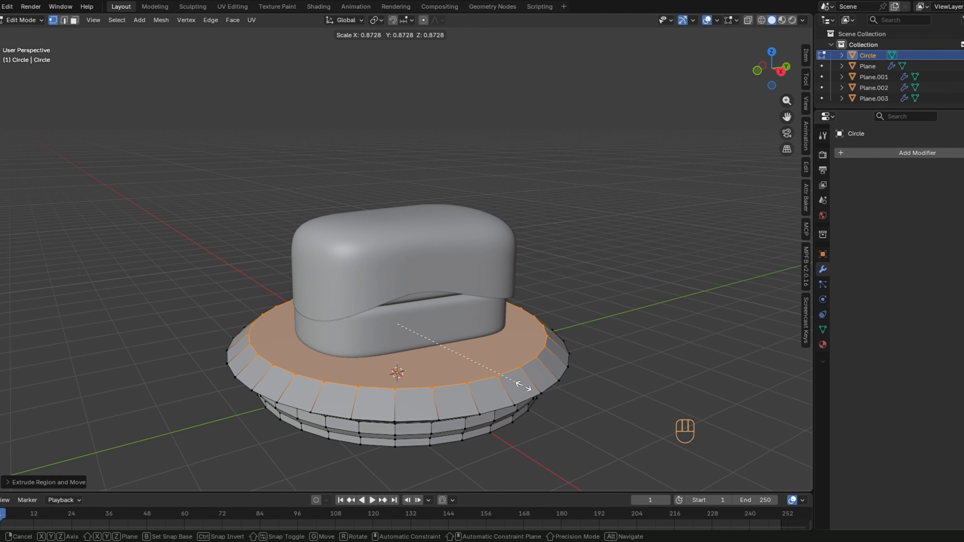
pyautogui.click(524, 386)
# Finish editing the plate mesh and add a level 2 Subdivision Surface modifier to it.
pyautogui.moveTo(525, 387); pyautogui.dragTo(530, 397, button='middle')
pyautogui.press('Tab')
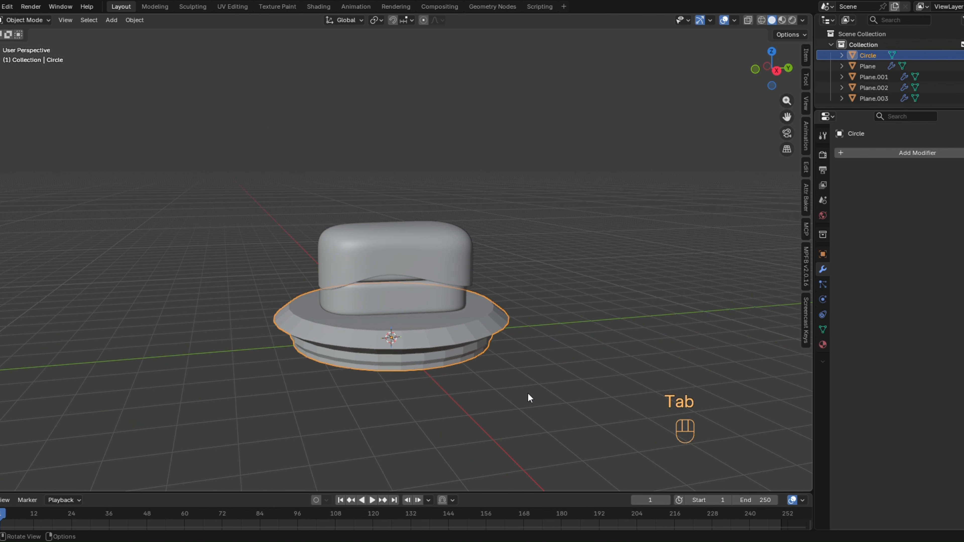
pyautogui.hotkey('ctrl', '2')
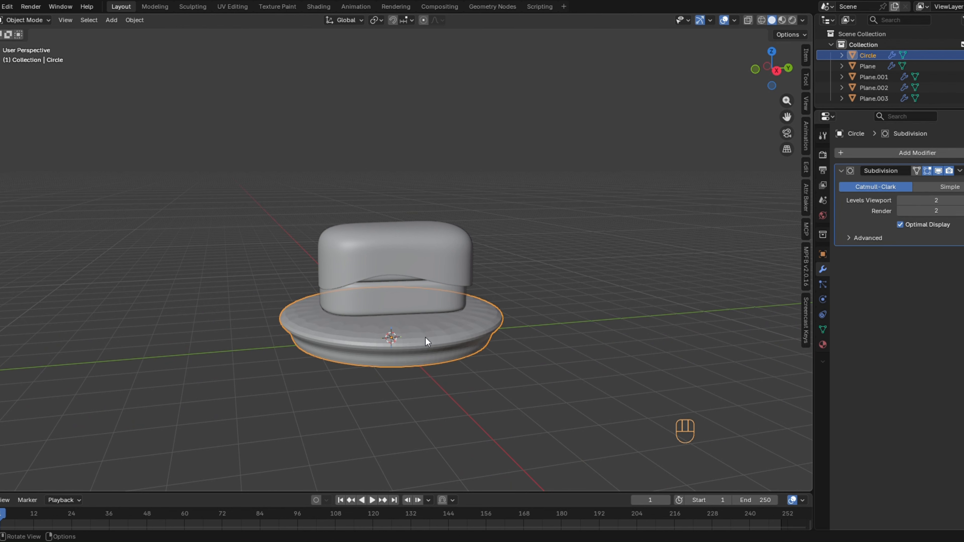
# Inset the plate's top face inward to leave a wide ring of faces around the block stack.
pyautogui.press('Tab')
pyautogui.moveTo(425, 337); pyautogui.dragTo(464, 390, button='middle')
pyautogui.scroll(2, 436, 368)
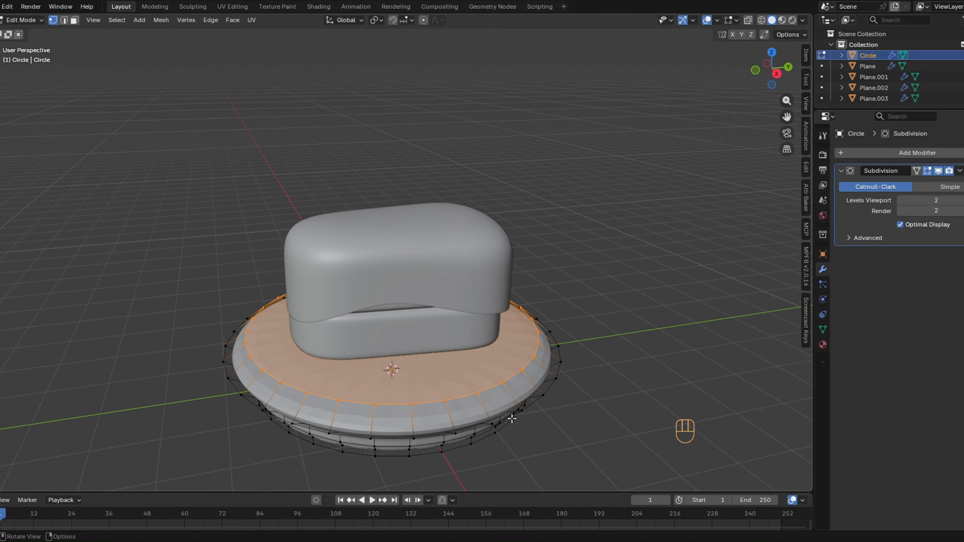
pyautogui.press('i')
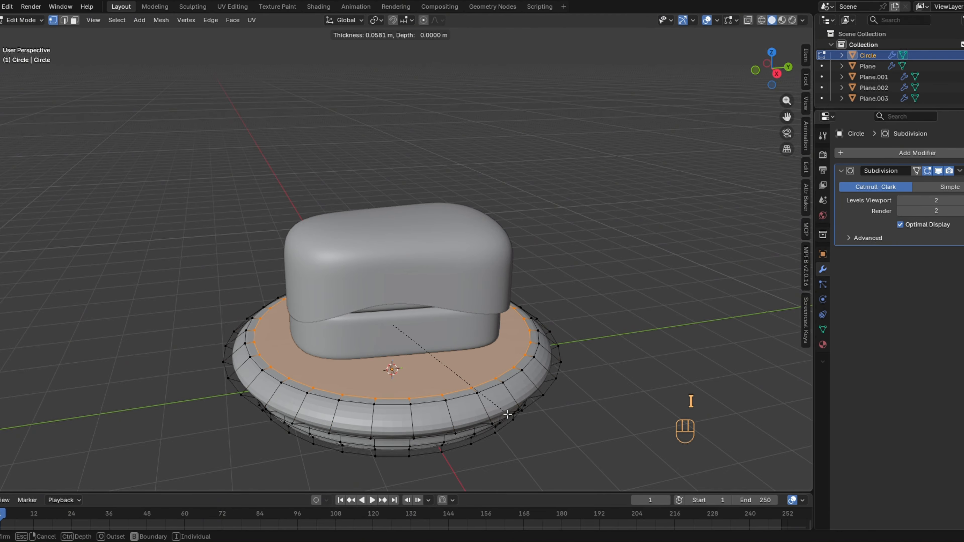
pyautogui.click(491, 401)
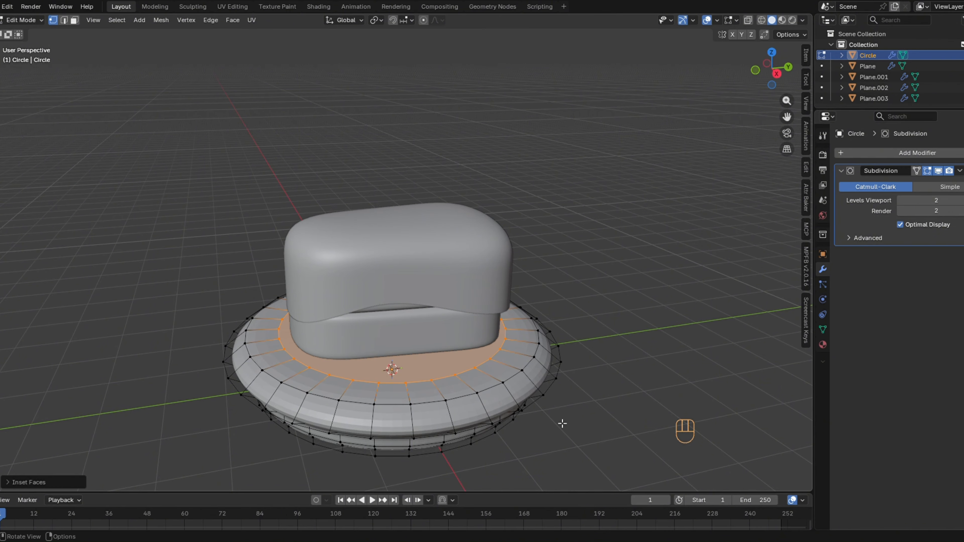
# Lower the plate's inset top face about 0.59 m along Z to hollow out the dish.
pyautogui.moveTo(563, 423); pyautogui.dragTo(558, 423, button='middle')
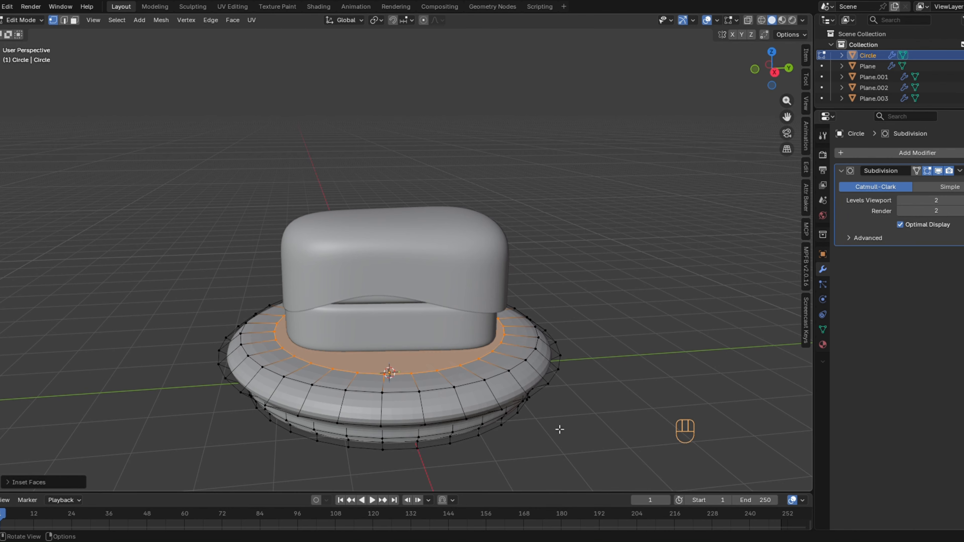
pyautogui.press('g')
pyautogui.press('z')
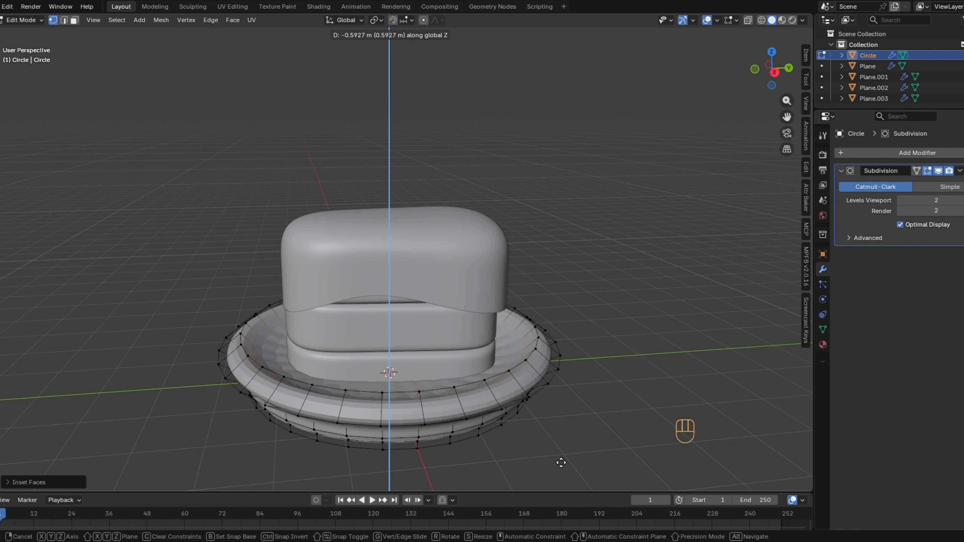
pyautogui.click(561, 462)
# Add a loop cut around the plate's sloped inner wall with an edge slide of about 0.32, then finish editing the mesh.
pyautogui.moveTo(561, 463); pyautogui.dragTo(330, 400, button='middle')
pyautogui.scroll(3, 330, 399)
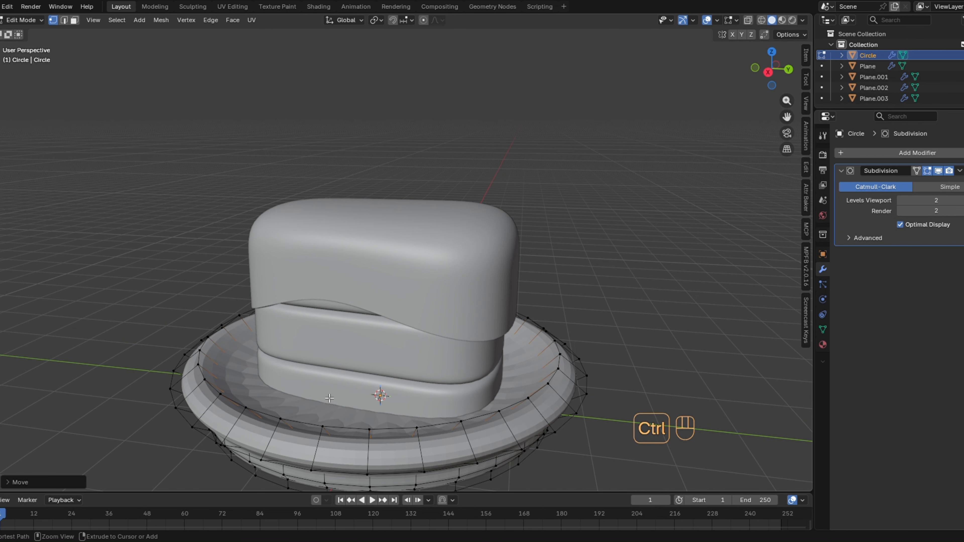
pyautogui.hotkey('ctrl', 'r')
pyautogui.click(330, 458)
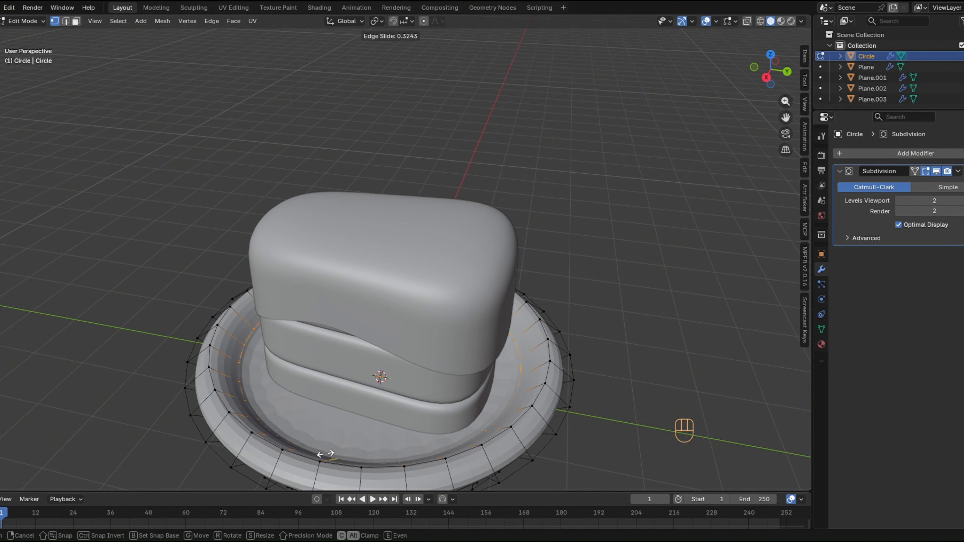
pyautogui.click(324, 454)
pyautogui.moveTo(323, 454); pyautogui.dragTo(327, 457, button='middle')
pyautogui.scroll(-2, 327, 456)
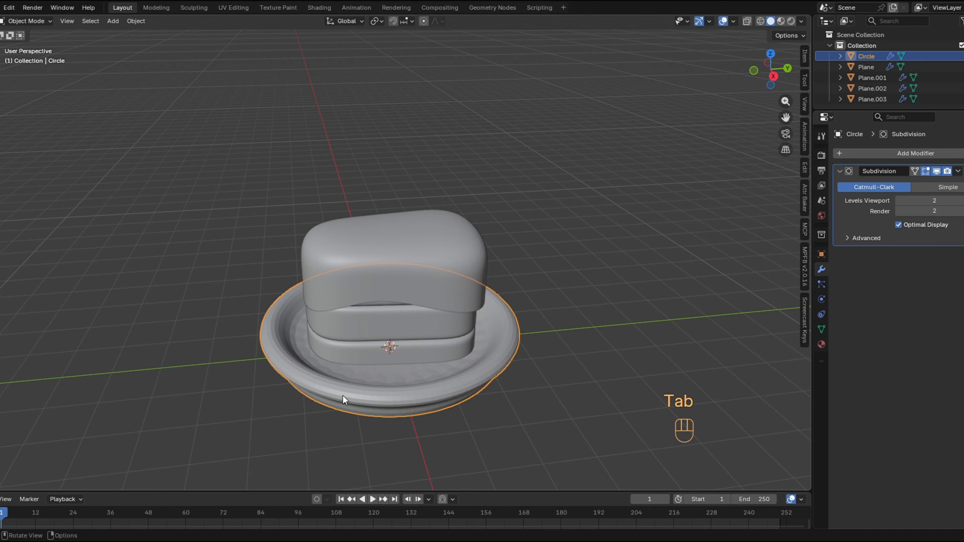
# Apply Shade Smooth to the plate.
pyautogui.moveTo(343, 395); pyautogui.dragTo(498, 355, button='middle')
pyautogui.rightClick(445, 380)
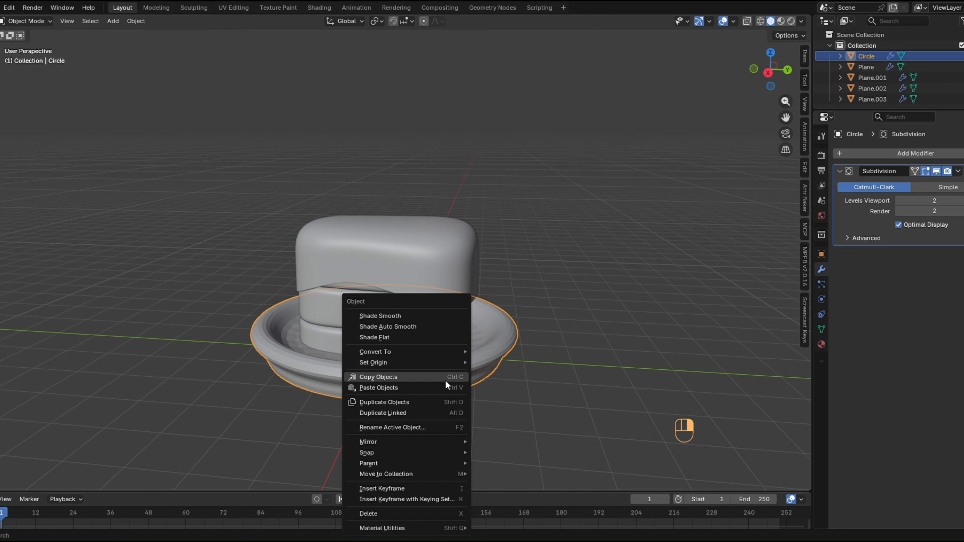
pyautogui.click(395, 314)
# Set the plate's Subdivision modifier to 3 levels for both viewport and render.
pyautogui.moveTo(571, 328); pyautogui.dragTo(747, 300, button='middle')
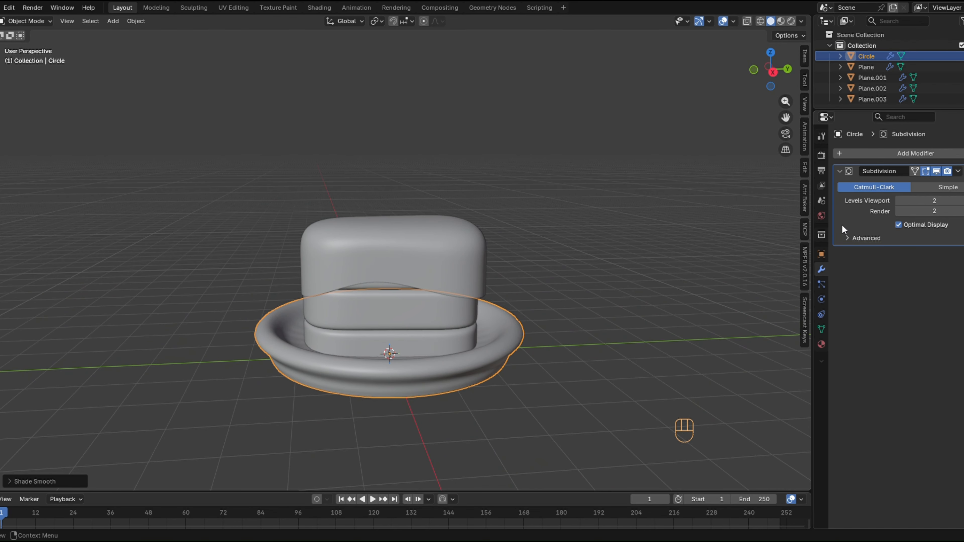
pyautogui.moveTo(923, 201); pyautogui.dragTo(911, 200)
pyautogui.click(942, 202)
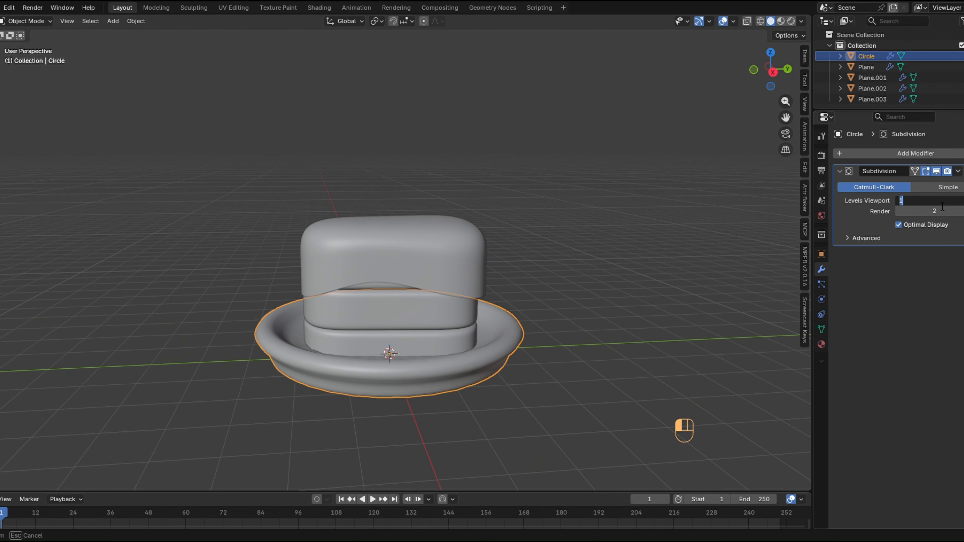
pyautogui.write('3')
pyautogui.press('Return')
pyautogui.click(942, 211)
pyautogui.write('3')
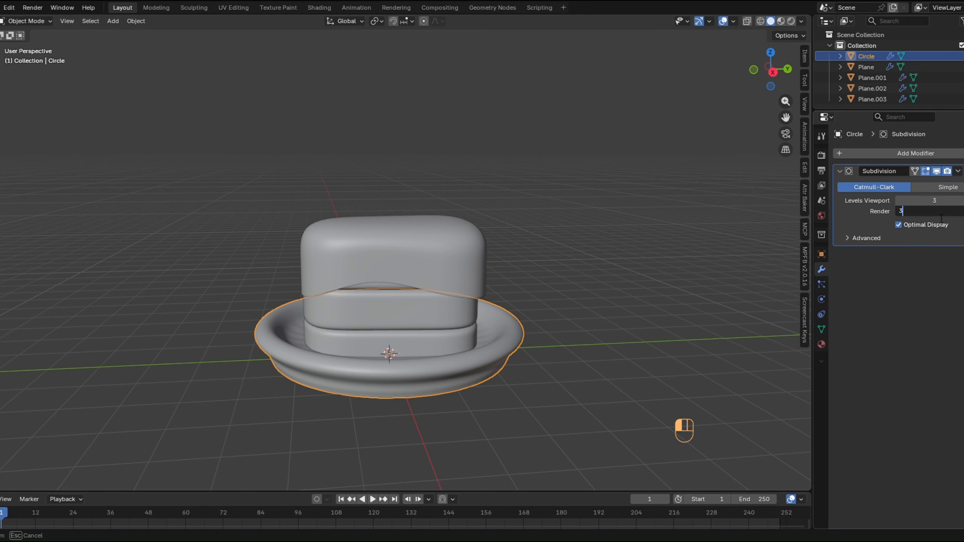
pyautogui.press('Return')
# Flatten the round plate by scaling it down along the Z axis.
pyautogui.click(552, 335)
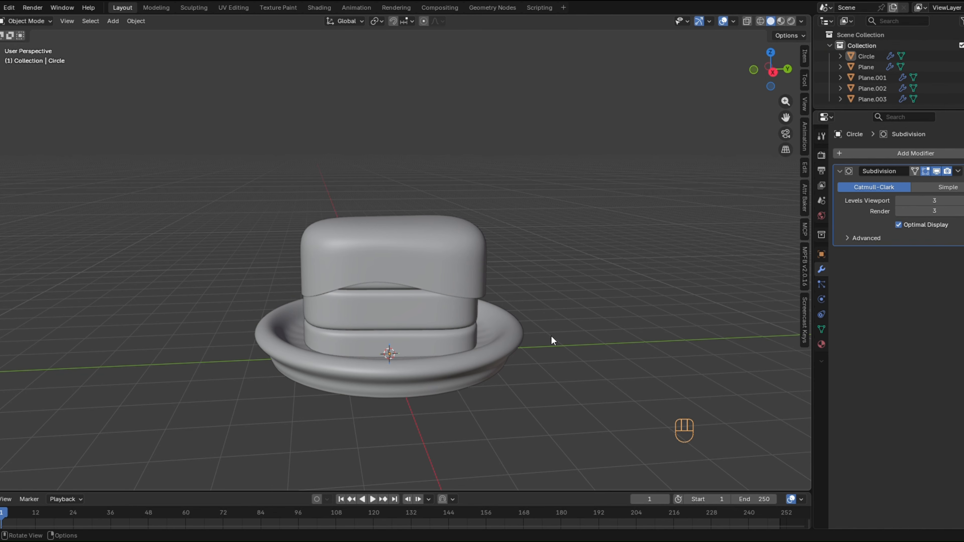
pyautogui.click(515, 358)
pyautogui.press('s')
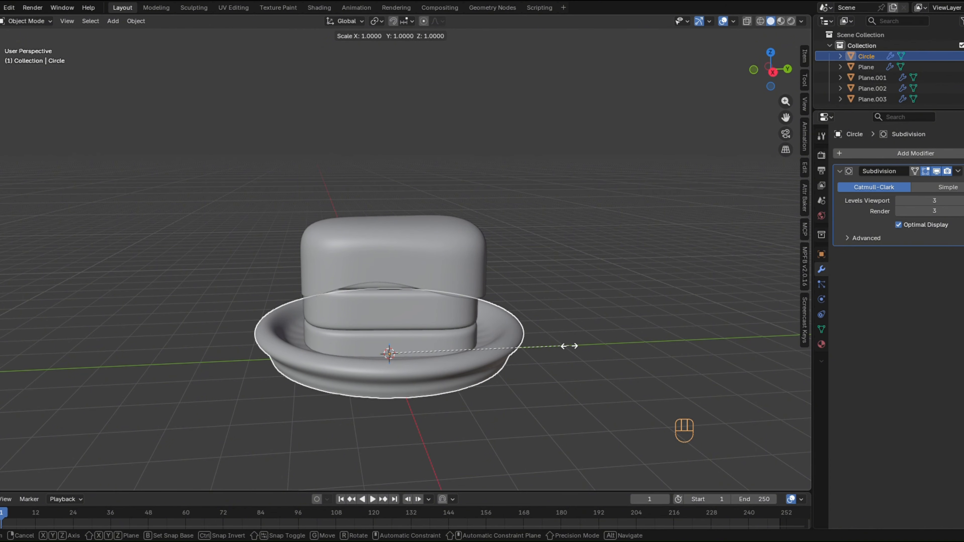
pyautogui.press('z')
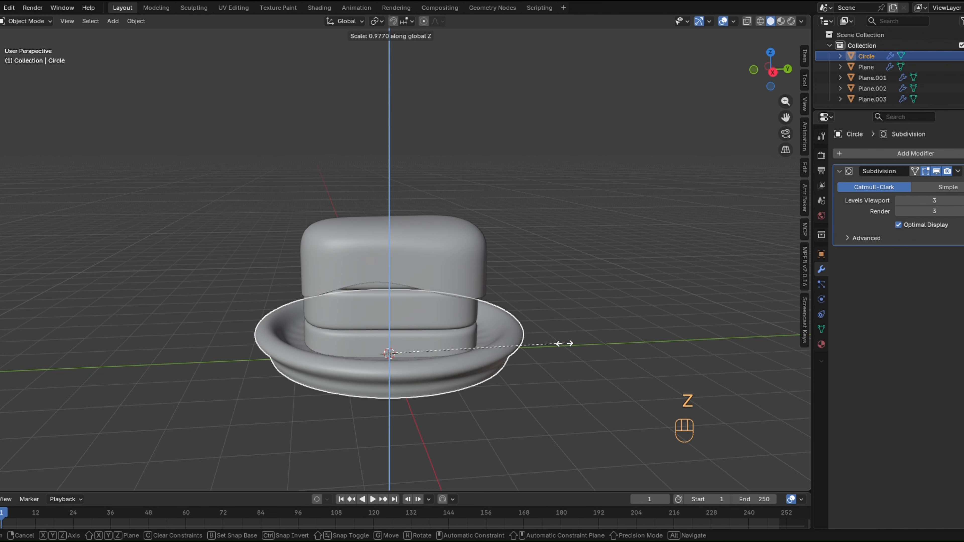
pyautogui.click(536, 323)
pyautogui.moveTo(536, 322); pyautogui.dragTo(538, 326, button='middle')
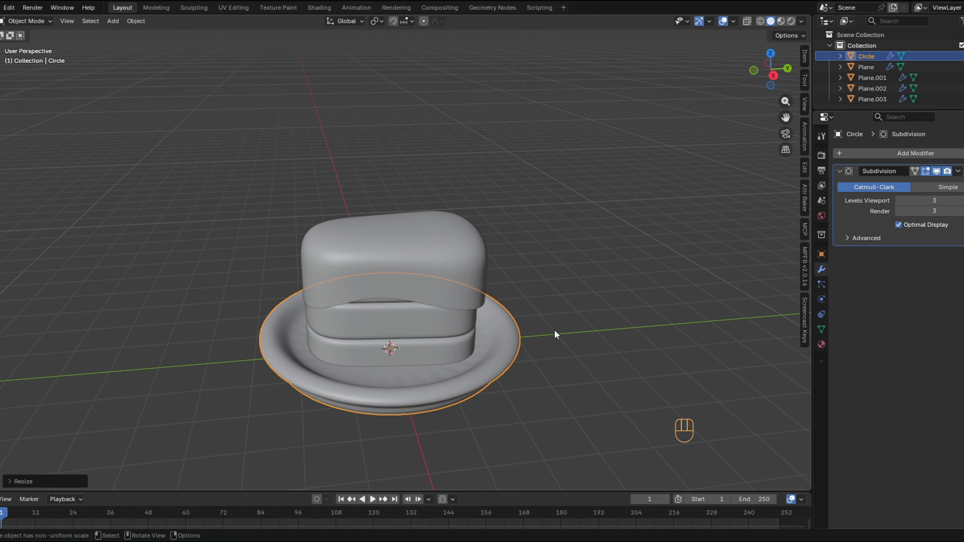
# Widen the plate slightly across X and Y while keeping its height locked.
pyautogui.press('s')
pyautogui.hotkey('shift', 'z')
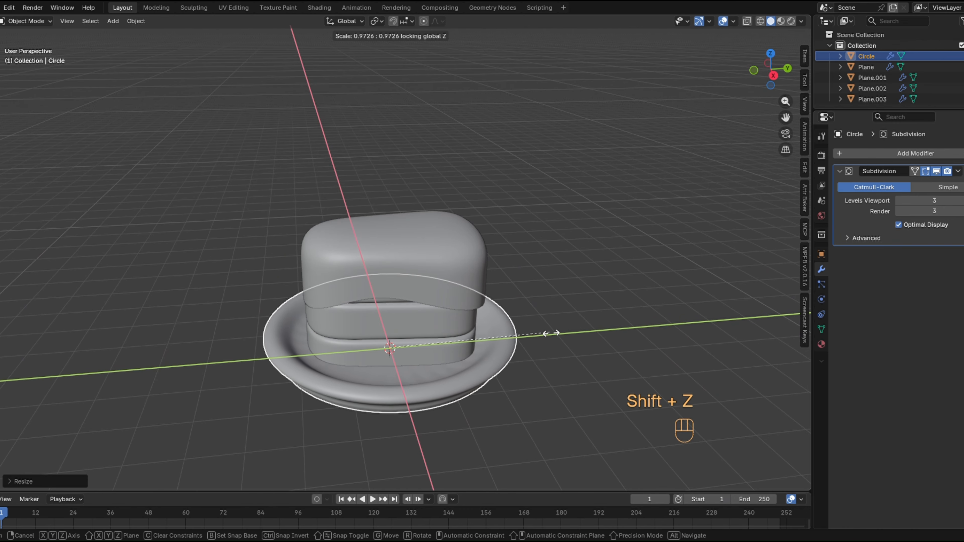
pyautogui.click(563, 339)
pyautogui.moveTo(563, 336); pyautogui.dragTo(478, 280, button='middle')
pyautogui.scroll(-1, 556, 339)
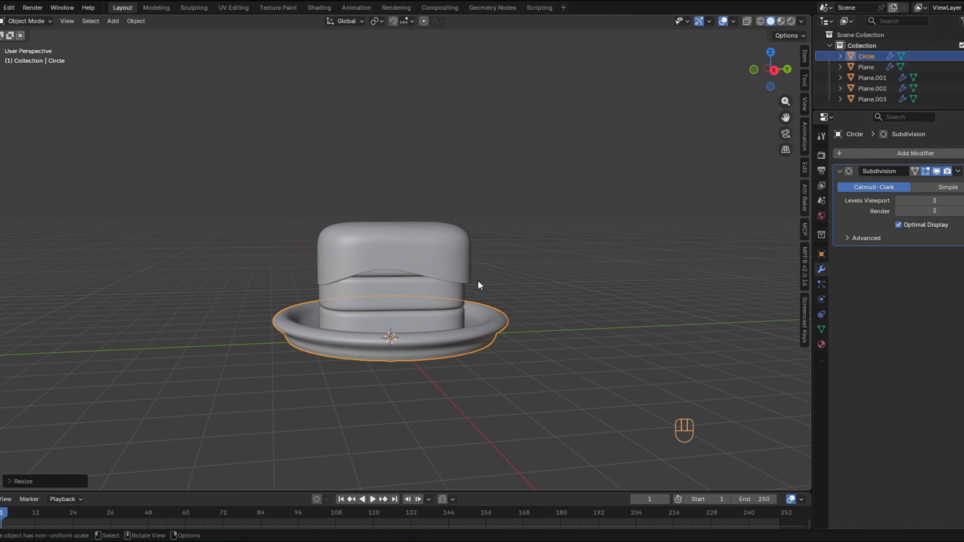
# Place the 3D cursor in the empty space beside the stack, add a plane there and scale it to about 0.37.
pyautogui.moveTo(504, 242); pyautogui.dragTo(528, 401, button='middle')
pyautogui.scroll(3, 420, 306)
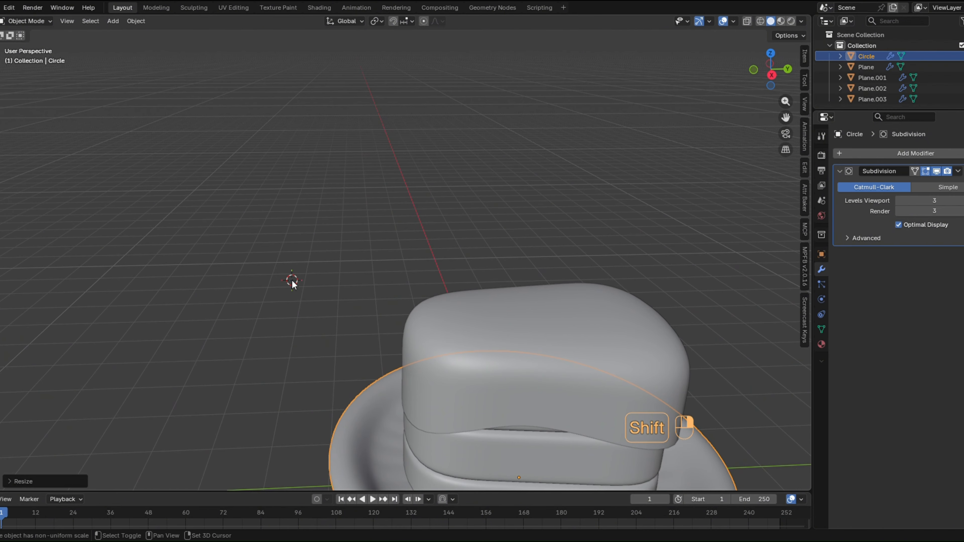
pyautogui.moveTo(221, 295)
pyautogui.mouseDown(button='middle')
pyautogui.moveTo(284, 302)
pyautogui.moveTo(215, 290)
pyautogui.mouseUp(button='middle')
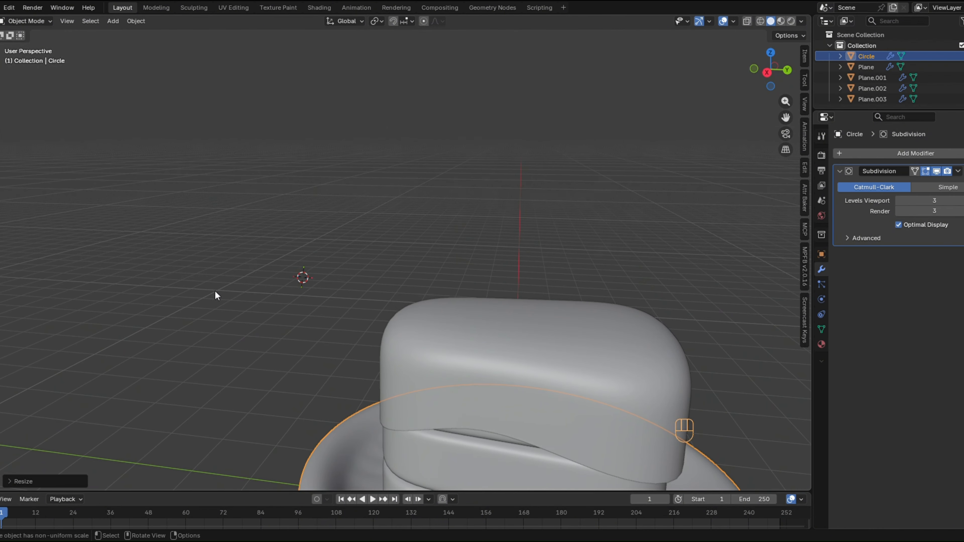
pyautogui.hotkey('shift', 'a')
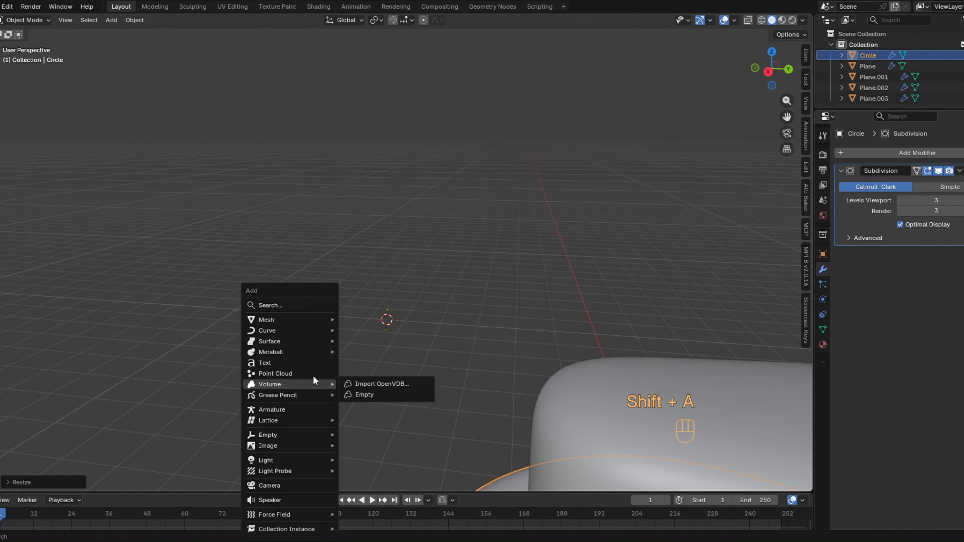
pyautogui.moveTo(276, 321)
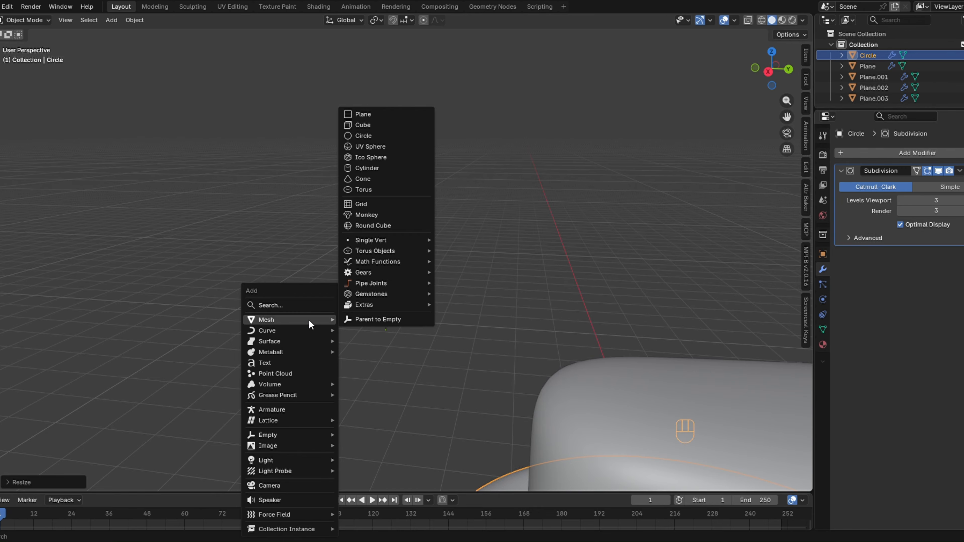
pyautogui.click(356, 113)
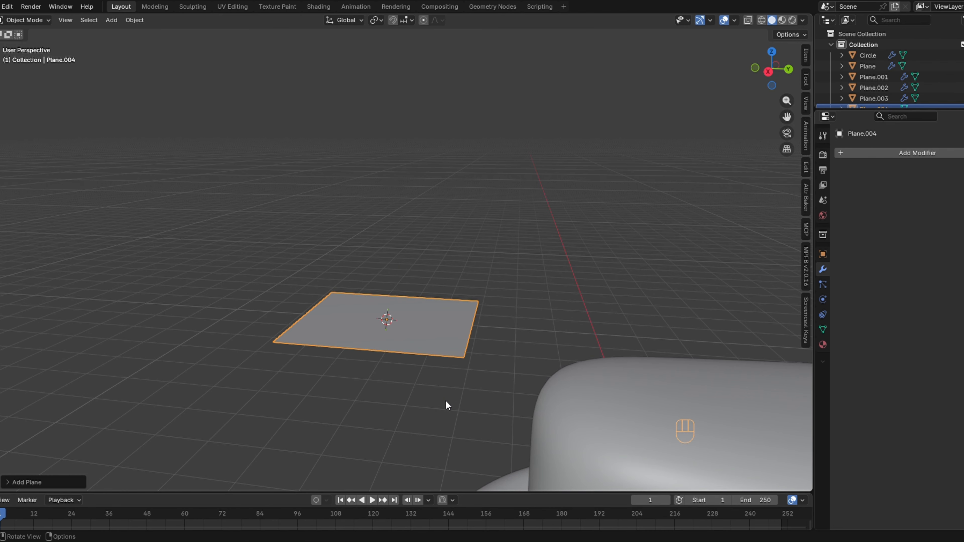
pyautogui.press('s')
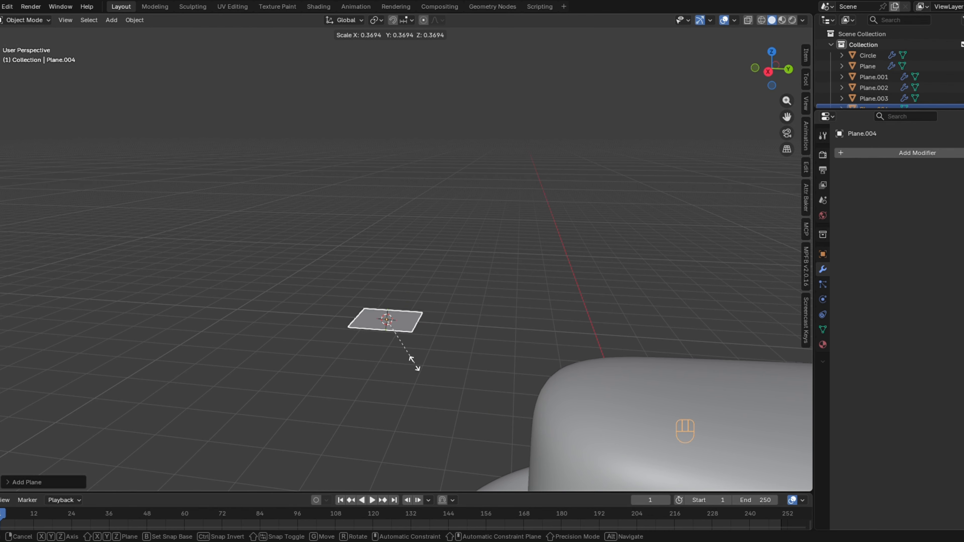
pyautogui.click(413, 364)
pyautogui.moveTo(412, 364); pyautogui.dragTo(384, 338, button='middle')
# Extrude the new plane upward about 0.56 m and enlarge the extruded top face so the sides flare outward.
pyautogui.press('Tab')
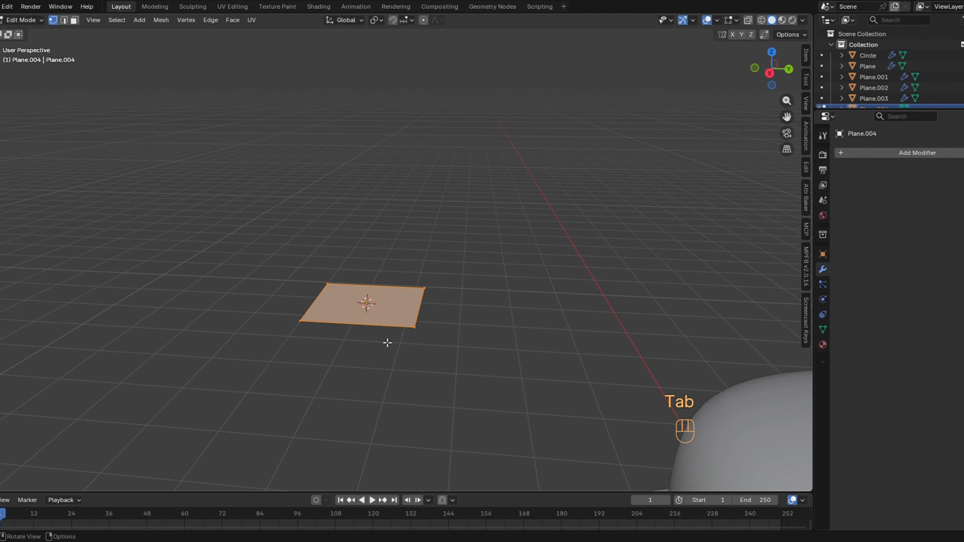
pyautogui.press('e')
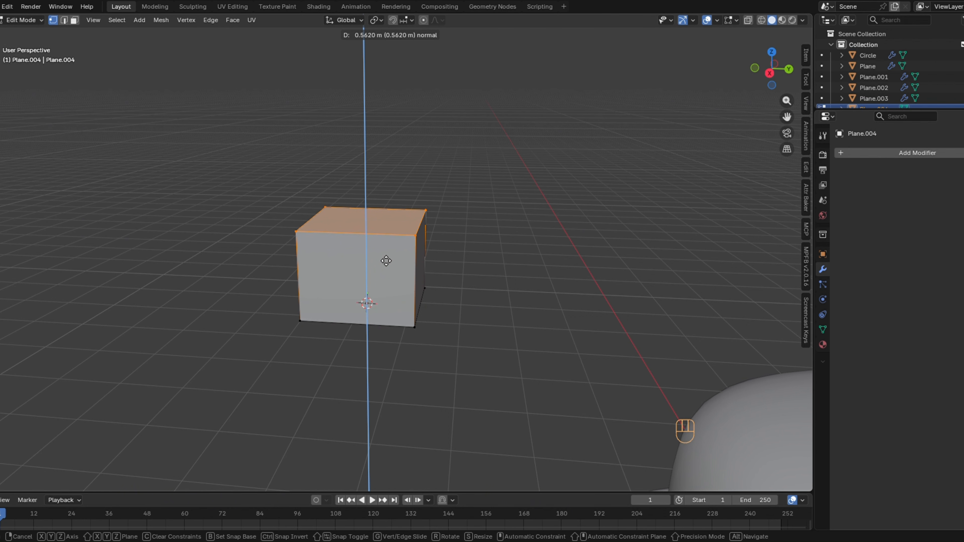
pyautogui.click(387, 261)
pyautogui.press('s')
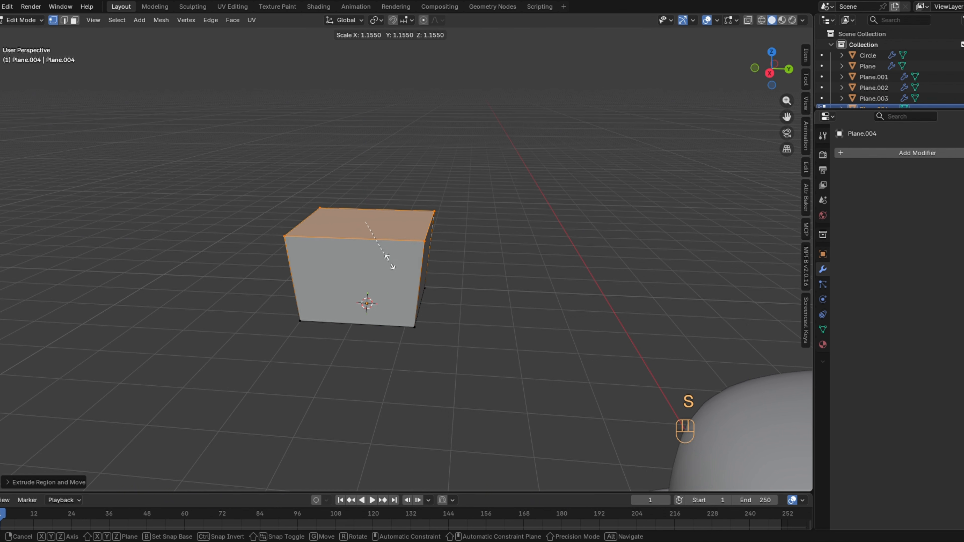
pyautogui.click(402, 270)
pyautogui.keyDown('shift'); pyautogui.moveTo(402, 270); pyautogui.dragTo(417, 338, button='middle'); pyautogui.keyUp('shift')
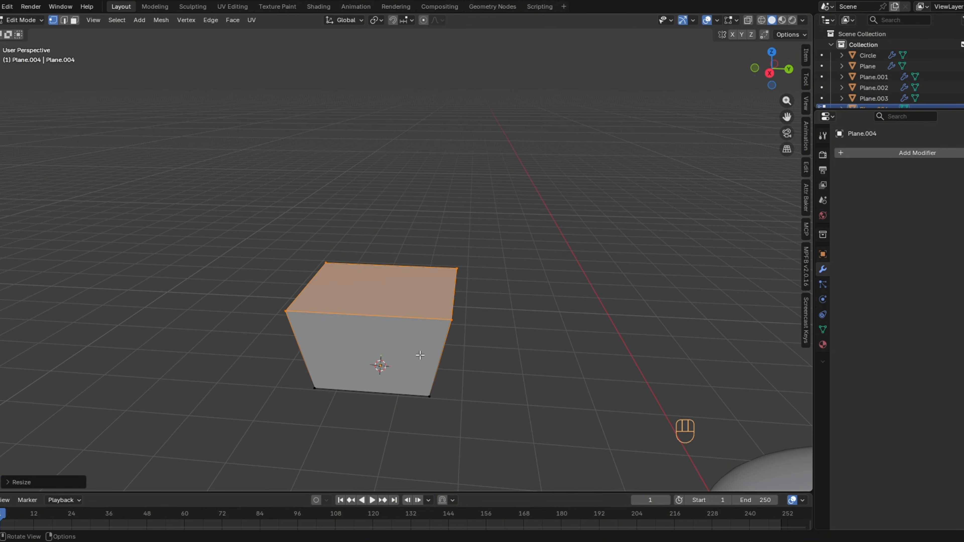
# Extrude the top face upward again and shrink it so the upper section tapers inward.
pyautogui.press('e')
pyautogui.click(413, 315)
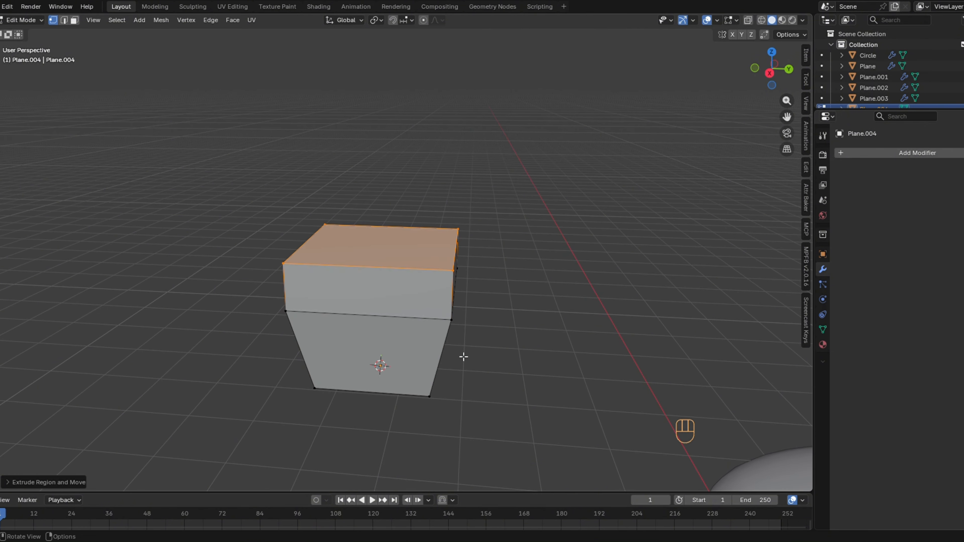
pyautogui.press('s')
pyautogui.click(455, 356)
pyautogui.moveTo(455, 401); pyautogui.dragTo(386, 397, button='middle')
# Scale down the small block's bottom face to narrow the base, then finish editing the mesh.
pyautogui.press('3')
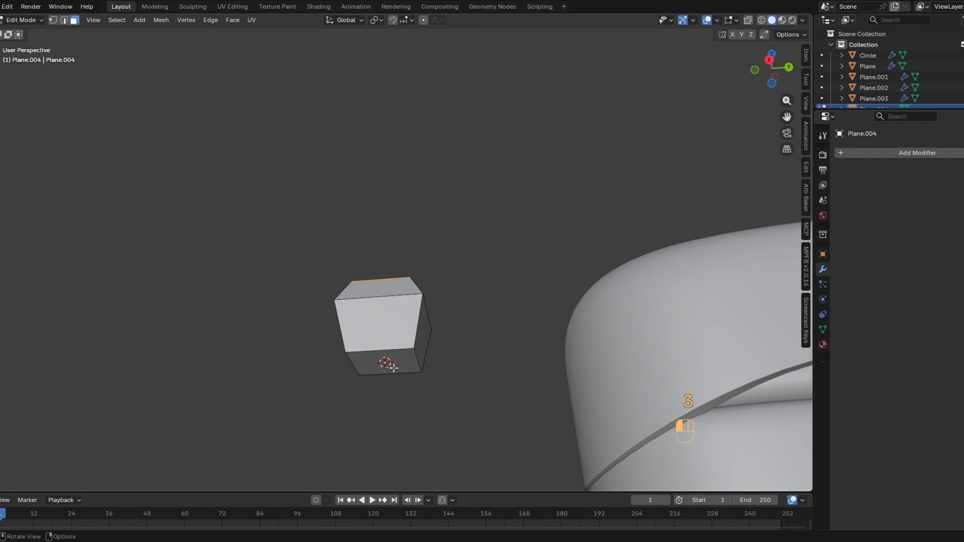
pyautogui.click(394, 367)
pyautogui.press('s')
pyautogui.click(457, 383)
pyautogui.moveTo(457, 383); pyautogui.dragTo(456, 386, button='middle')
pyautogui.press('Tab')
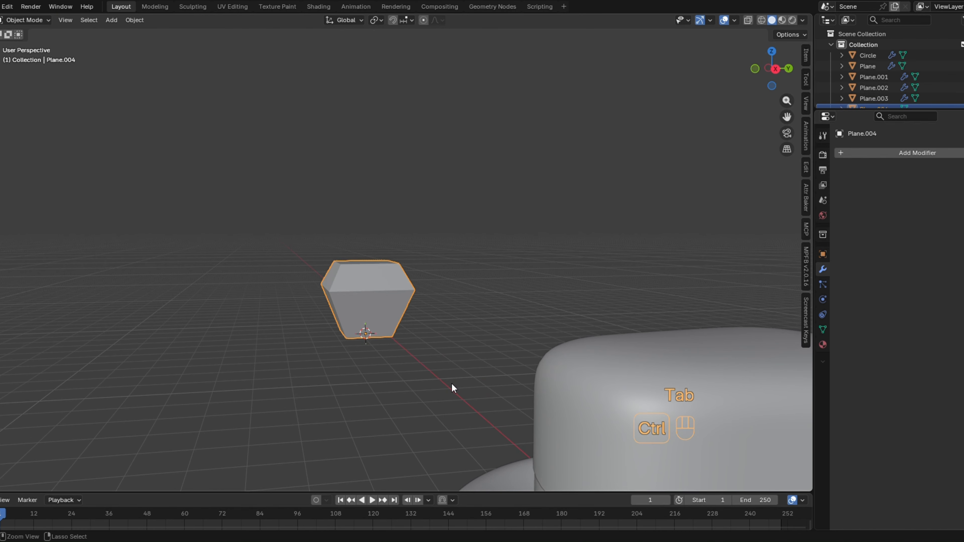
# Add a level 2 Subdivision modifier to the small tapered block and apply Shade Smooth.
pyautogui.hotkey('ctrl', '2')
pyautogui.moveTo(384, 341); pyautogui.dragTo(366, 311, button='middle')
pyautogui.rightClick(365, 311)
pyautogui.click(363, 311)
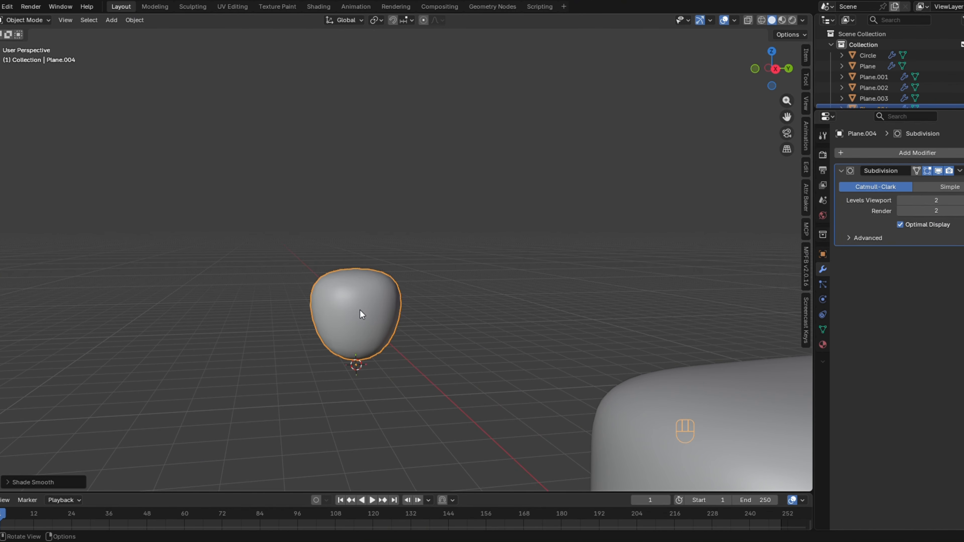
# Set the small block's Subdivision modifier to 3 levels for both viewport and render.
pyautogui.scroll(2, 386, 355)
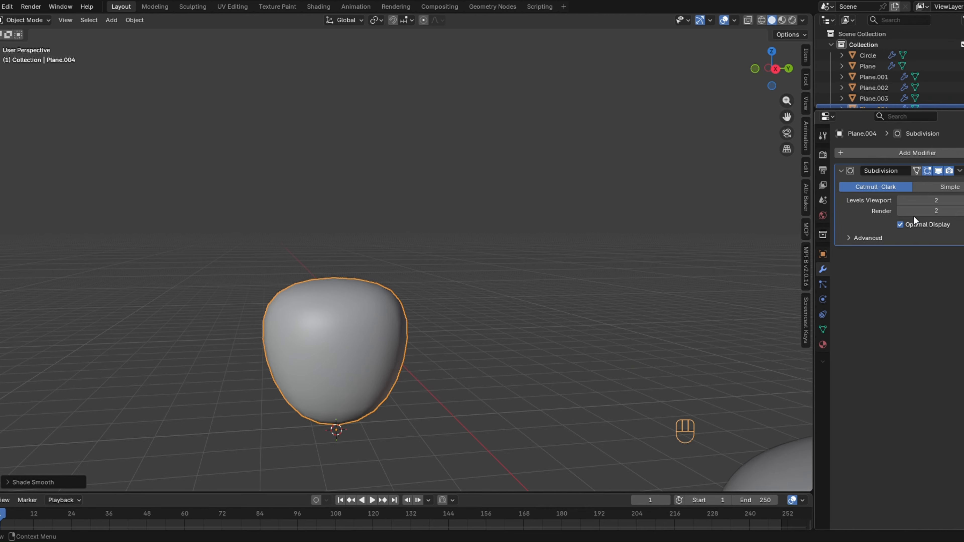
pyautogui.click(961, 200)
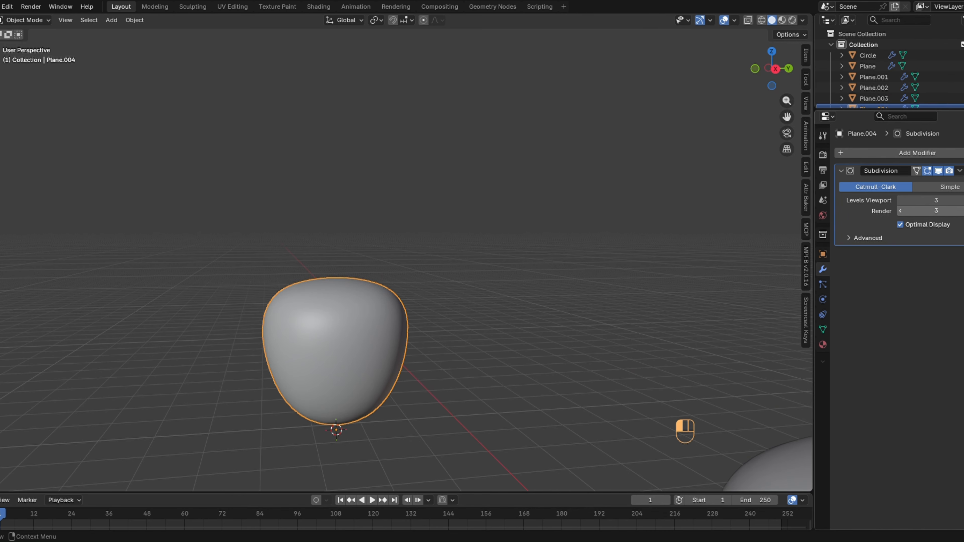
pyautogui.moveTo(514, 375); pyautogui.dragTo(551, 393, button='middle')
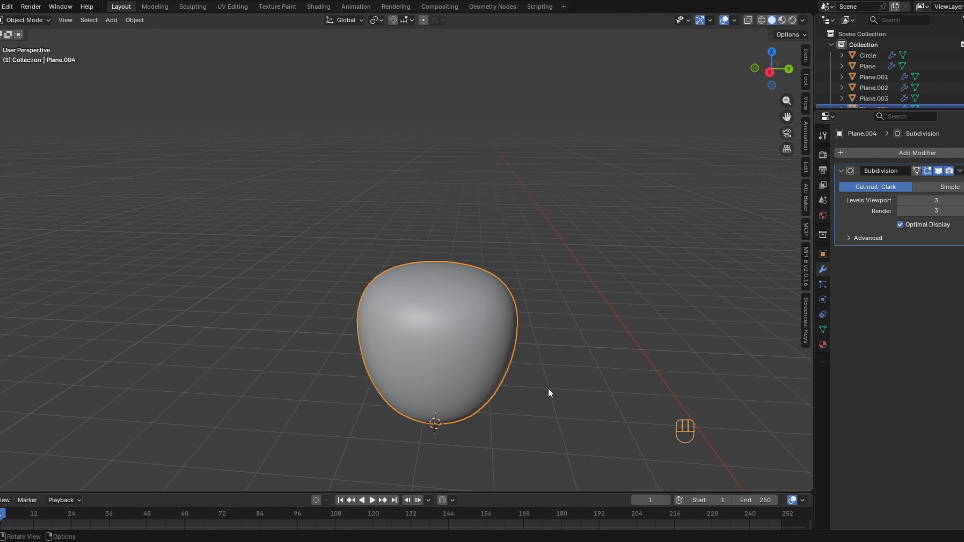
# Scale the upper front face of the small block's mesh to about 0.84, then return to Object Mode.
pyautogui.press('Tab')
pyautogui.click(456, 361)
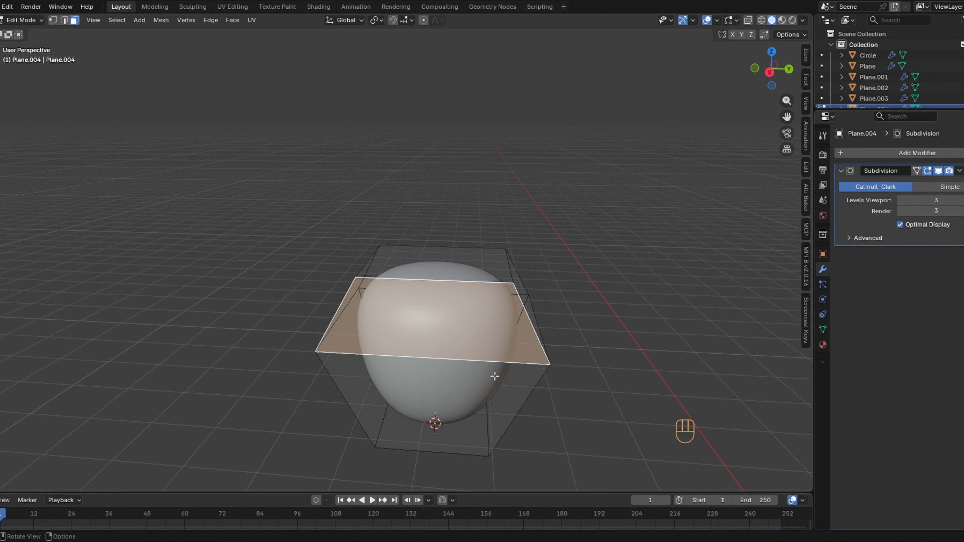
pyautogui.press('s')
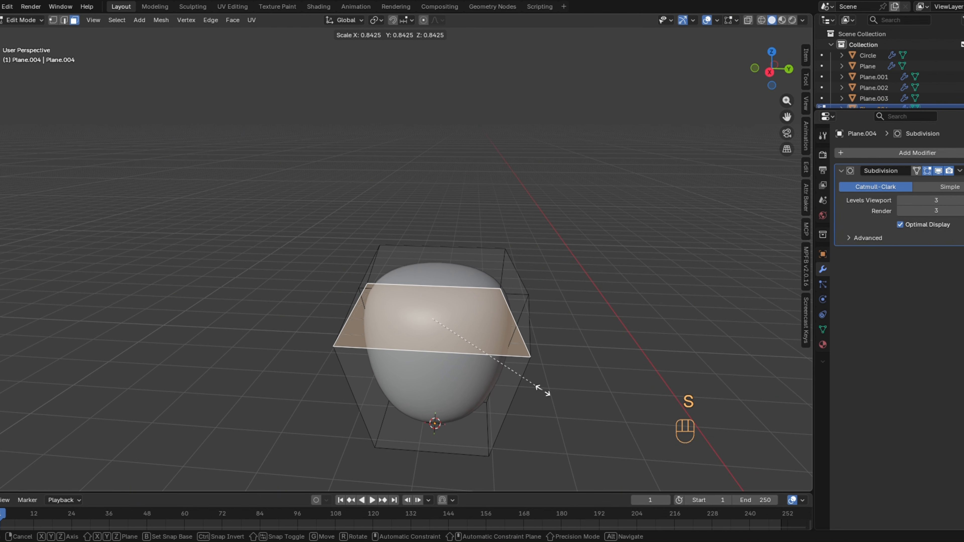
pyautogui.click(543, 391)
pyautogui.press('Tab')
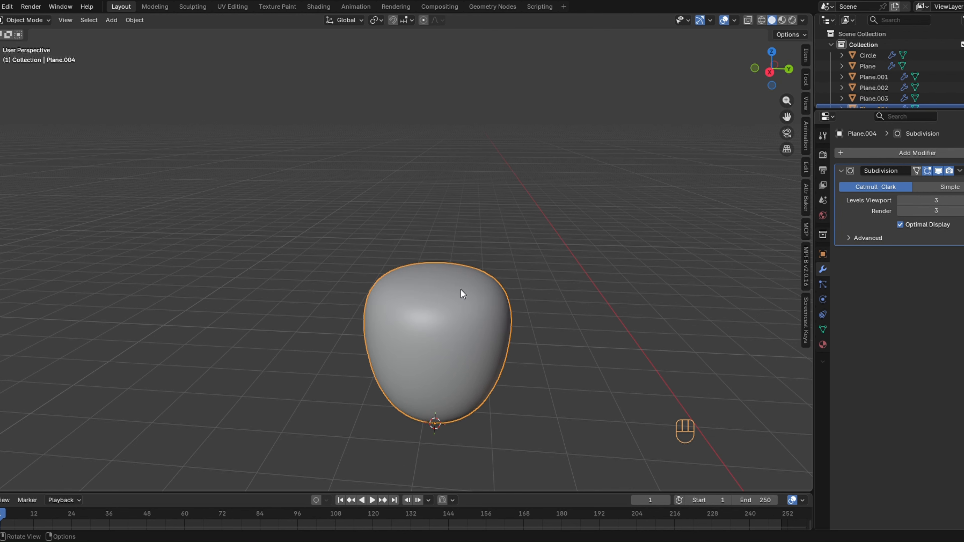
# Select the top face of the small block in Edit Mode and snap the 3D cursor to it.
pyautogui.press('Tab')
pyautogui.moveTo(462, 275); pyautogui.dragTo(458, 267, button='middle')
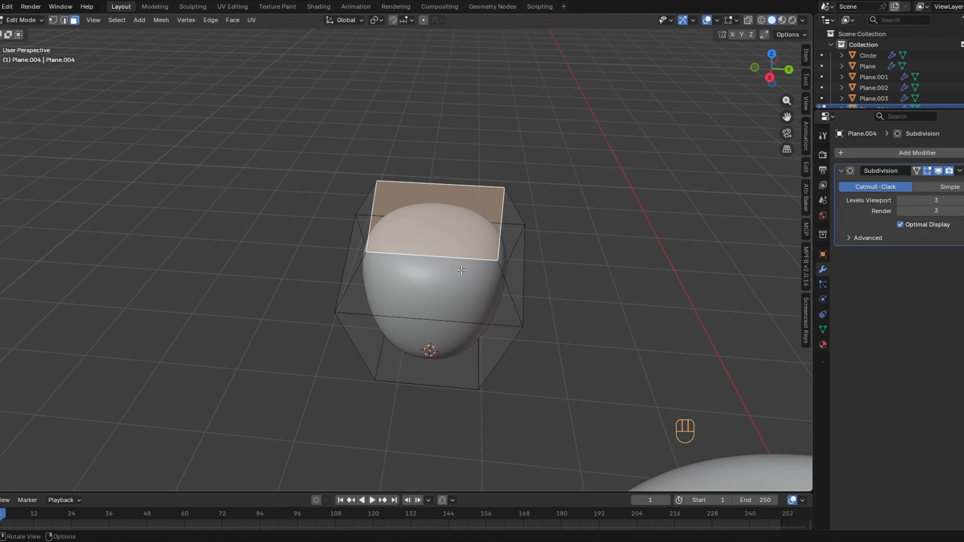
pyautogui.hotkey('shift', 's')
pyautogui.click(451, 324)
# Duplicate the top face's edge on the +Y side in place and separate it into its own object.
pyautogui.press('2')
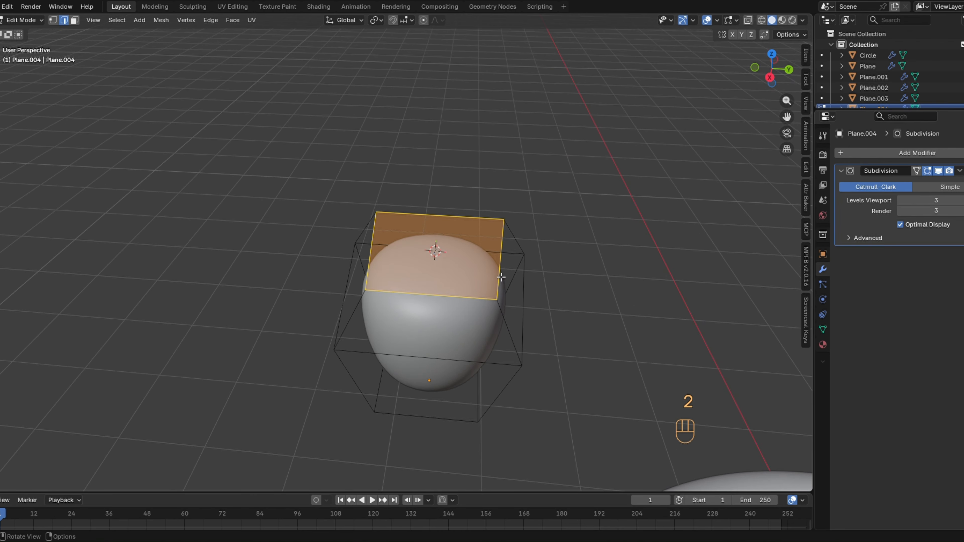
pyautogui.click(503, 277)
pyautogui.hotkey('shift', 'd')
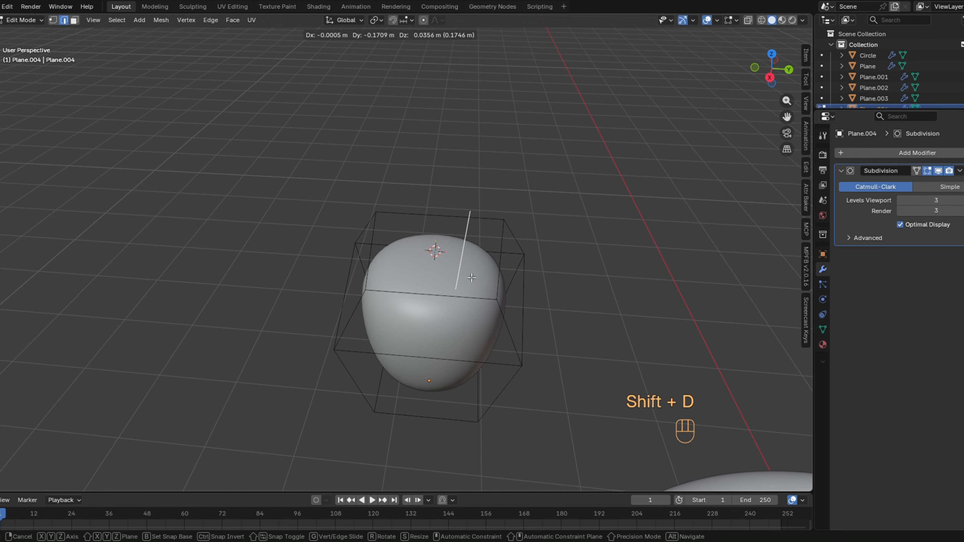
pyautogui.rightClick(472, 278)
pyautogui.press('p')
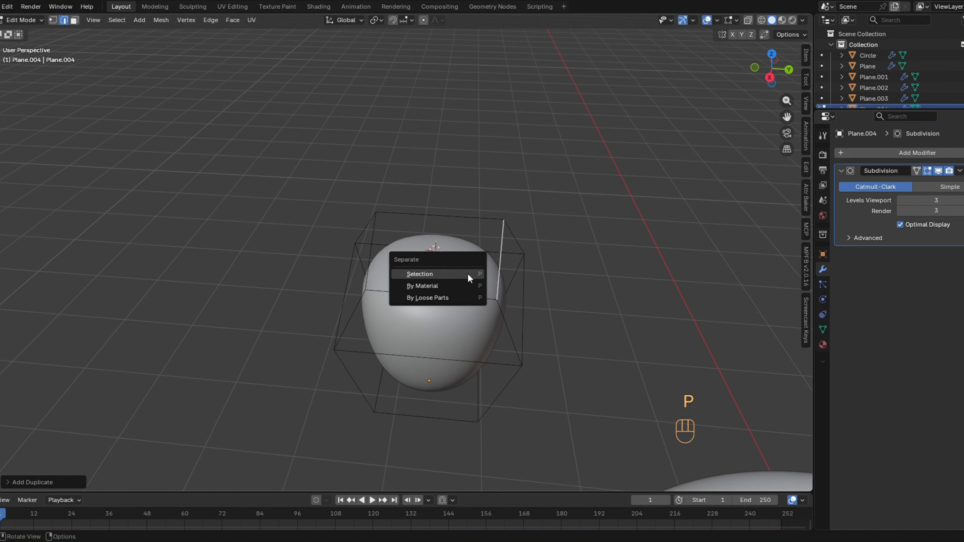
pyautogui.click(468, 276)
pyautogui.press('Tab')
pyautogui.click(498, 267)
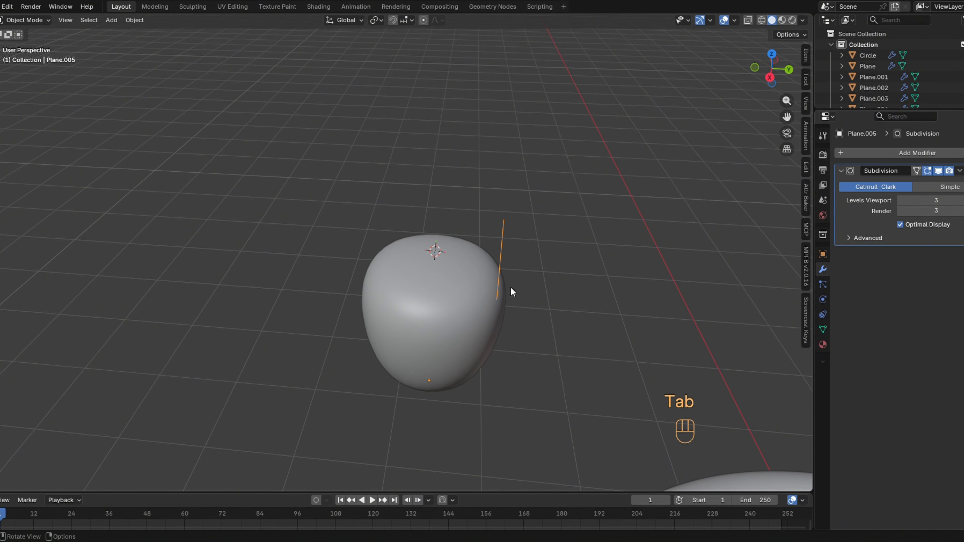
# Try to enlarge the separated edge about its current origin, then undo the resize.
pyautogui.keyDown('shift'); pyautogui.moveTo(495, 318); pyautogui.dragTo(406, 344, button='middle'); pyautogui.keyUp('shift')
pyautogui.press('s')
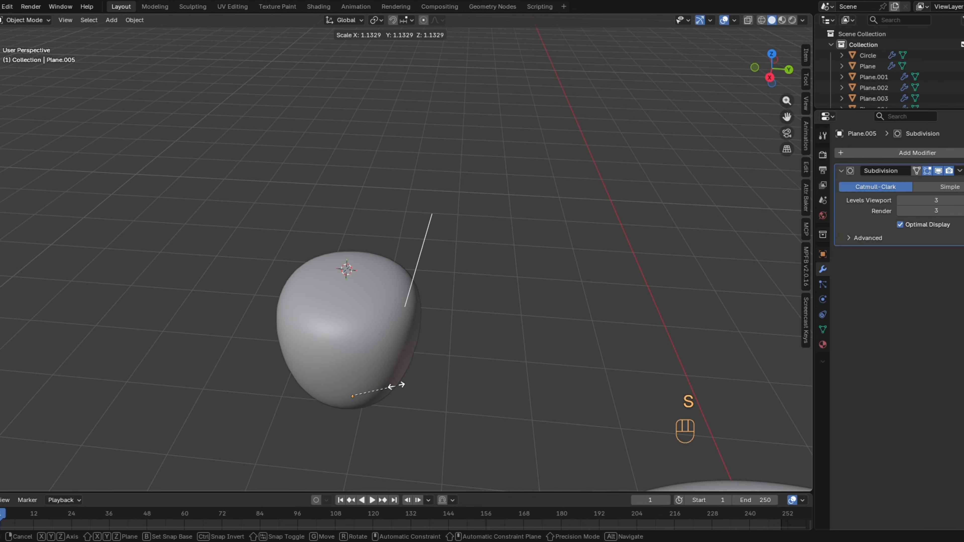
pyautogui.click(392, 386)
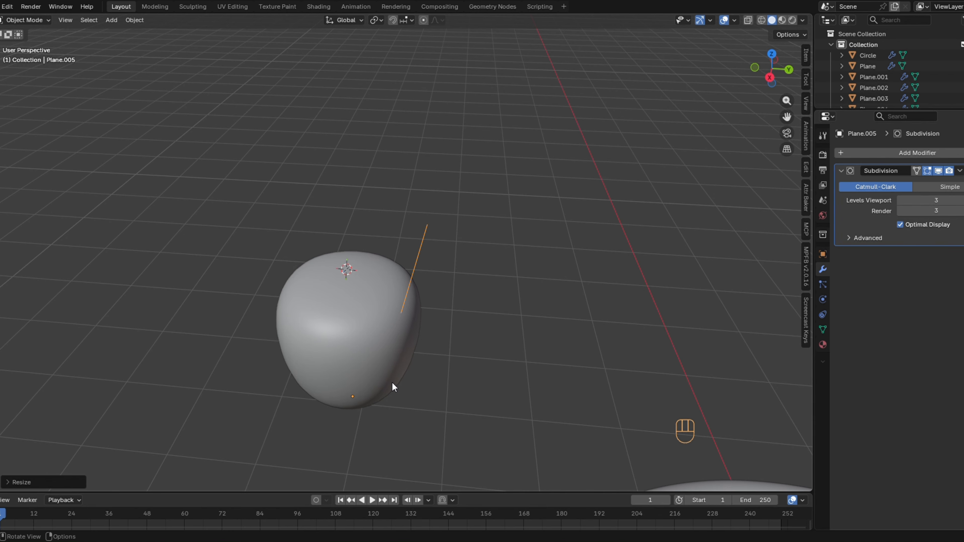
pyautogui.hotkey('ctrl', 'z')
# Set the separated edge's origin to its geometry.
pyautogui.rightClick(399, 310)
pyautogui.moveTo(399, 358)
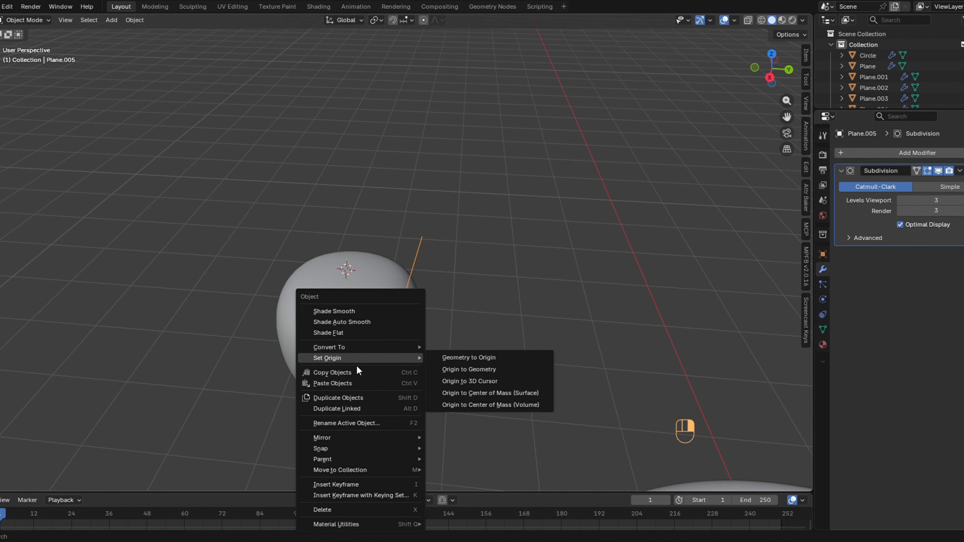
pyautogui.click(471, 370)
pyautogui.scroll(3, 456, 361)
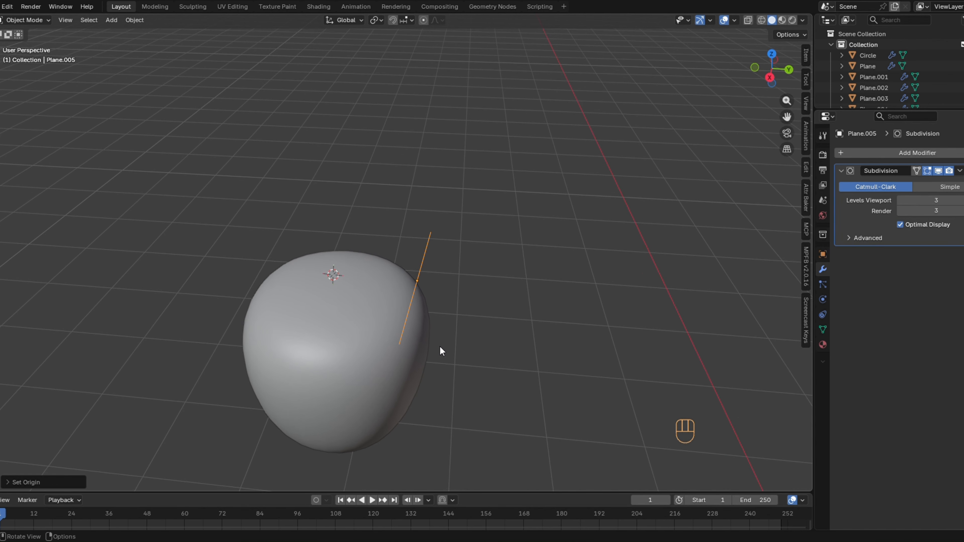
# Scale the separated edge down uniformly to about 0.56 of its size.
pyautogui.press('s')
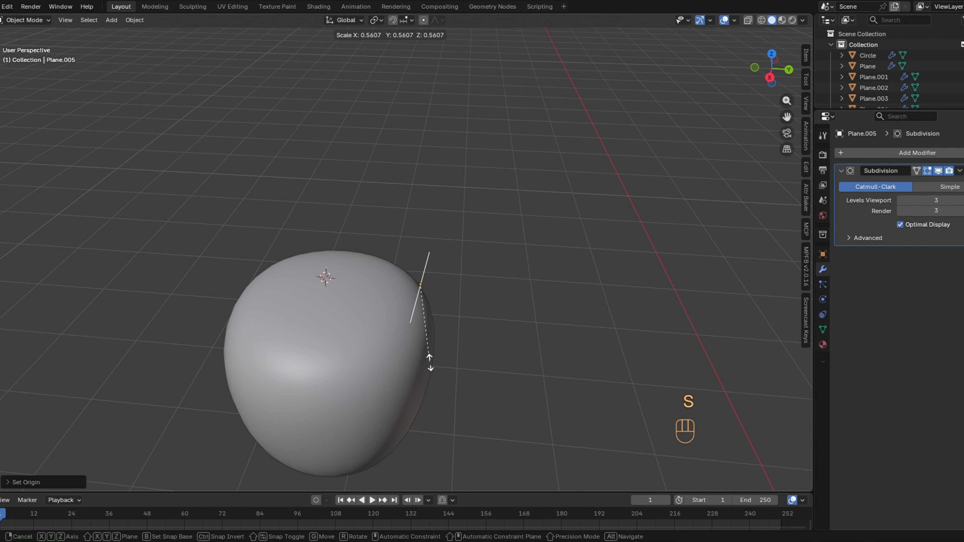
pyautogui.click(430, 358)
pyautogui.moveTo(430, 359); pyautogui.dragTo(446, 375, button='middle')
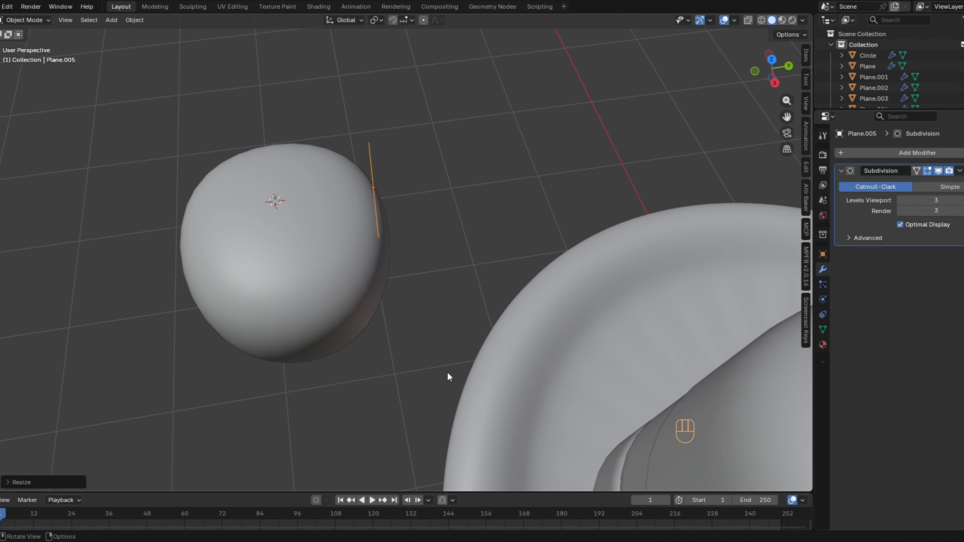
pyautogui.keyDown('shift'); pyautogui.moveTo(447, 336); pyautogui.dragTo(319, 415, button='middle'); pyautogui.keyUp('shift')
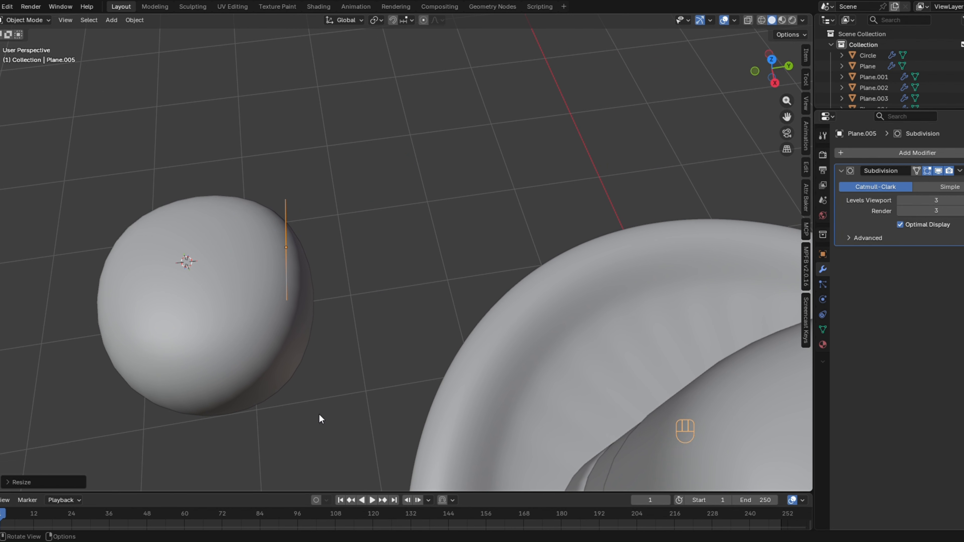
# In Edit Mode, extrude the whole edge about 0.5 m along +Y into a flat strip and narrow its outer end edge.
pyautogui.press('Tab')
pyautogui.click(300, 285)
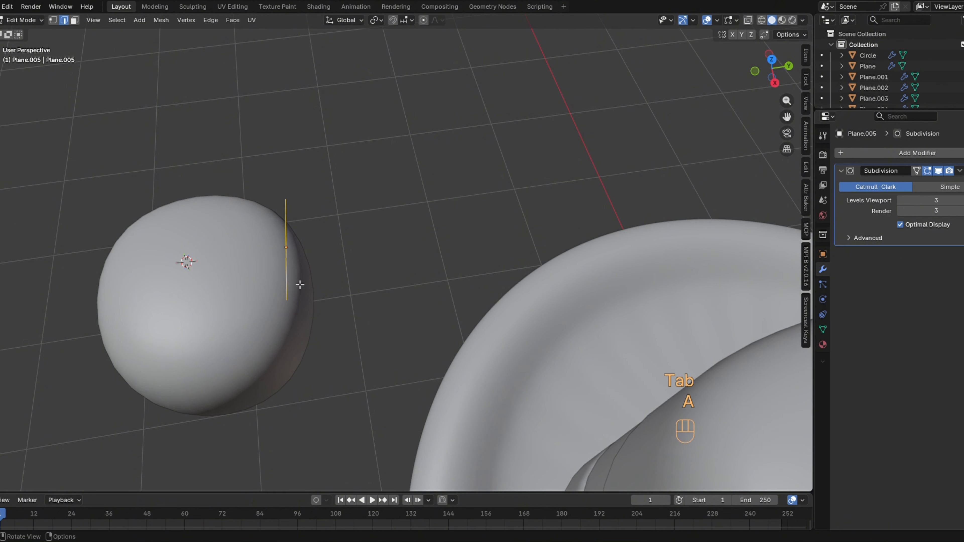
pyautogui.press('e')
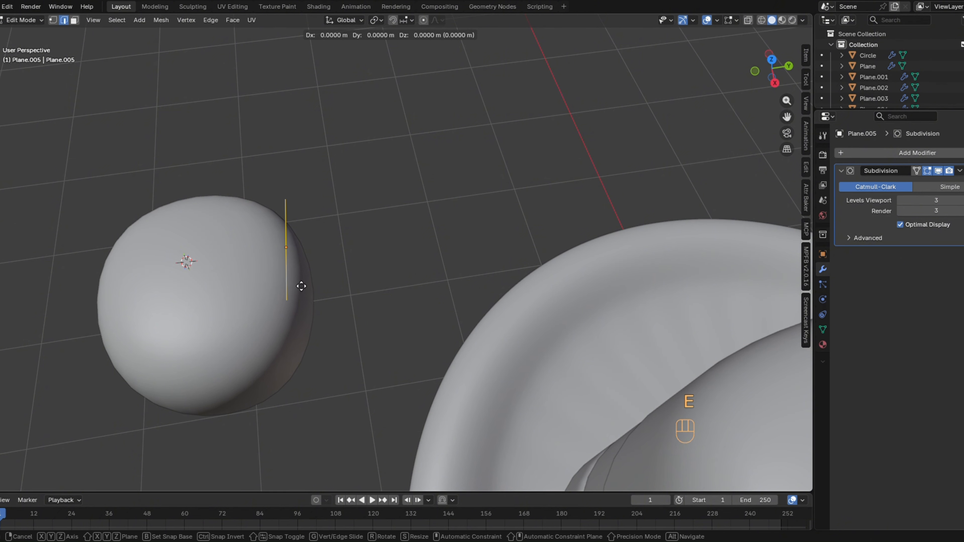
pyautogui.press('y')
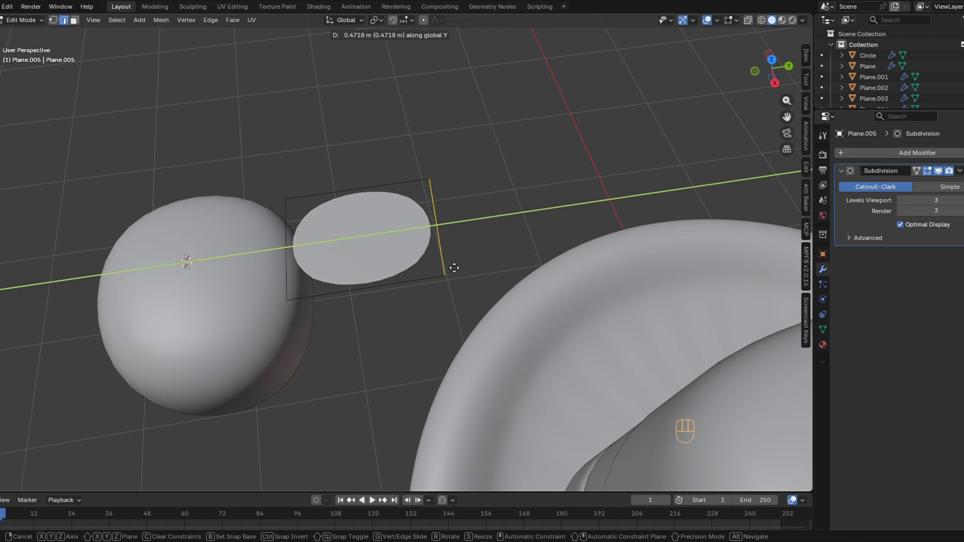
pyautogui.click(466, 266)
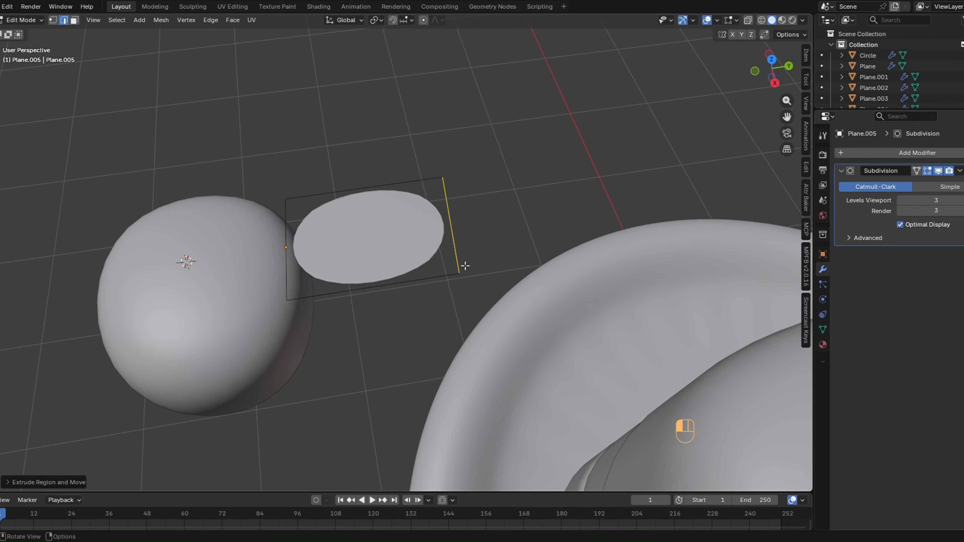
pyautogui.press('s')
pyautogui.click(471, 293)
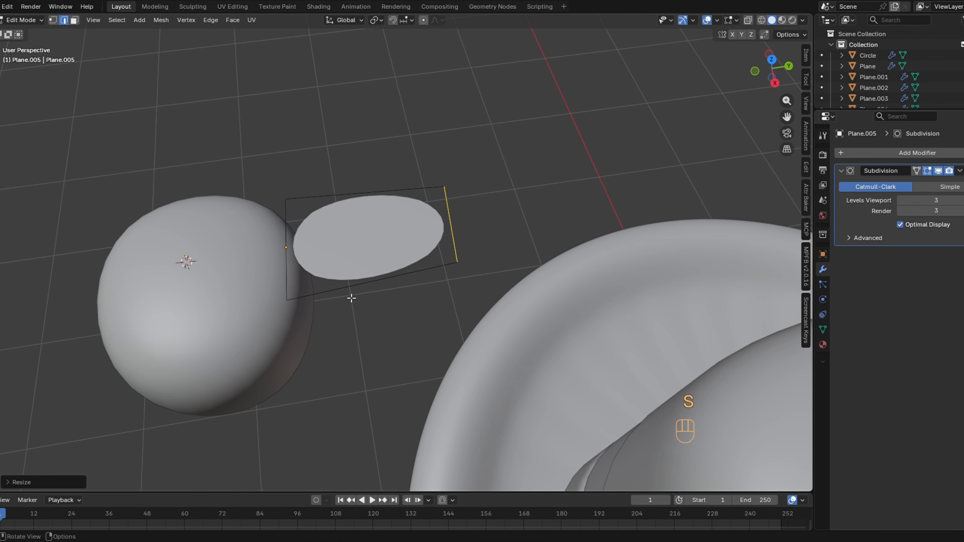
# Add two evenly spaced loop cuts across the strip and one centred loop cut along its length.
pyautogui.hotkey('ctrl', 'r')
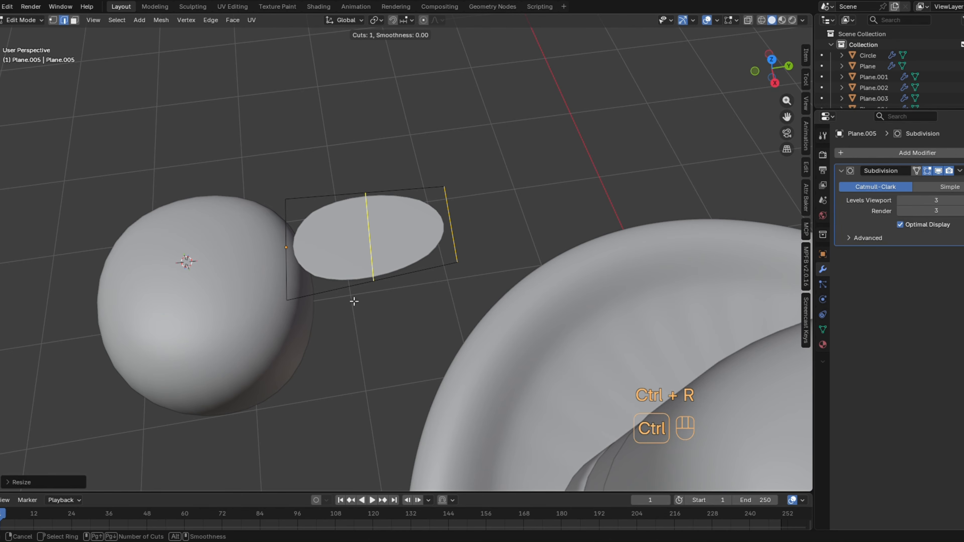
pyautogui.scroll(1, 363, 295)
pyautogui.click(363, 295)
pyautogui.rightClick(355, 289)
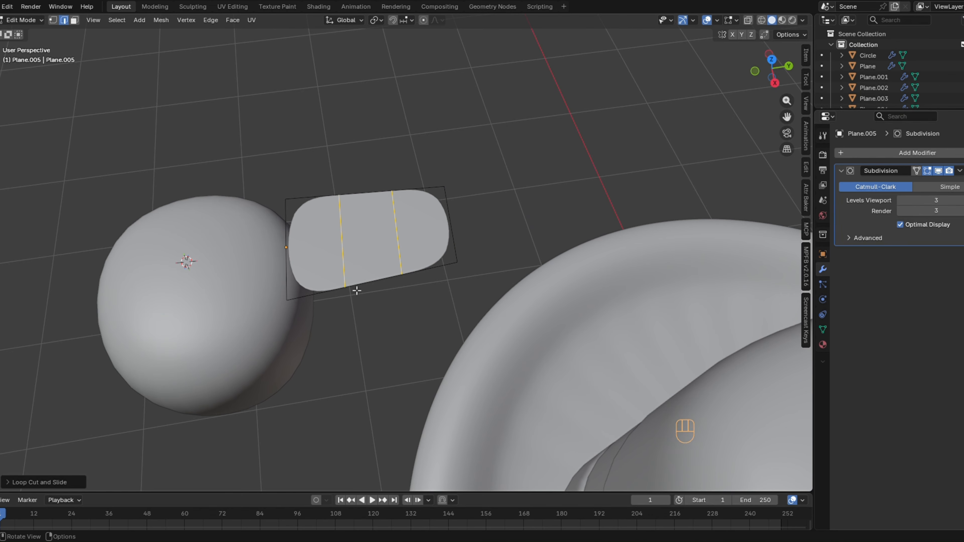
pyautogui.hotkey('ctrl', 'r')
pyautogui.click(311, 260)
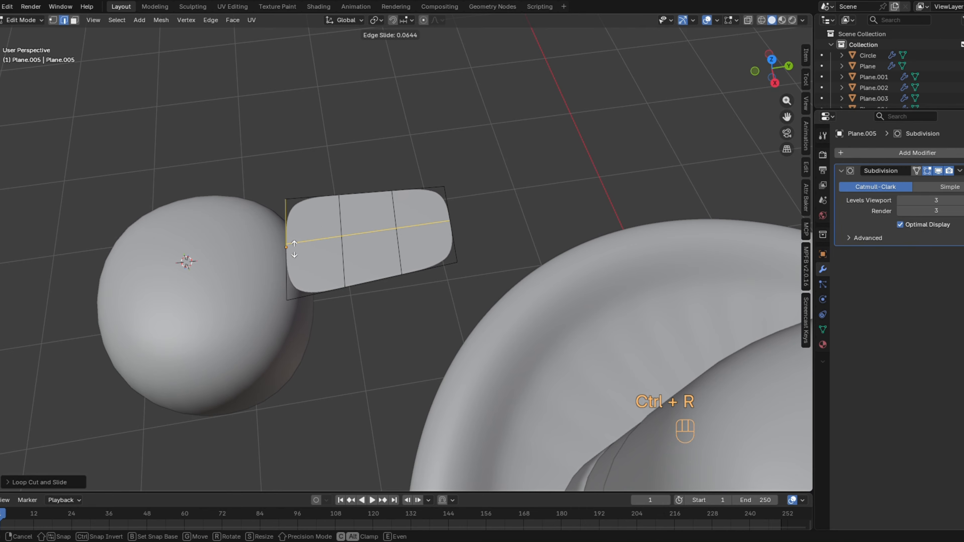
pyautogui.rightClick(311, 260)
# Scale the strip's end edge beside the block to about 0.66 and its outer end edge to about 0.69.
pyautogui.moveTo(342, 254); pyautogui.dragTo(432, 323, button='middle')
pyautogui.scroll(1, 344, 254)
pyautogui.moveTo(247, 184); pyautogui.dragTo(349, 393)
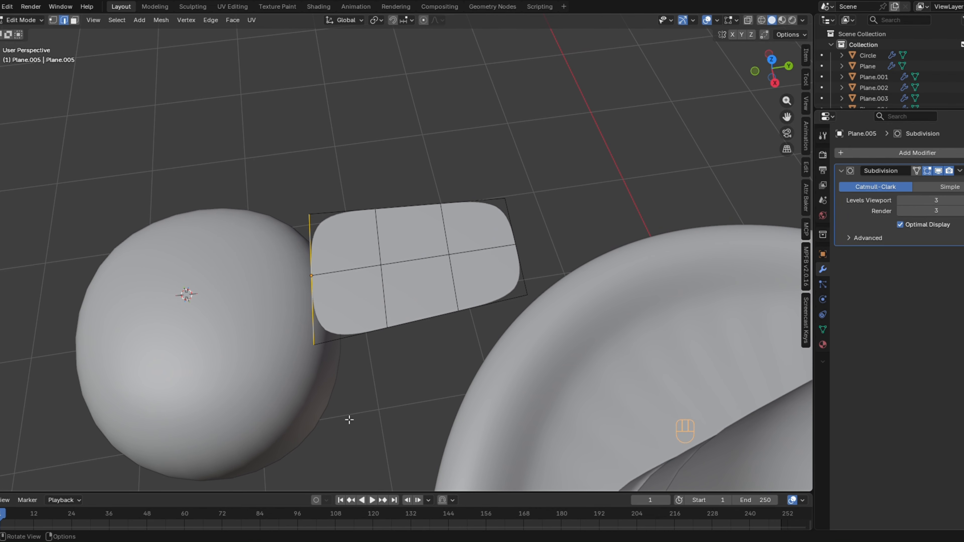
pyautogui.press('s')
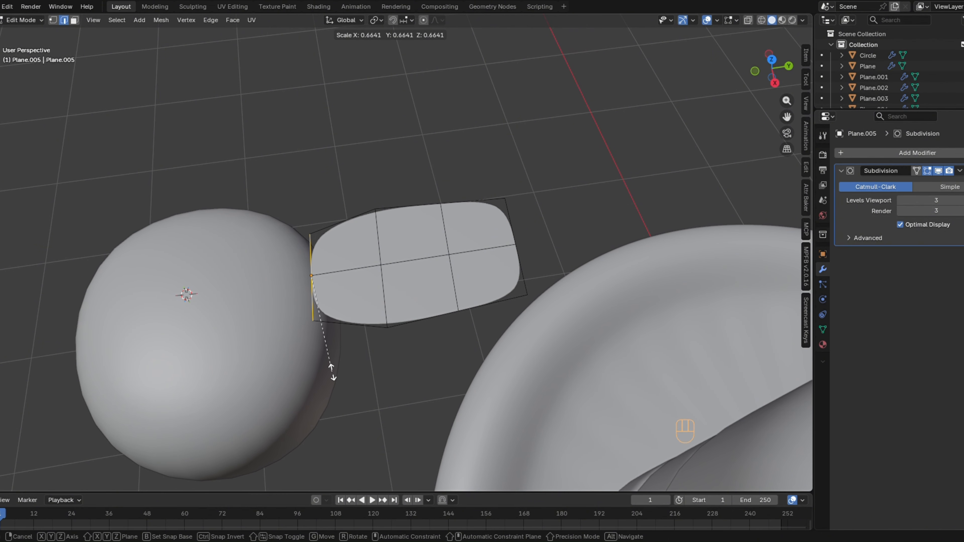
pyautogui.click(333, 374)
pyautogui.moveTo(495, 164); pyautogui.dragTo(602, 358)
pyautogui.press('s')
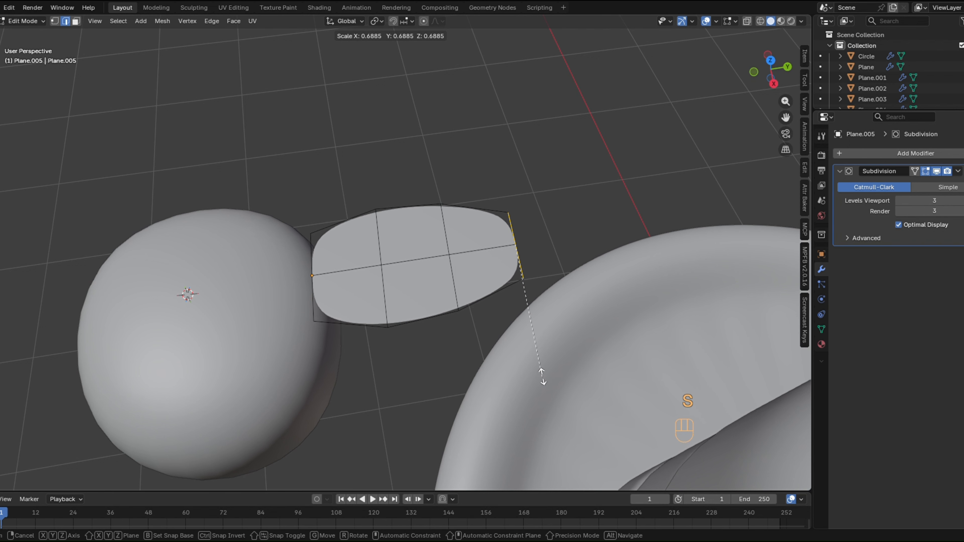
pyautogui.click(546, 382)
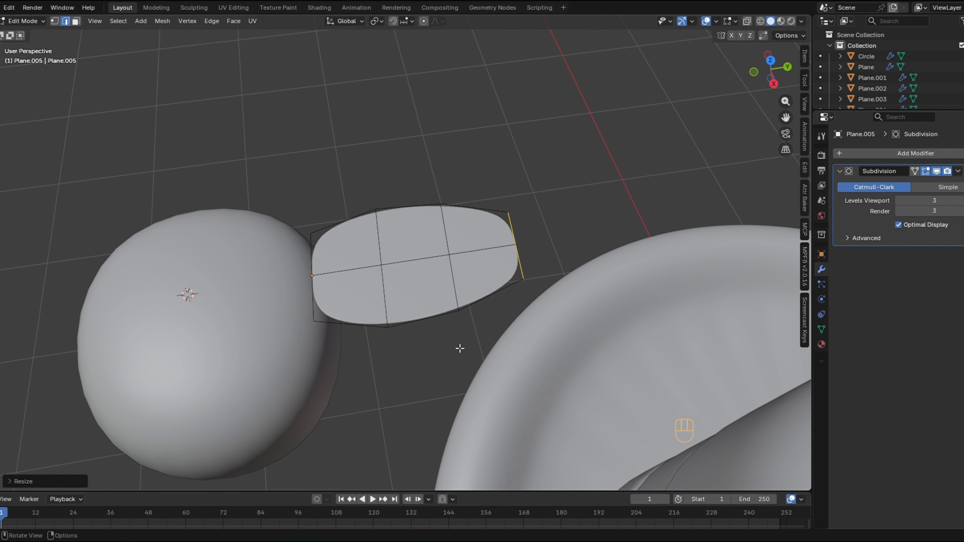
# Bevel the three lengthwise centre edges of the strip with 3 segments and an offset of about 0.12 m.
pyautogui.moveTo(460, 349); pyautogui.dragTo(414, 315, button='middle')
pyautogui.click(404, 299)
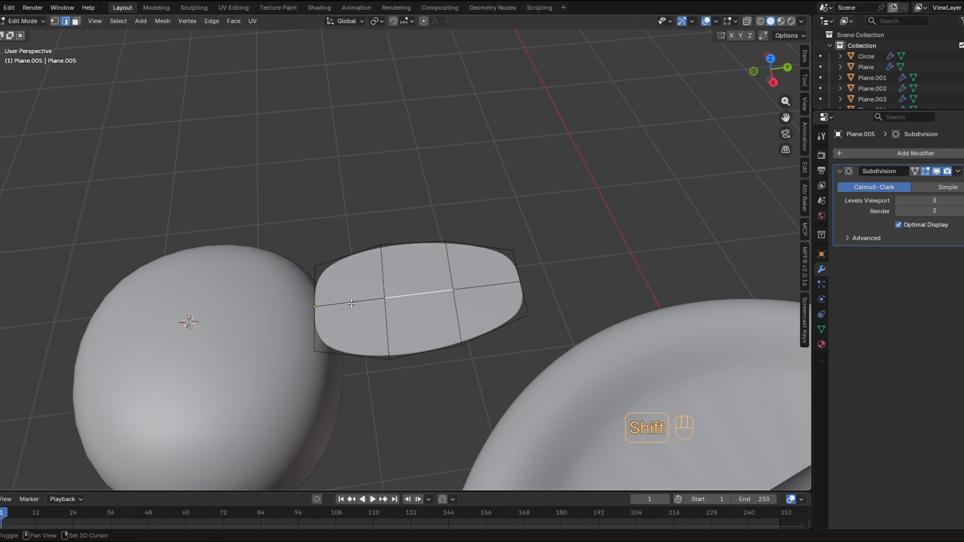
pyautogui.keyDown('shift'); pyautogui.click(373, 303); pyautogui.keyUp('shift')
pyautogui.keyDown('shift'); pyautogui.click(479, 294); pyautogui.keyUp('shift')
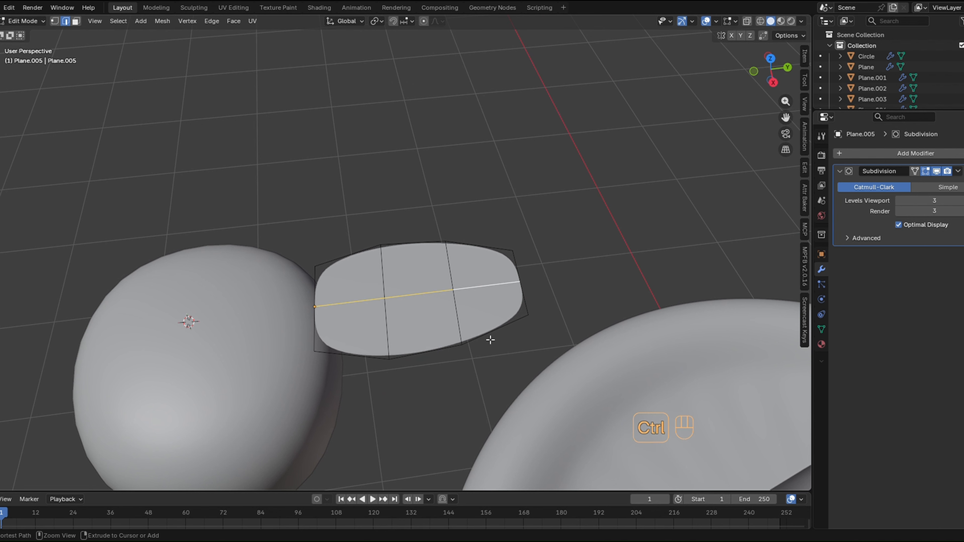
pyautogui.hotkey('ctrl', 'b')
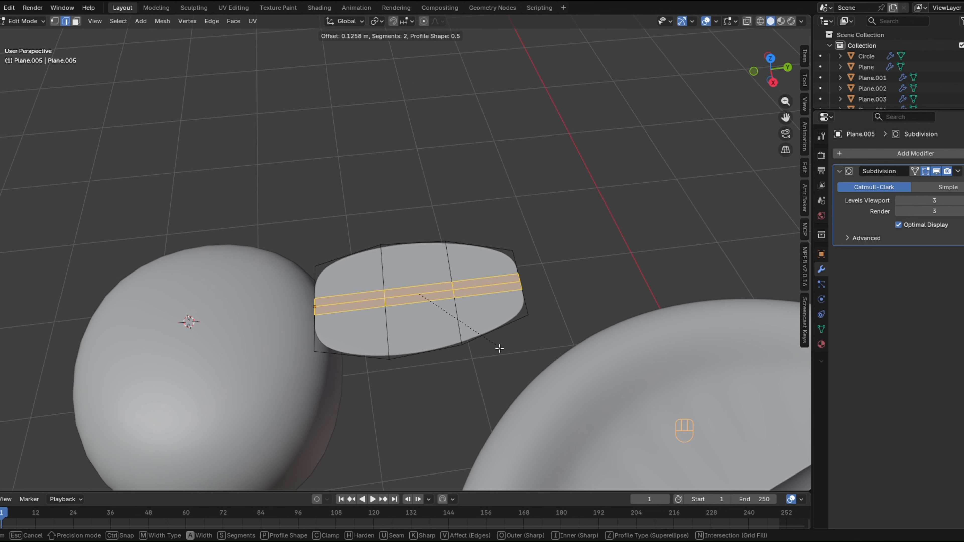
pyautogui.scroll(1, 500, 349)
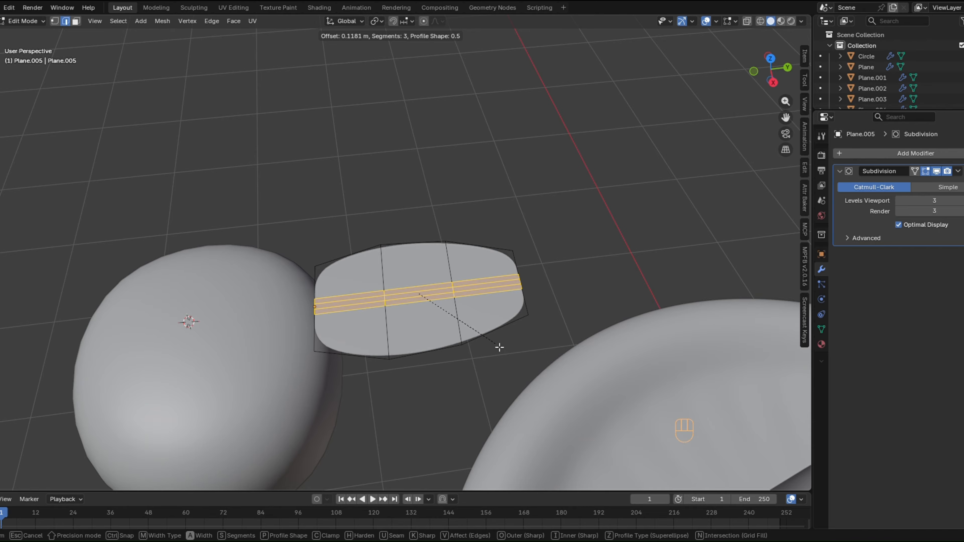
pyautogui.click(500, 347)
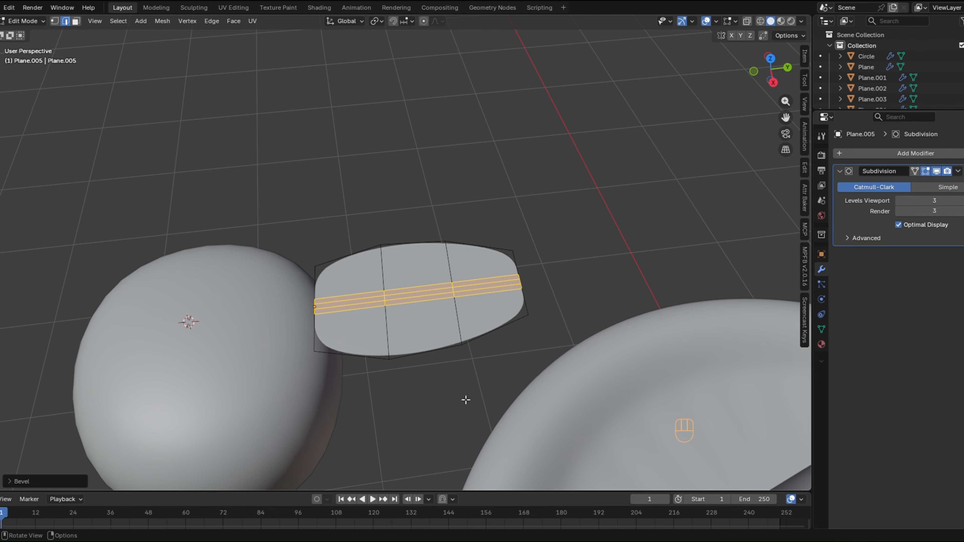
pyautogui.moveTo(466, 400); pyautogui.dragTo(444, 271, button='middle')
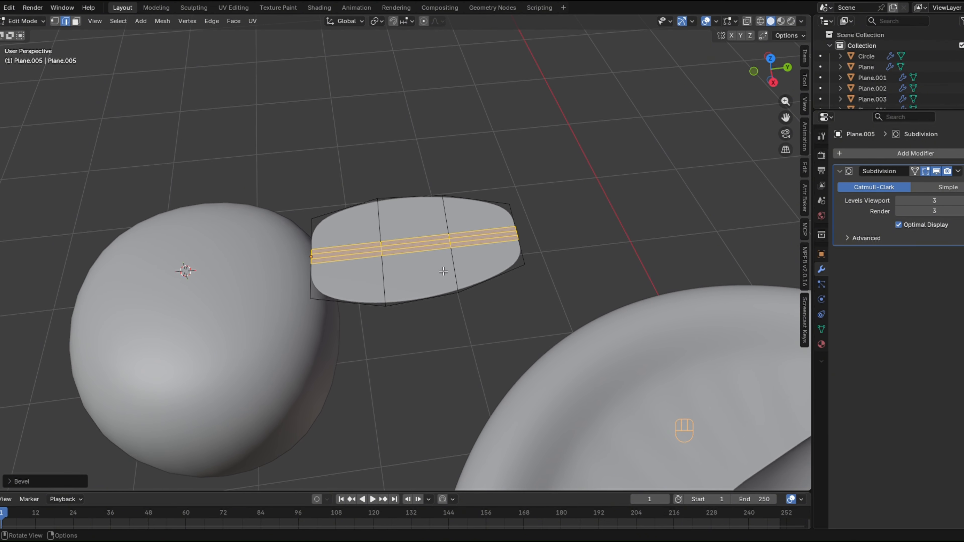
# Enable proportional editing and lower the strip's outer end edge along Z with a falloff radius of about 0.26 m.
pyautogui.press('o')
pyautogui.click(517, 233)
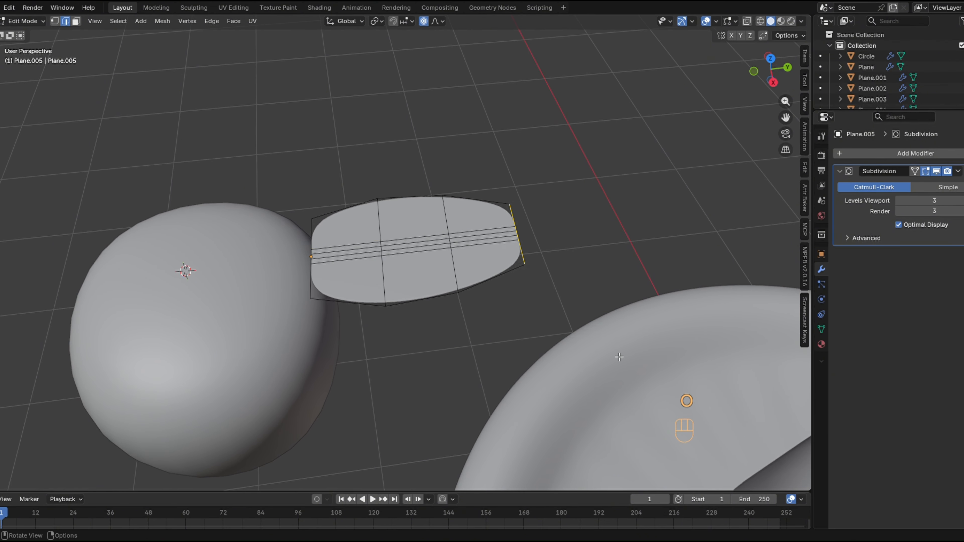
pyautogui.moveTo(522, 365); pyautogui.dragTo(503, 285, button='middle')
pyautogui.press('g')
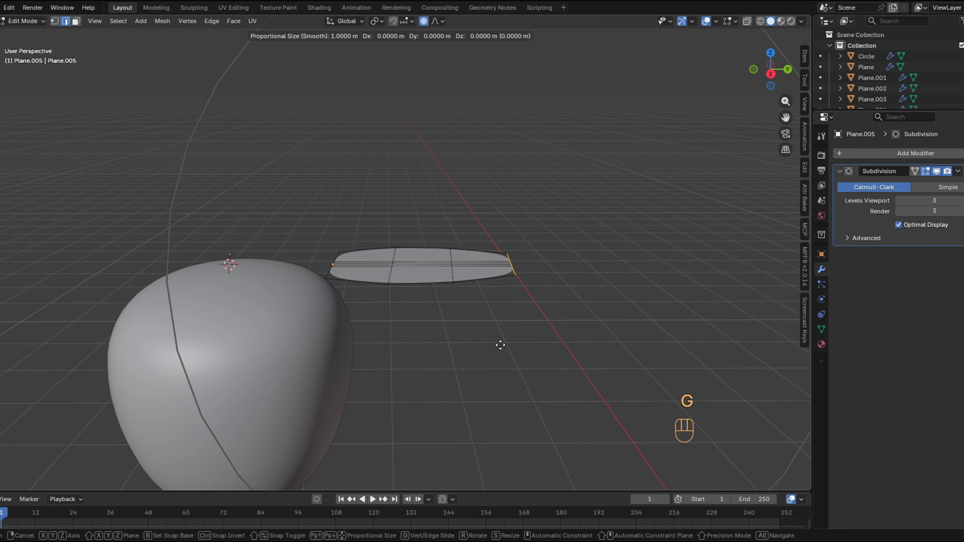
pyautogui.press('z')
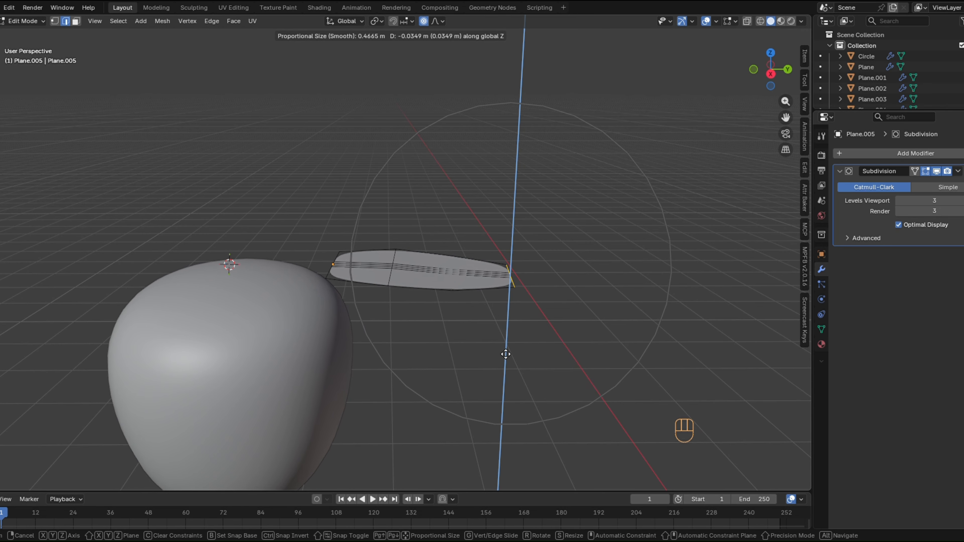
pyautogui.scroll(-2, 505, 357)
pyautogui.scroll(8, 506, 355)
pyautogui.scroll(1, 507, 355)
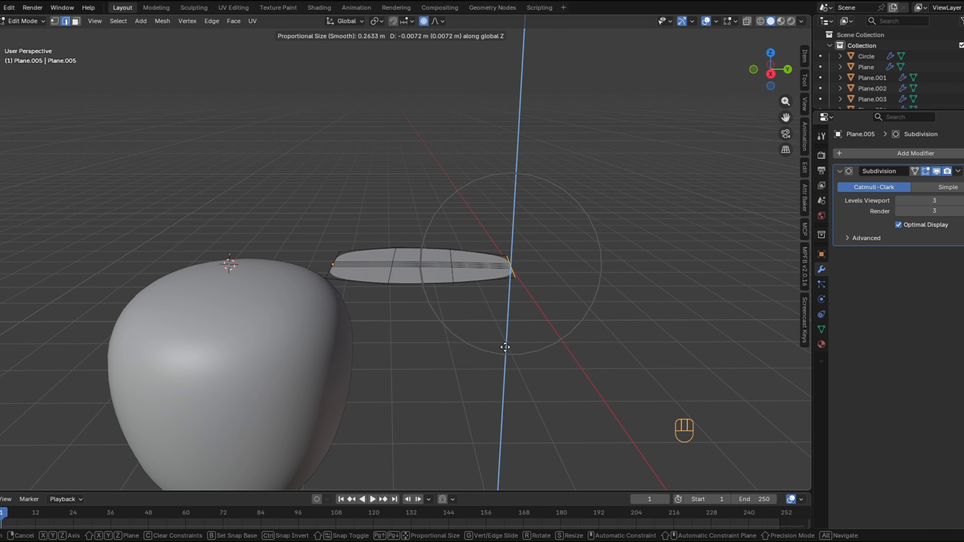
pyautogui.click(506, 373)
# Lower the strip's end edge beside the block about 0.09 m along Z with proportional falloff.
pyautogui.click(311, 262)
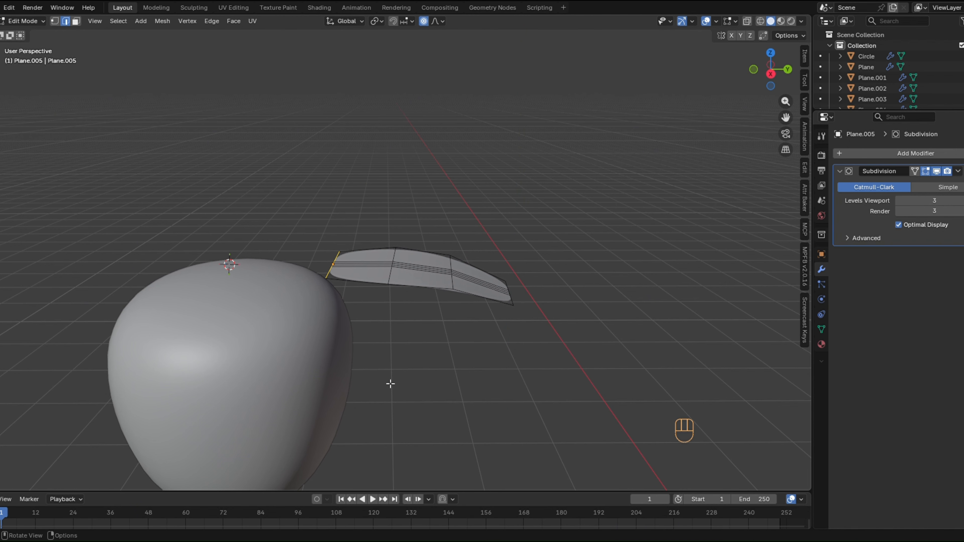
pyautogui.press('g')
pyautogui.press('z')
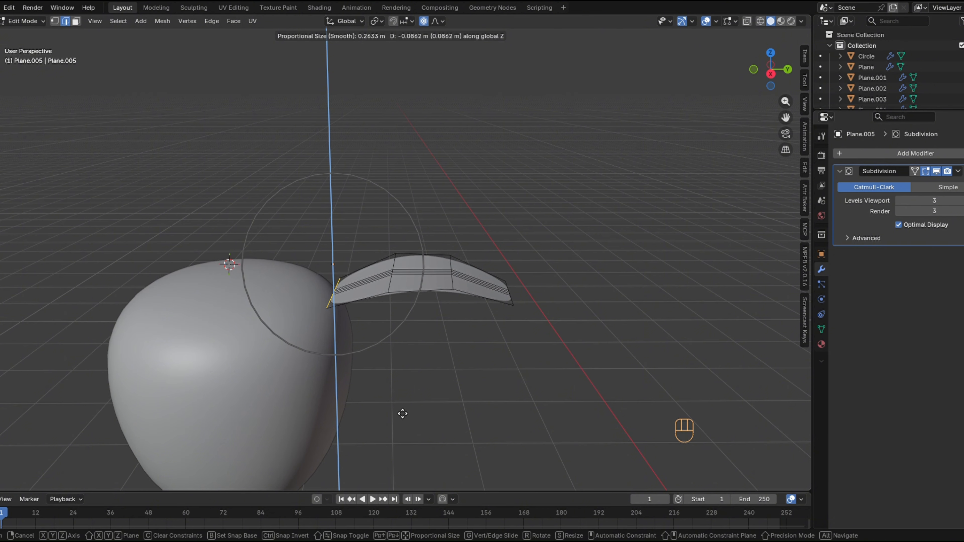
pyautogui.click(402, 412)
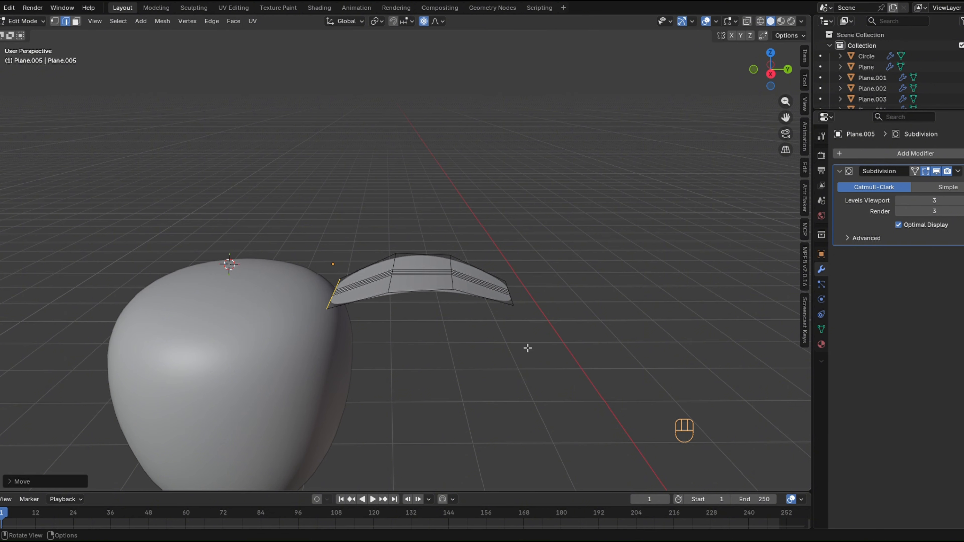
# Lower the outer end edge another 0.02 m or so along Z with a proportional radius of about 0.35 m.
pyautogui.click(507, 276)
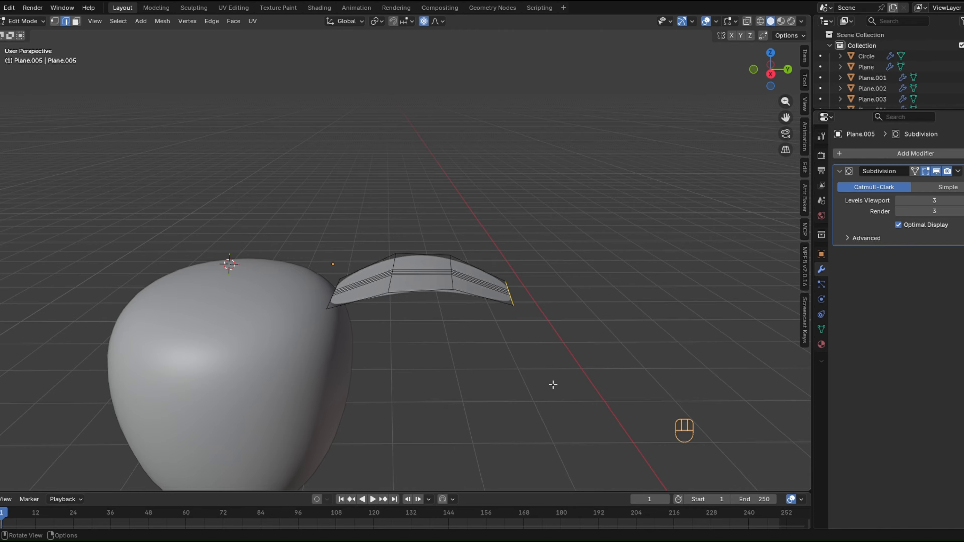
pyautogui.press('g')
pyautogui.press('z')
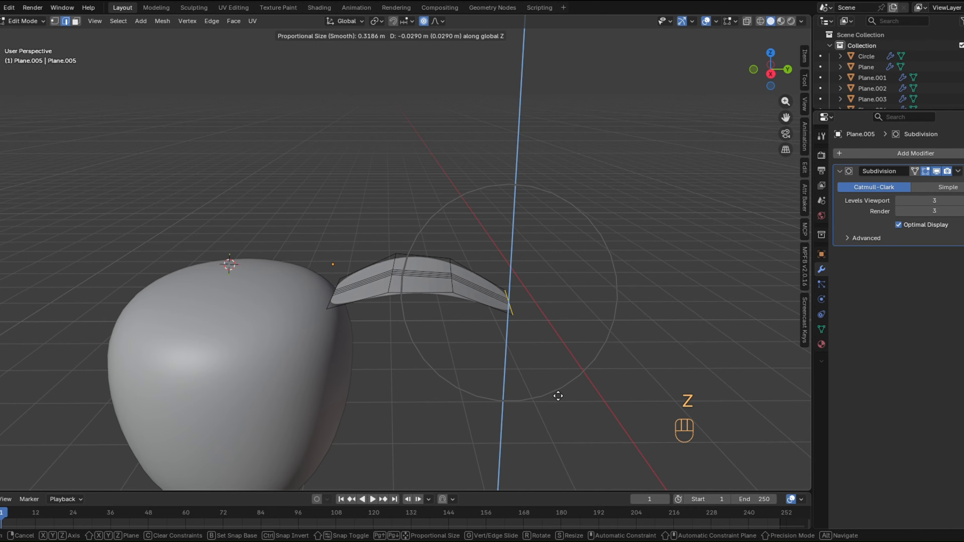
pyautogui.scroll(-1, 559, 397)
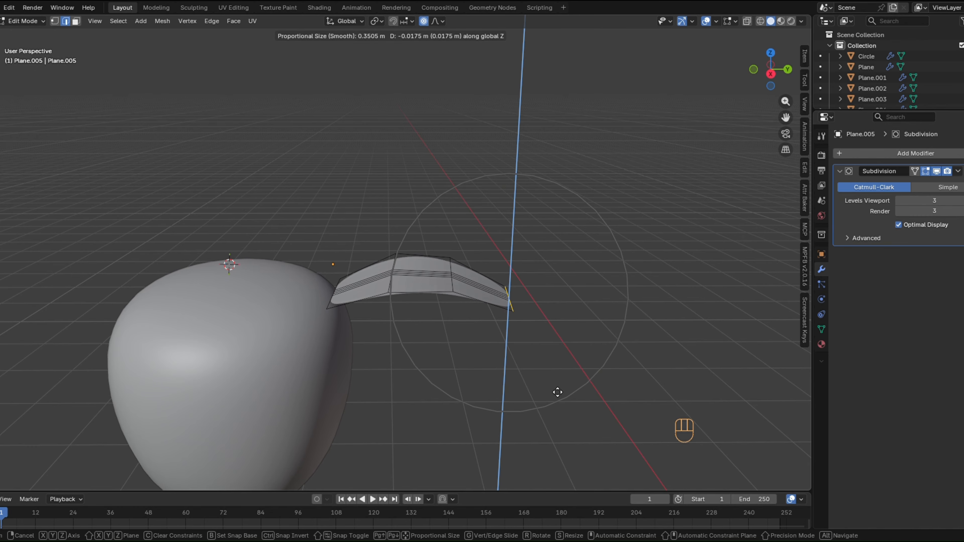
pyautogui.click(557, 392)
# Check the curved strip in Object Mode, and turn off proportional editing back in Edit Mode.
pyautogui.press('Tab')
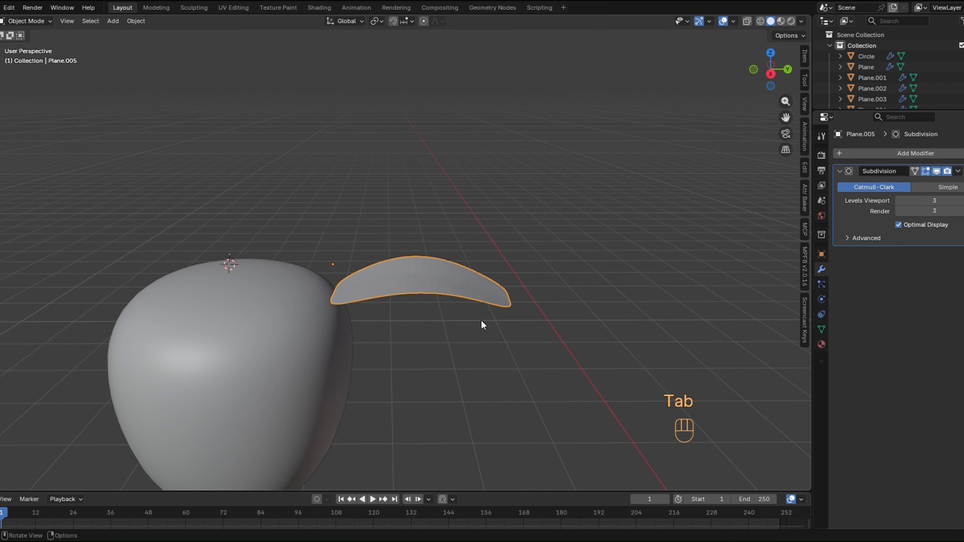
pyautogui.press('Tab')
pyautogui.moveTo(472, 312); pyautogui.dragTo(460, 314, button='middle')
pyautogui.scroll(3, 436, 282)
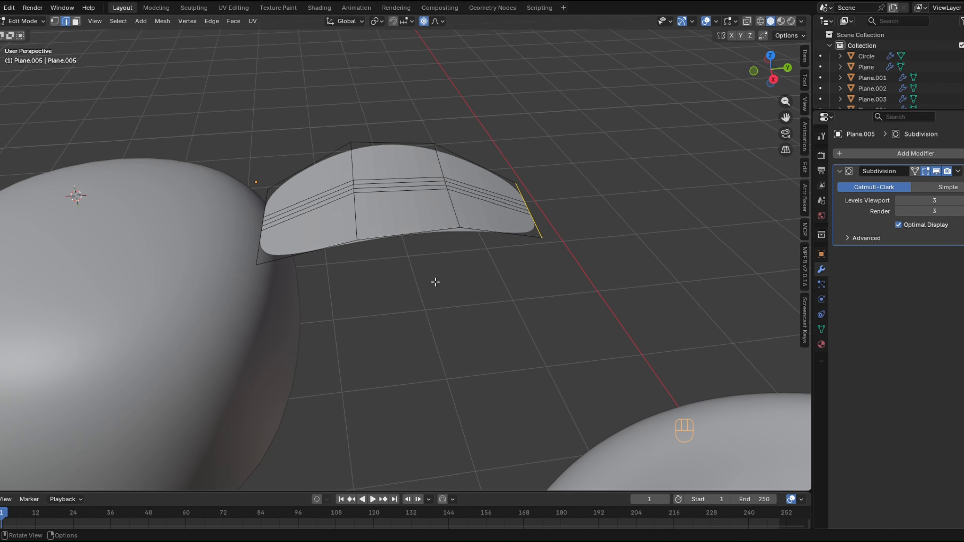
pyautogui.keyDown('shift'); pyautogui.moveTo(431, 267); pyautogui.dragTo(477, 403, button='middle'); pyautogui.keyUp('shift')
pyautogui.scroll(3, 430, 262)
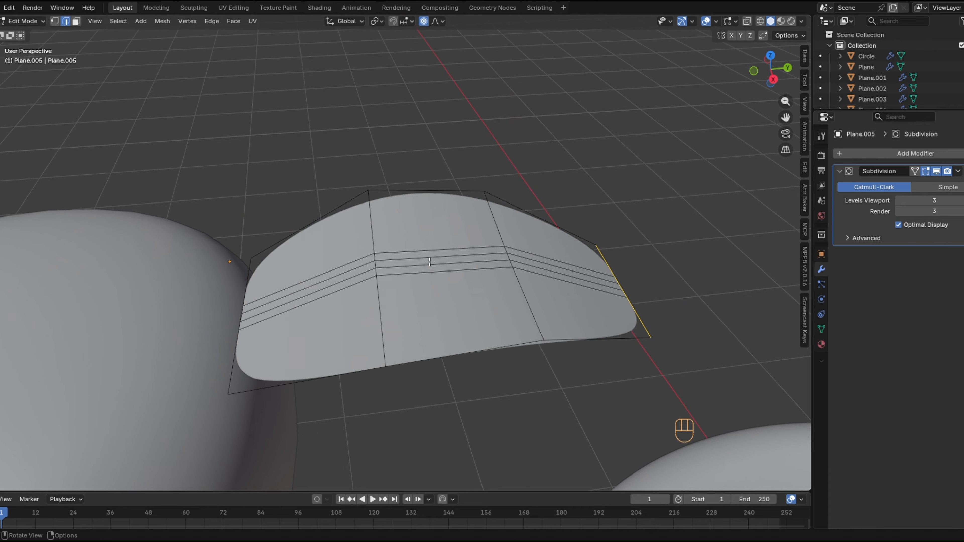
pyautogui.scroll(2, 430, 262)
pyautogui.keyDown('shift'); pyautogui.moveTo(442, 359); pyautogui.dragTo(433, 370, button='middle'); pyautogui.keyUp('shift')
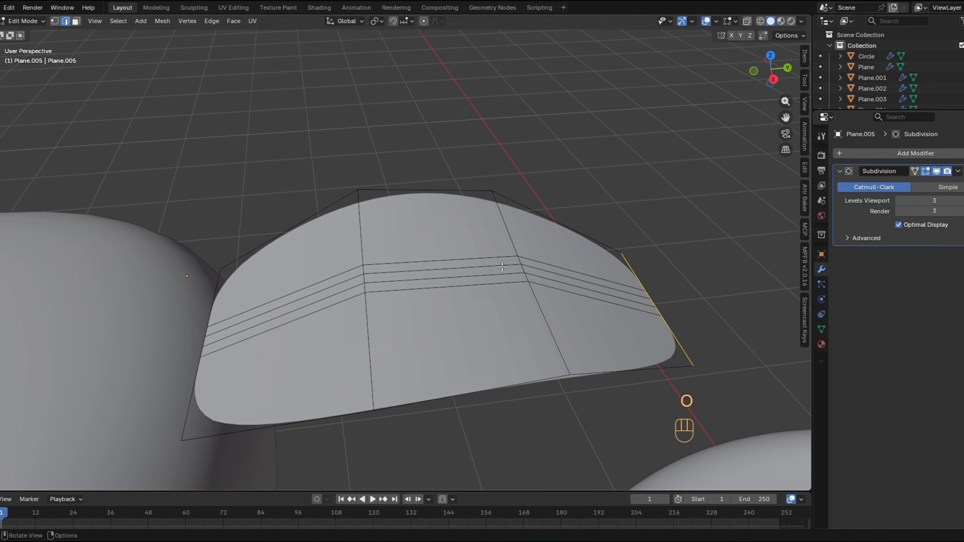
# Lower the strip's central lengthwise row of three narrow faces about 0.02 m along Z with a proportional radius of about 0.11 m.
pyautogui.press('3')
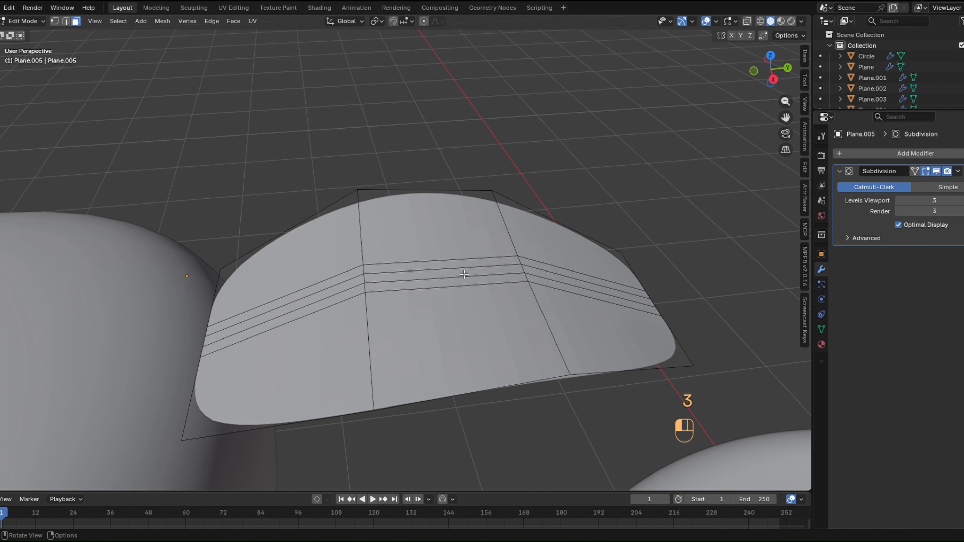
pyautogui.click(465, 274)
pyautogui.scroll(1, 461, 275)
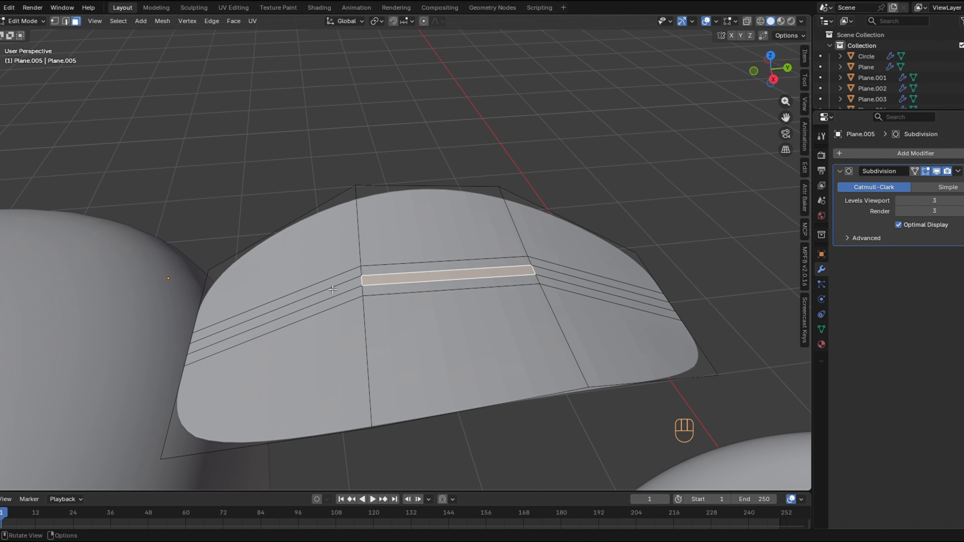
pyautogui.keyDown('shift'); pyautogui.click(321, 303); pyautogui.keyUp('shift')
pyautogui.keyDown('shift'); pyautogui.click(592, 286); pyautogui.keyUp('shift')
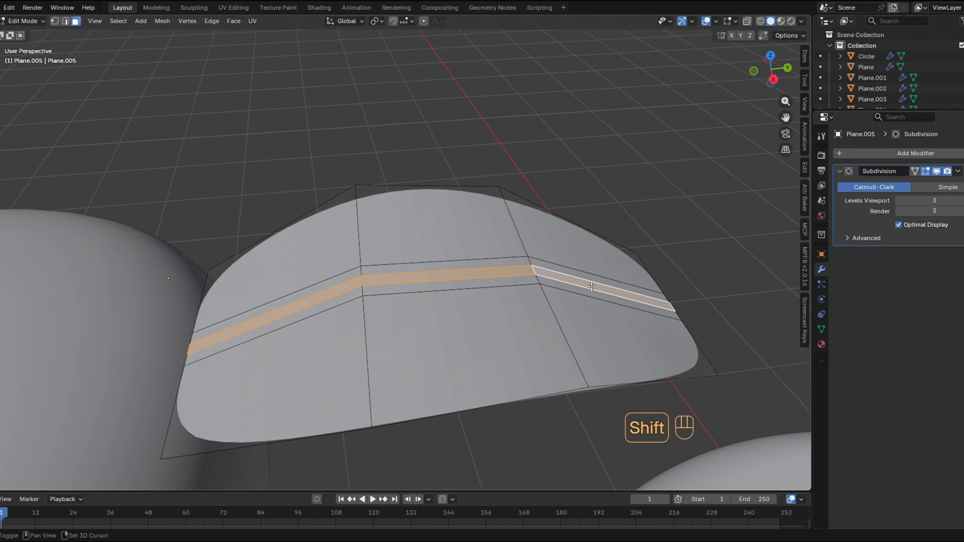
pyautogui.press('g')
pyautogui.press('o')
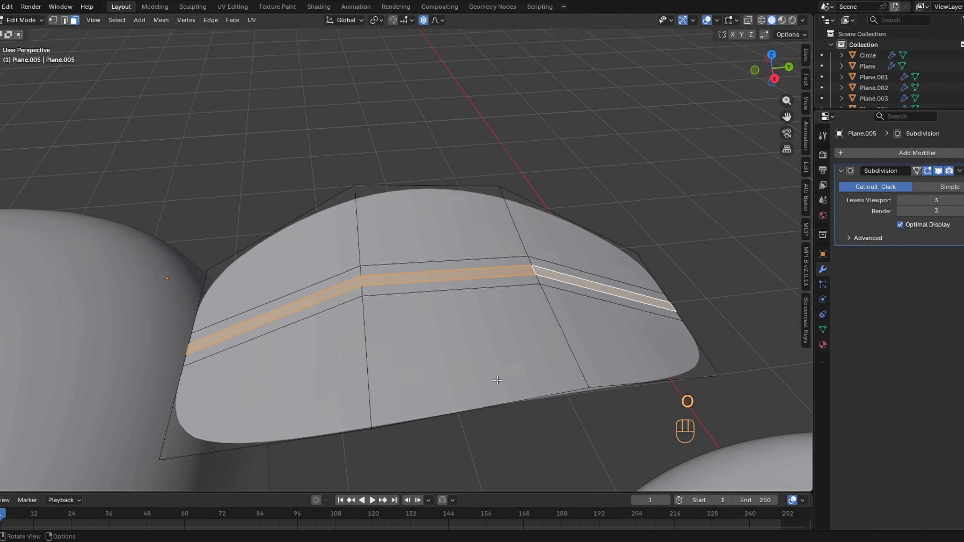
pyautogui.press('g')
pyautogui.press('z')
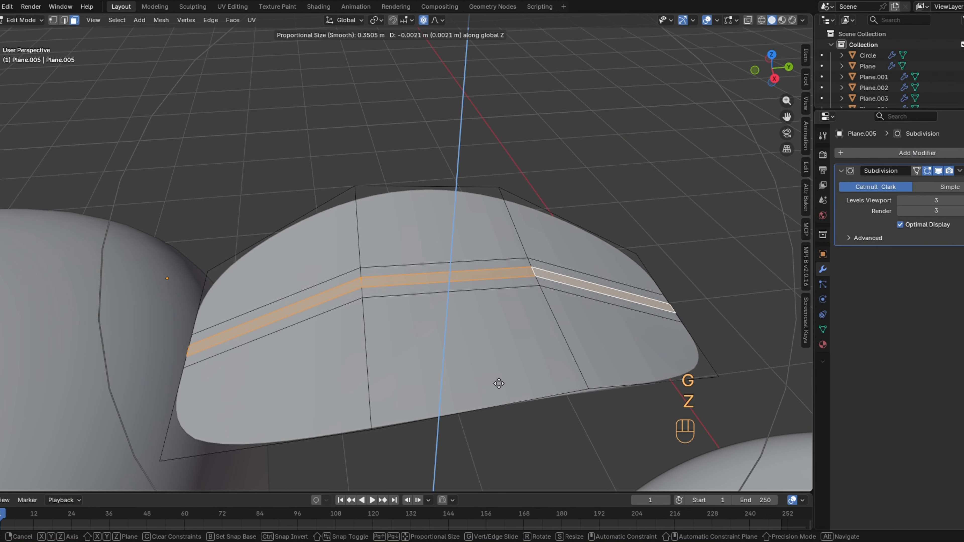
pyautogui.scroll(8, 501, 393)
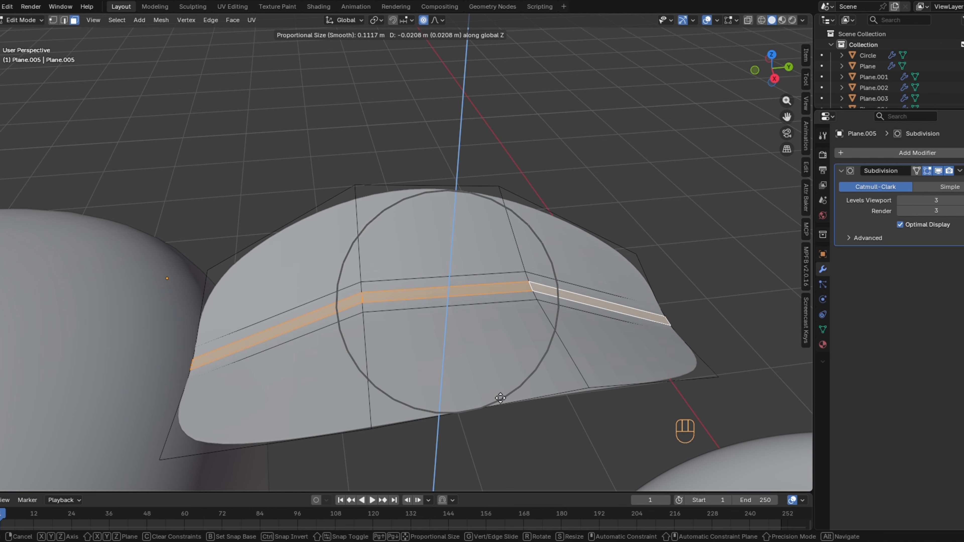
pyautogui.click(501, 400)
pyautogui.moveTo(500, 399)
pyautogui.mouseDown(button='middle')
pyautogui.moveTo(500, 388)
pyautogui.moveTo(497, 402)
pyautogui.mouseUp(button='middle')
# Apply Shade Smooth to the curved leaf strip in Object Mode.
pyautogui.press('Tab')
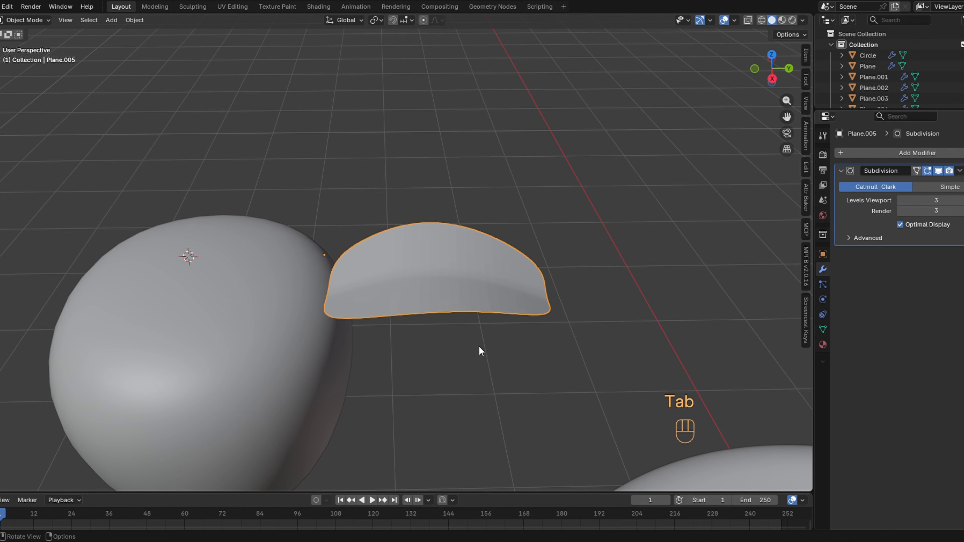
pyautogui.rightClick(463, 298)
pyautogui.click(433, 257)
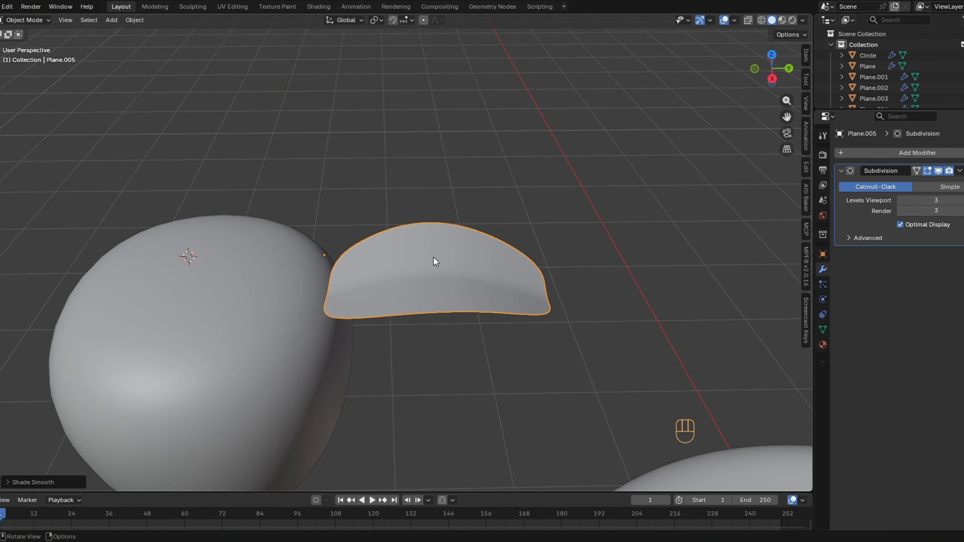
# Extrude all faces of the leaf strip about 0.04 m along the negative normal to give it thickness.
pyautogui.press('Tab')
pyautogui.moveTo(508, 325); pyautogui.dragTo(509, 326, button='middle')
pyautogui.press('a')
pyautogui.press('e')
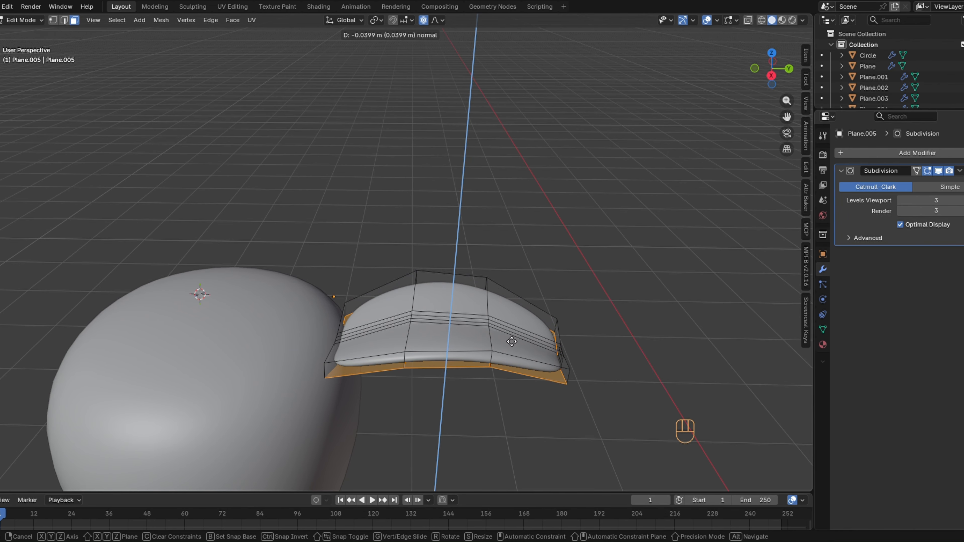
pyautogui.click(511, 341)
pyautogui.press('Tab')
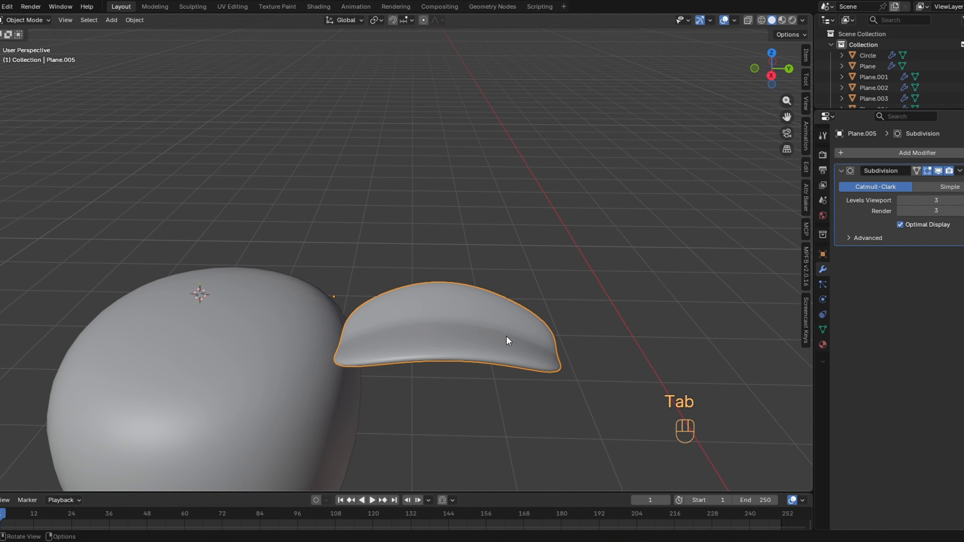
# In top view, move the leaf's fruit-end corner on the negative X side about 0.03 m outward with proportional falloff, and turn X-ray off.
pyautogui.moveTo(505, 335); pyautogui.dragTo(473, 325, button='middle')
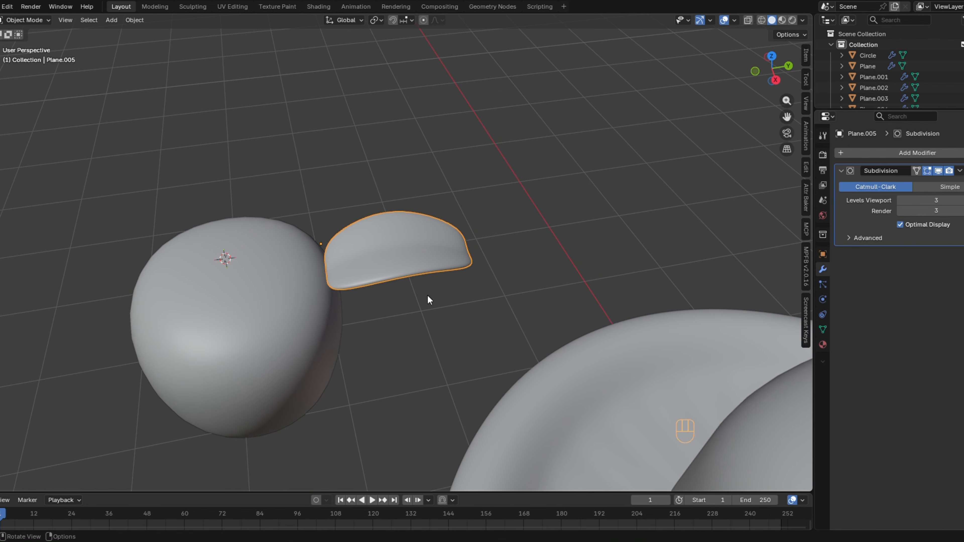
pyautogui.keyDown('shift'); pyautogui.moveTo(428, 295); pyautogui.dragTo(610, 387, button='middle'); pyautogui.keyUp('shift')
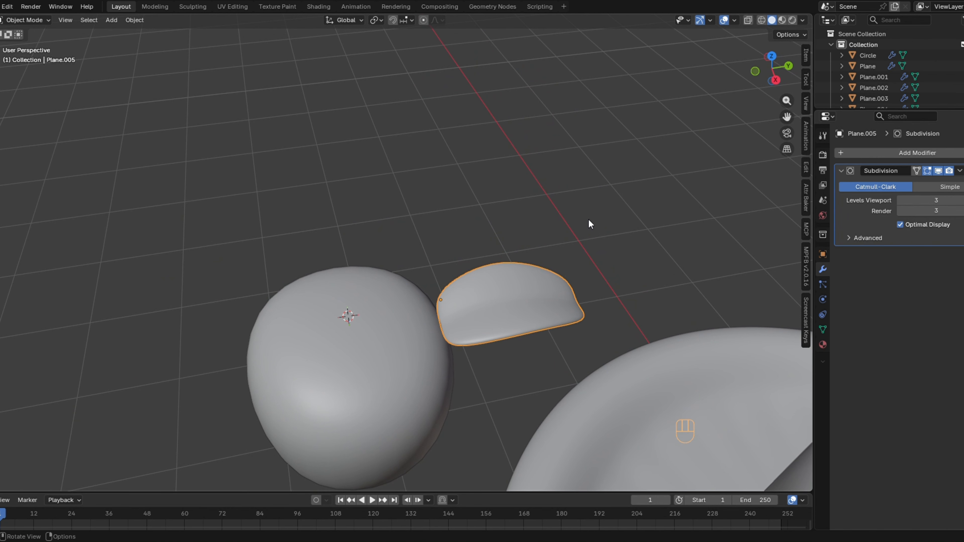
pyautogui.press('`')
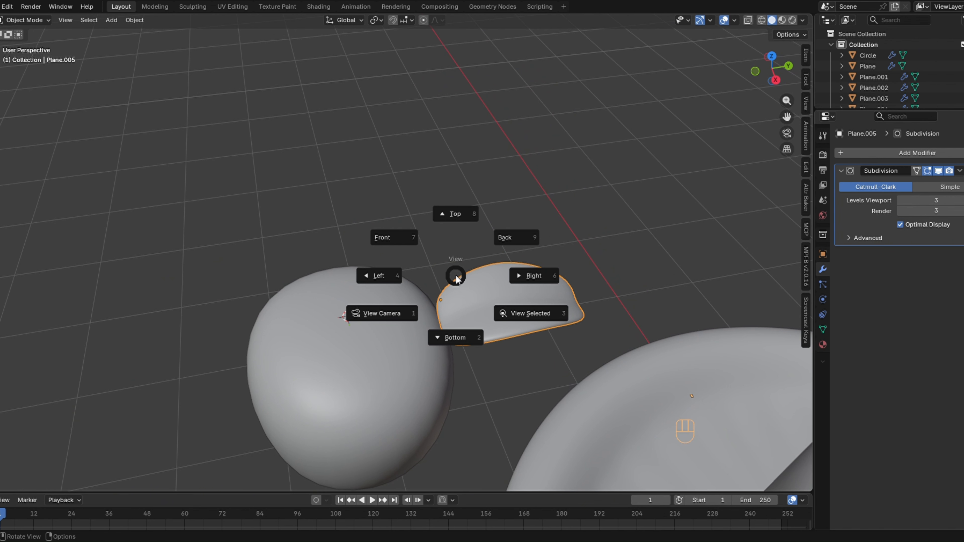
pyautogui.click(458, 229)
pyautogui.keyDown('shift'); pyautogui.moveTo(458, 263); pyautogui.dragTo(578, 284, button='middle'); pyautogui.keyUp('shift')
pyautogui.scroll(-3, 613, 280)
pyautogui.scroll(4, 505, 242)
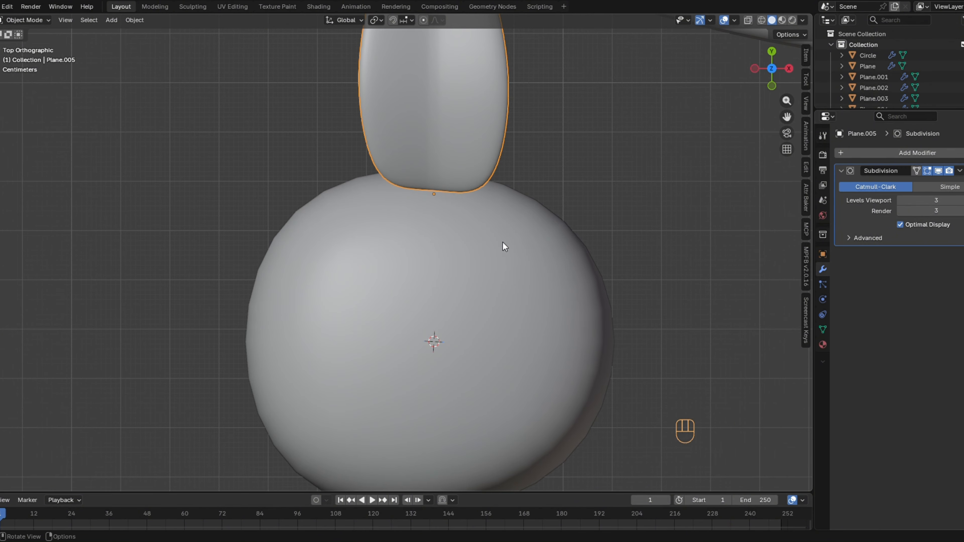
pyautogui.press('Tab')
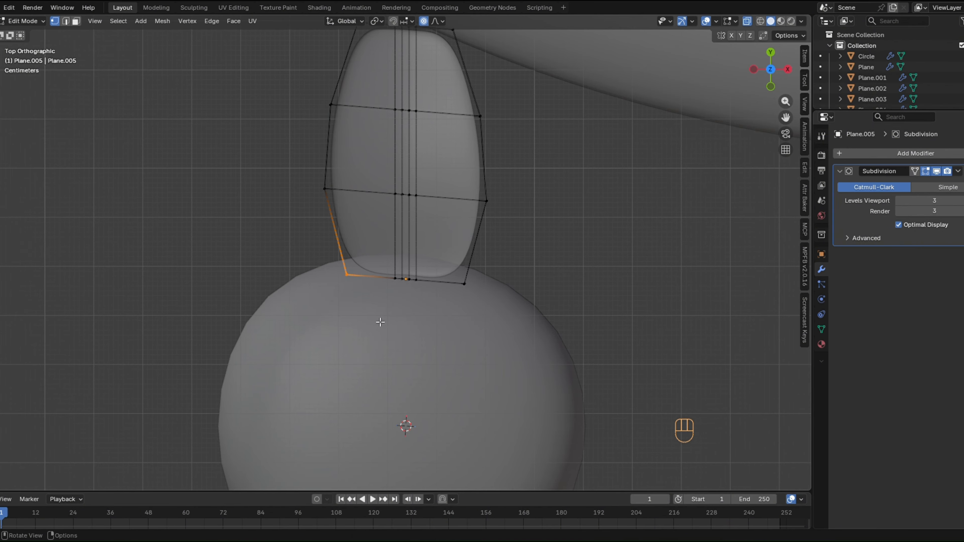
pyautogui.press('g')
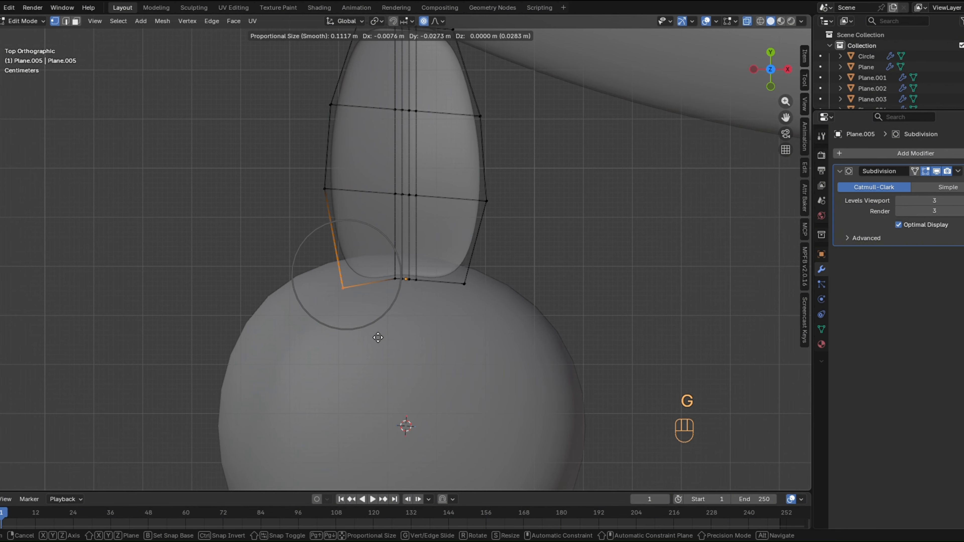
pyautogui.click(375, 336)
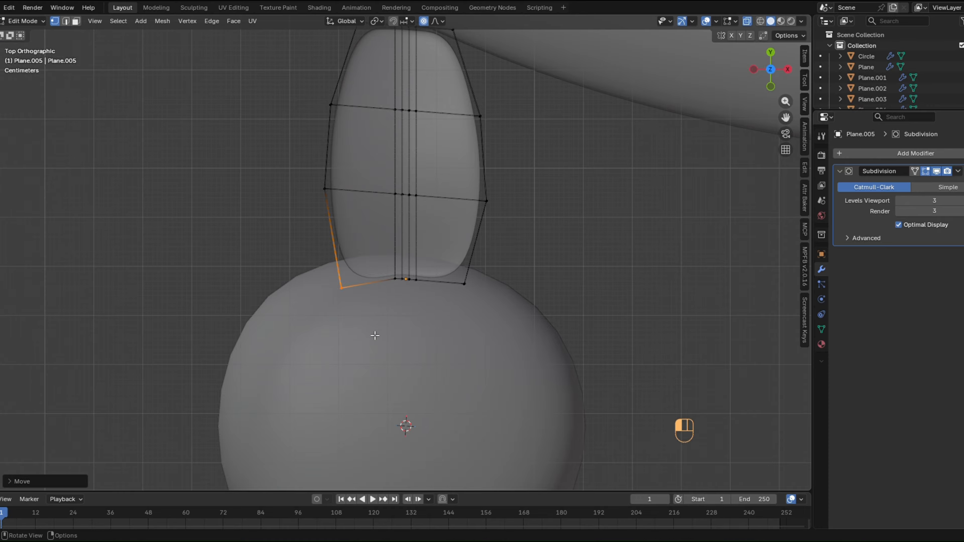
pyautogui.scroll(-3, 489, 279)
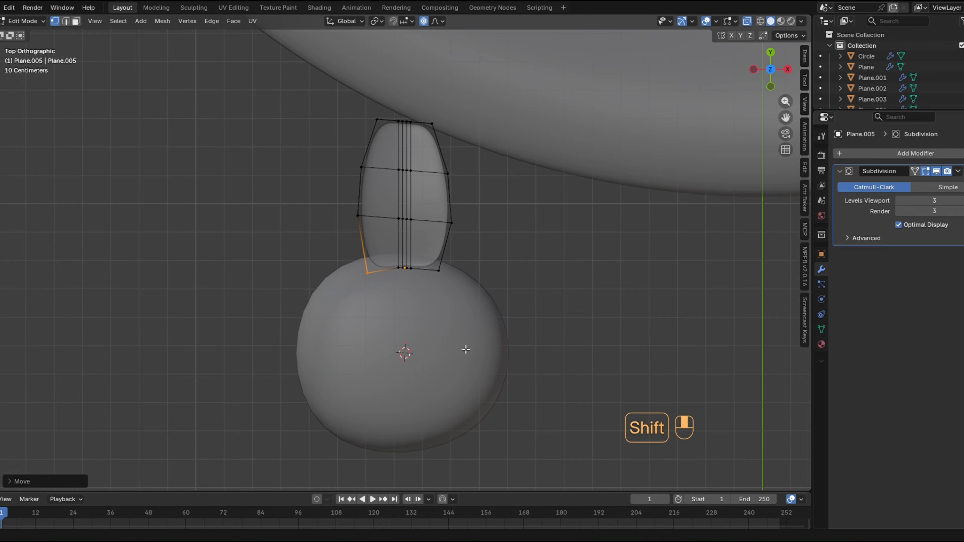
pyautogui.keyDown('shift'); pyautogui.moveTo(463, 349); pyautogui.dragTo(485, 338, button='middle'); pyautogui.keyUp('shift')
pyautogui.scroll(3, 570, 273)
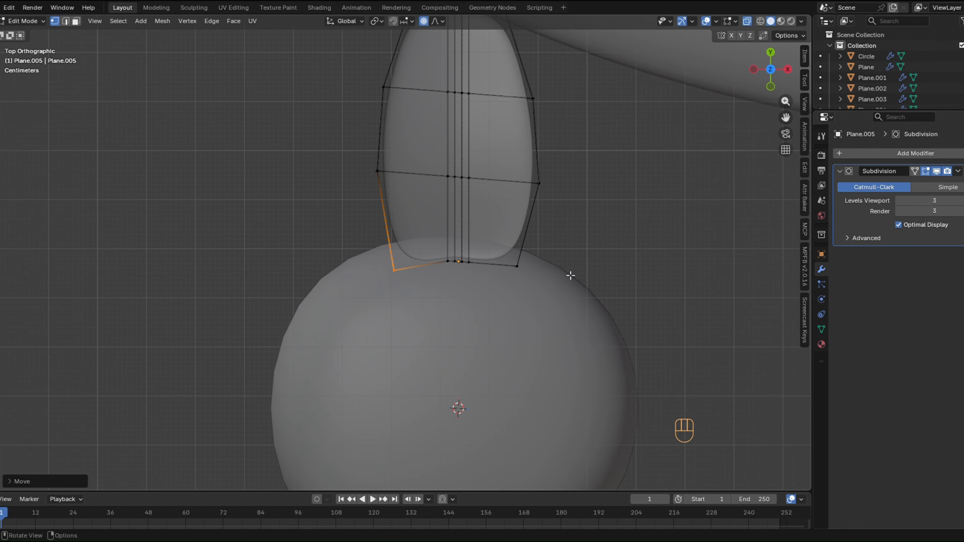
pyautogui.click(745, 22)
pyautogui.scroll(-3, 688, 159)
pyautogui.press('Tab')
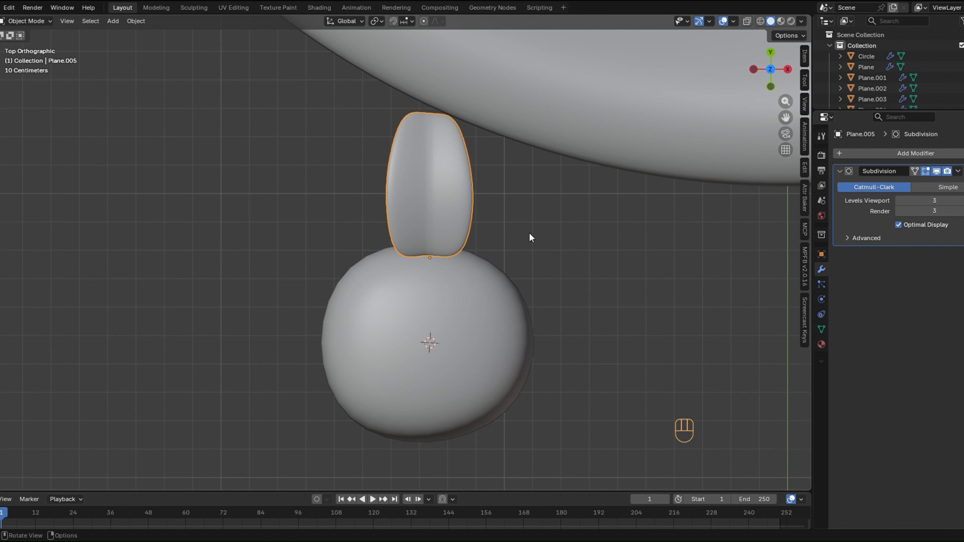
# Move the leaf about 0.27 m along negative Y onto the fruit with Z locked, and raise it about 0.09 m along Z.
pyautogui.press('g')
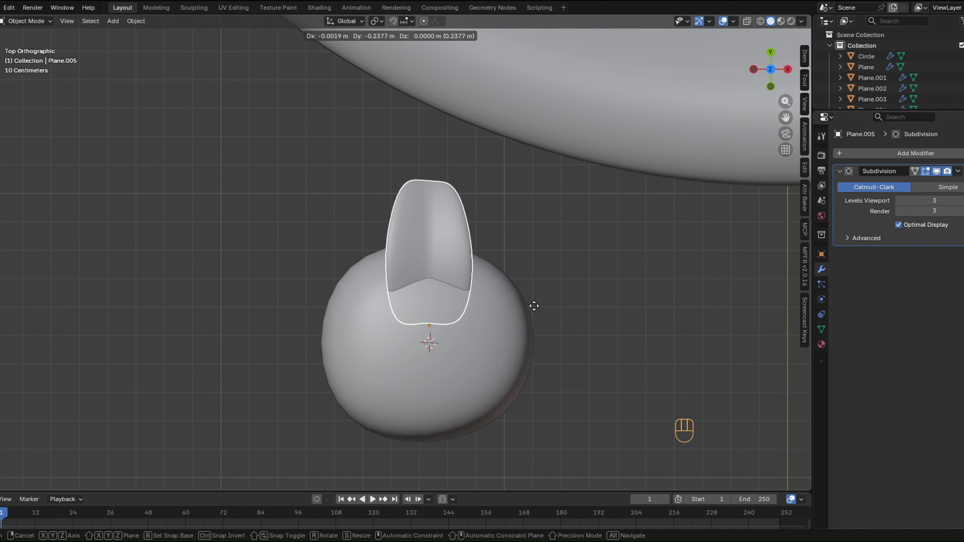
pyautogui.hotkey('shift', 'z')
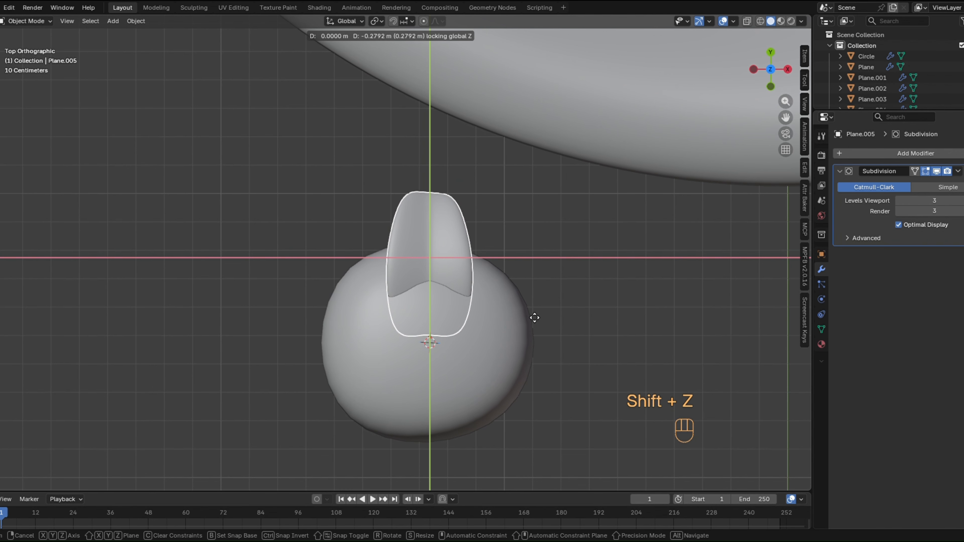
pyautogui.click(531, 313)
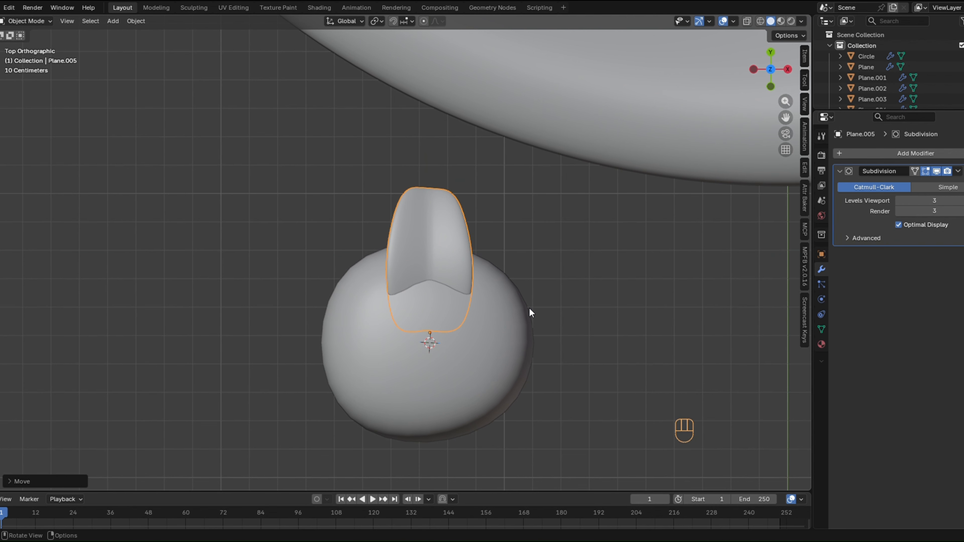
pyautogui.press('g')
pyautogui.press('z')
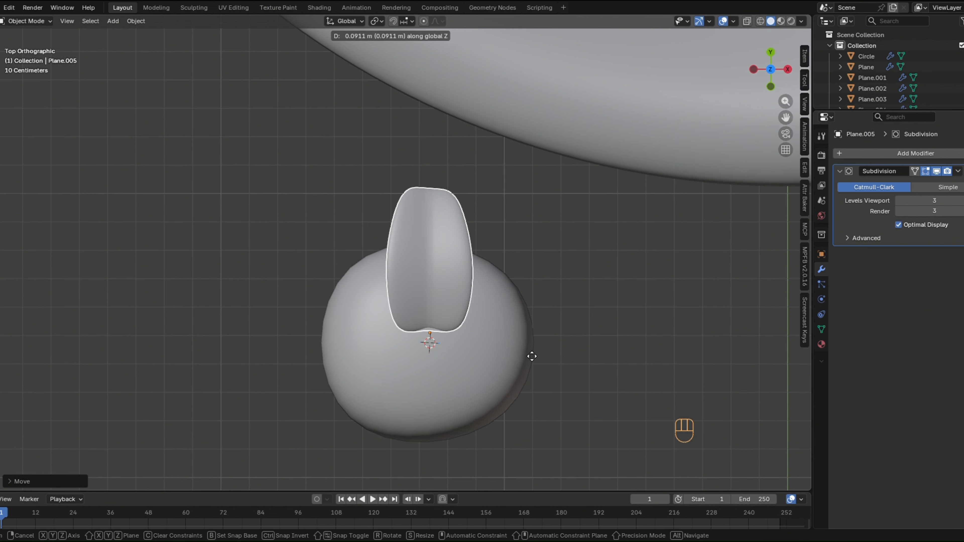
pyautogui.click(530, 356)
pyautogui.scroll(2, 519, 355)
pyautogui.keyDown('shift'); pyautogui.moveTo(518, 355); pyautogui.dragTo(533, 251, button='middle'); pyautogui.keyUp('shift')
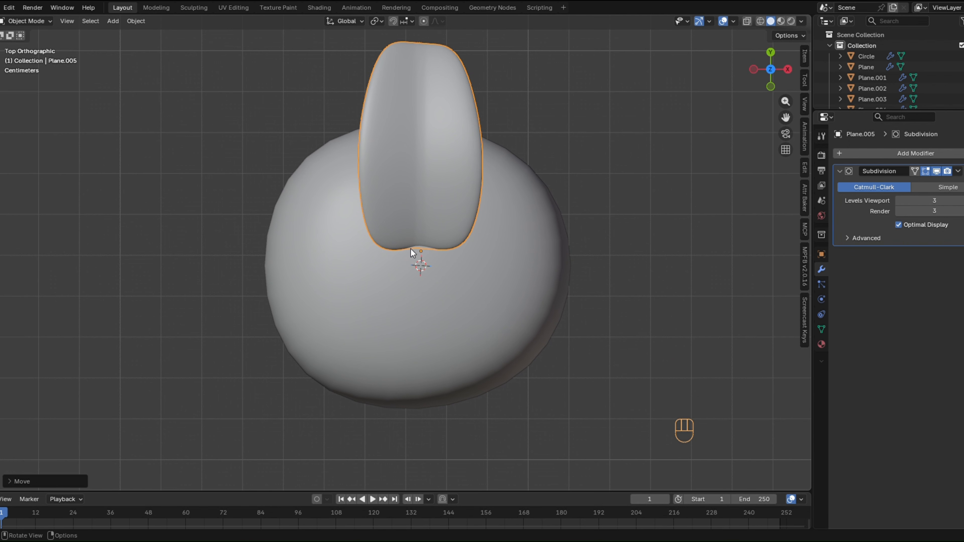
# Set the leaf's origin to the 3D cursor at the fruit's centre.
pyautogui.rightClick(410, 227)
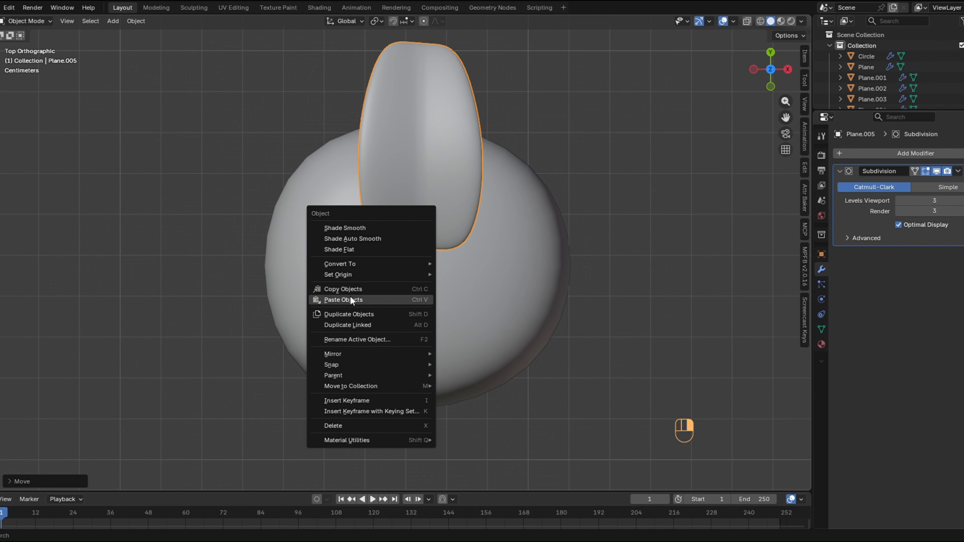
pyautogui.moveTo(345, 276)
pyautogui.click(493, 288)
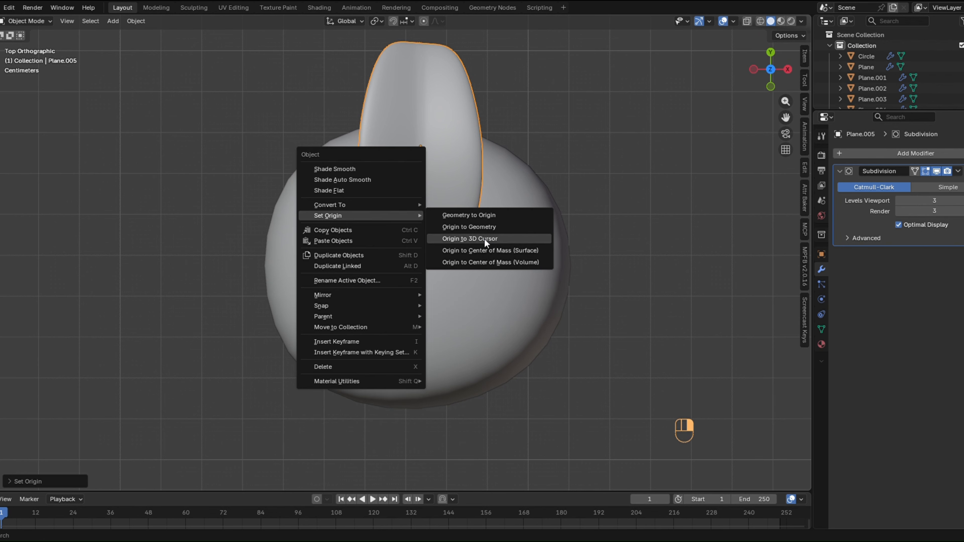
pyautogui.click(484, 238)
pyautogui.scroll(-1, 483, 266)
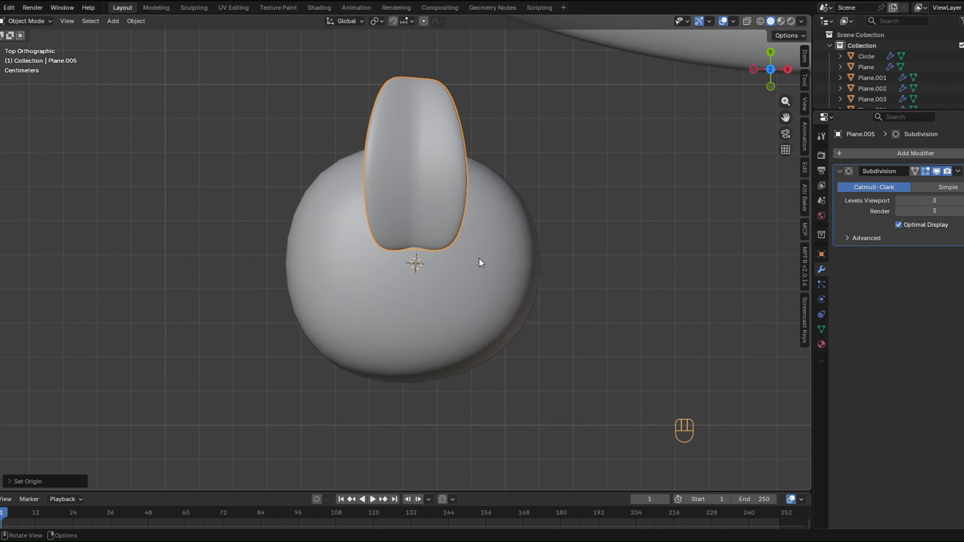
pyautogui.keyDown('shift'); pyautogui.moveTo(476, 226); pyautogui.dragTo(488, 255, button='middle'); pyautogui.keyUp('shift')
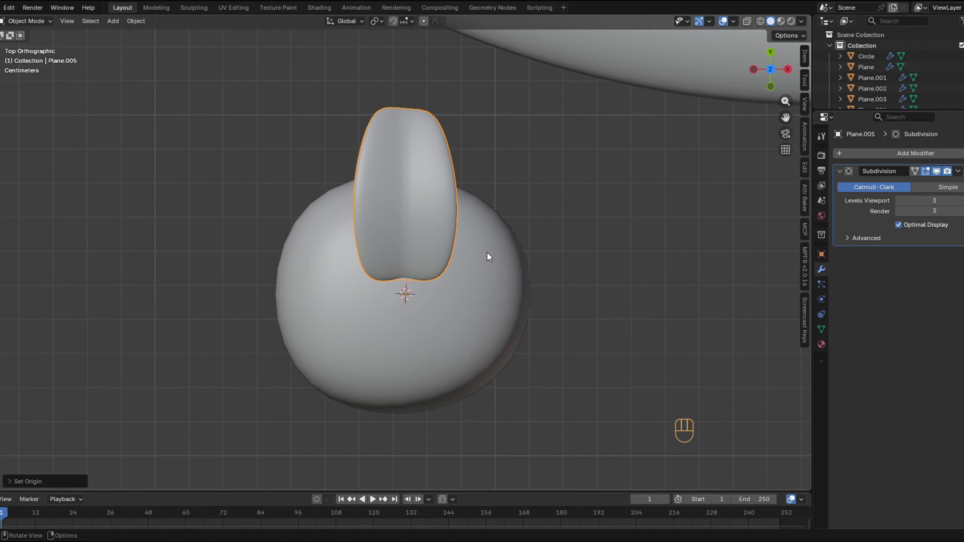
# Create two linked duplicates of the leaf around the fruit's centre, each rotated a further 122.6° or so.
pyautogui.hotkey('alt', 'd')
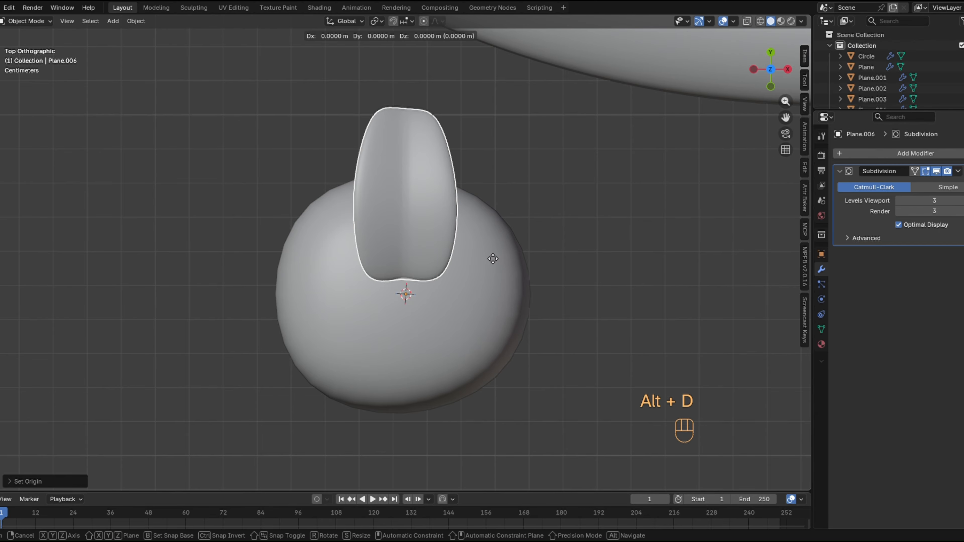
pyautogui.press('r')
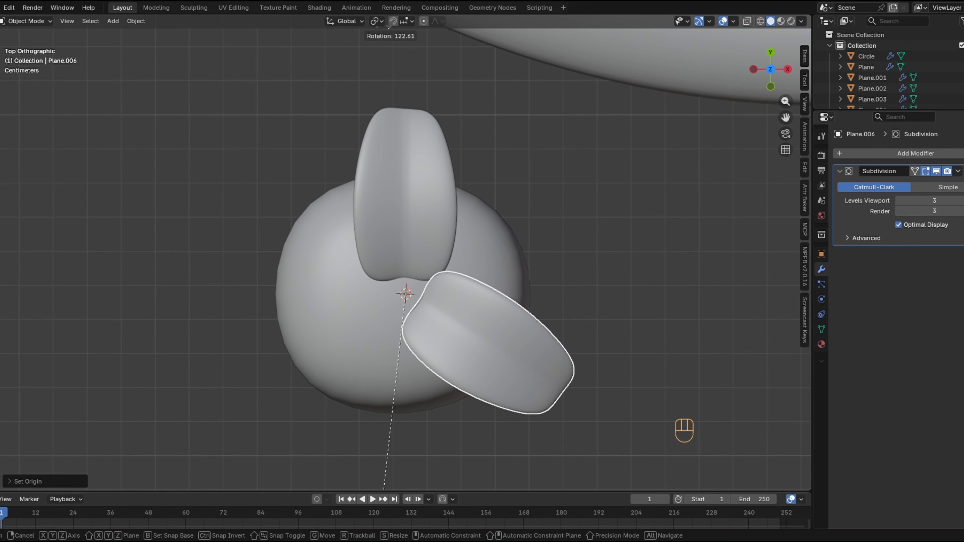
pyautogui.click(386, 28)
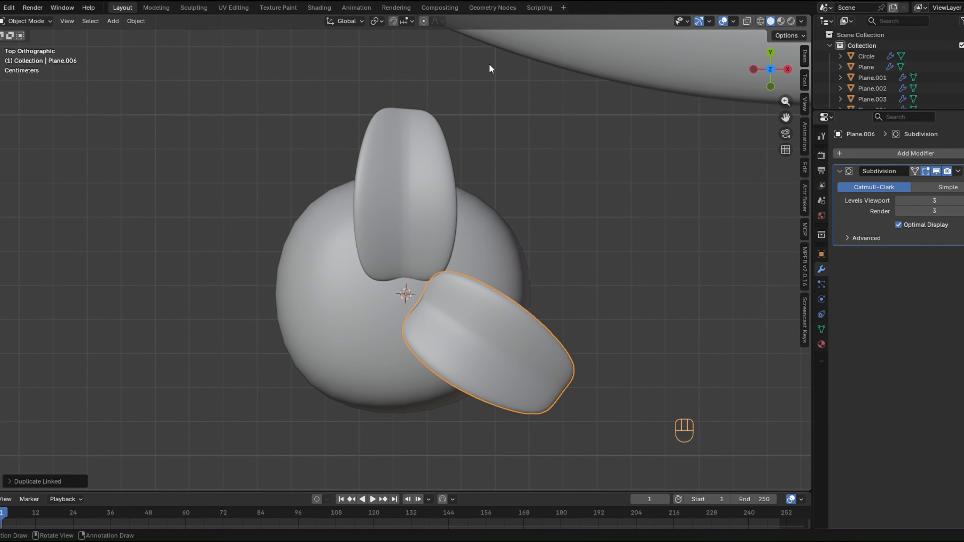
pyautogui.hotkey('shift', 'r')
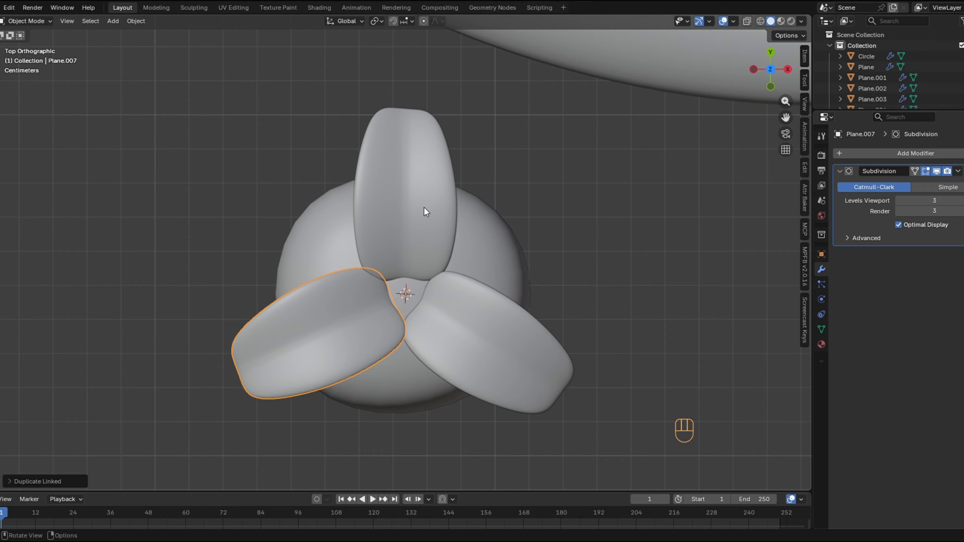
# Make linked duplicates of all three leaves and rotate them about 56° around the fruit's centre to fill the gaps.
pyautogui.click(421, 216)
pyautogui.keyDown('shift'); pyautogui.click(382, 320); pyautogui.keyUp('shift')
pyautogui.keyDown('shift'); pyautogui.click(436, 330); pyautogui.keyUp('shift')
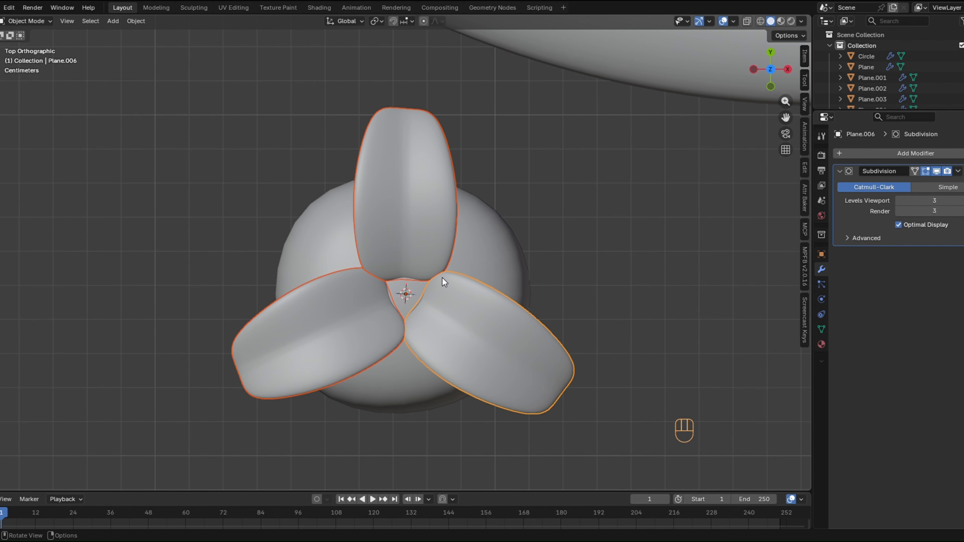
pyautogui.keyDown('shift'); pyautogui.moveTo(447, 333); pyautogui.dragTo(446, 291, button='middle'); pyautogui.keyUp('shift')
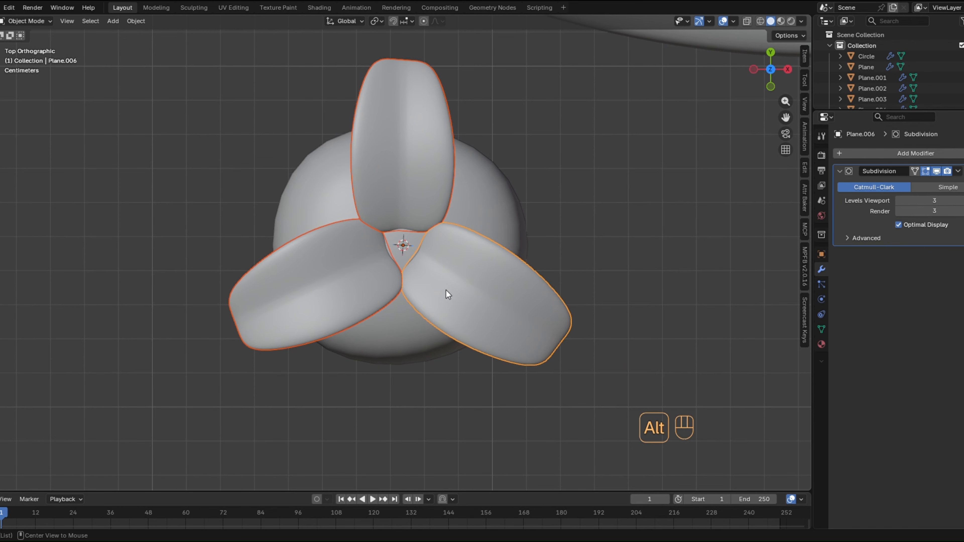
pyautogui.hotkey('alt', 'd')
pyautogui.press('r')
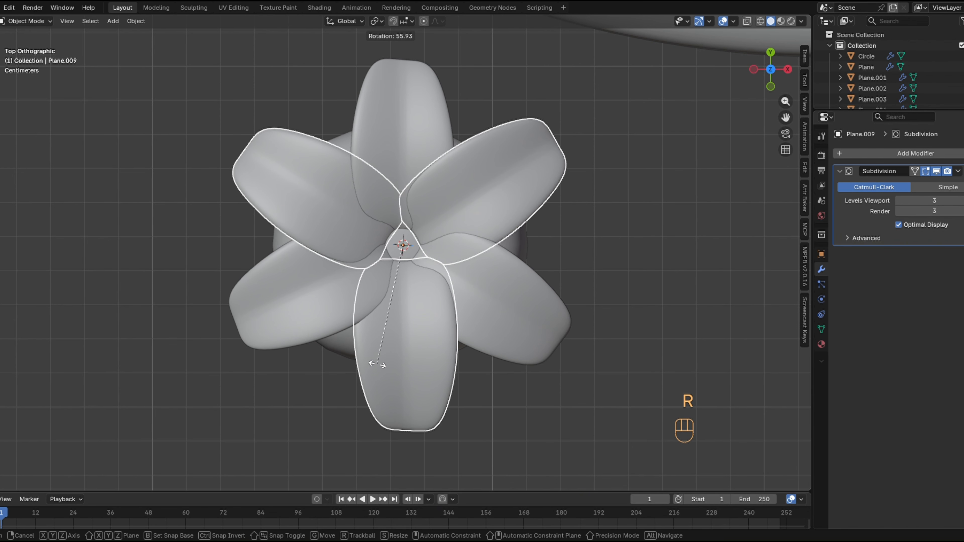
pyautogui.click(377, 366)
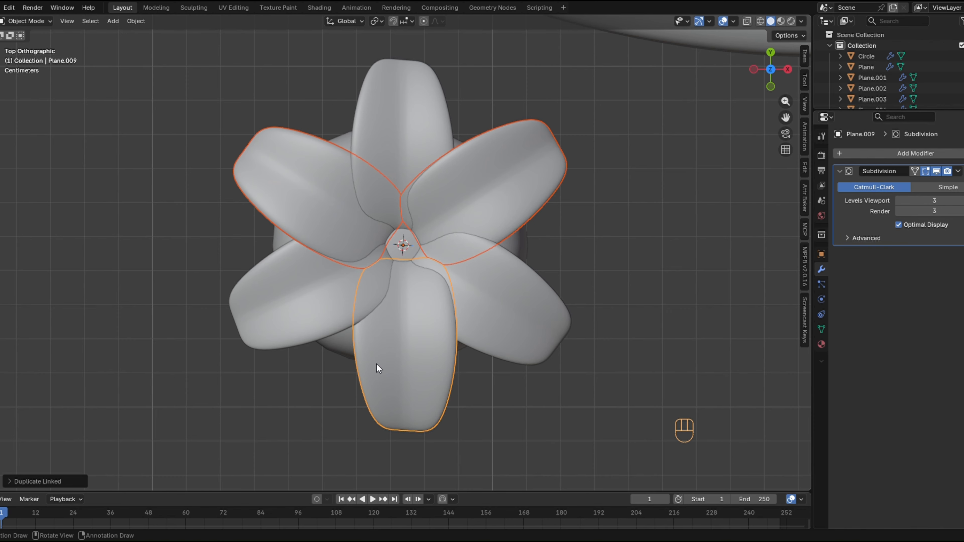
# Raise the three duplicated leaves about 0.01 m along Z so they sit above the first three.
pyautogui.press('g')
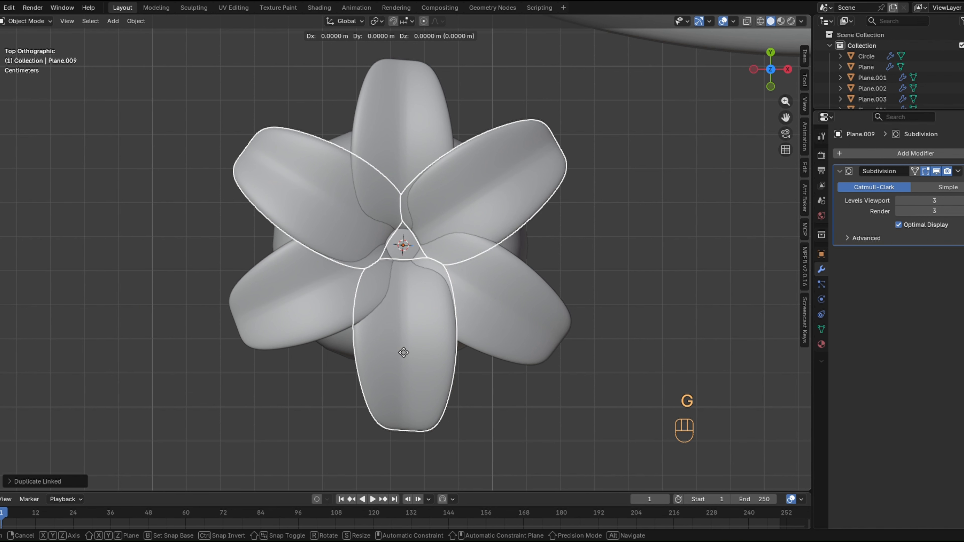
pyautogui.press('z')
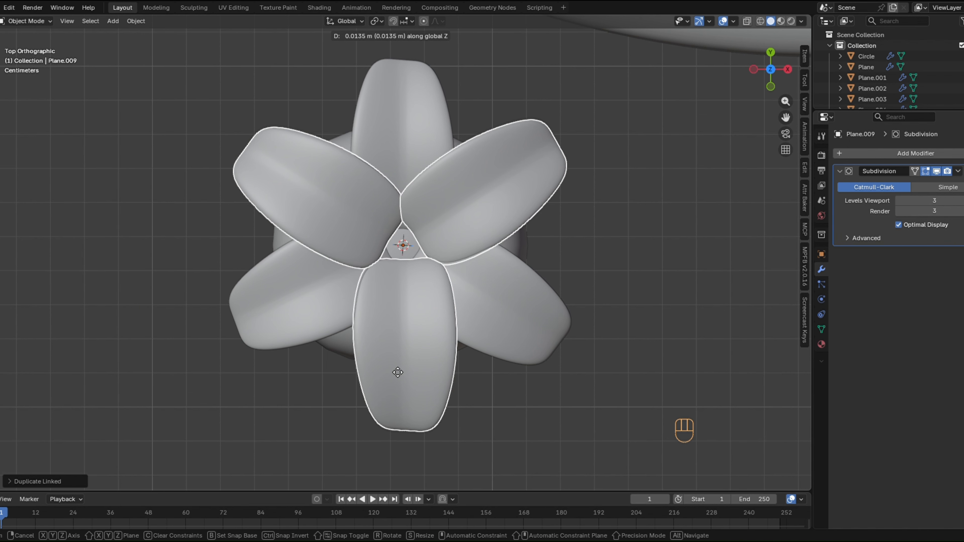
pyautogui.click(398, 369)
pyautogui.scroll(-3, 394, 369)
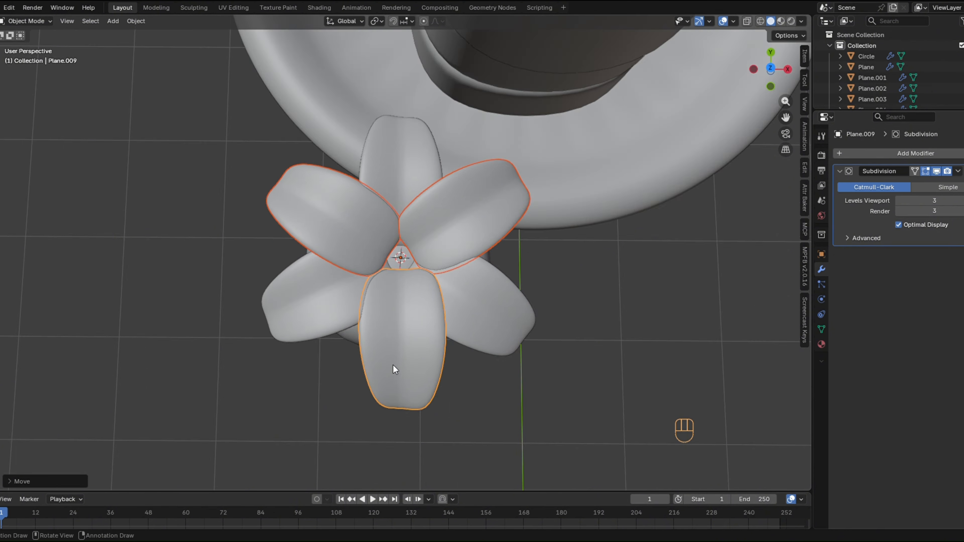
# Edit the lower-layer leaf on the positive X side and lower its tip vertices about 0.06 m along Z with proportional falloff.
pyautogui.moveTo(394, 369); pyautogui.dragTo(461, 283, button='middle')
pyautogui.click(461, 283)
pyautogui.press('Tab')
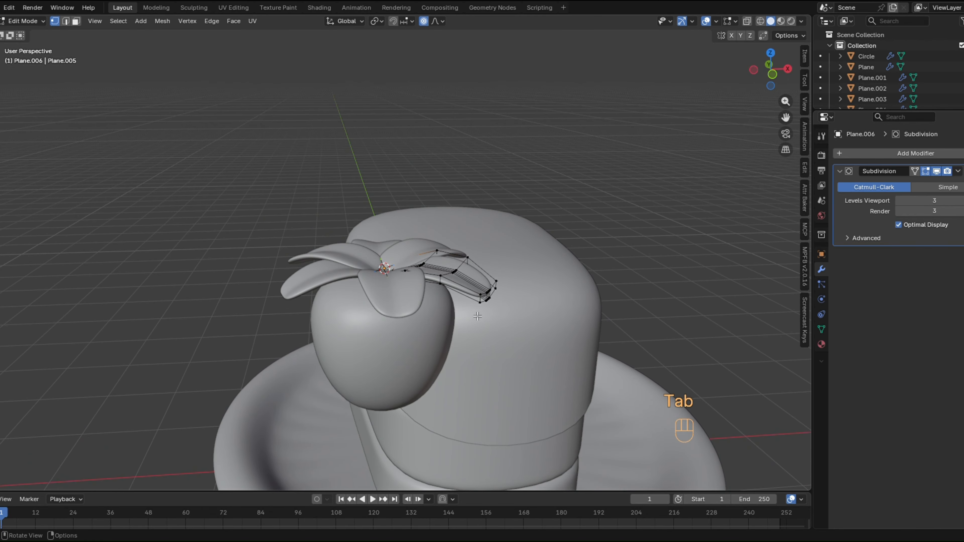
pyautogui.moveTo(476, 274); pyautogui.dragTo(531, 346)
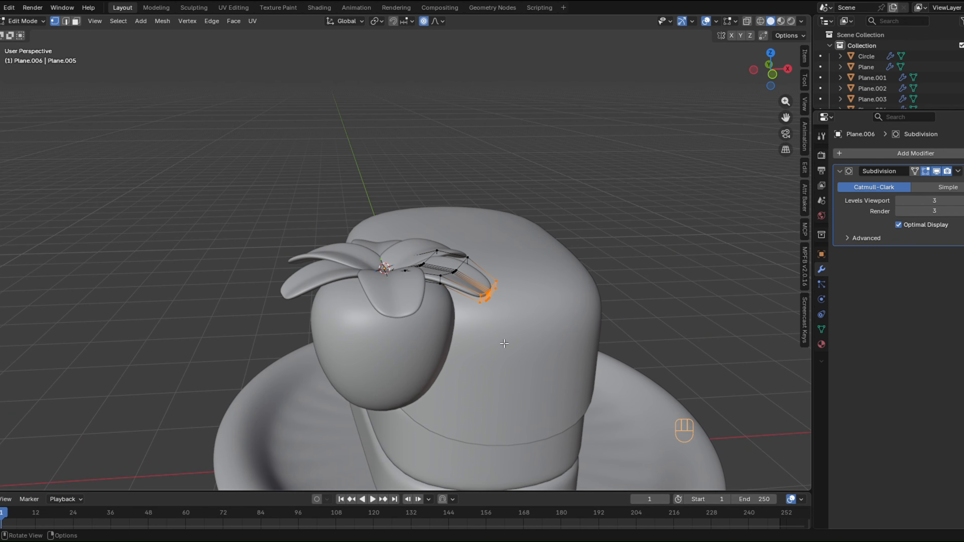
pyautogui.press('g')
pyautogui.press('z')
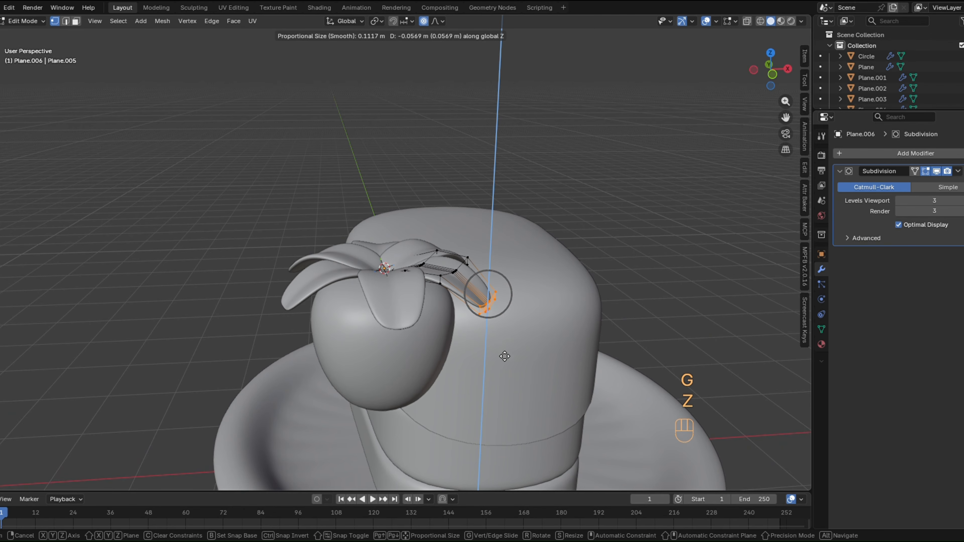
pyautogui.click(504, 360)
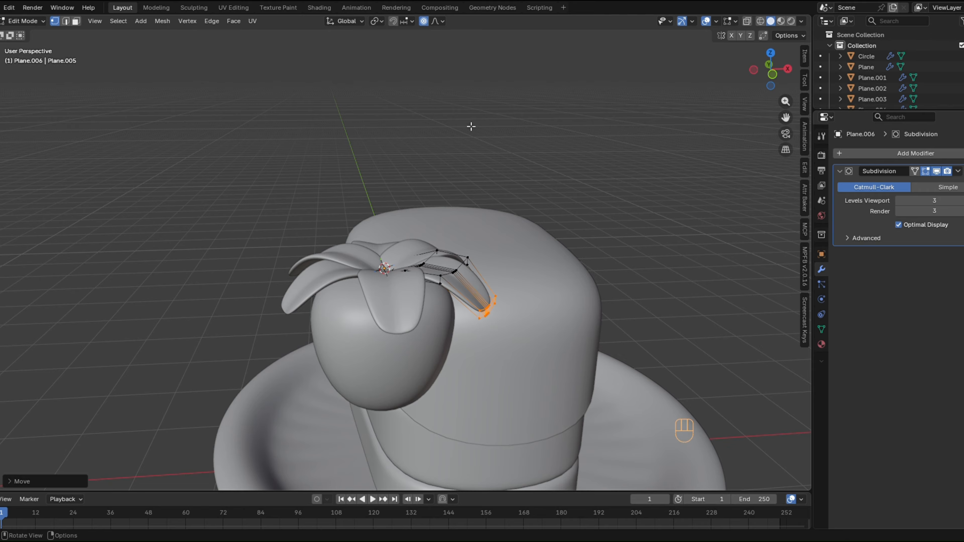
# Move the leaf's tip slightly inward toward the fruit, and shift it about 0.05 m sideways, mainly along positive Y.
pyautogui.press('g')
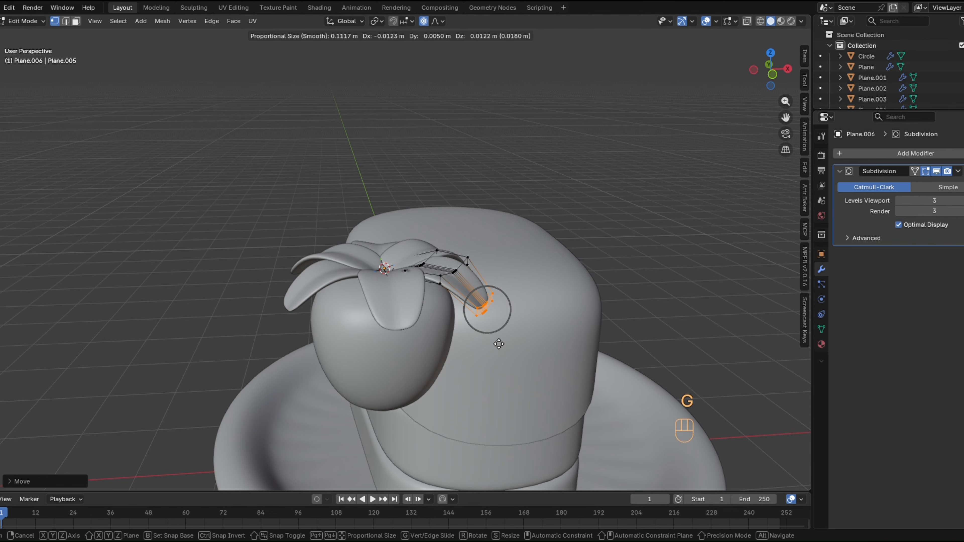
pyautogui.click(486, 350)
pyautogui.moveTo(486, 350); pyautogui.dragTo(403, 364, button='middle')
pyautogui.press('g')
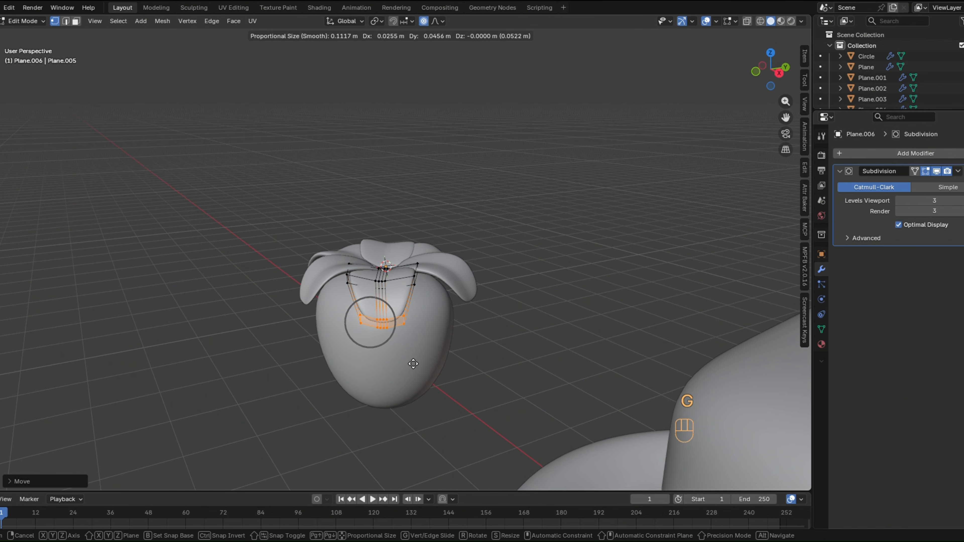
pyautogui.click(413, 366)
# With X-ray on, select the leaf's middle cross-section and move it about 0.03 m along negative X and 0.06 m down.
pyautogui.moveTo(413, 366); pyautogui.dragTo(412, 366, button='middle')
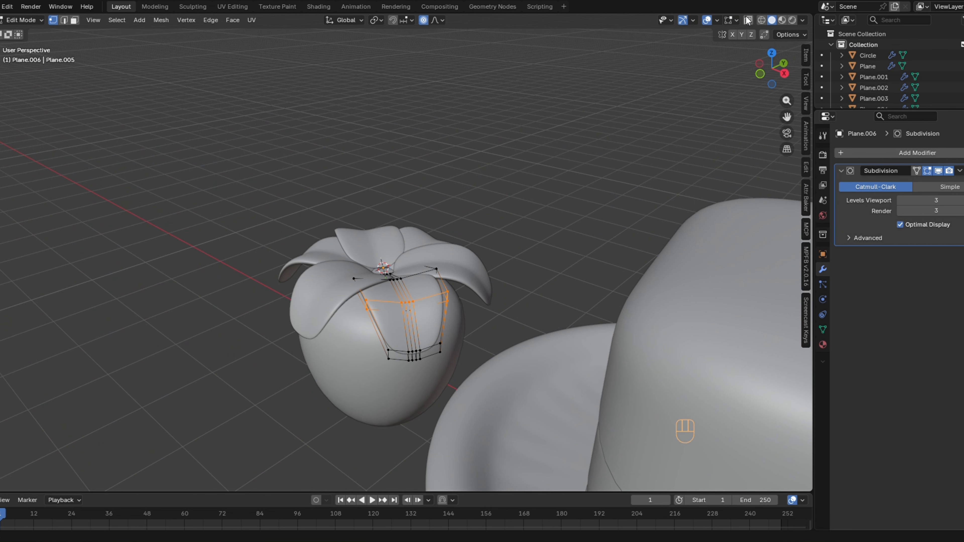
pyautogui.click(747, 20)
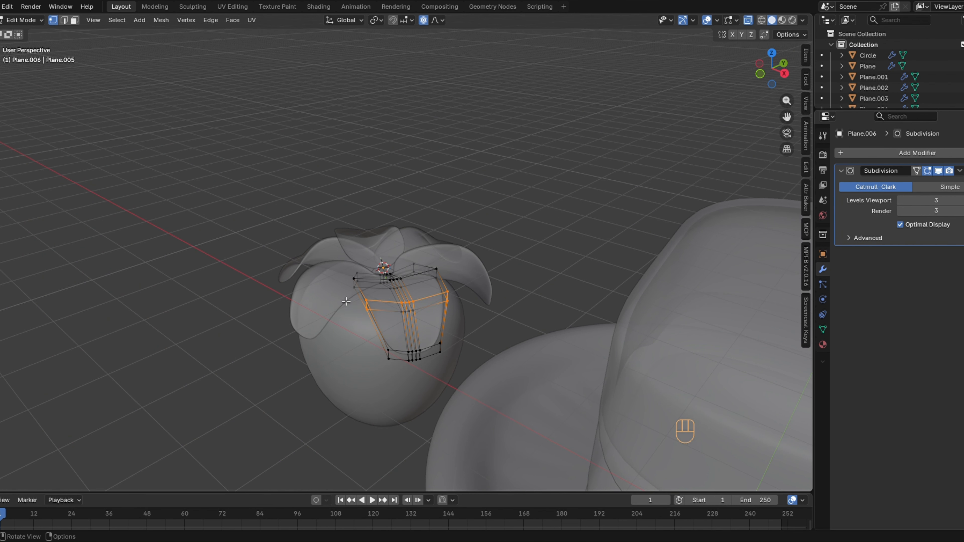
pyautogui.moveTo(341, 299); pyautogui.dragTo(546, 323)
pyautogui.moveTo(527, 326); pyautogui.dragTo(554, 308, button='middle')
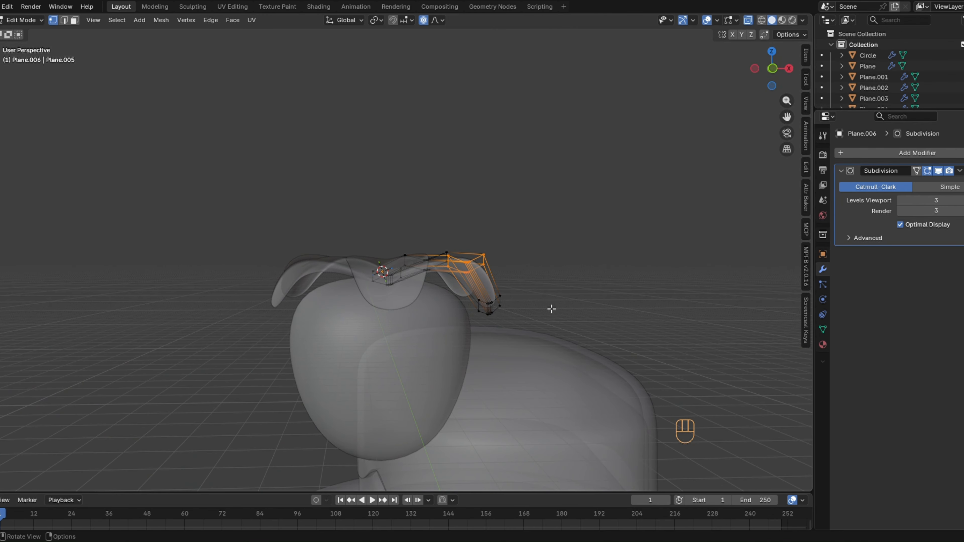
pyautogui.press('g')
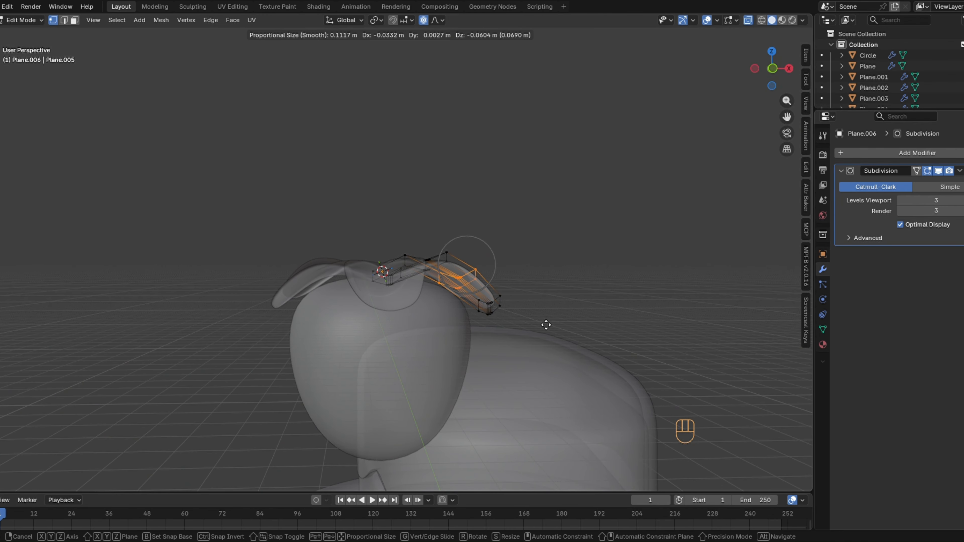
pyautogui.click(546, 325)
# Shift the leaf's middle cross-section slightly sideways toward positive Y, turn X-ray off, and return to Object Mode.
pyautogui.moveTo(546, 325); pyautogui.dragTo(490, 331, button='middle')
pyautogui.press('g')
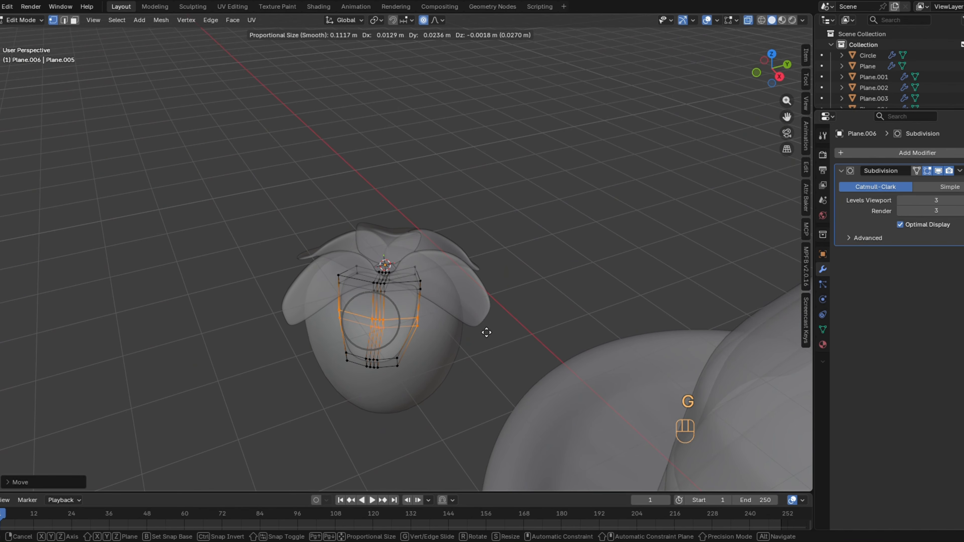
pyautogui.click(483, 331)
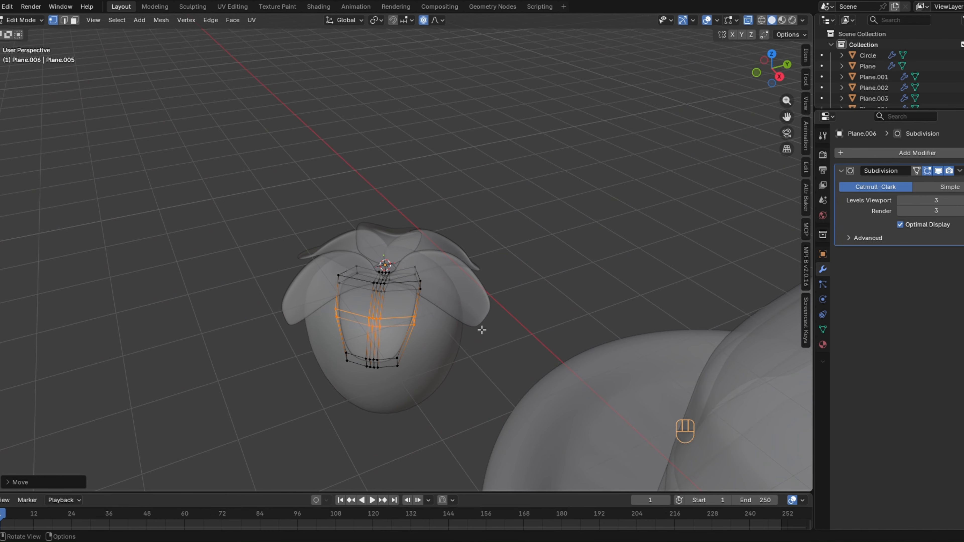
pyautogui.moveTo(482, 330); pyautogui.dragTo(535, 278, button='middle')
pyautogui.click(748, 20)
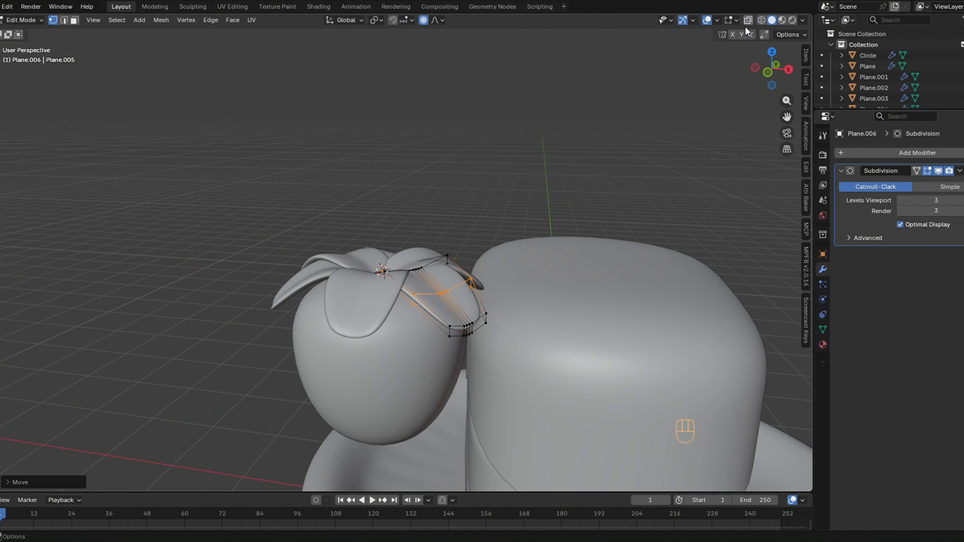
pyautogui.press('Tab')
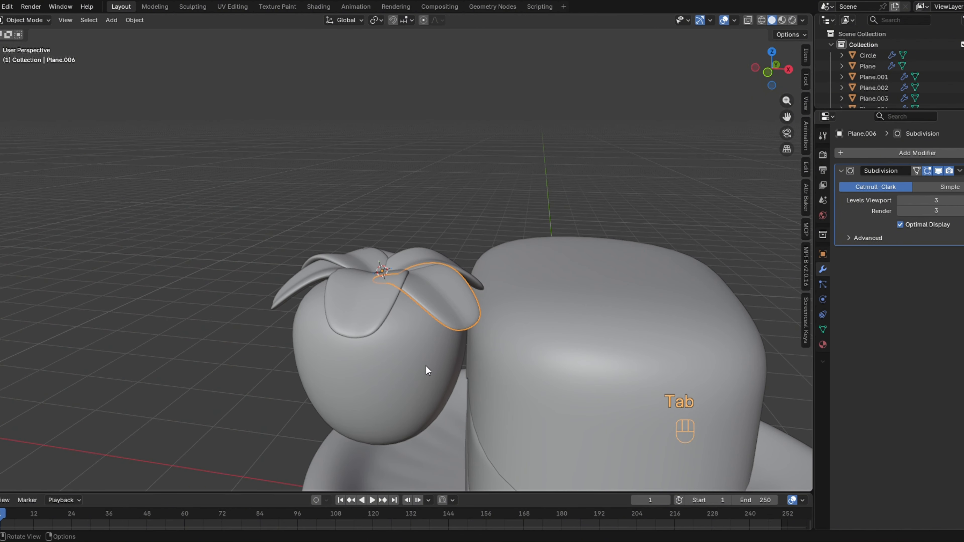
# Place the 3D cursor on the middle of the fruit's front surface and add a cube there scaled to about 0.05.
pyautogui.keyDown('shift'); pyautogui.moveTo(425, 365); pyautogui.dragTo(409, 260, button='middle'); pyautogui.keyUp('shift')
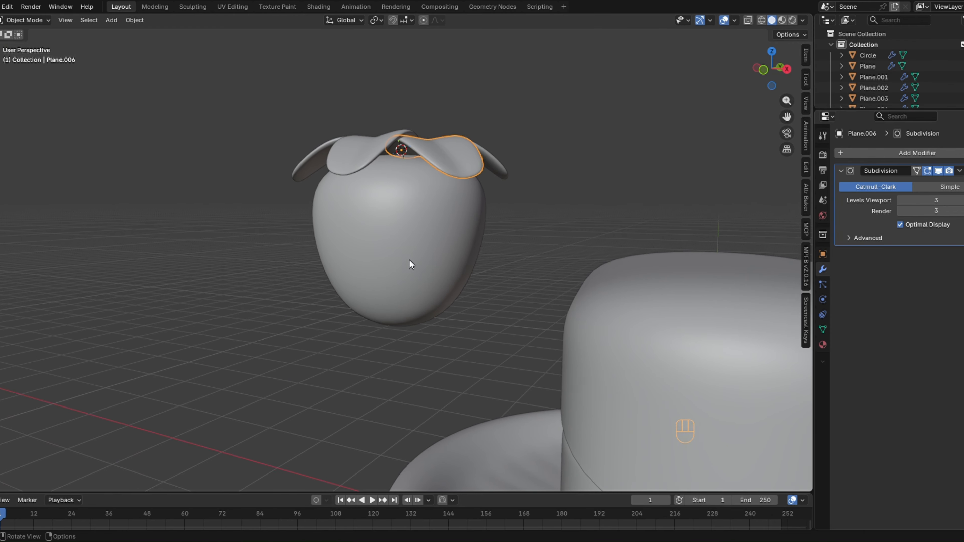
pyautogui.keyDown('shift'); pyautogui.rightClick(401, 240); pyautogui.keyUp('shift')
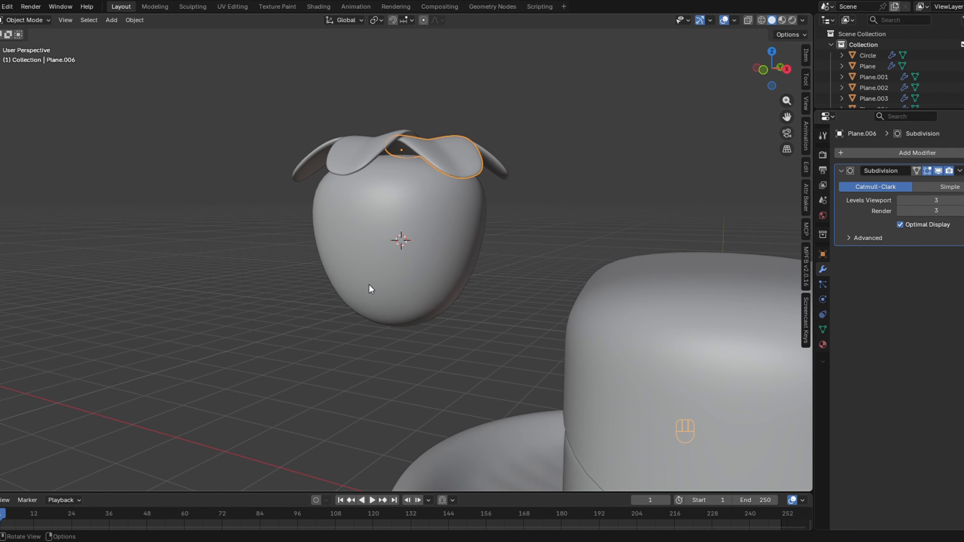
pyautogui.hotkey('shift', 'a')
pyautogui.moveTo(339, 288)
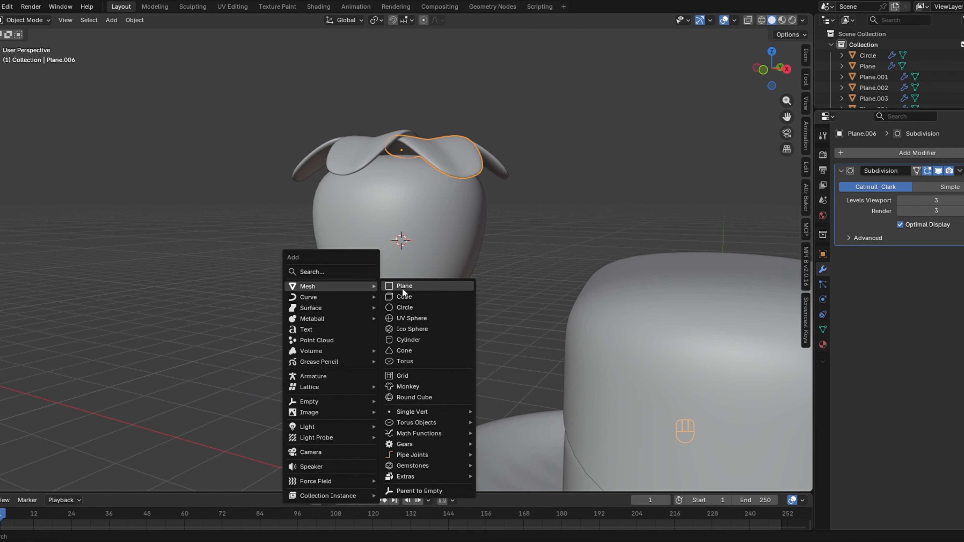
pyautogui.click(404, 298)
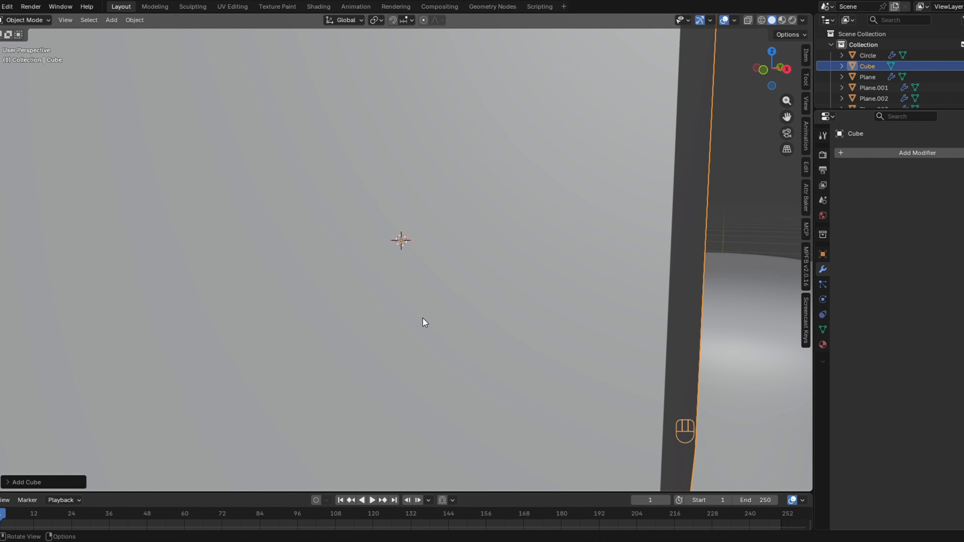
pyautogui.press('s')
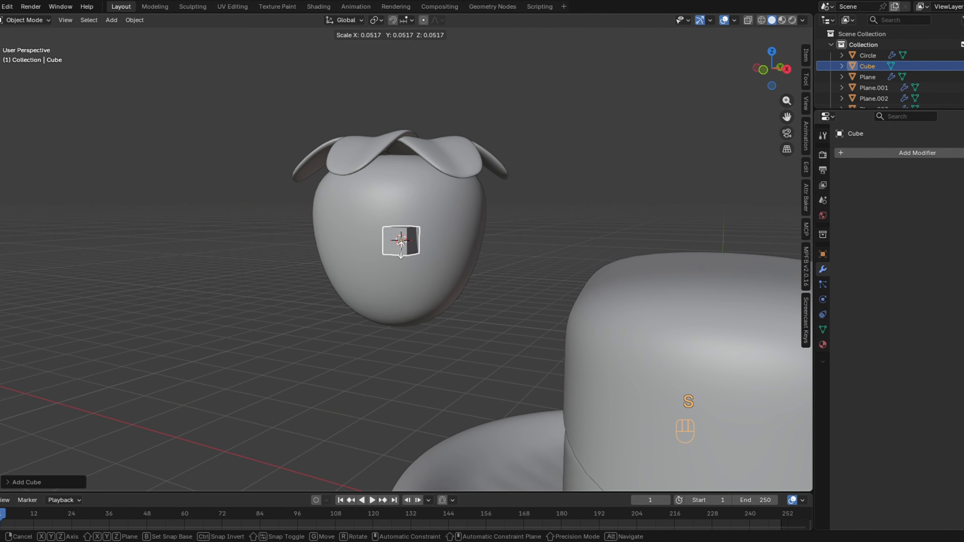
pyautogui.click(402, 250)
# Give the small cube a level 2 Subdivision modifier and shade it smooth.
pyautogui.press('Tab')
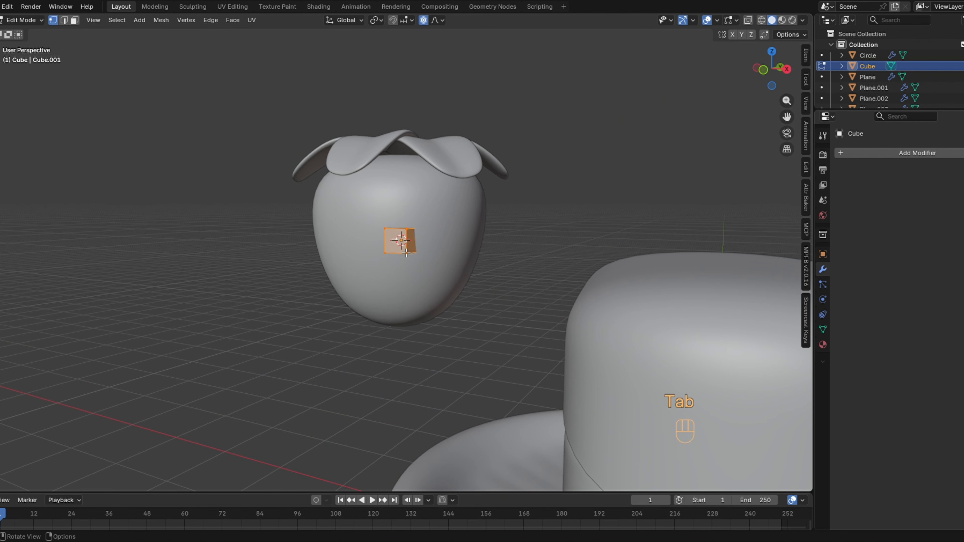
pyautogui.press('Tab')
pyautogui.hotkey('ctrl', '2')
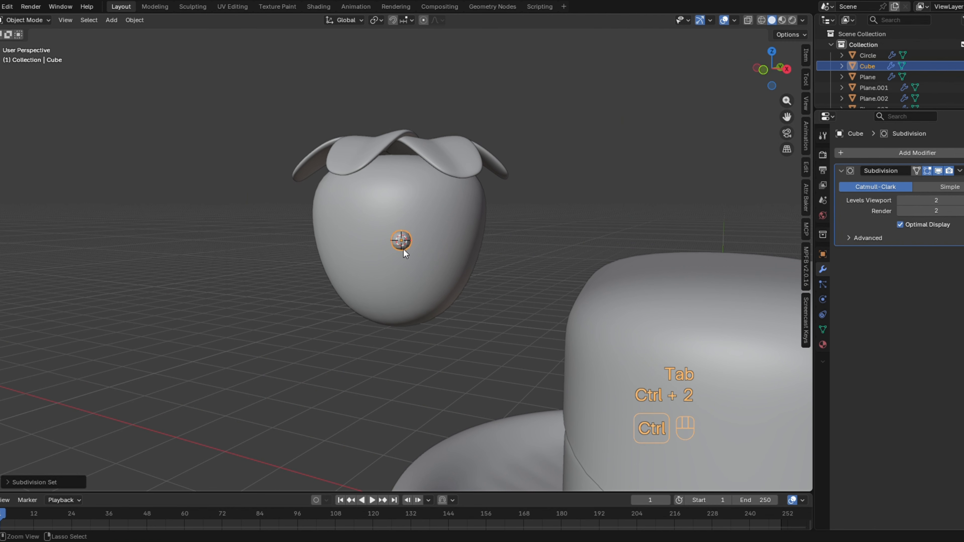
pyautogui.scroll(5, 404, 244)
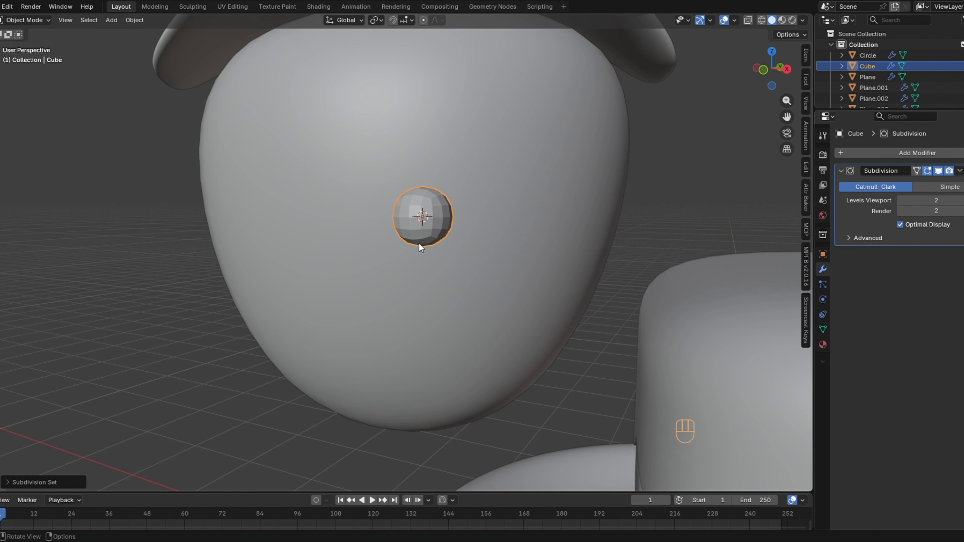
pyautogui.rightClick(421, 243)
pyautogui.moveTo(419, 231)
pyautogui.click(359, 184)
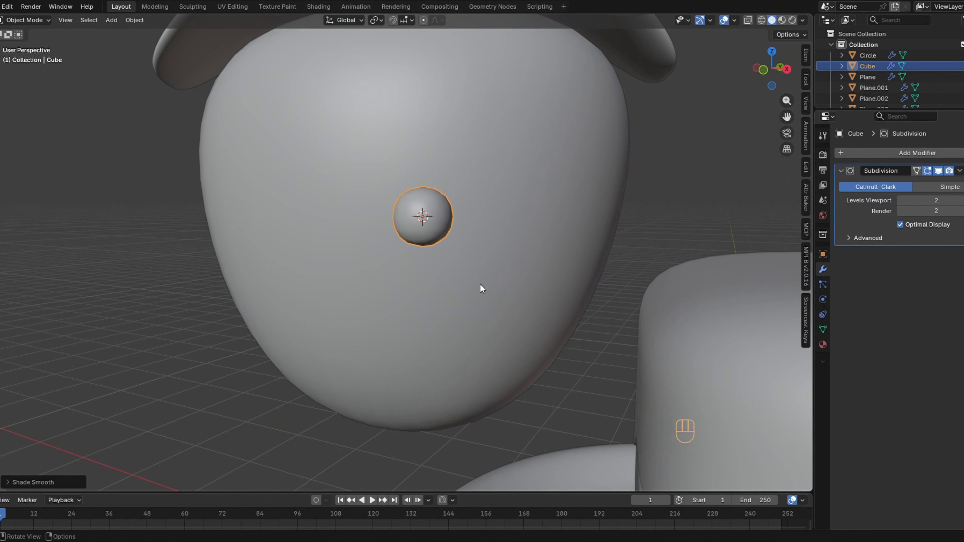
# Stretch the small rounded cube slightly along Z into an upright oval seed.
pyautogui.keyDown('shift'); pyautogui.moveTo(480, 285); pyautogui.dragTo(454, 352, button='middle'); pyautogui.keyUp('shift')
pyautogui.press('s')
pyautogui.press('z')
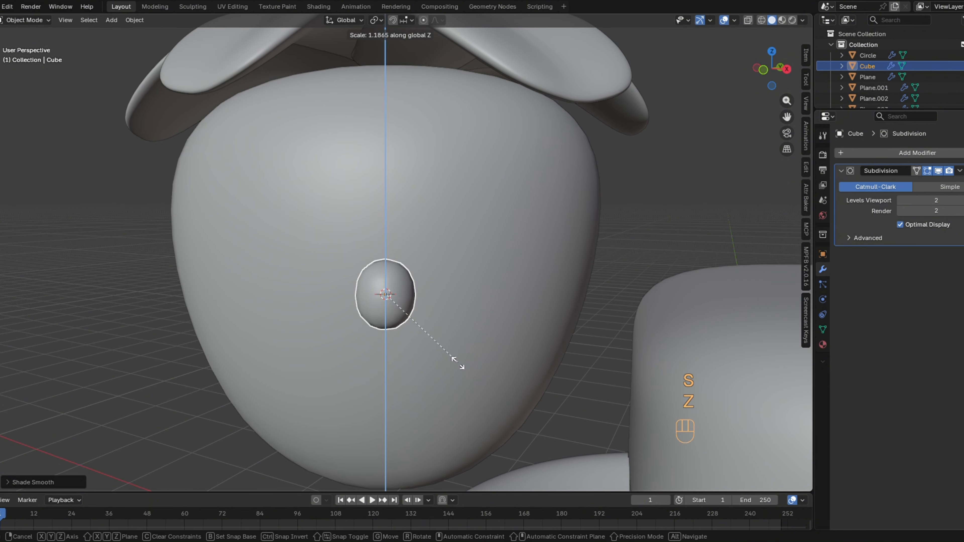
pyautogui.click(461, 370)
pyautogui.scroll(-3, 461, 368)
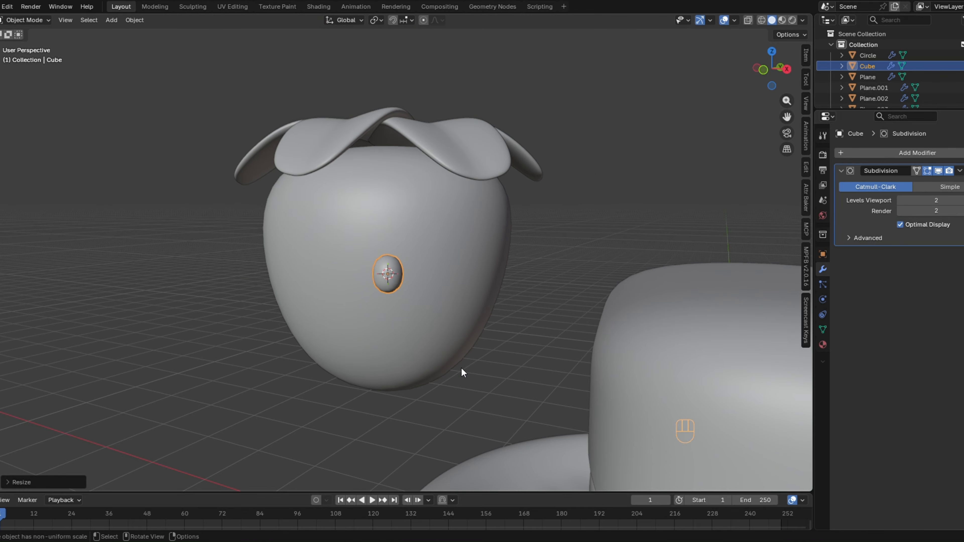
# Nudge the oval seed slightly so that it sits partly embedded in the fruit's surface.
pyautogui.moveTo(461, 369); pyautogui.dragTo(380, 364, button='middle')
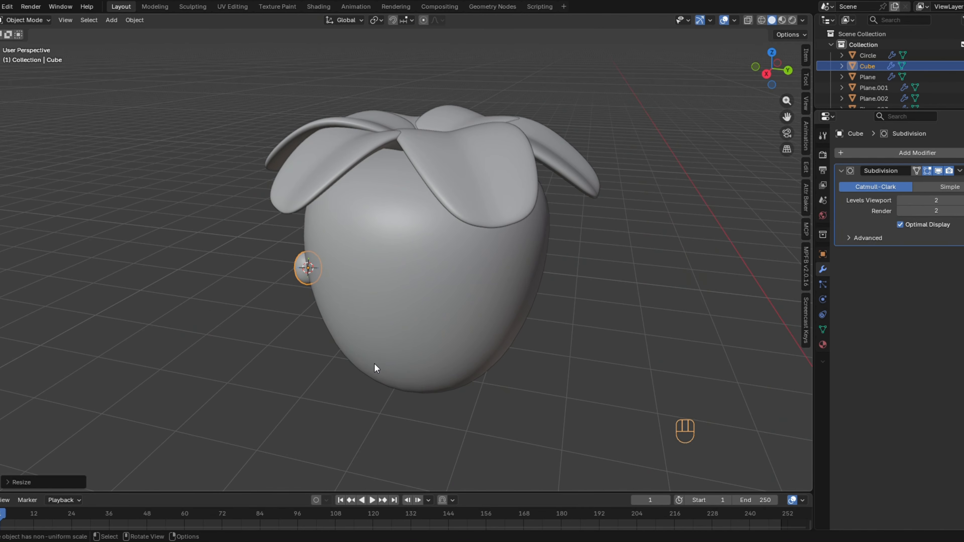
pyautogui.press('g')
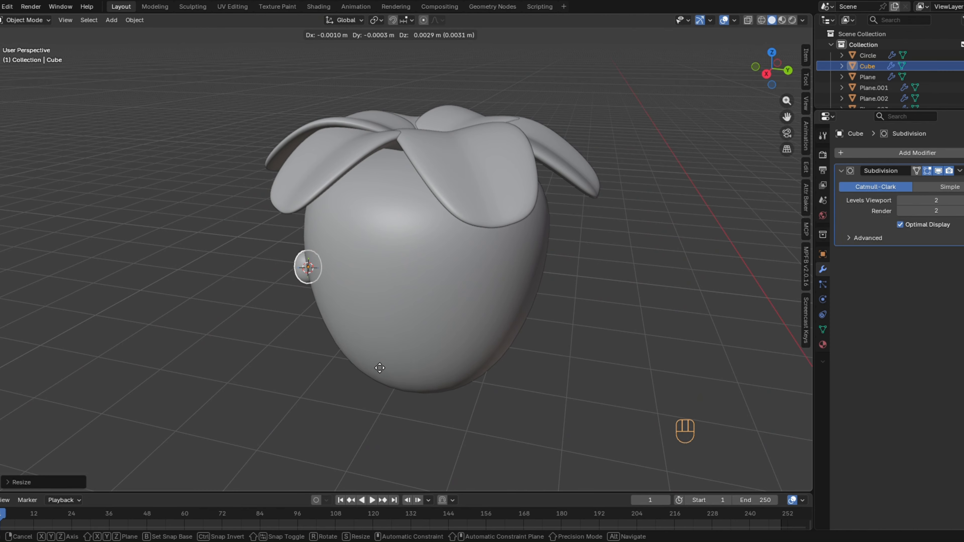
pyautogui.click(373, 363)
pyautogui.moveTo(373, 362); pyautogui.dragTo(427, 373, button='middle')
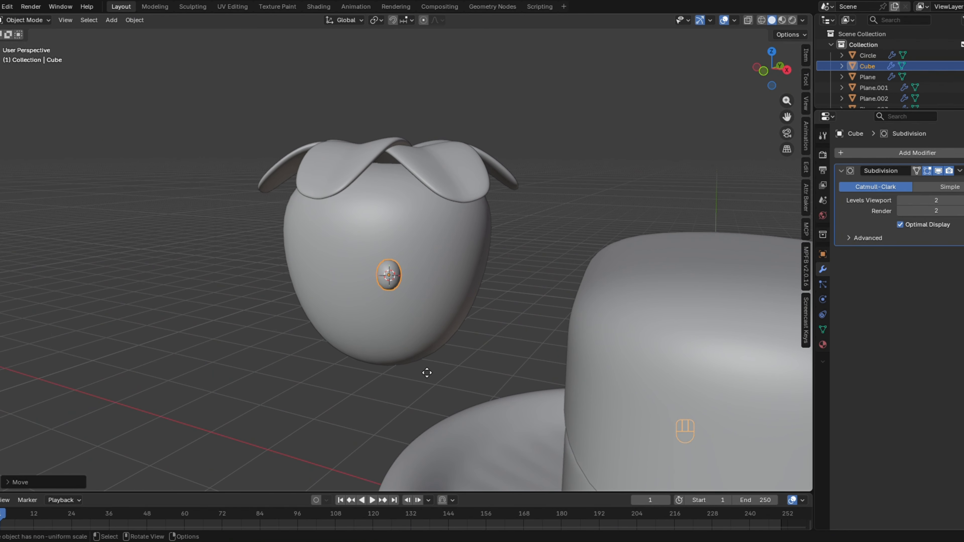
# Raise the oval seed slightly on the fruit and enable snapping with Face Project as the snap target.
pyautogui.press('g')
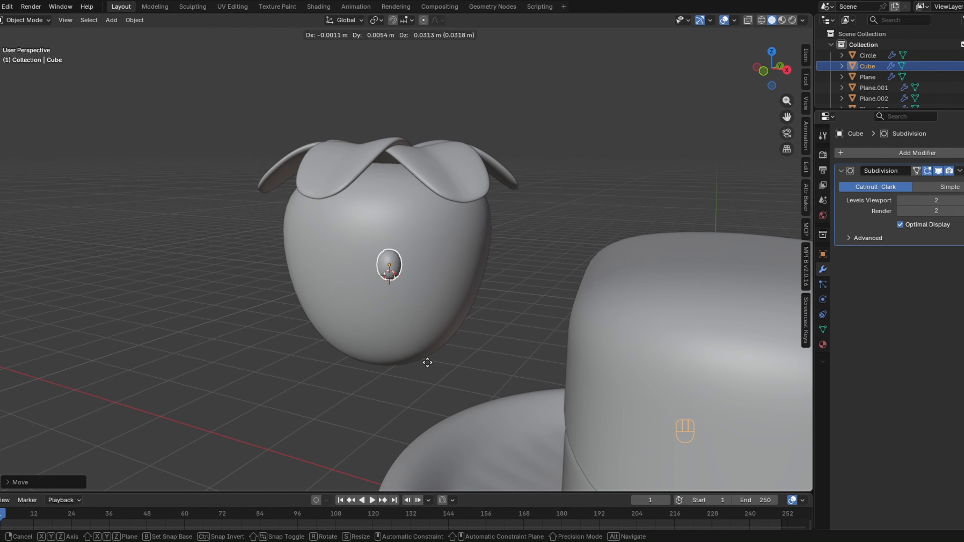
pyautogui.click(428, 363)
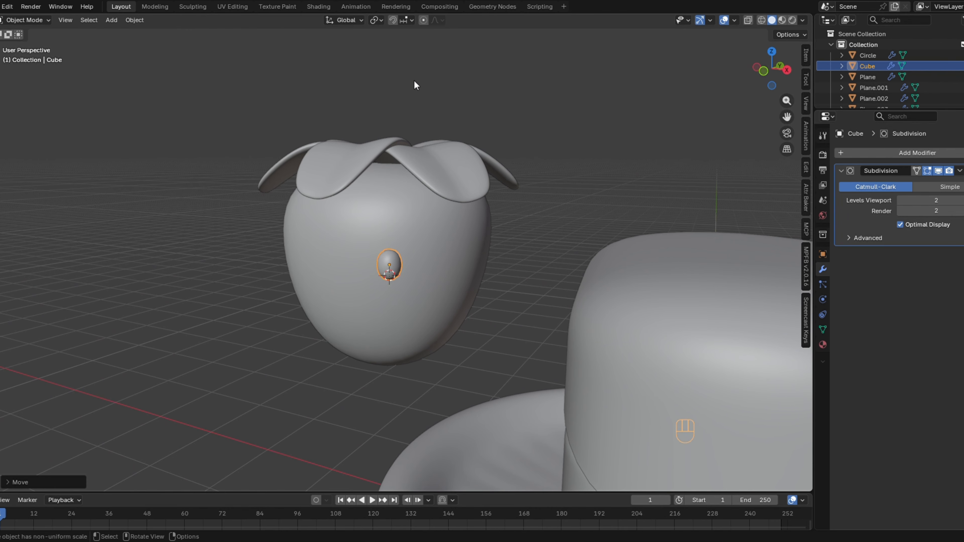
pyautogui.click(405, 20)
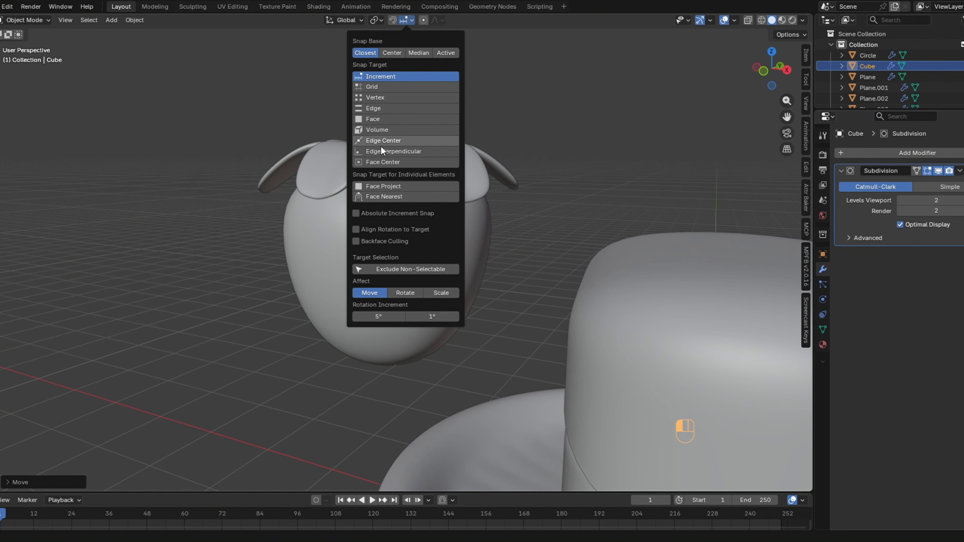
pyautogui.click(381, 186)
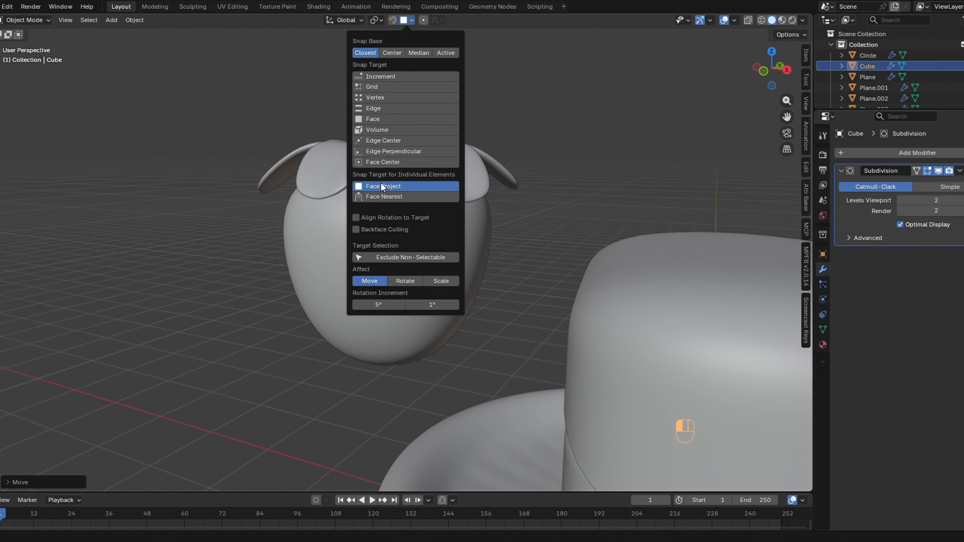
pyautogui.click(392, 21)
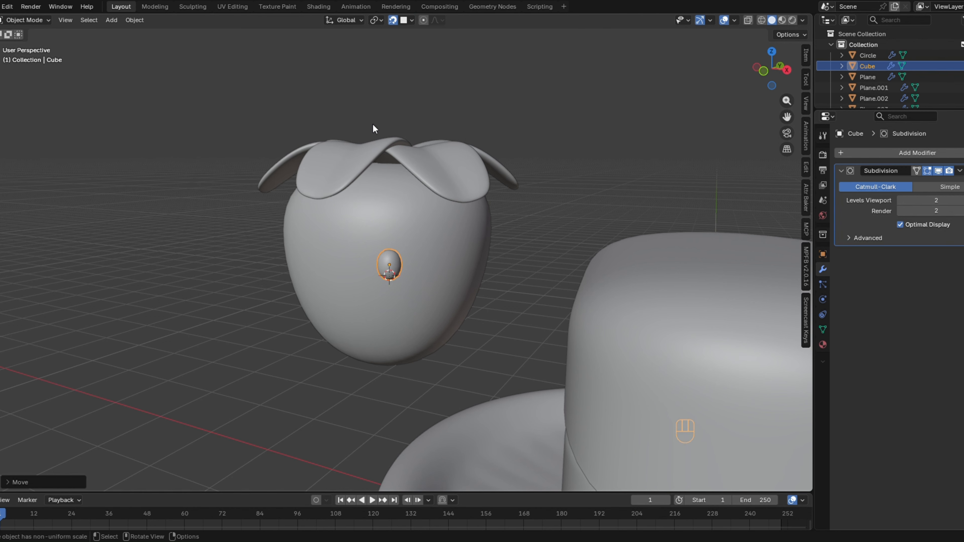
pyautogui.click(522, 131)
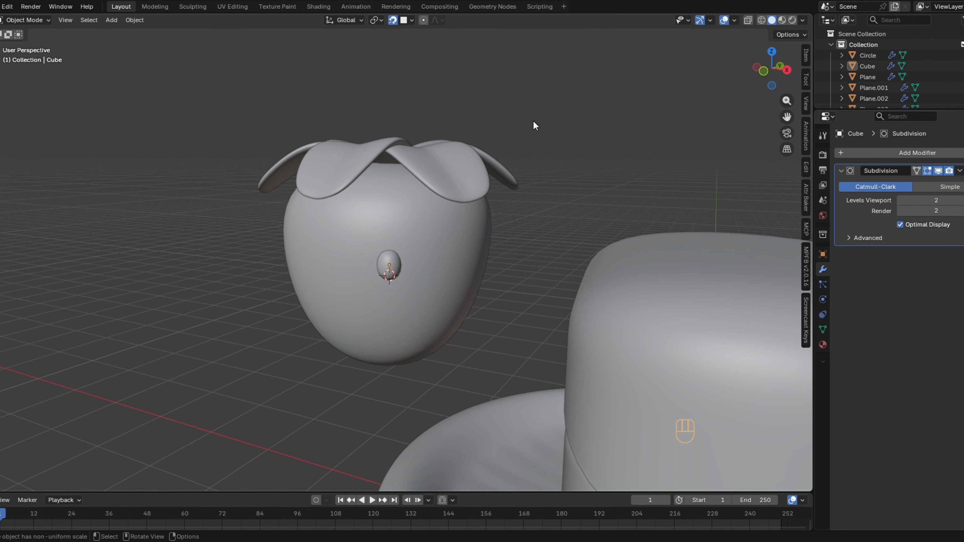
# Set the pivot point to the 3D Cursor and move the cursor to the centre of the fruit cage's bottom face.
pyautogui.press('.')
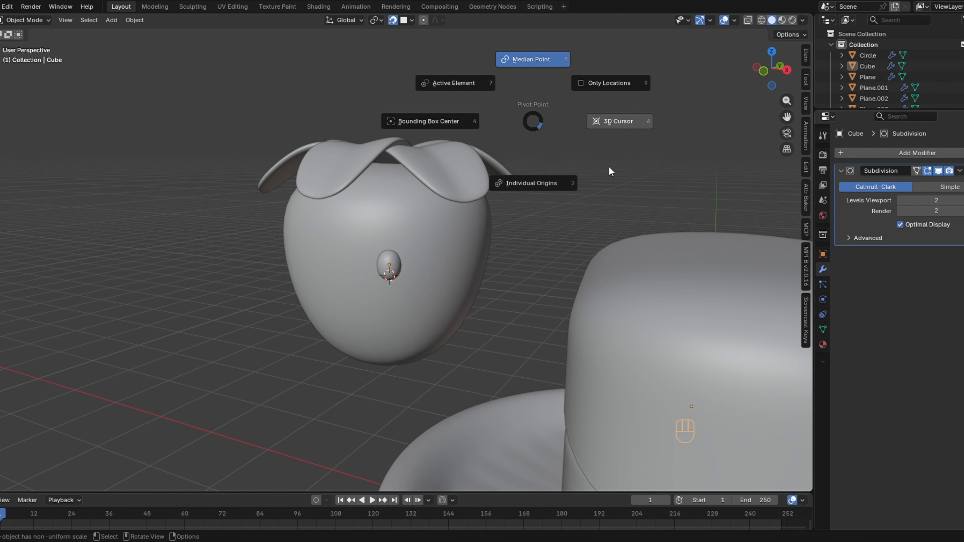
pyautogui.click(618, 125)
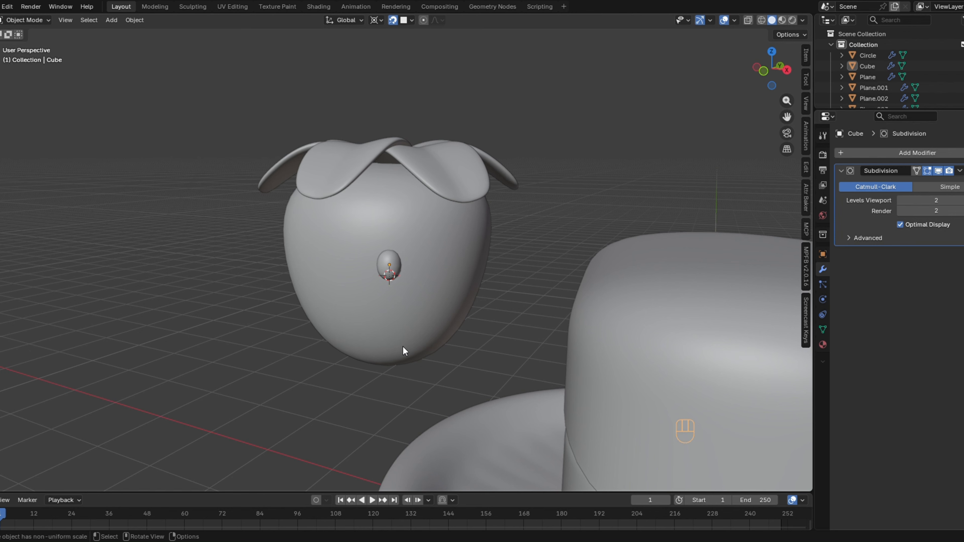
pyautogui.click(392, 359)
pyautogui.press('Tab')
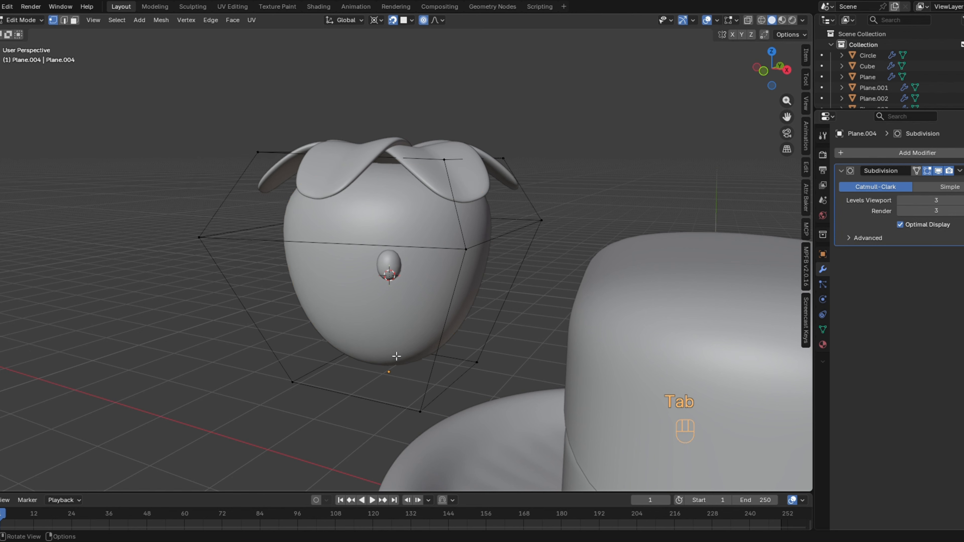
pyautogui.moveTo(393, 354); pyautogui.dragTo(398, 355, button='middle')
pyautogui.press('3')
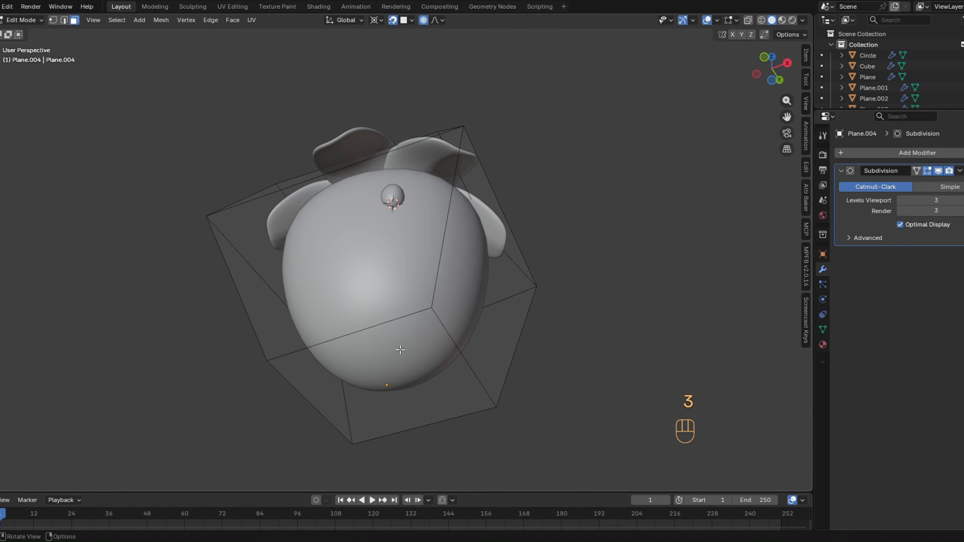
pyautogui.click(397, 359)
pyautogui.hotkey('shift', 's')
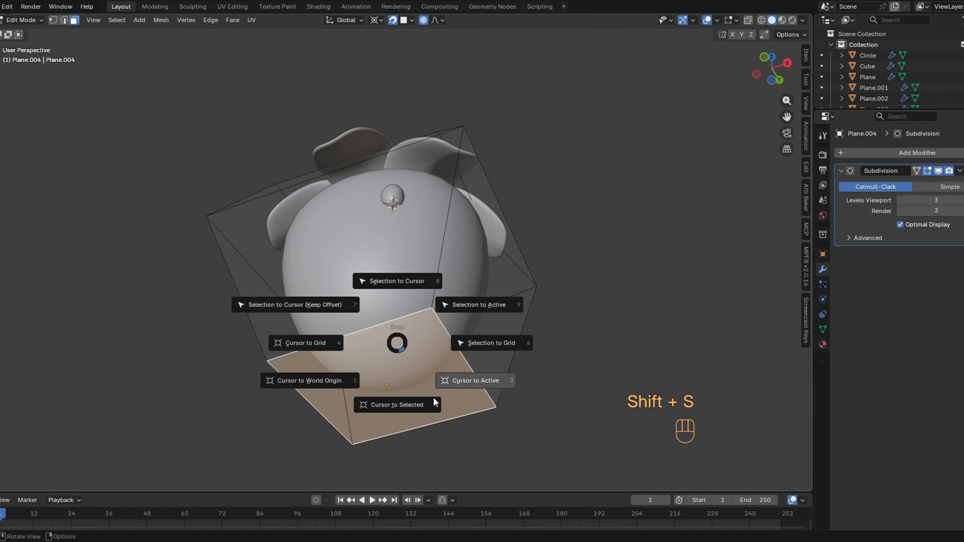
pyautogui.click(406, 408)
pyautogui.press('Tab')
# Make a linked duplicate of the oval seed and rotate it roughly 65° around the global Z axis about the 3D cursor.
pyautogui.moveTo(406, 402); pyautogui.dragTo(455, 300, button='middle')
pyautogui.click(403, 249)
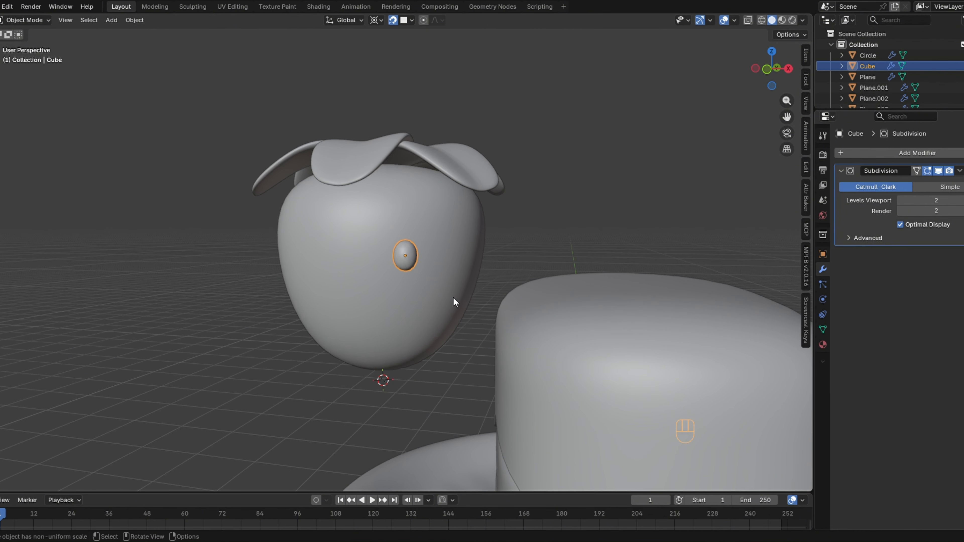
pyautogui.hotkey('alt', 'd')
pyautogui.press('r')
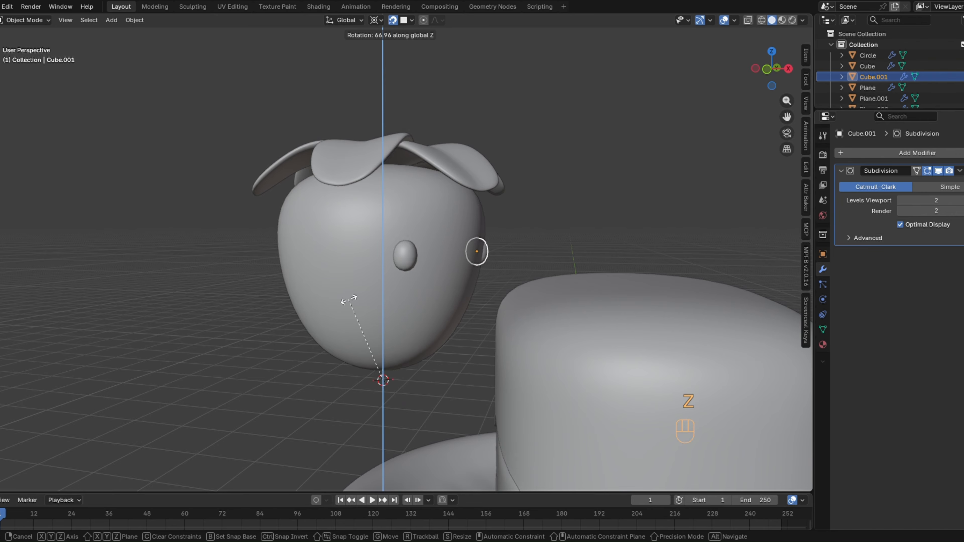
pyautogui.click(354, 300)
pyautogui.moveTo(354, 300); pyautogui.dragTo(324, 303, button='middle')
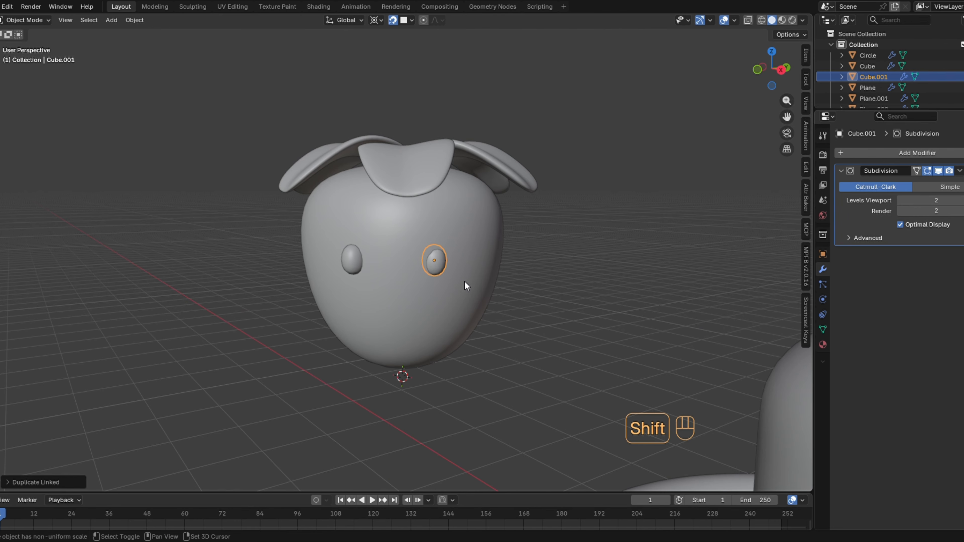
# Repeat the rotated linked duplication five times to ring the fruit with seeds.
pyautogui.hotkey('shift', 'r')
pyautogui.hotkey('shift', 'r')
pyautogui.hotkey('shift', 'r')
pyautogui.hotkey('shift', 'r')
pyautogui.hotkey('shift', 'r')
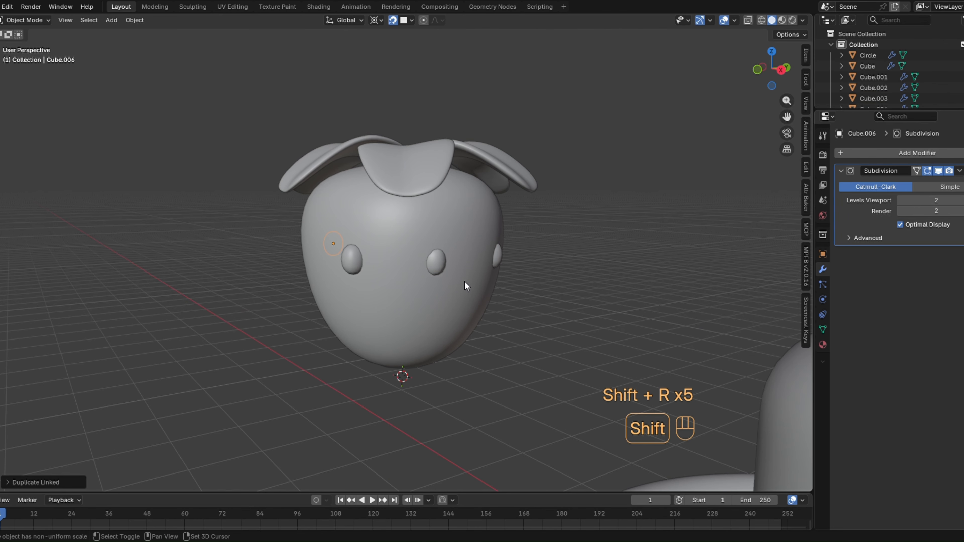
# Place a linked duplicate of the original seed lower on the fruit's surface, between two seeds of the ring.
pyautogui.moveTo(466, 285); pyautogui.dragTo(438, 270, button='middle')
pyautogui.click(420, 269)
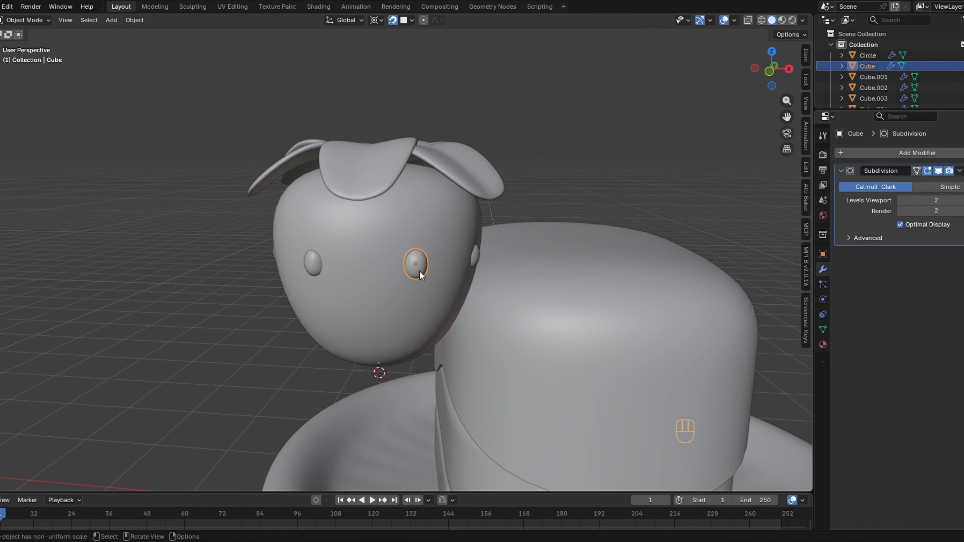
pyautogui.hotkey('alt', 'd')
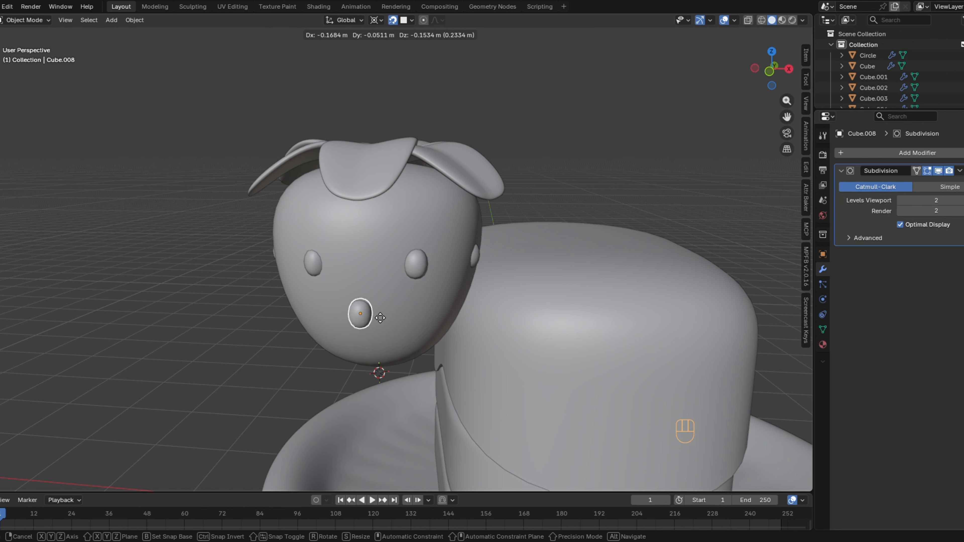
pyautogui.click(374, 311)
pyautogui.moveTo(375, 310); pyautogui.dragTo(380, 318, button='middle')
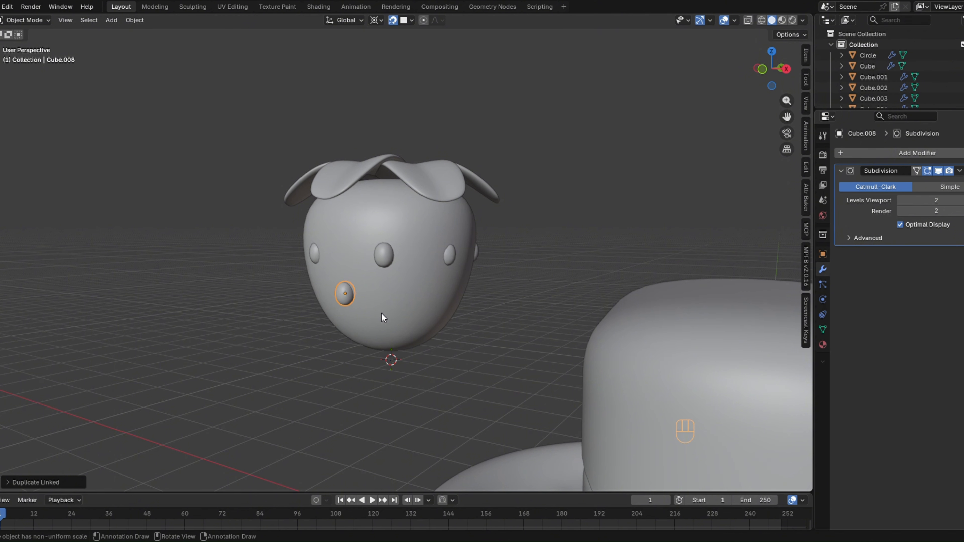
# Make a linked duplicate of the second-row seed and rotate it about the global Z axis to the neighbouring spot on the strawberry.
pyautogui.hotkey('alt', 'd')
pyautogui.press('r')
pyautogui.press('z')
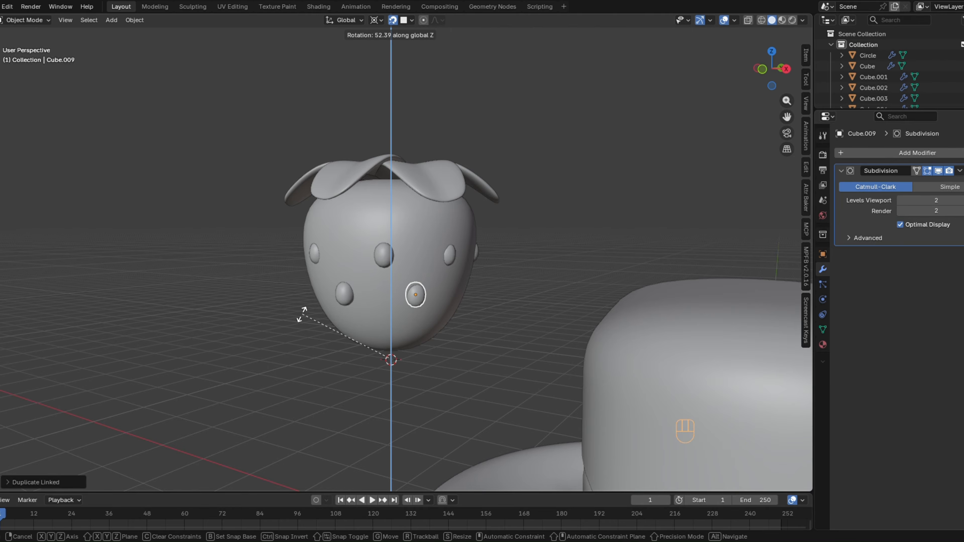
pyautogui.click(293, 320)
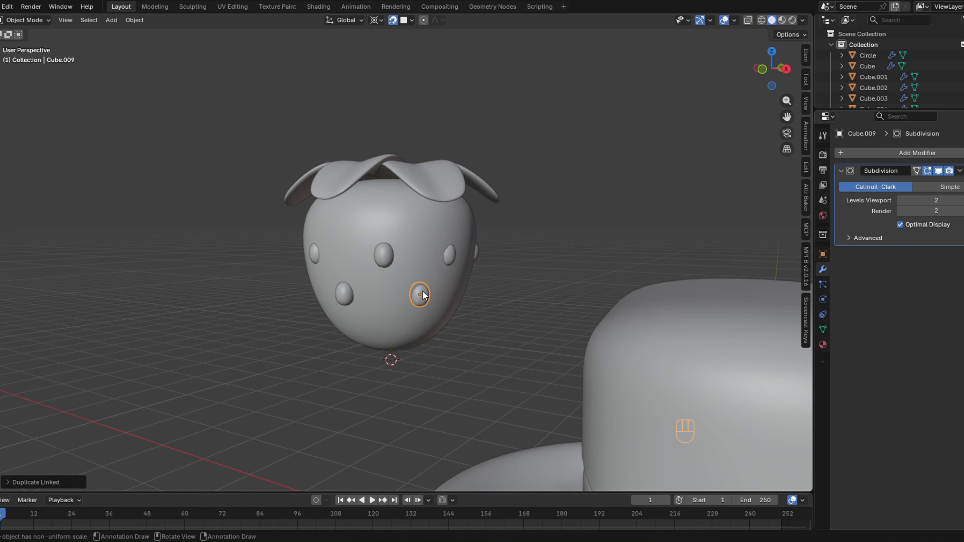
# Repeat the rotated linked duplication five times to complete the second row of seeds around the strawberry.
pyautogui.hotkey('shift', 'r')
pyautogui.hotkey('shift', 'r')
pyautogui.hotkey('shift', 'r')
pyautogui.hotkey('shift', 'r')
pyautogui.hotkey('shift', 'r')
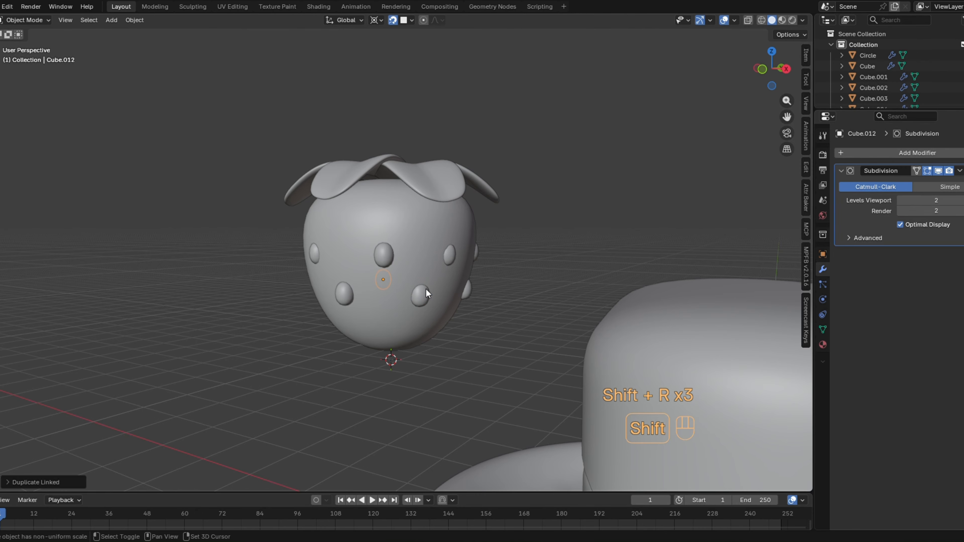
# Rotate the sunken seed in the upper row slightly around the 3D cursor so it sits out on the strawberry's surface.
pyautogui.moveTo(426, 289); pyautogui.dragTo(392, 297, button='middle')
pyautogui.click(315, 261)
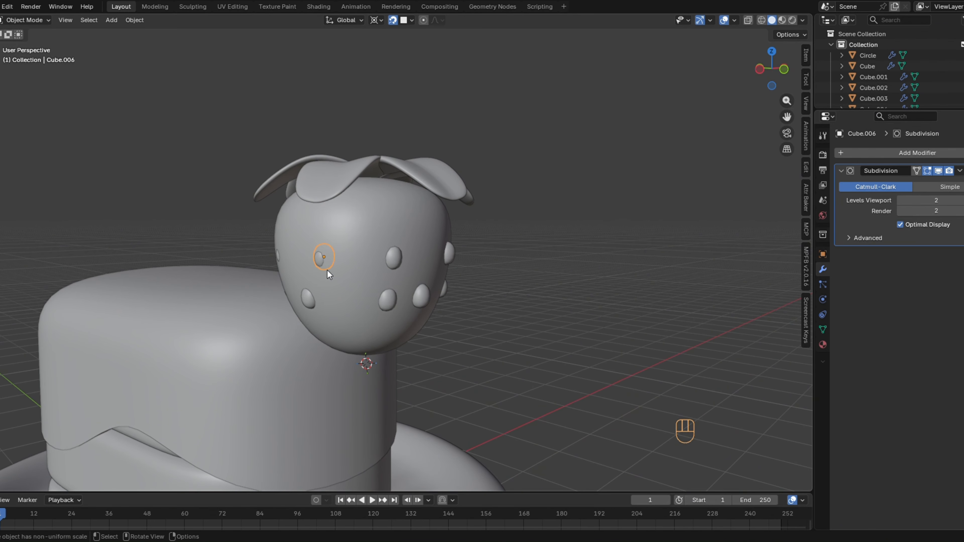
pyautogui.moveTo(327, 269); pyautogui.dragTo(372, 289, button='middle')
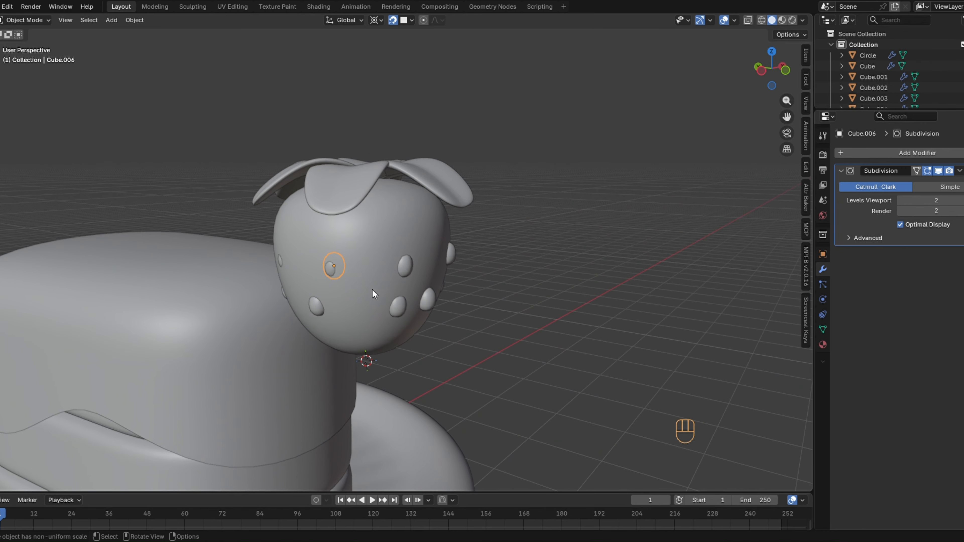
pyautogui.press('r')
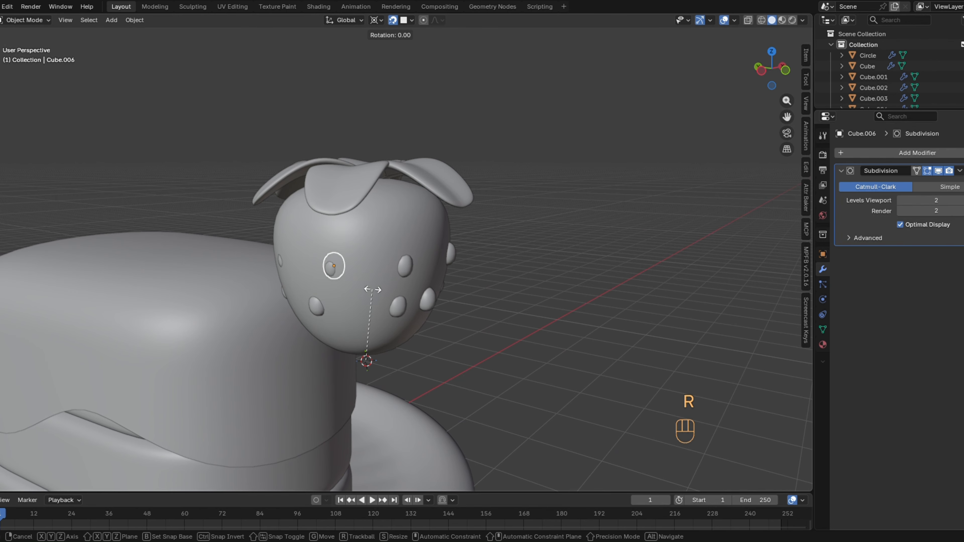
pyautogui.click(366, 292)
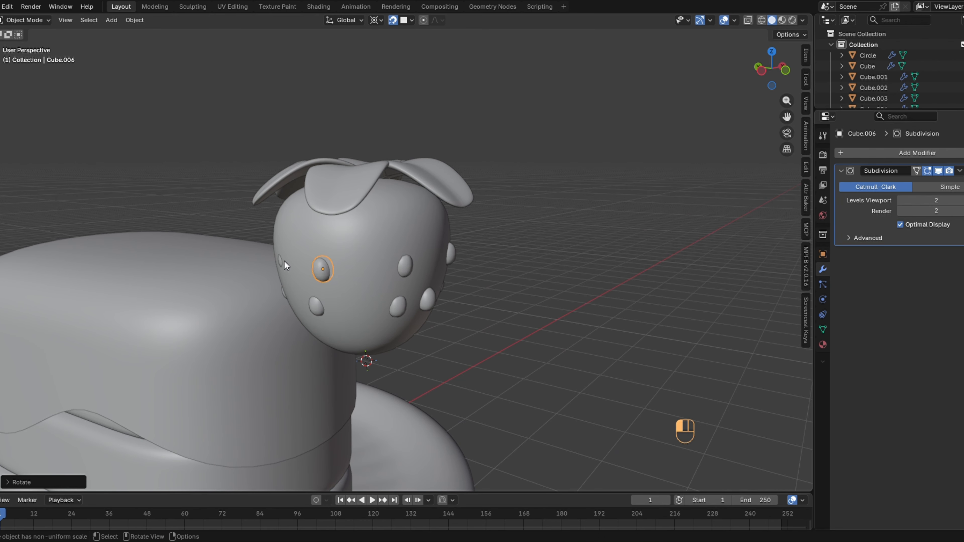
# Rotate the next upper-row seed, at the strawberry's edge, outward around the 3D cursor as well.
pyautogui.click(366, 270)
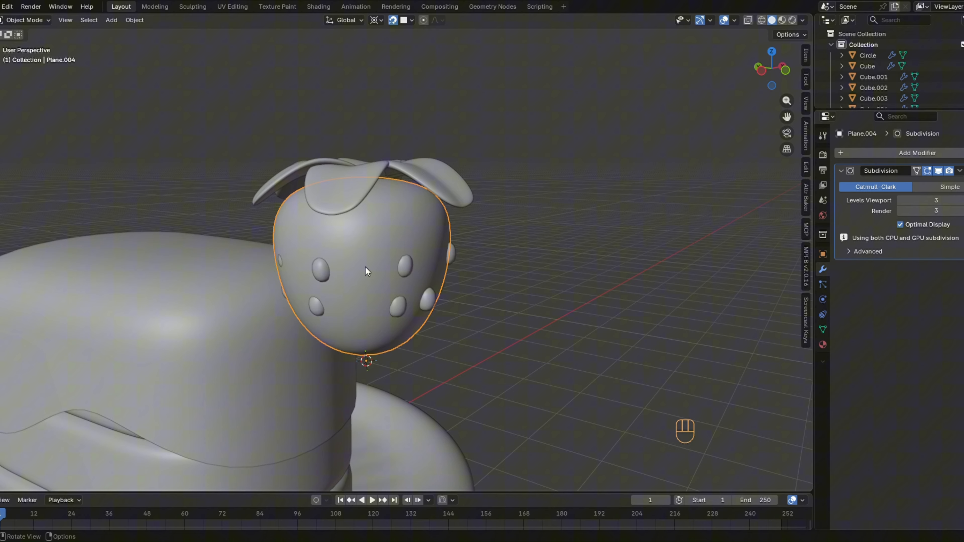
pyautogui.click(280, 261)
pyautogui.press('r')
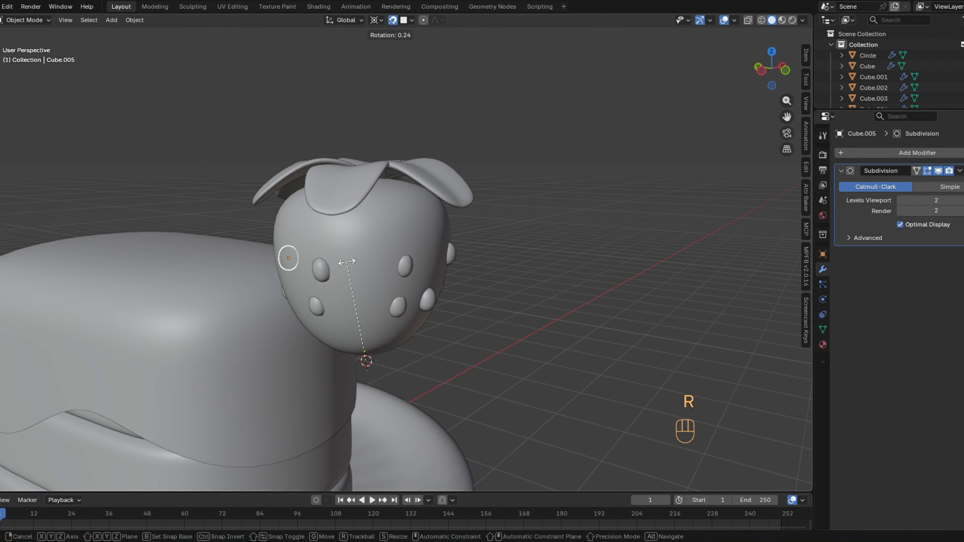
pyautogui.click(340, 265)
# Move a seed slightly to adjust its placement on the strawberry's surface.
pyautogui.moveTo(340, 265); pyautogui.dragTo(413, 262, button='middle')
pyautogui.click(358, 292)
pyautogui.press('g')
pyautogui.click(360, 309)
pyautogui.click(364, 295)
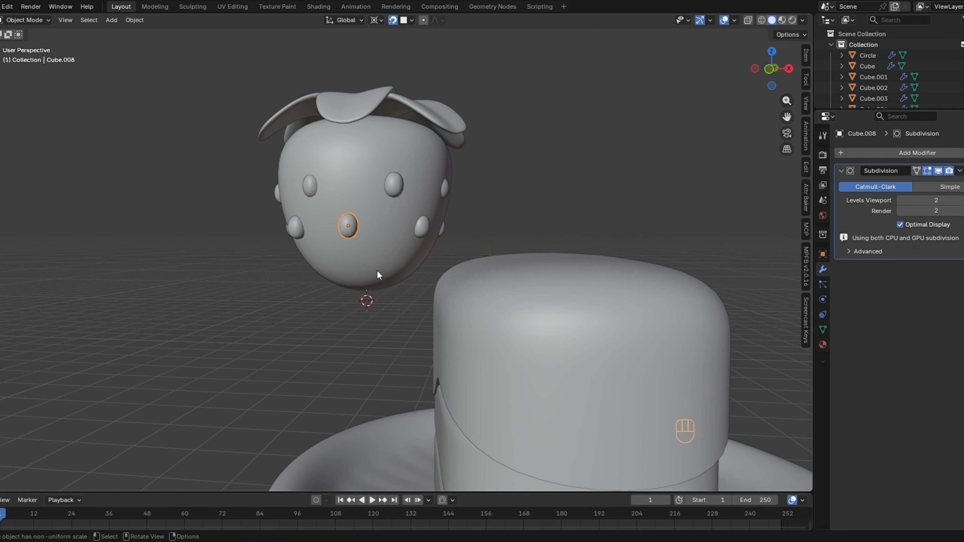
# Make a linked duplicate of the second-row seed and place it about 0.18 m away near the strawberry's tip.
pyautogui.scroll(1, 377, 270)
pyautogui.scroll(-1, 374, 270)
pyautogui.click(356, 304)
pyautogui.hotkey('alt', 'd')
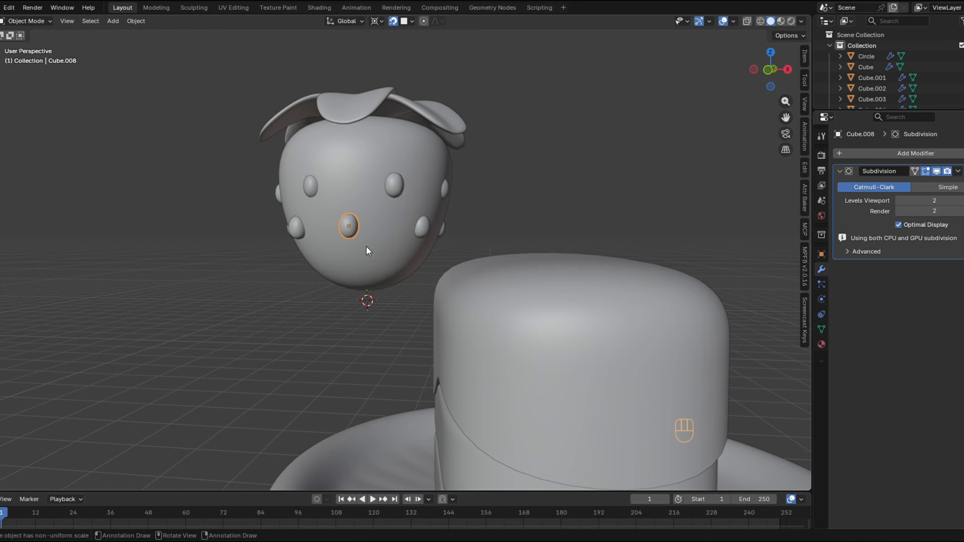
pyautogui.hotkey('alt', 'd')
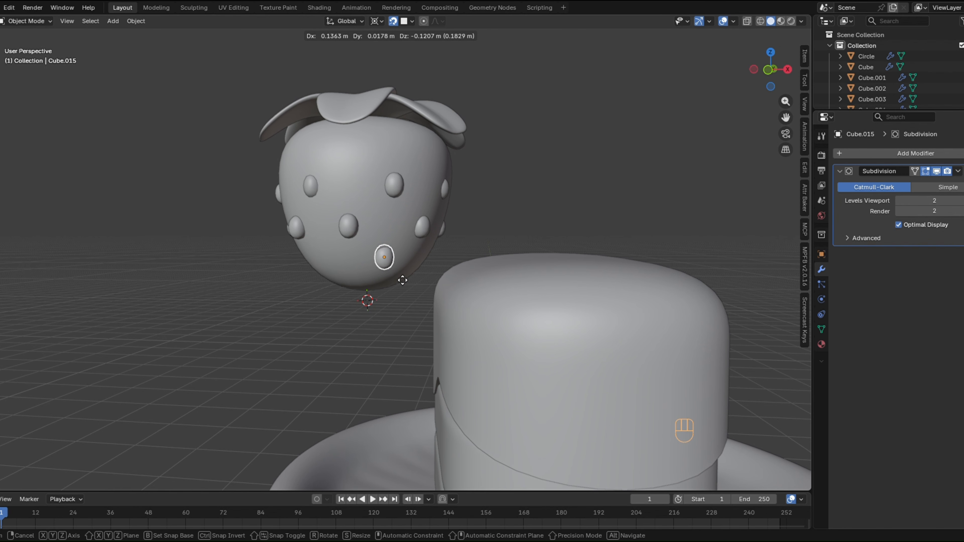
pyautogui.click(402, 281)
# Make a linked duplicate of the seed near the tip and rotate it about 77° around the global Z axis.
pyautogui.moveTo(403, 282); pyautogui.dragTo(396, 288, button='middle')
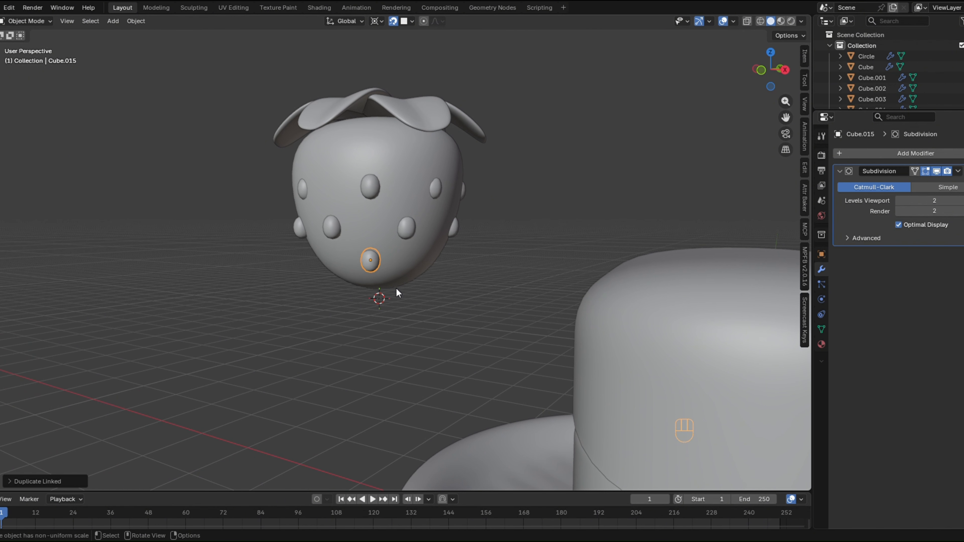
pyautogui.hotkey('alt', 'd')
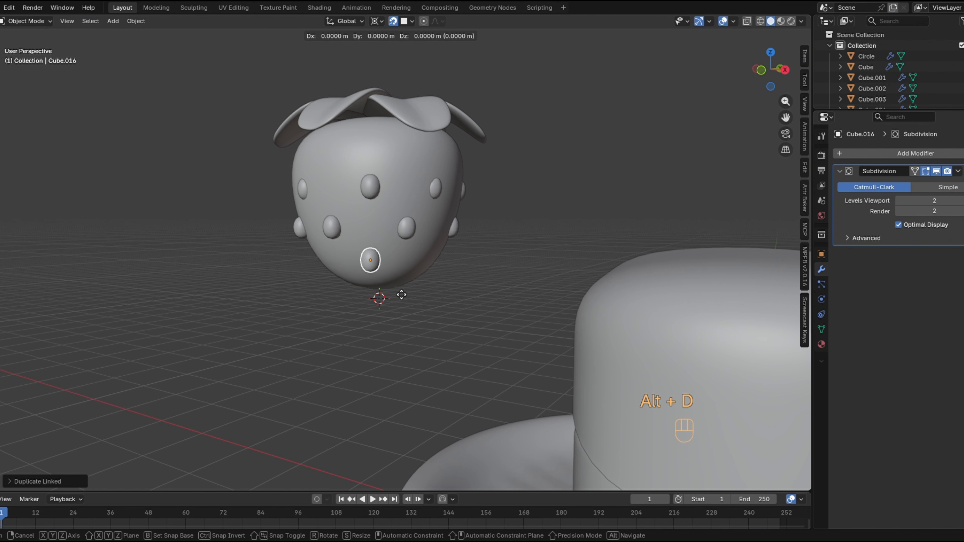
pyautogui.press('r')
pyautogui.press('z')
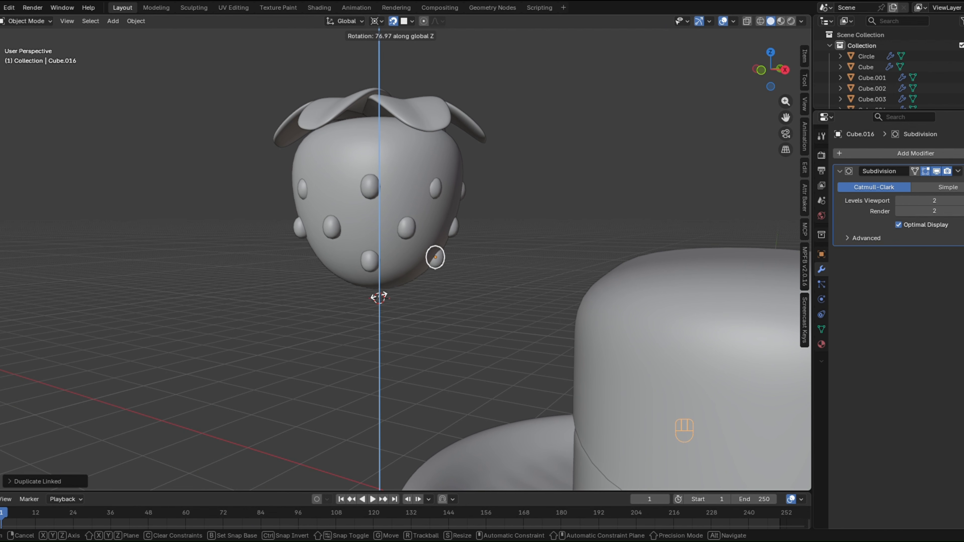
pyautogui.click(379, 298)
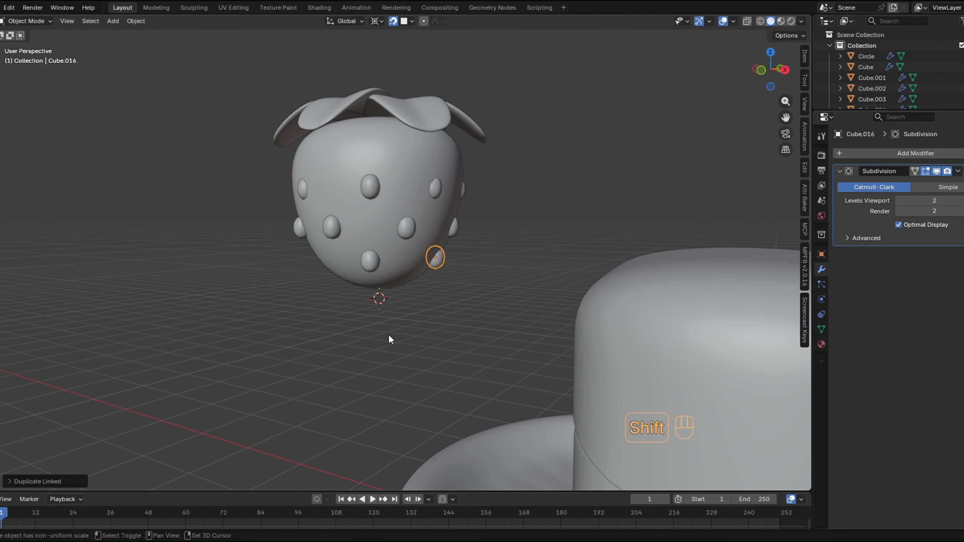
# Repeat the rotated linked duplication three times to continue the bottom row of seeds.
pyautogui.hotkey('shift', 'r')
pyautogui.hotkey('shift', 'r')
pyautogui.hotkey('shift', 'r')
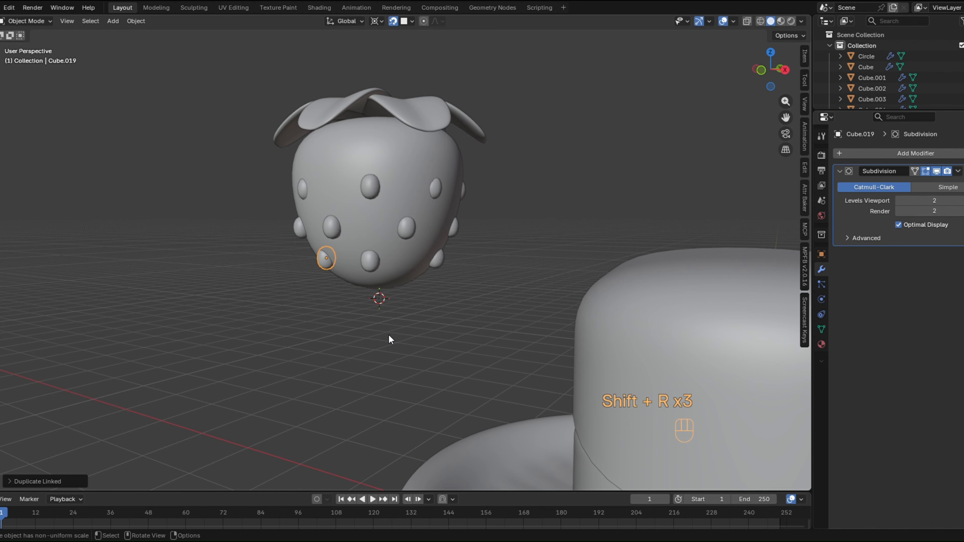
# Move the last bottom-row seed slightly down along the strawberry's surface.
pyautogui.moveTo(389, 336); pyautogui.dragTo(368, 338, button='middle')
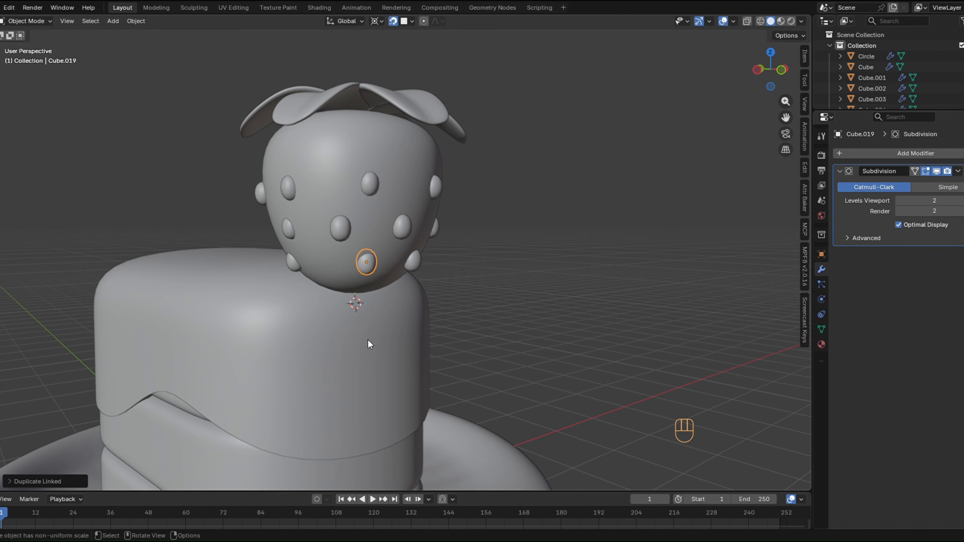
pyautogui.press('g')
pyautogui.click(365, 347)
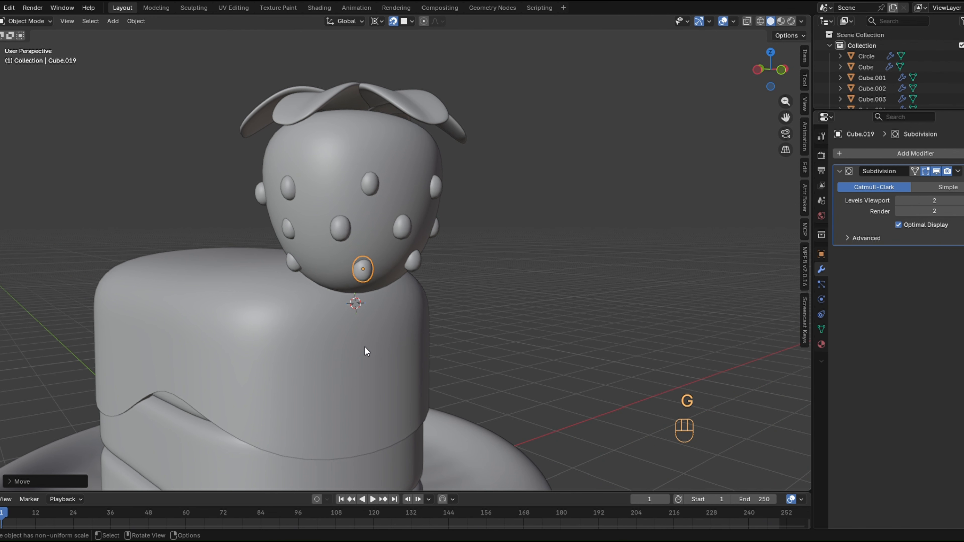
# Turn off snapping and select the strawberry body.
pyautogui.moveTo(364, 346)
pyautogui.mouseDown(button='middle')
pyautogui.moveTo(369, 370)
pyautogui.moveTo(357, 360)
pyautogui.mouseUp(button='middle')
pyautogui.scroll(-4, 369, 370)
pyautogui.scroll(3, 355, 360)
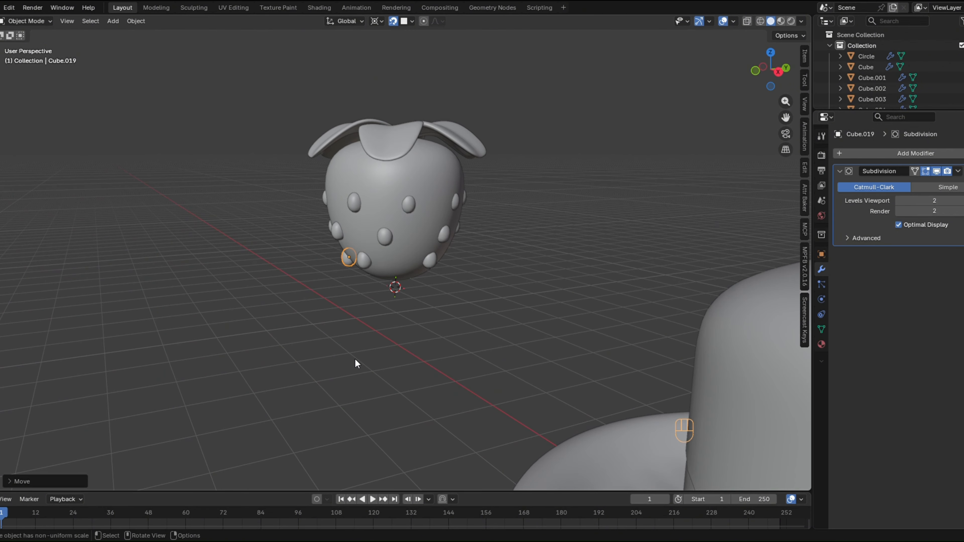
pyautogui.keyDown('shift'); pyautogui.moveTo(400, 295); pyautogui.dragTo(350, 352, button='middle'); pyautogui.keyUp('shift')
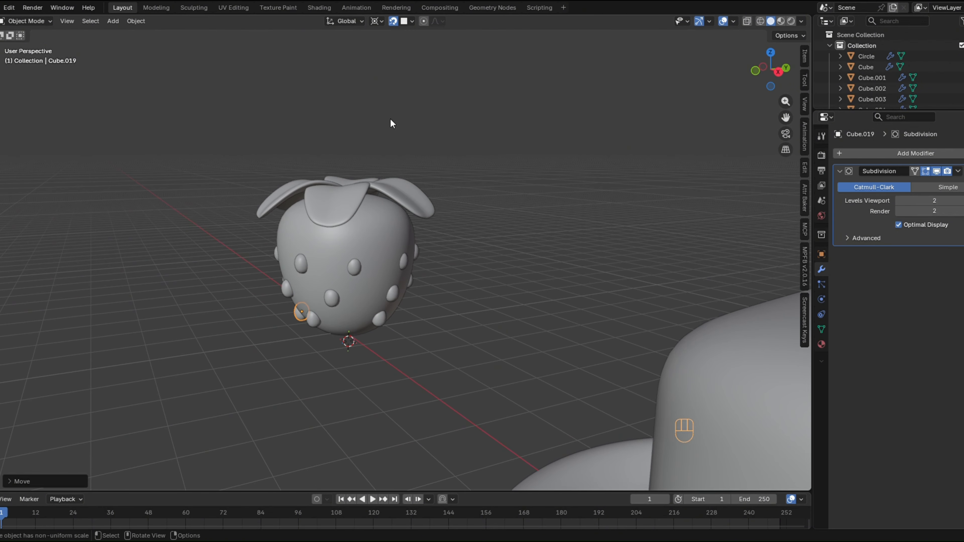
pyautogui.click(384, 240)
pyautogui.keyDown('shift'); pyautogui.moveTo(378, 327); pyautogui.dragTo(356, 248, button='middle'); pyautogui.keyUp('shift')
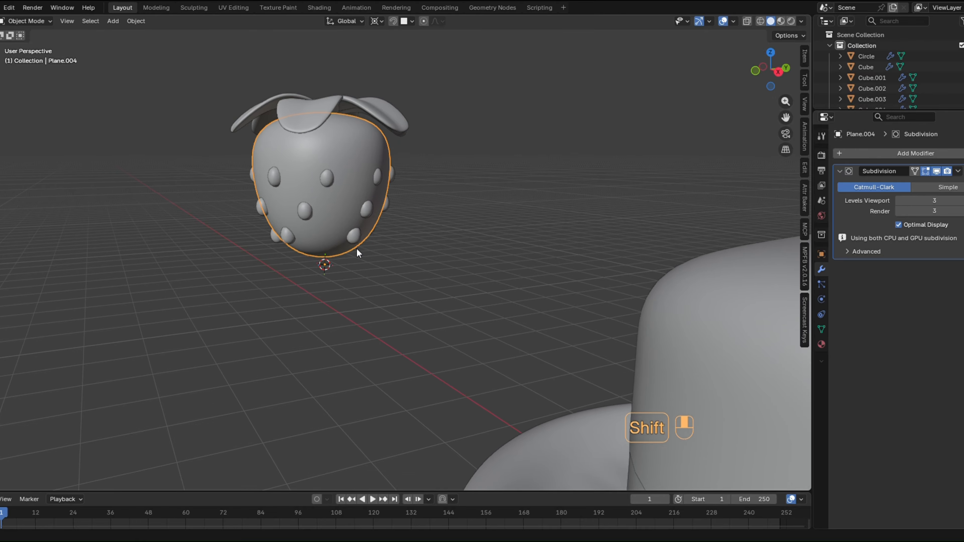
pyautogui.keyDown('shift'); pyautogui.moveTo(356, 192); pyautogui.dragTo(411, 295, button='middle'); pyautogui.keyUp('shift')
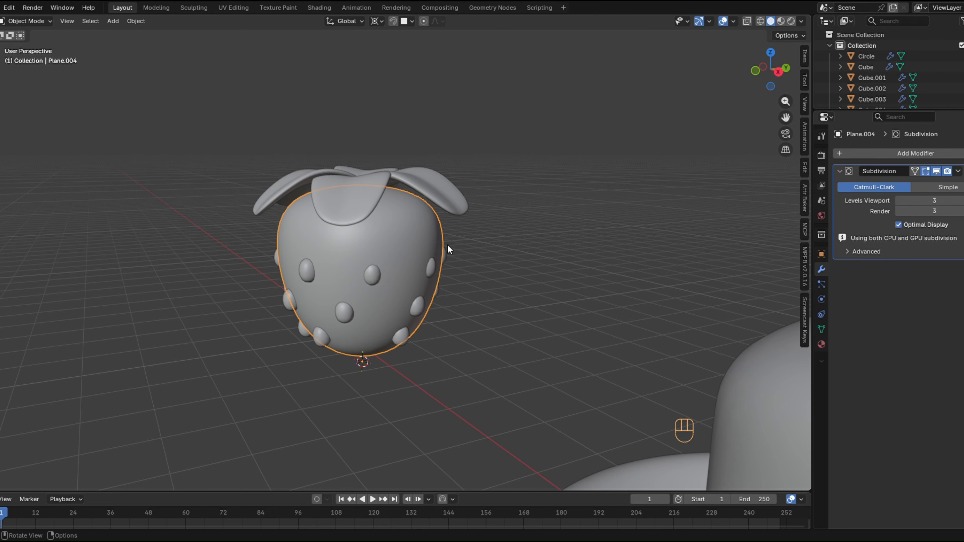
# Enlarge the Outliner and select all the strawberry's seeds, from Cube to Cube.019.
pyautogui.moveTo(837, 113); pyautogui.dragTo(872, 258)
pyautogui.click(380, 272)
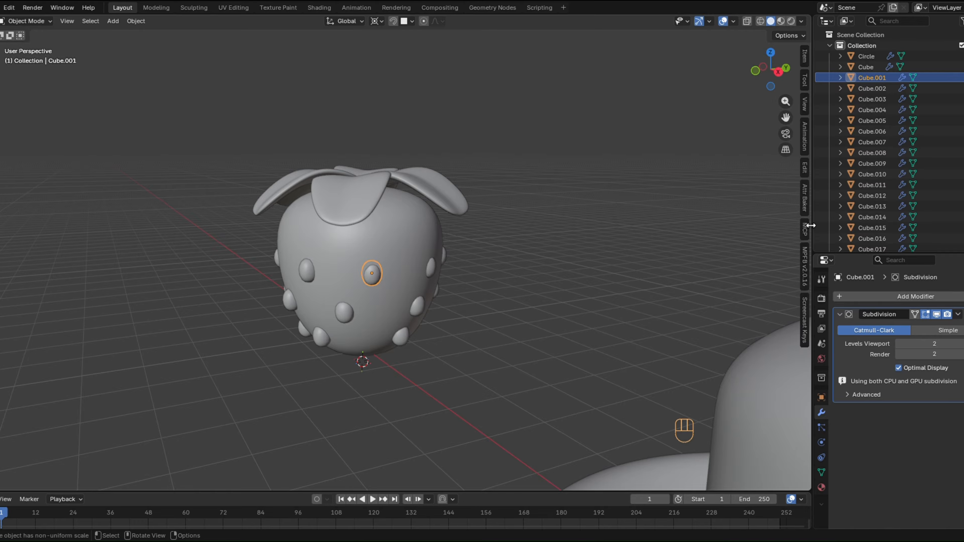
pyautogui.scroll(-4, 878, 198)
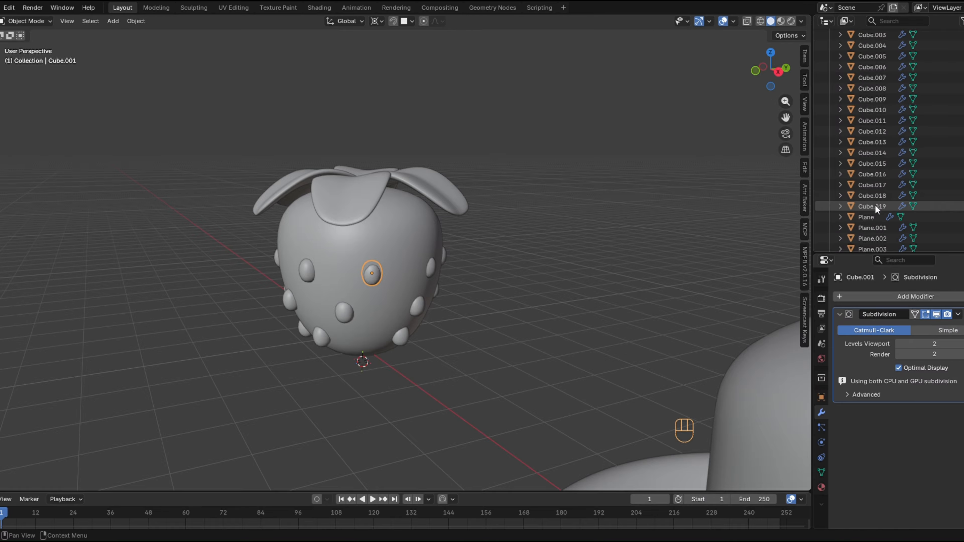
pyautogui.click(870, 206)
pyautogui.scroll(4, 864, 184)
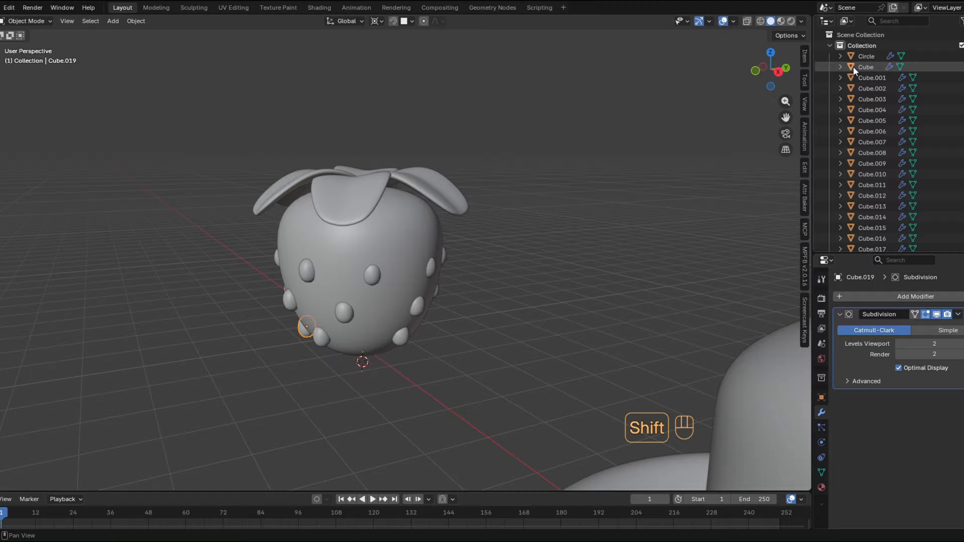
pyautogui.keyDown('shift'); pyautogui.click(840, 89); pyautogui.keyUp('shift')
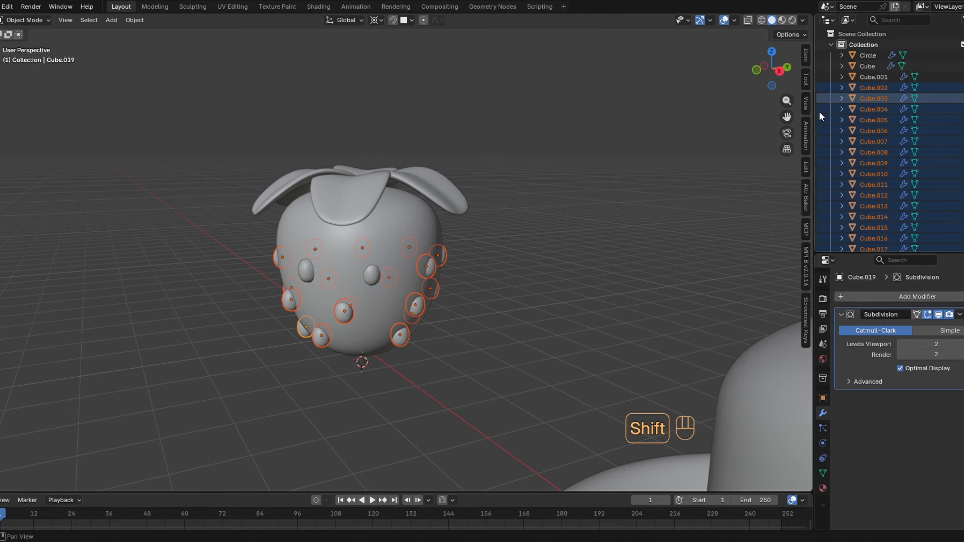
pyautogui.keyDown('shift'); pyautogui.click(859, 66); pyautogui.keyUp('shift')
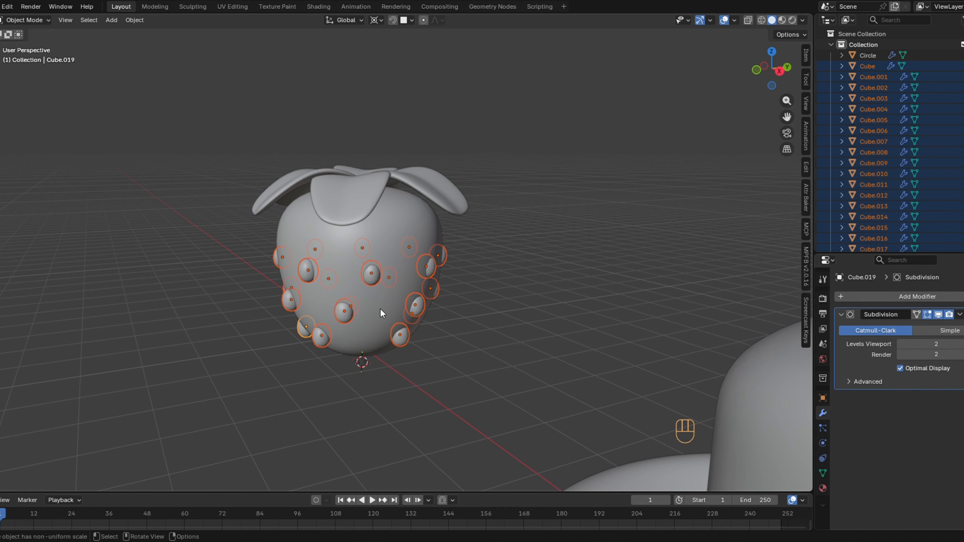
# Add all the leaves and finally the strawberry body to the seed selection, and parent them to the body using the Object option.
pyautogui.moveTo(380, 309)
pyautogui.mouseDown(button='middle')
pyautogui.moveTo(371, 314)
pyautogui.moveTo(371, 301)
pyautogui.mouseUp(button='middle')
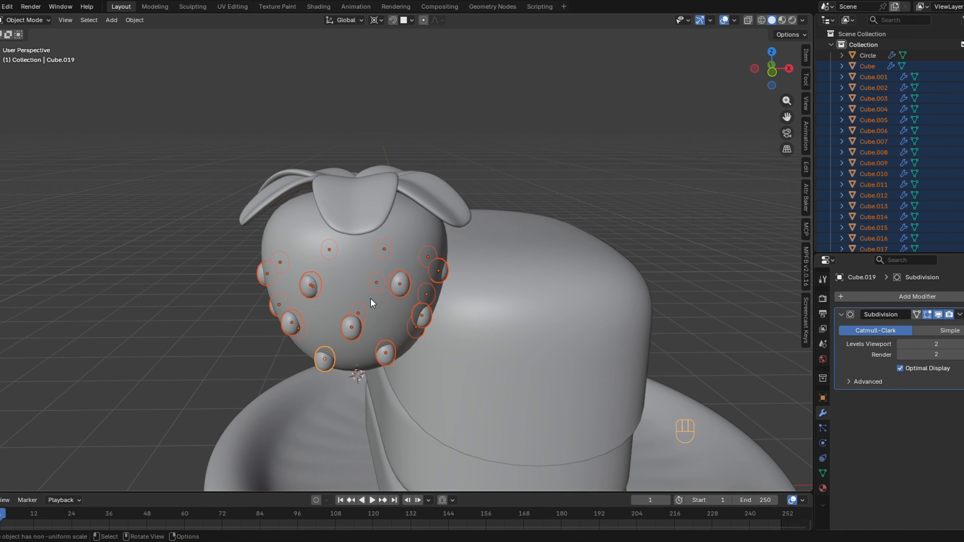
pyautogui.moveTo(370, 207); pyautogui.dragTo(363, 218, button='middle')
pyautogui.keyDown('shift'); pyautogui.click(344, 265); pyautogui.keyUp('shift')
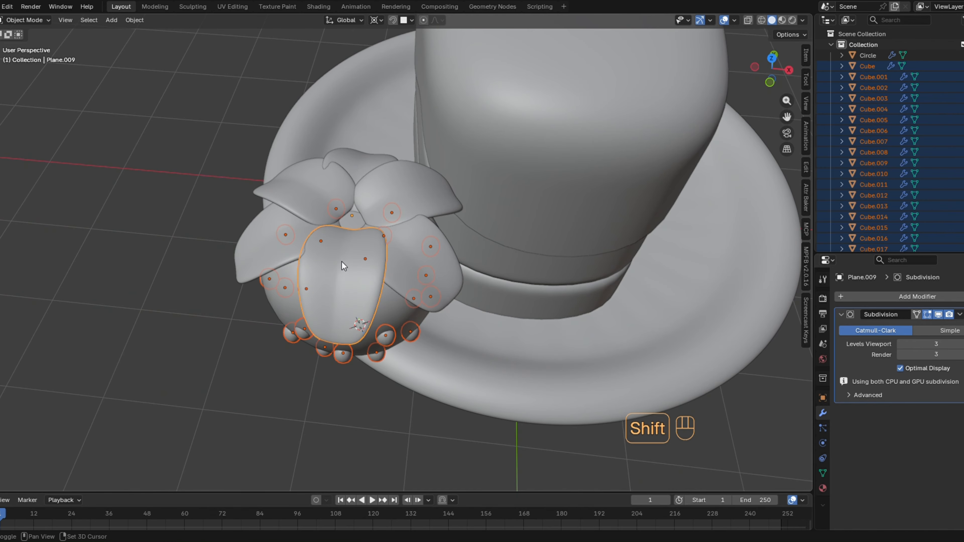
pyautogui.keyDown('shift'); pyautogui.click(269, 249); pyautogui.keyUp('shift')
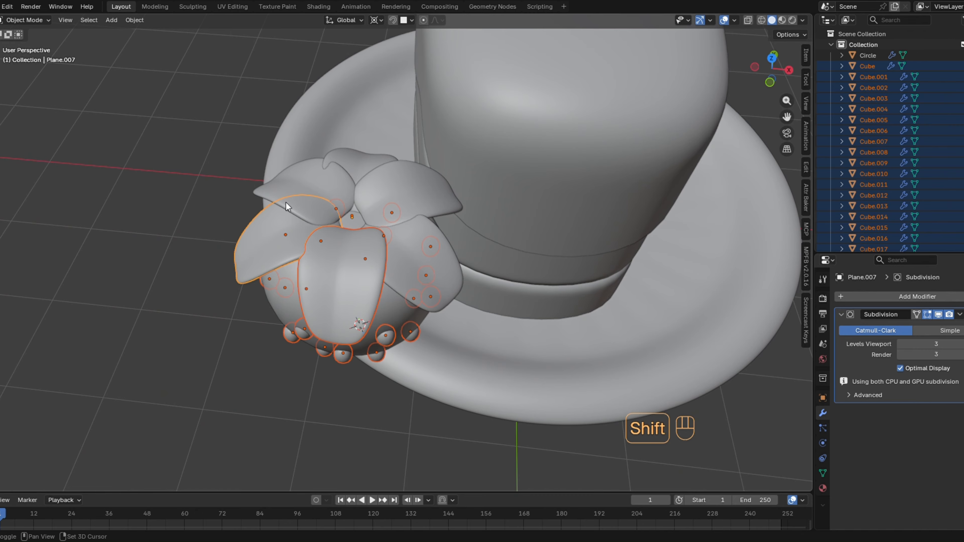
pyautogui.keyDown('shift'); pyautogui.click(354, 160); pyautogui.keyUp('shift')
pyautogui.keyDown('shift'); pyautogui.click(412, 222); pyautogui.keyUp('shift')
pyautogui.moveTo(417, 277); pyautogui.dragTo(410, 277, button='middle')
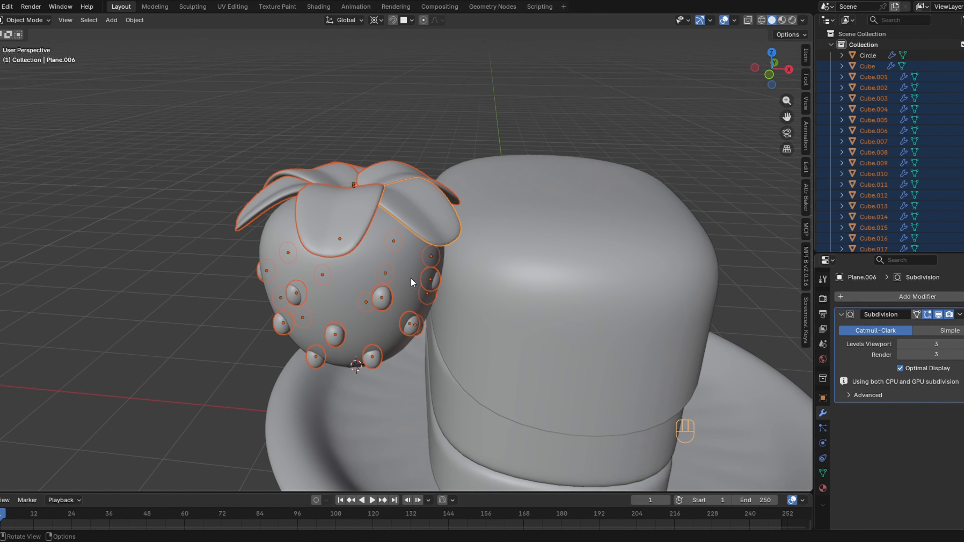
pyautogui.keyDown('shift'); pyautogui.click(376, 261); pyautogui.keyUp('shift')
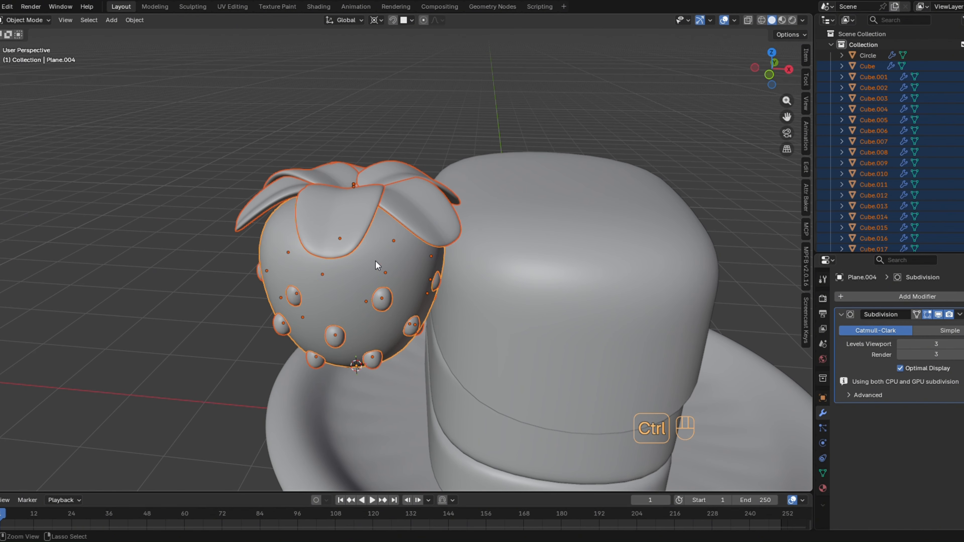
pyautogui.hotkey('ctrl', 'p')
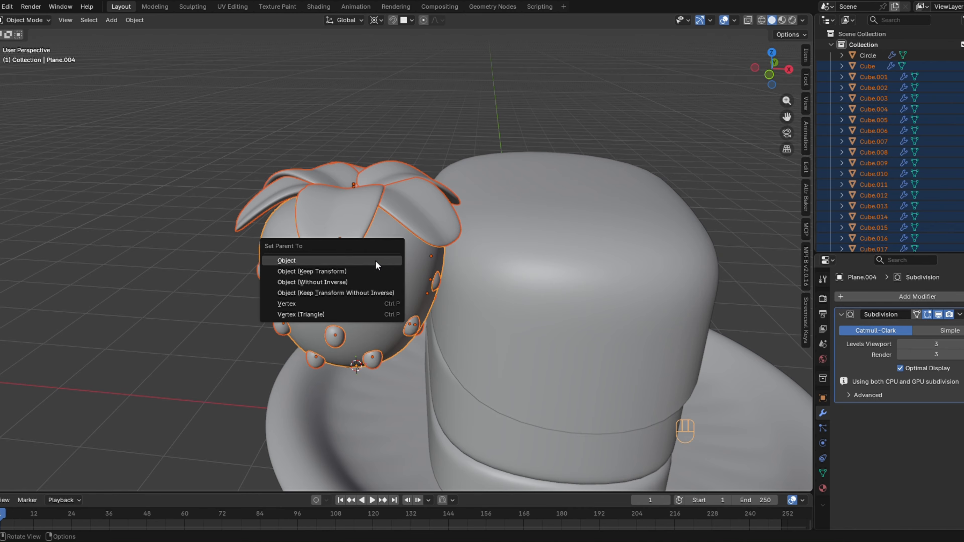
pyautogui.click(375, 261)
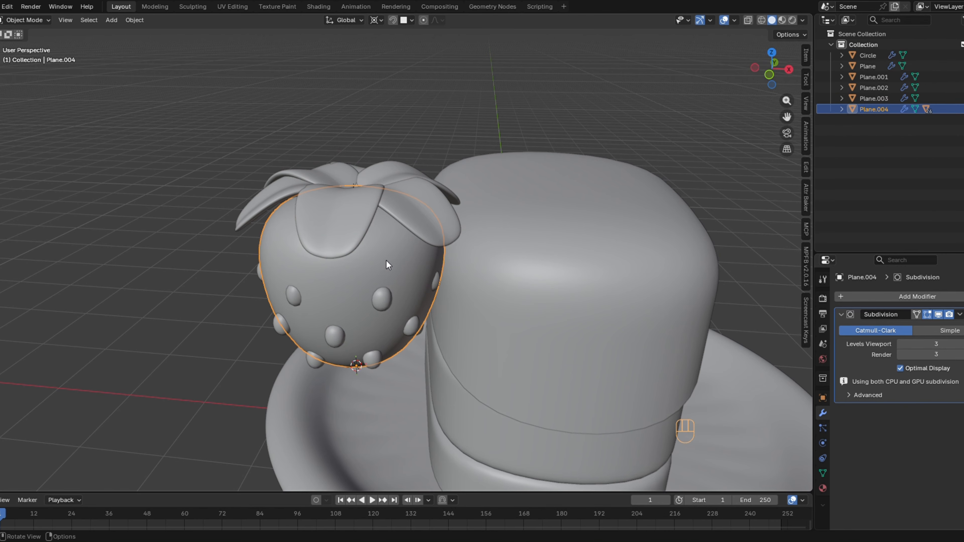
pyautogui.press('g')
pyautogui.click(332, 217)
pyautogui.hotkey('ctrl', 'z')
# Add a mesh plane at the strawberry's top centre and scale it down to fit the opening between the leaves.
pyautogui.keyDown('shift'); pyautogui.moveTo(344, 210); pyautogui.dragTo(338, 280, button='middle'); pyautogui.keyUp('shift')
pyautogui.scroll(3, 334, 273)
pyautogui.scroll(2, 333, 272)
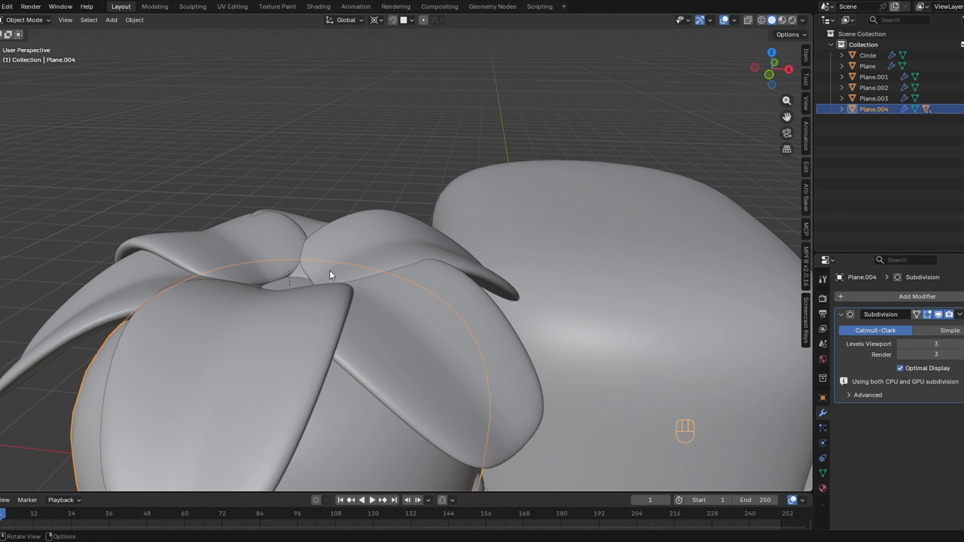
pyautogui.moveTo(292, 288); pyautogui.dragTo(319, 337, button='middle')
pyautogui.hotkey('shift', 'a')
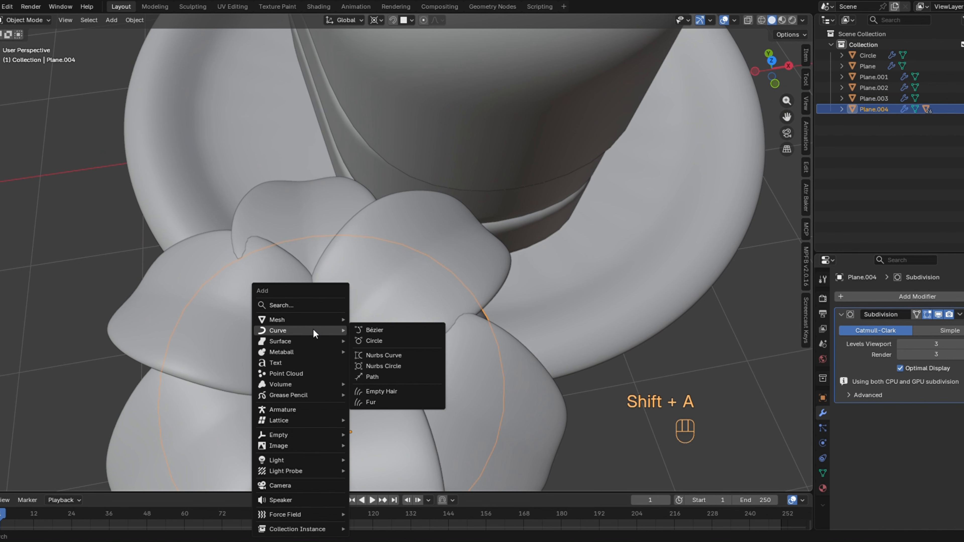
pyautogui.moveTo(304, 324)
pyautogui.click(373, 114)
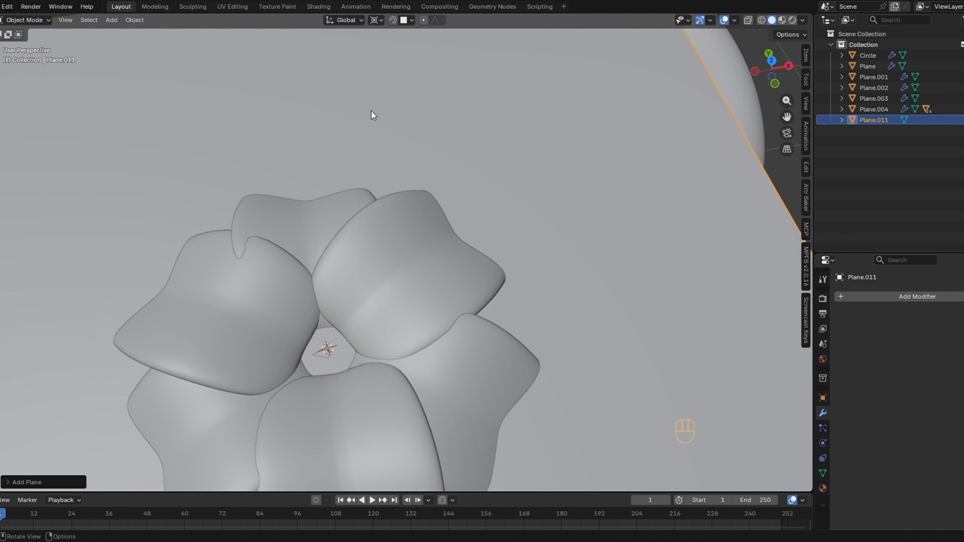
pyautogui.press('s')
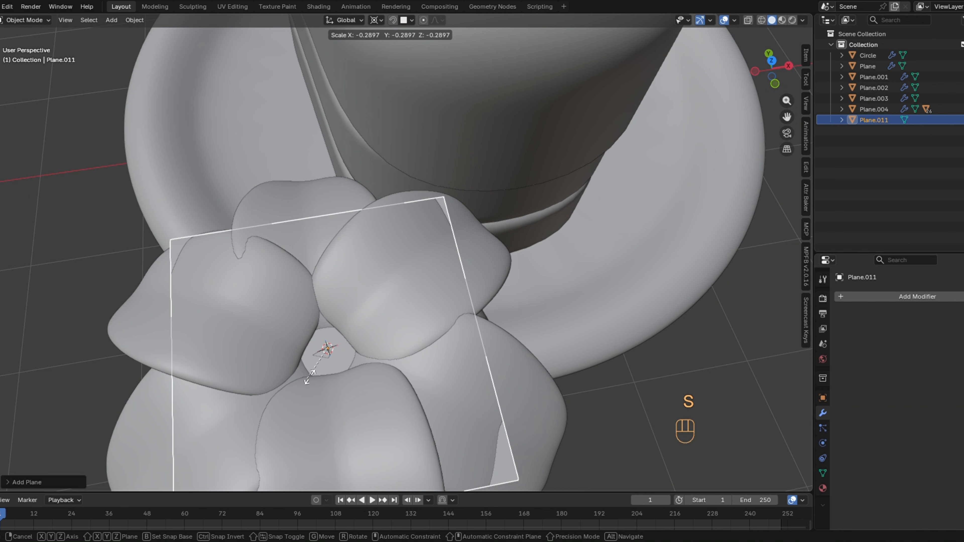
pyautogui.click(322, 355)
pyautogui.moveTo(322, 355); pyautogui.dragTo(323, 355, button='middle')
# Extrude the small plane upward about 0.16 m as a stem base and tilt its top face about 27°.
pyautogui.press('Tab')
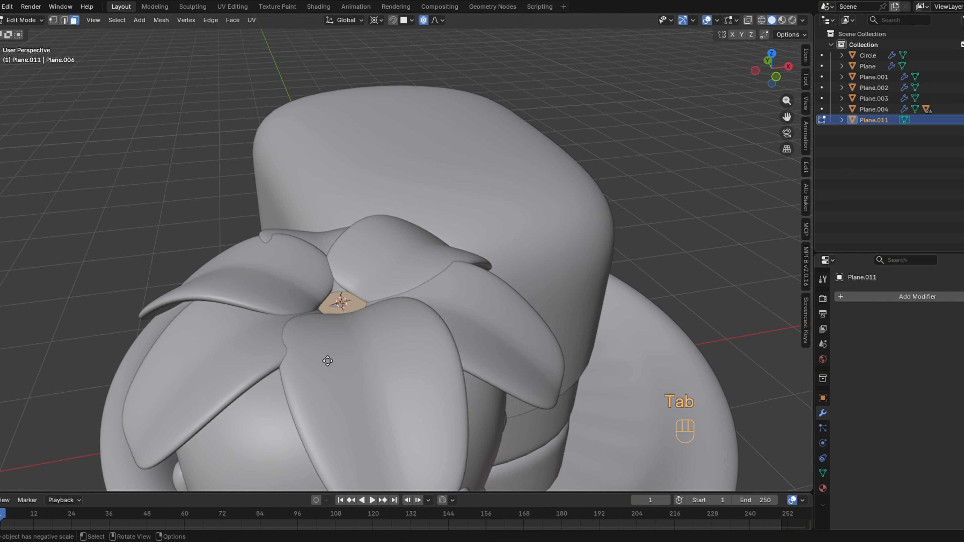
pyautogui.press('e')
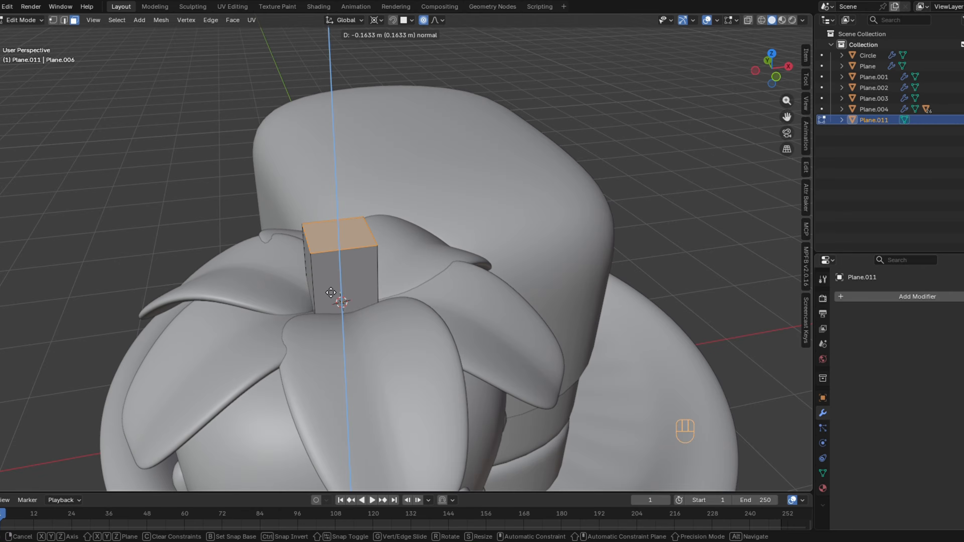
pyautogui.click(331, 280)
pyautogui.moveTo(331, 279); pyautogui.dragTo(379, 198, button='middle')
pyautogui.press('r')
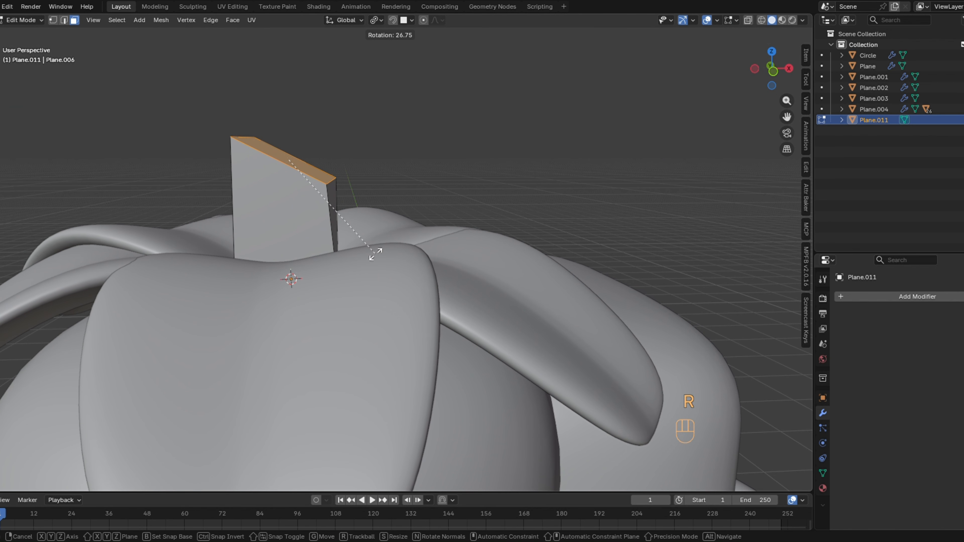
pyautogui.click(376, 253)
pyautogui.moveTo(376, 254); pyautogui.dragTo(379, 257, button='middle')
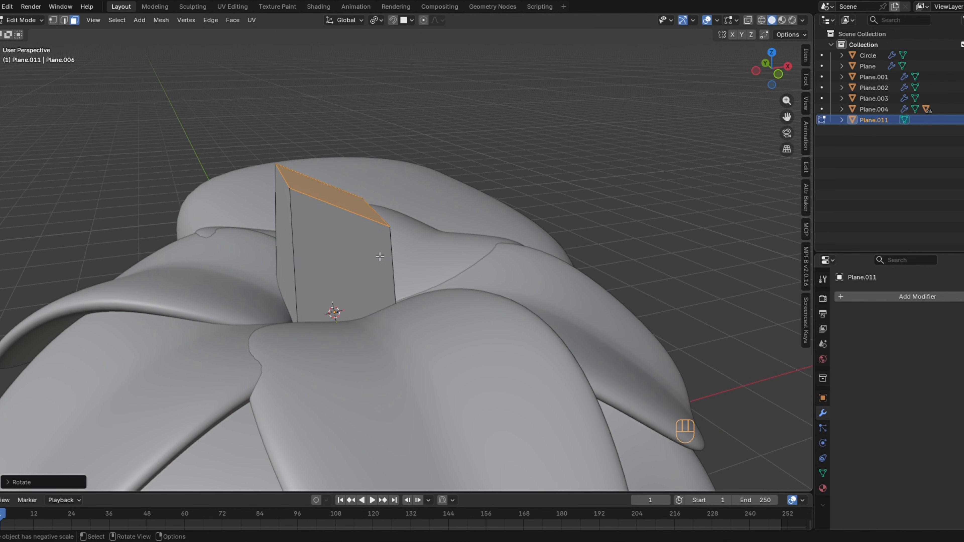
# Extrude the stem's tilted top face about 0.14 m further and scale it to about 0.6 to taper the tip.
pyautogui.press('e')
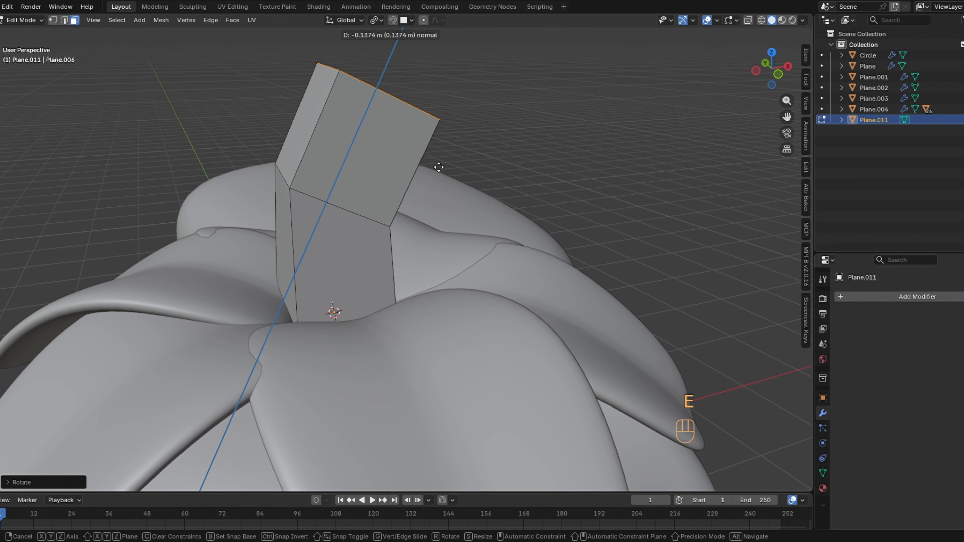
pyautogui.click(437, 165)
pyautogui.press('s')
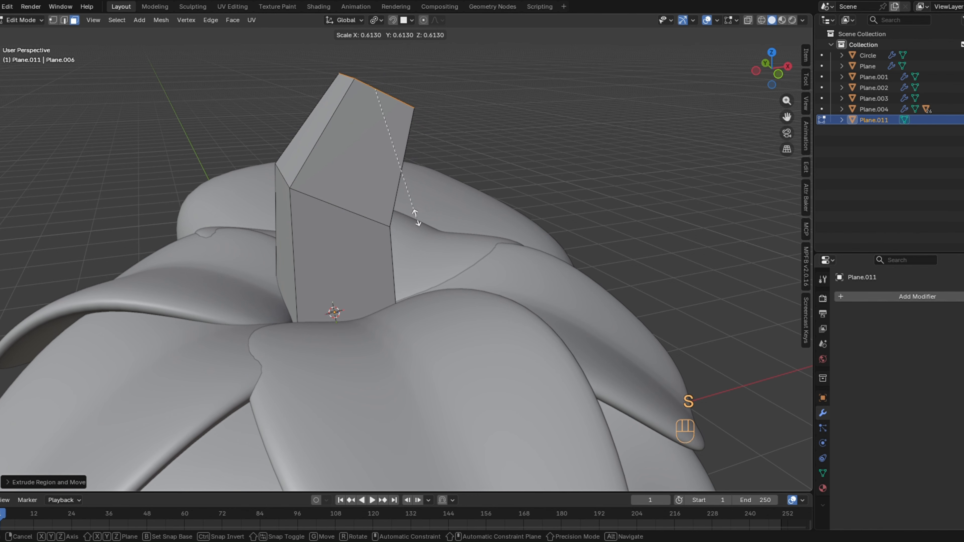
pyautogui.click(417, 220)
# Give the stem a level 2 Subdivision modifier and shade it smooth.
pyautogui.press('Tab')
pyautogui.hotkey('ctrl', '2')
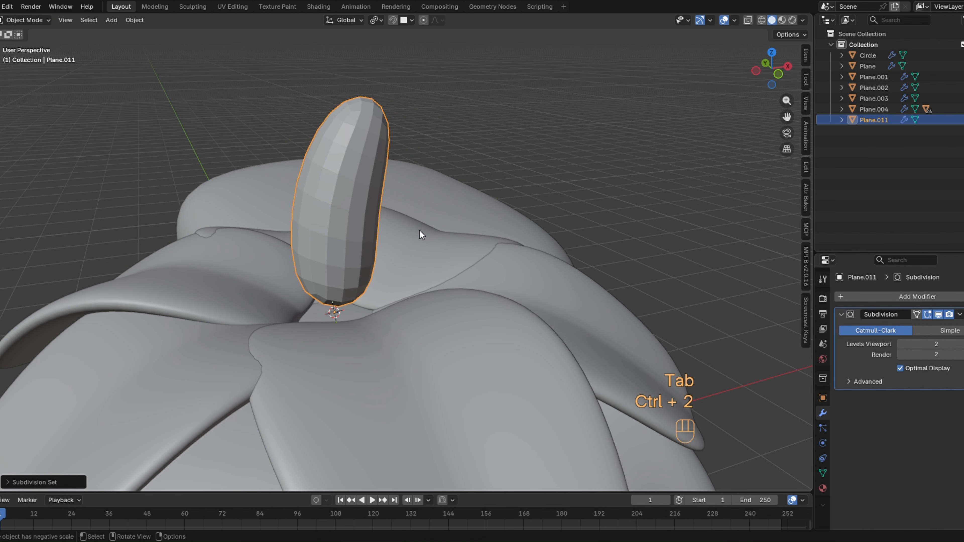
pyautogui.moveTo(420, 228); pyautogui.dragTo(374, 250, button='middle')
pyautogui.rightClick(308, 239)
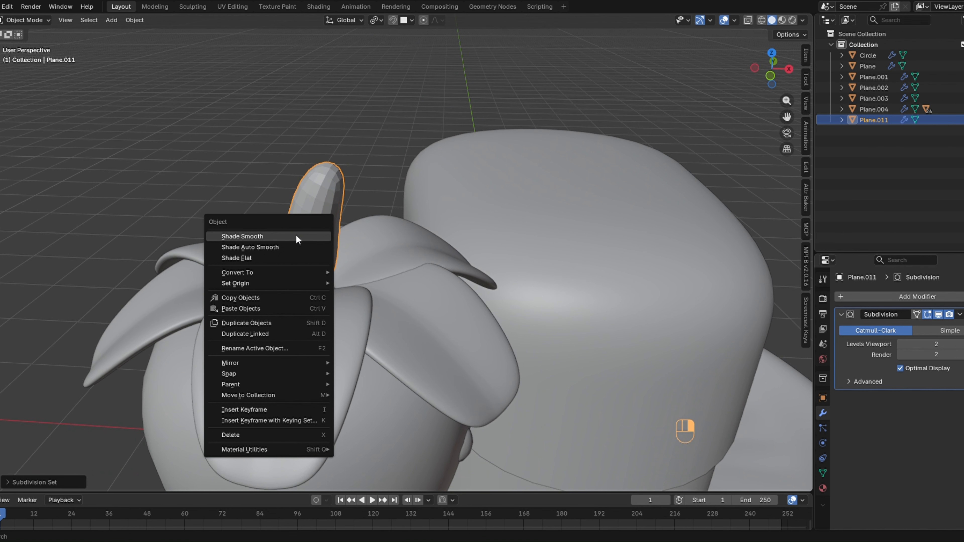
pyautogui.click(298, 238)
pyautogui.moveTo(299, 234); pyautogui.dragTo(340, 259, button='middle')
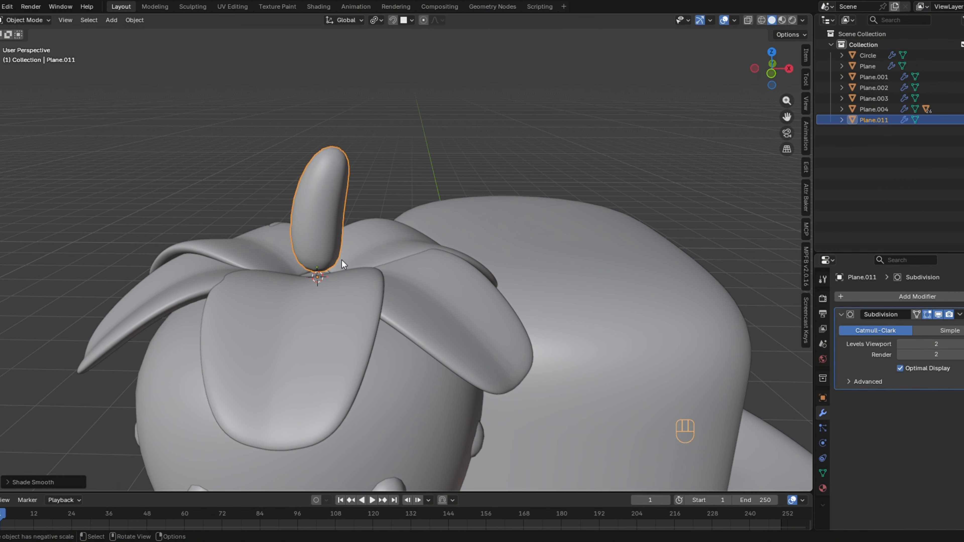
# Lower the stem along Z so its base sinks between the leaves, and scale it down slightly.
pyautogui.press('g')
pyautogui.press('z')
pyautogui.click(345, 279)
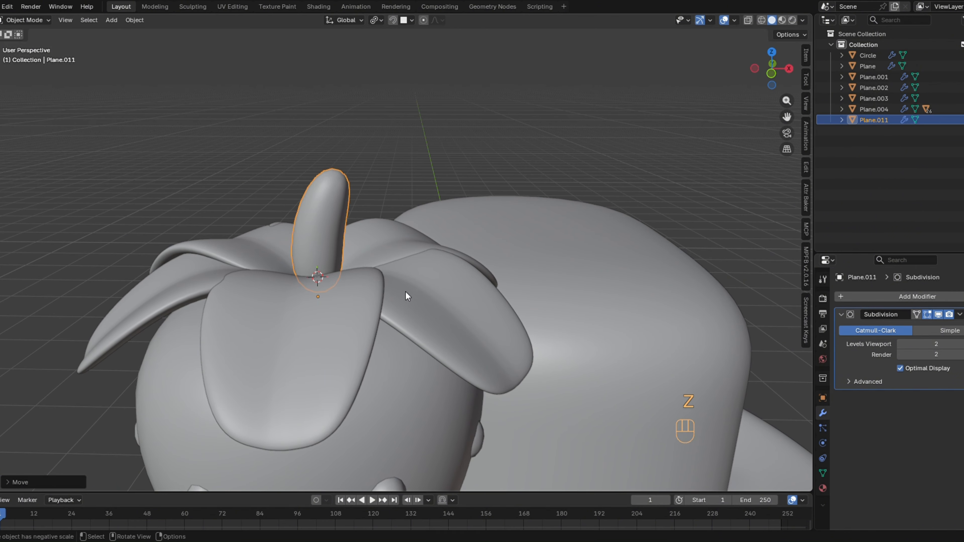
pyautogui.press('s')
pyautogui.click(396, 298)
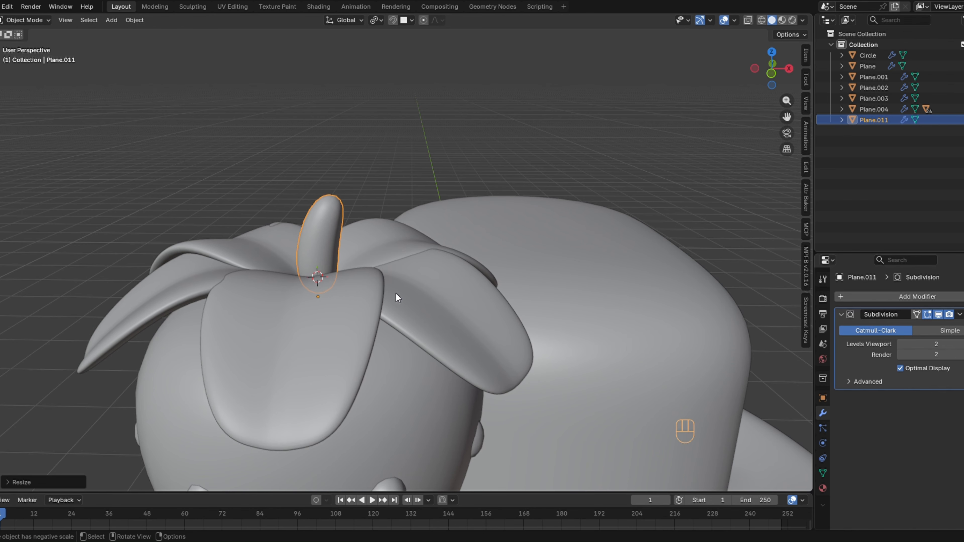
# Add the strawberry body to the stem selection and parent the stem to it using the Object option.
pyautogui.scroll(-6, 396, 296)
pyautogui.moveTo(396, 295); pyautogui.dragTo(354, 279, button='middle')
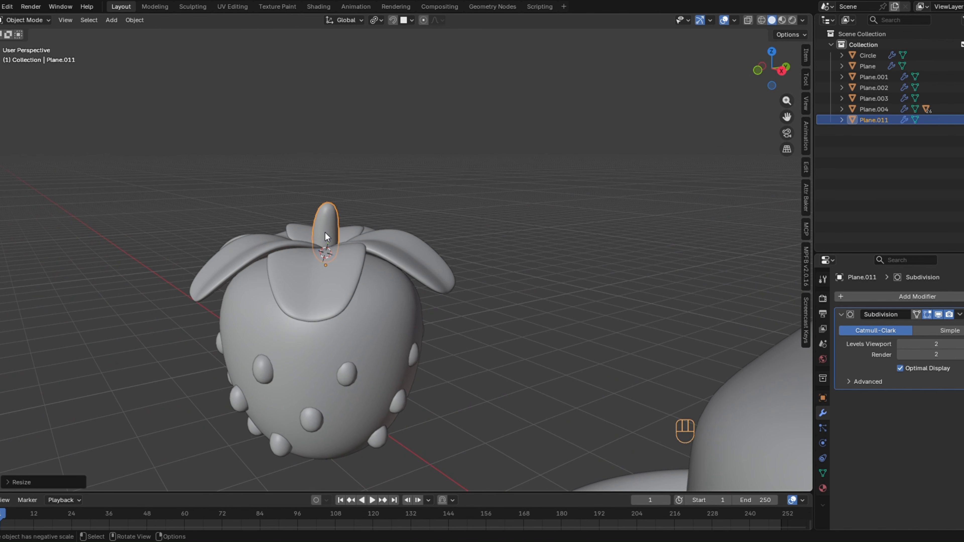
pyautogui.keyDown('shift'); pyautogui.click(371, 318); pyautogui.keyUp('shift')
pyautogui.hotkey('ctrl', 'p')
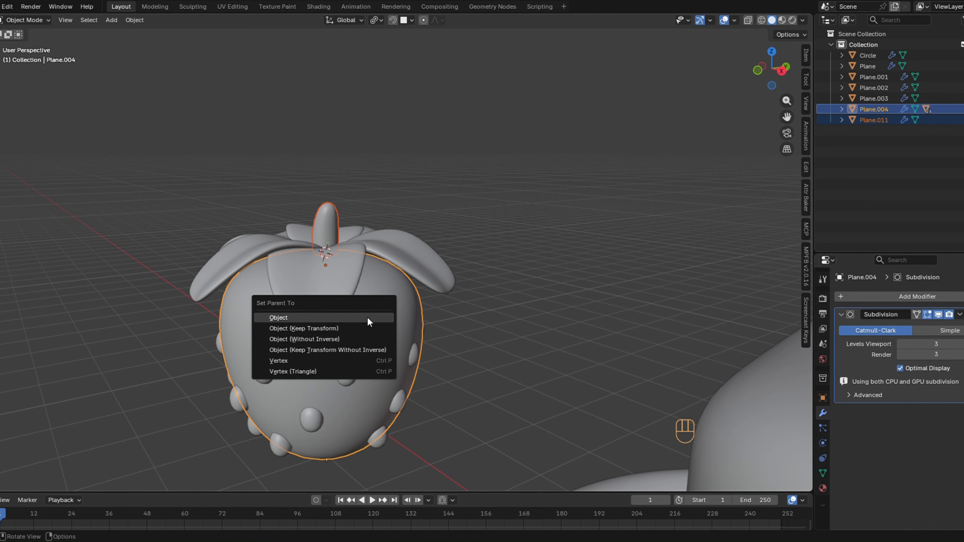
pyautogui.click(367, 317)
# Move the whole strawberry by its body over to the top of the layered cake.
pyautogui.scroll(-2, 357, 299)
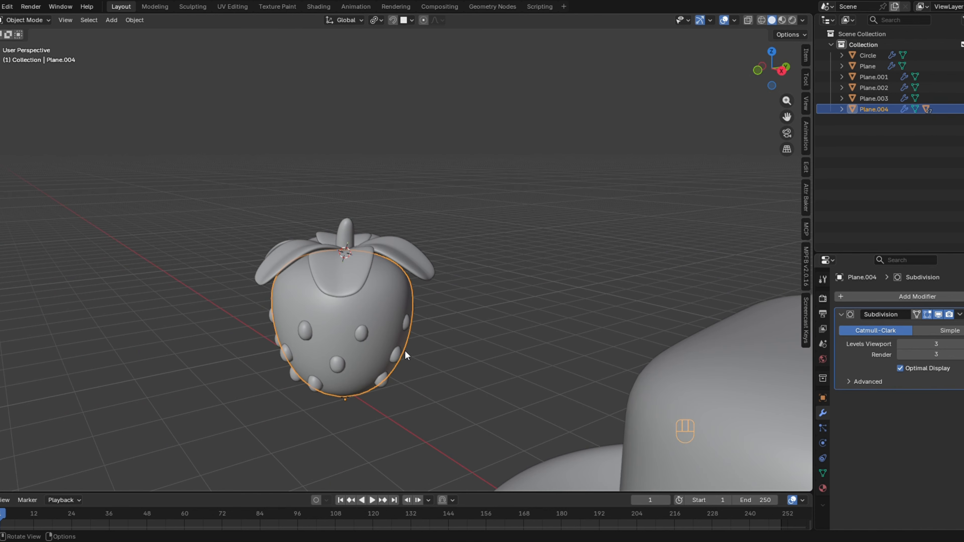
pyautogui.press('g')
pyautogui.click(376, 330)
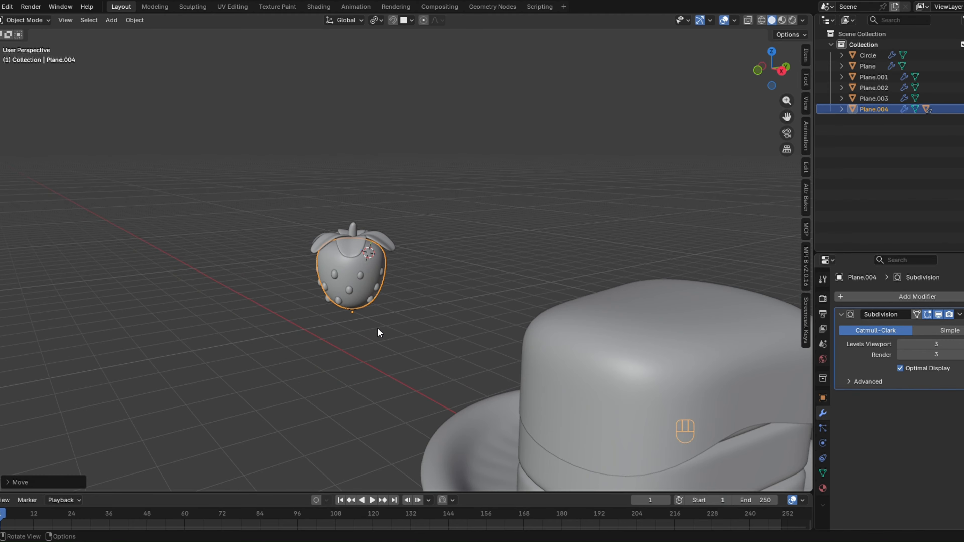
pyautogui.scroll(-4, 380, 331)
pyautogui.keyDown('shift'); pyautogui.moveTo(504, 367); pyautogui.dragTo(411, 334, button='middle'); pyautogui.keyUp('shift')
pyautogui.scroll(4, 359, 322)
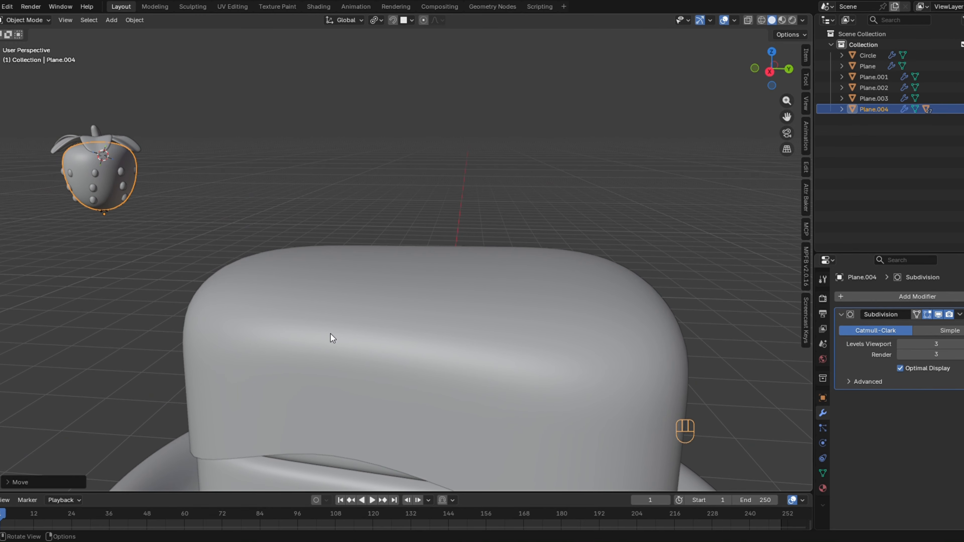
pyautogui.press('g')
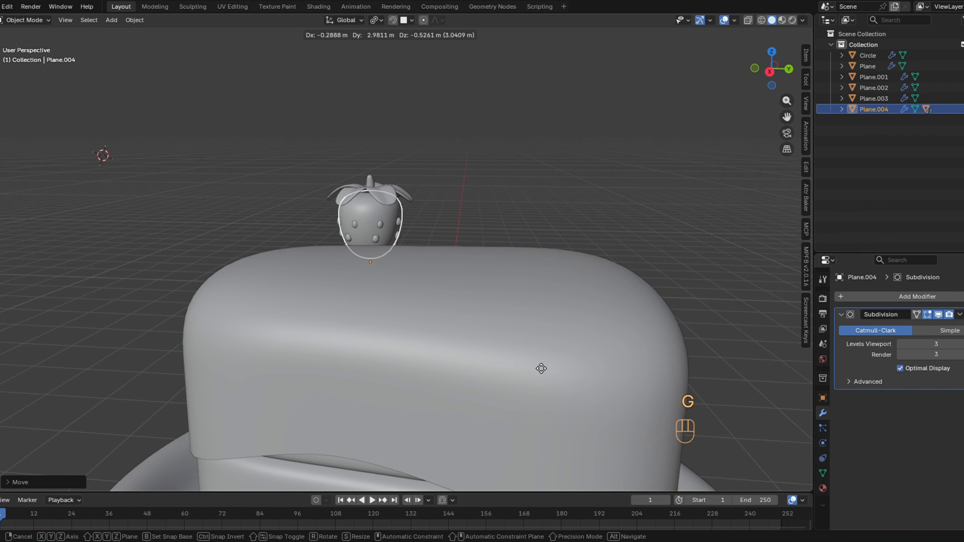
pyautogui.click(498, 329)
# Reposition the strawberry over the cake's top surface from different views, finishing with a horizontal move that locks Z.
pyautogui.moveTo(471, 334); pyautogui.dragTo(397, 354, button='middle')
pyautogui.press('g')
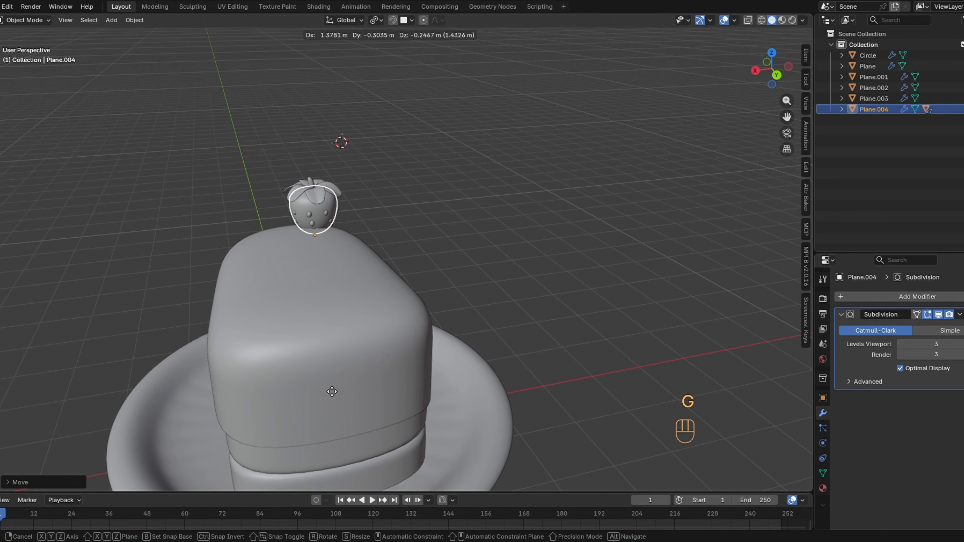
pyautogui.click(298, 387)
pyautogui.moveTo(297, 387); pyautogui.dragTo(330, 393, button='middle')
pyautogui.press('g')
pyautogui.hotkey('shift', 'z')
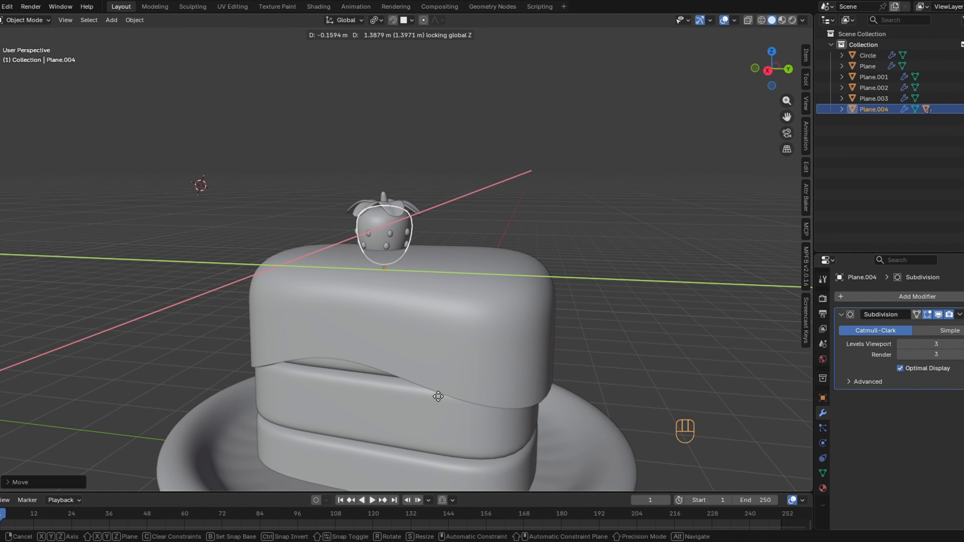
pyautogui.click(431, 387)
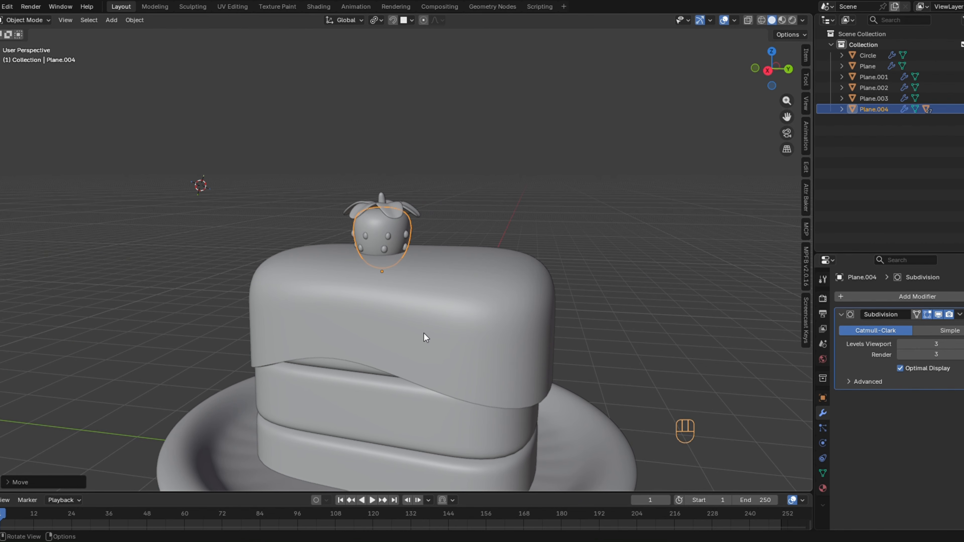
# Tilt the strawberry sideways on the cake and set its body's origin with Origin to Geometry.
pyautogui.press('r')
pyautogui.click(413, 381)
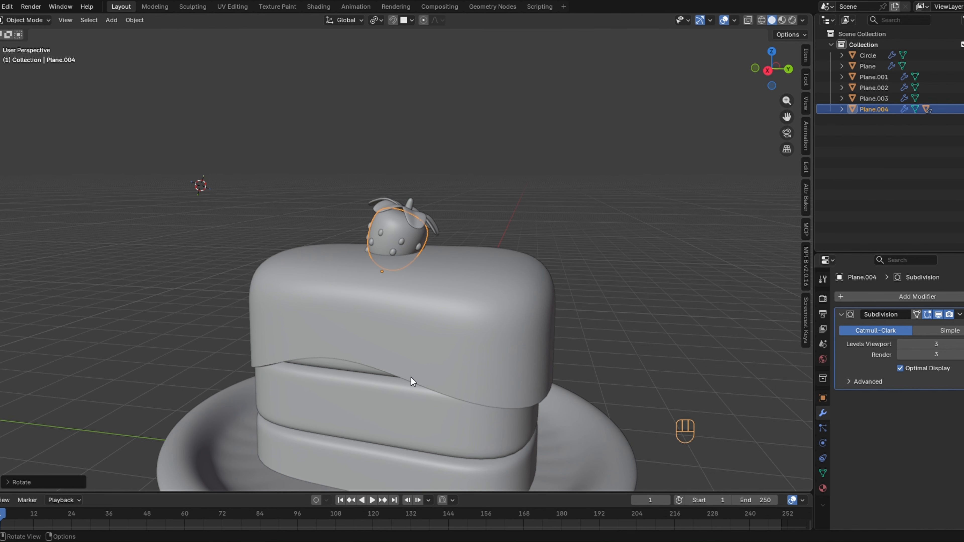
pyautogui.scroll(3, 405, 308)
pyautogui.keyDown('shift'); pyautogui.moveTo(418, 345); pyautogui.dragTo(364, 359, button='middle'); pyautogui.keyUp('shift')
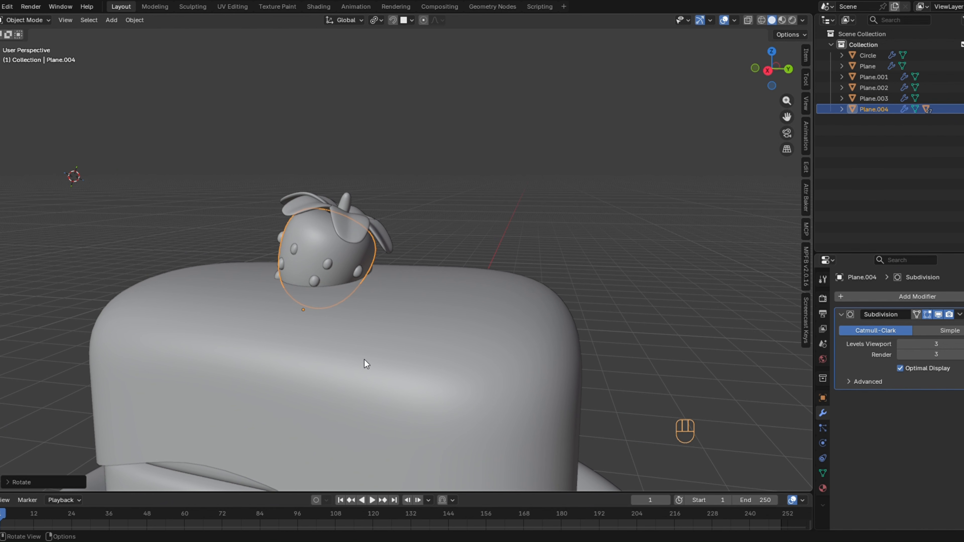
pyautogui.rightClick(326, 237)
pyautogui.moveTo(275, 287)
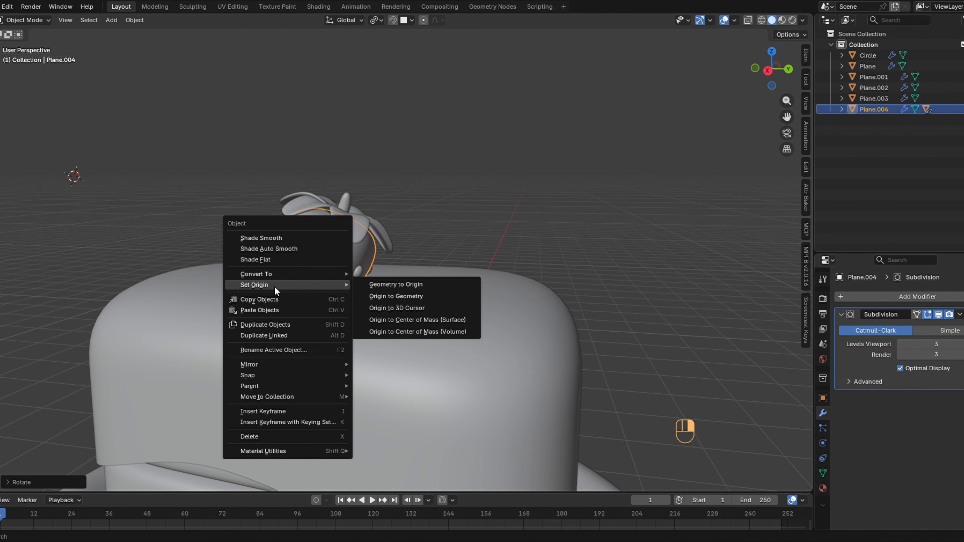
pyautogui.click(394, 299)
pyautogui.moveTo(392, 297); pyautogui.dragTo(375, 313, button='middle')
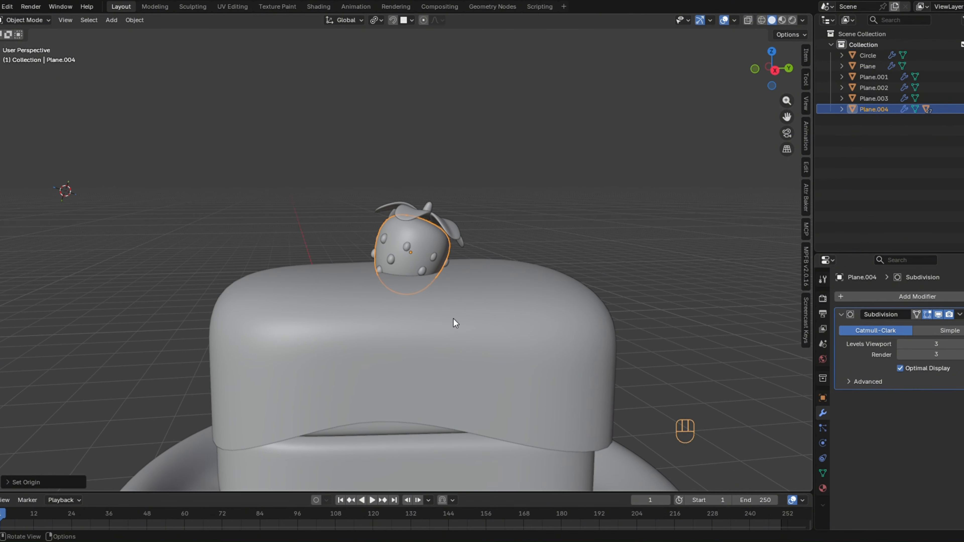
# Rotate the strawberry freely with Trackball to tip it toward the front, and raise it along Z to rest on the cake.
pyautogui.press('r')
pyautogui.press('r')
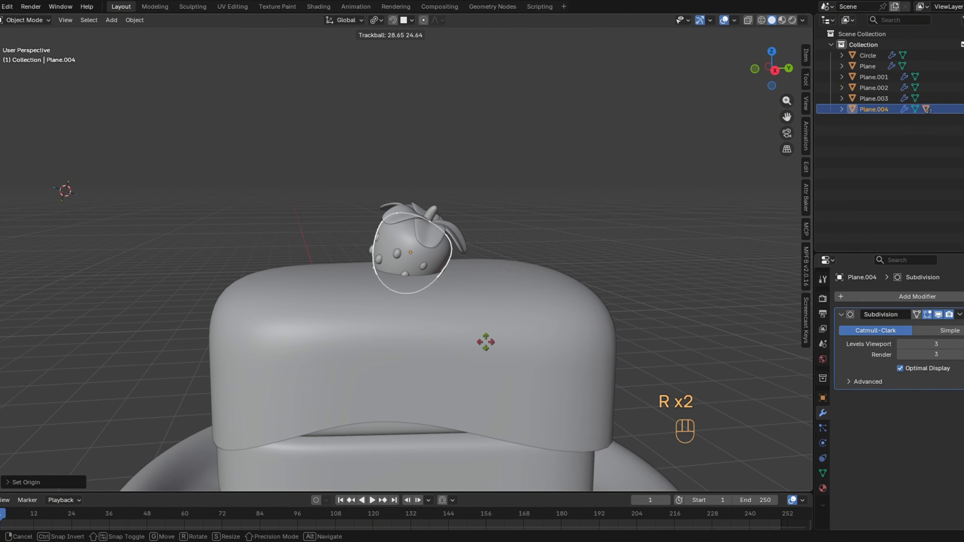
pyautogui.click(478, 343)
pyautogui.press('g')
pyautogui.press('z')
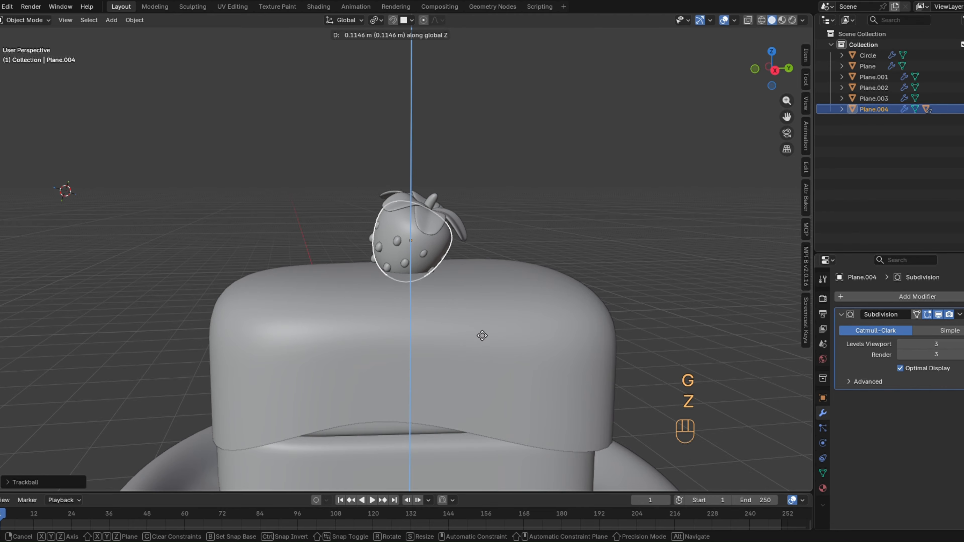
pyautogui.click(478, 327)
# Shift the strawberry sideways across the cake's top with Z locked, and scale it down slightly.
pyautogui.press('g')
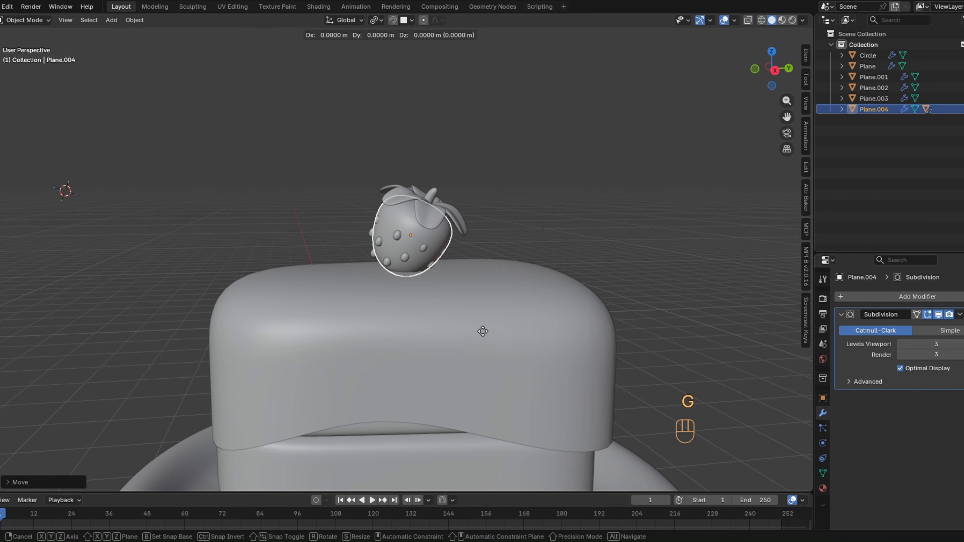
pyautogui.hotkey('shift', 'z')
pyautogui.click(537, 332)
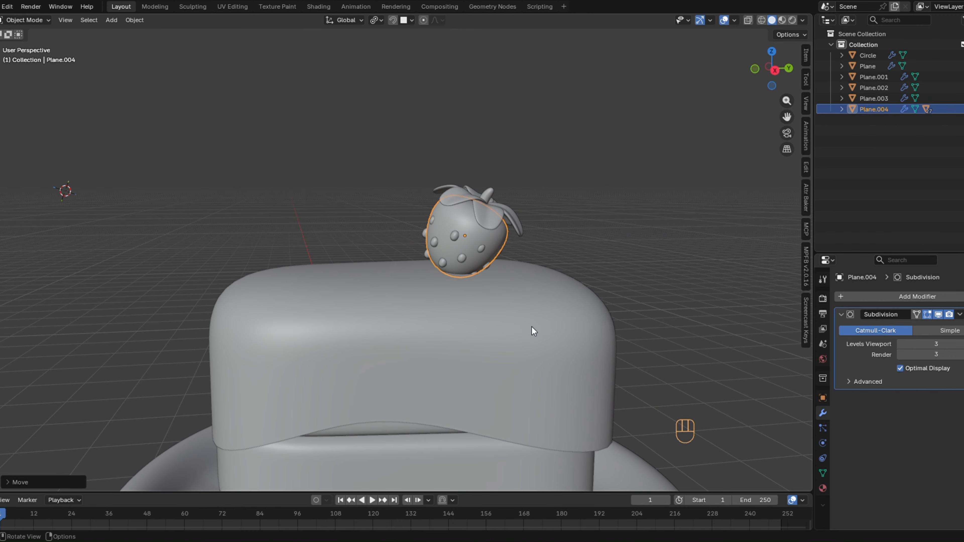
pyautogui.press('s')
pyautogui.click(498, 324)
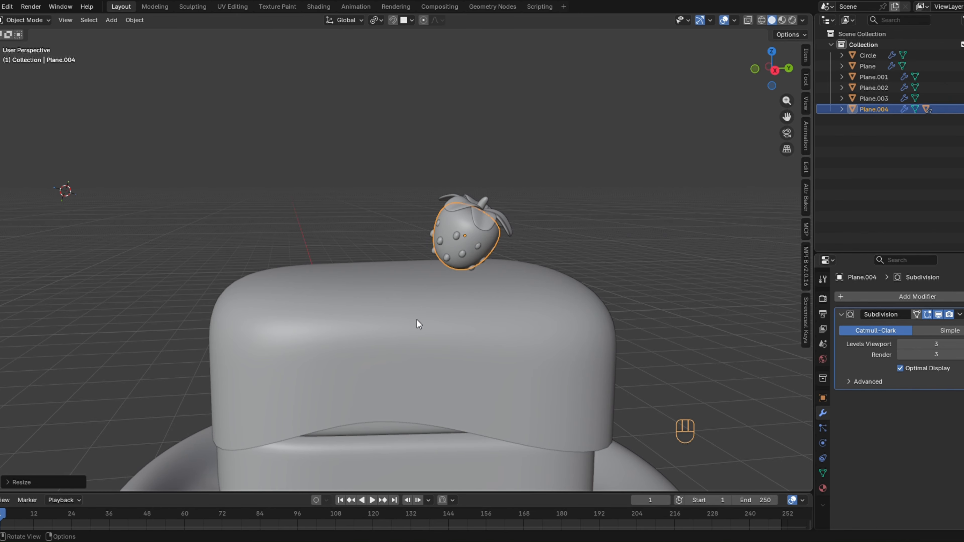
# Add a new mesh plane to the scene.
pyautogui.moveTo(417, 319); pyautogui.dragTo(375, 253, button='middle')
pyautogui.hotkey('shift', 'a')
pyautogui.moveTo(322, 188)
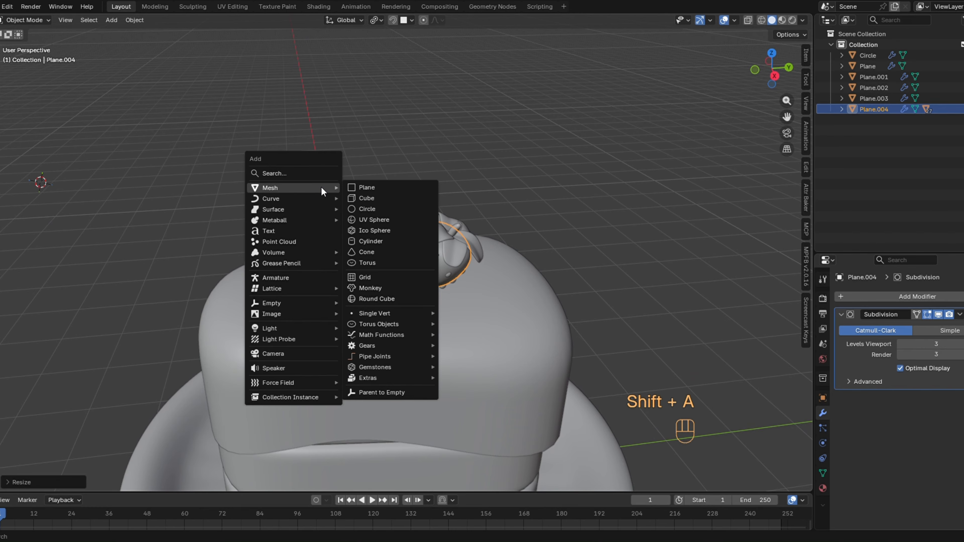
pyautogui.click(370, 184)
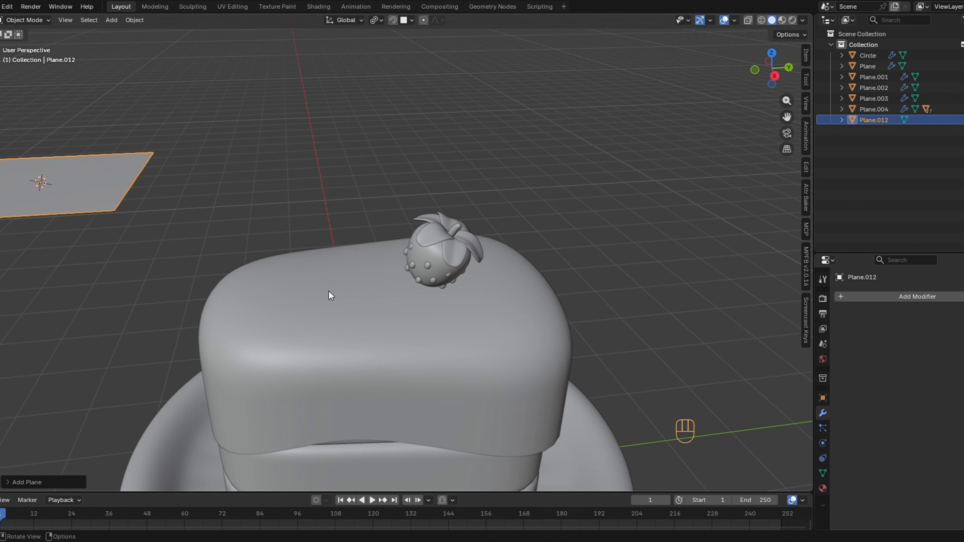
# Move the new plane horizontally to sit behind the strawberry at the back of the cake, with Z locked.
pyautogui.press('g')
pyautogui.hotkey('shift', 'z')
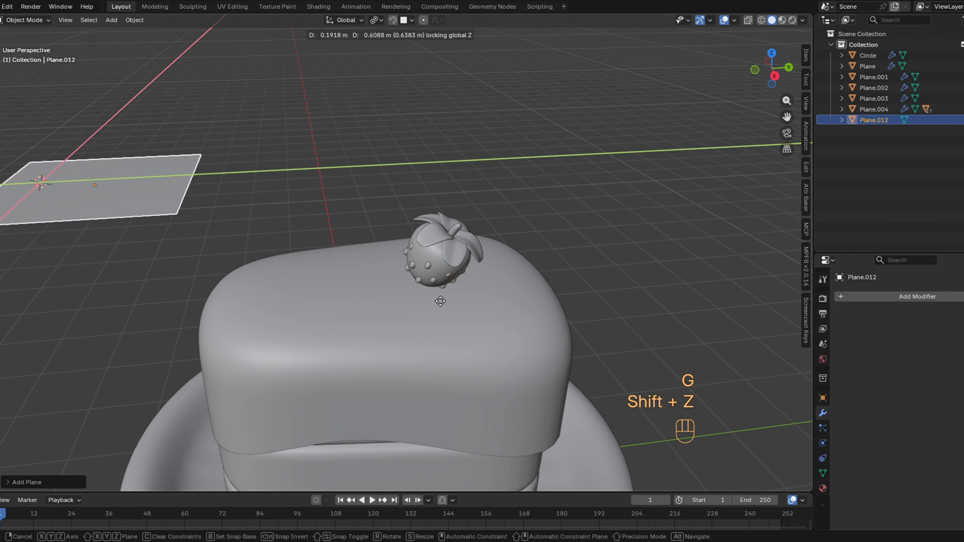
pyautogui.click(638, 295)
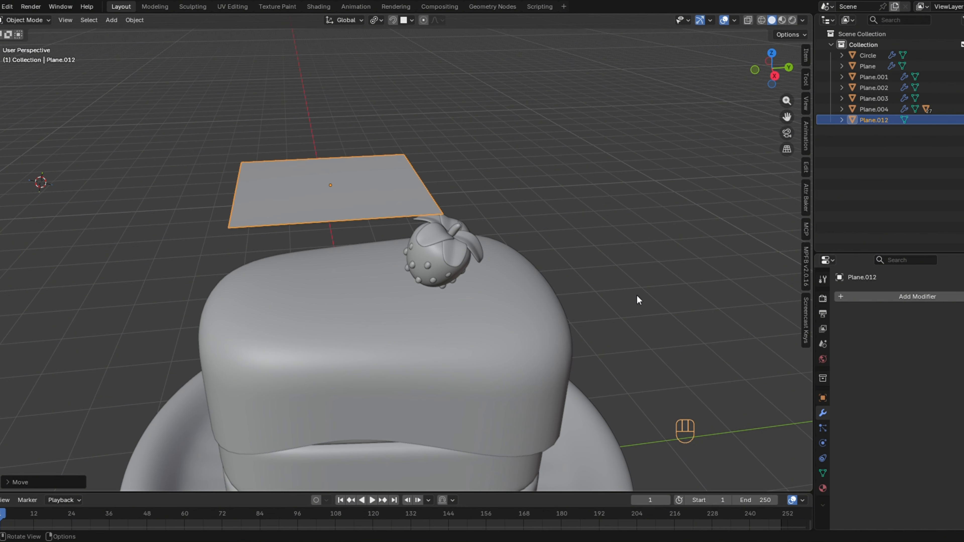
pyautogui.press('g')
pyautogui.hotkey('shift', 'z')
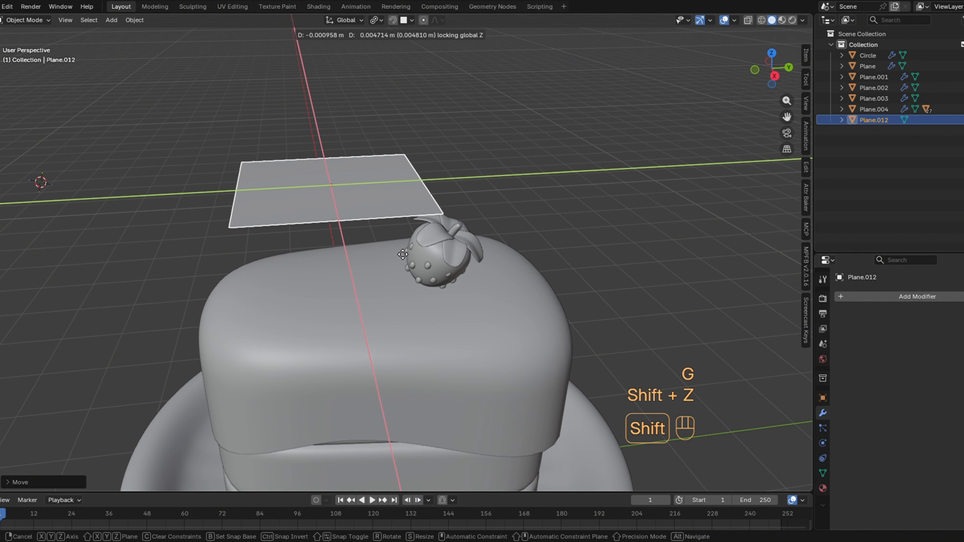
pyautogui.click(433, 248)
# Extrude the plane's face upward about 0.16 m in Edit Mode to form a flat slab.
pyautogui.moveTo(426, 244)
pyautogui.mouseDown(button='middle')
pyautogui.moveTo(403, 247)
pyautogui.moveTo(410, 240)
pyautogui.mouseUp(button='middle')
pyautogui.scroll(2, 403, 247)
pyautogui.press('Tab')
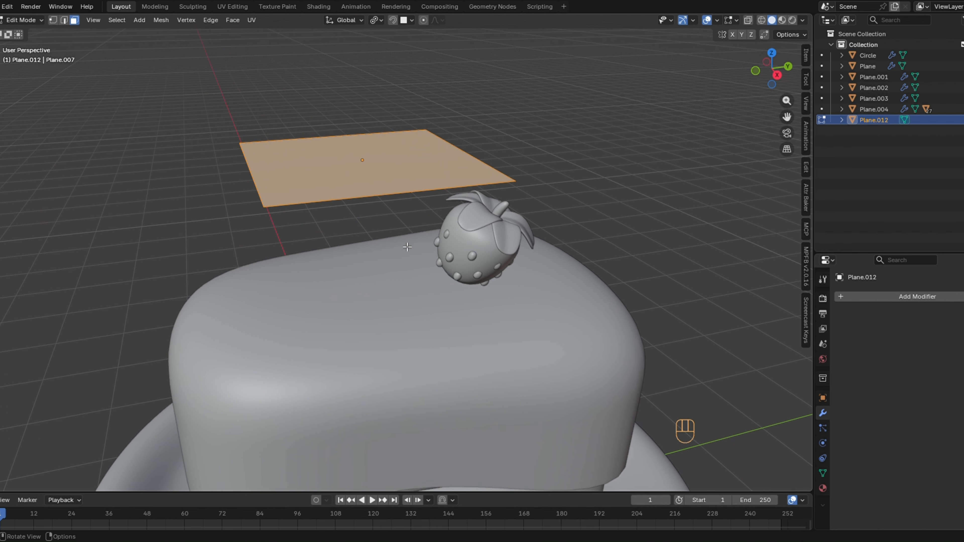
pyautogui.press('e')
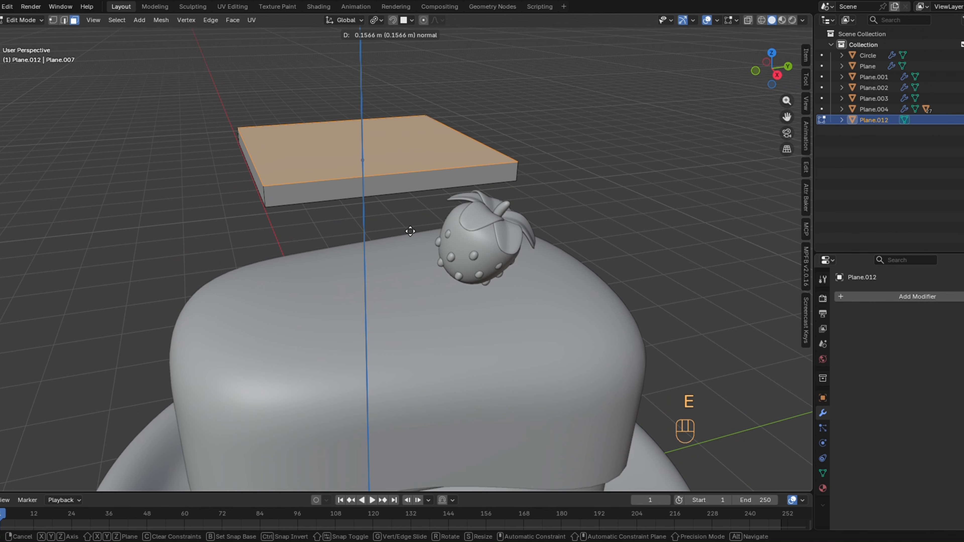
pyautogui.click(410, 231)
pyautogui.moveTo(411, 231); pyautogui.dragTo(450, 254, button='middle')
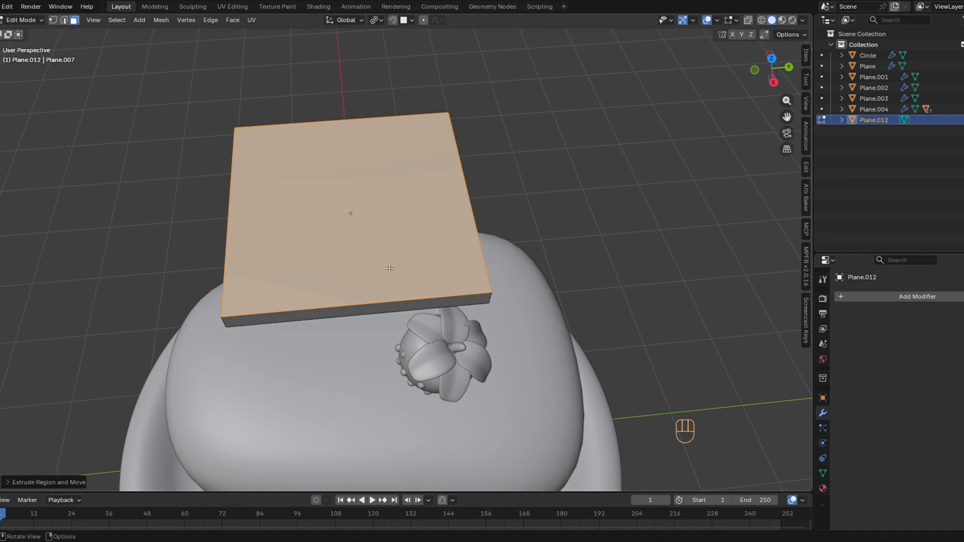
# Add two loop cuts across the slab's width and one centred perpendicular loop cut, forming a three-by-two grid.
pyautogui.hotkey('ctrl', 'r')
pyautogui.scroll(1, 331, 310)
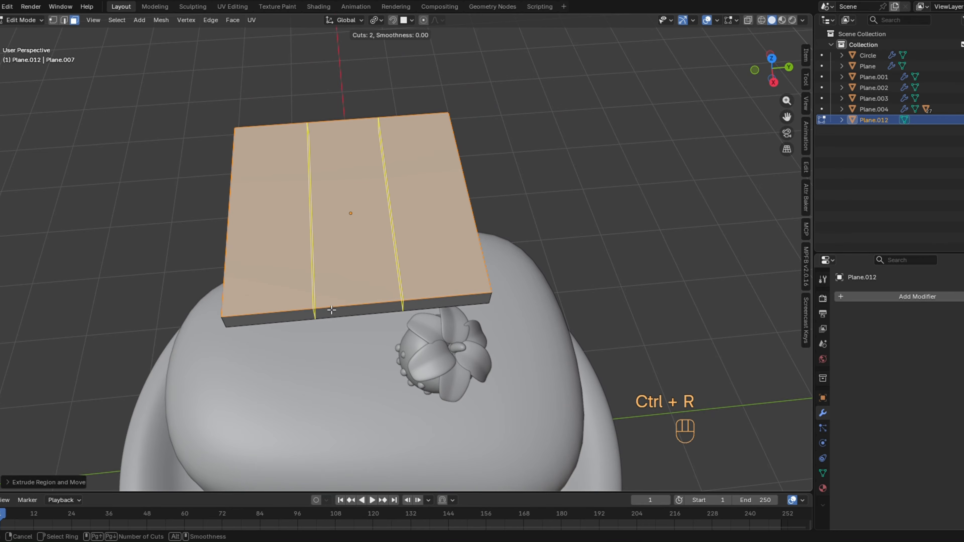
pyautogui.click(331, 310)
pyautogui.rightClick(323, 304)
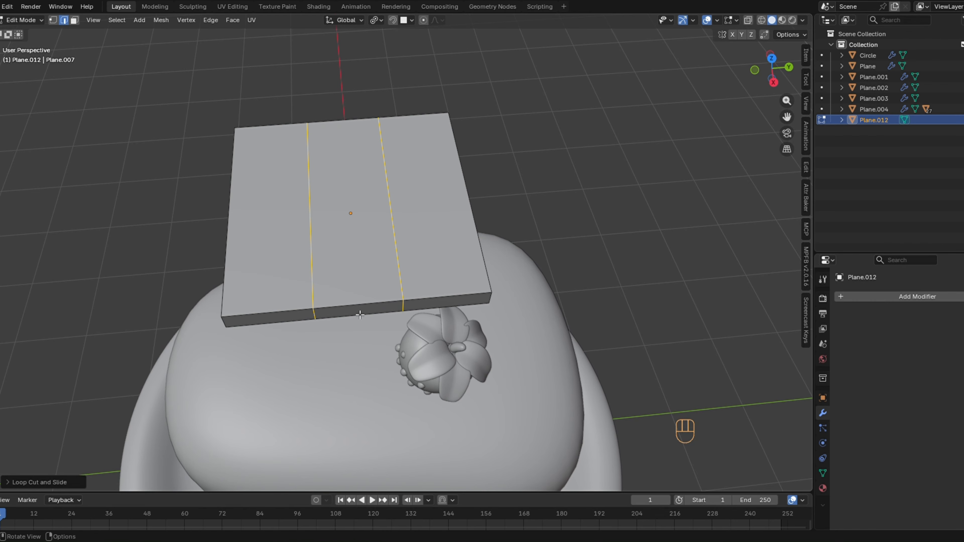
pyautogui.hotkey('ctrl', 'r')
pyautogui.click(247, 264)
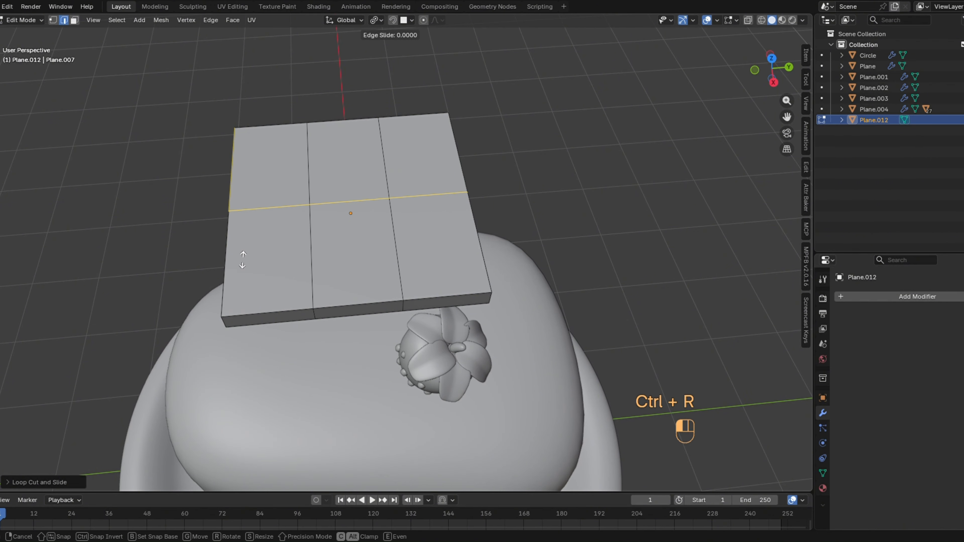
# Scale the slab along the X axis to about 0.8 in Object Mode.
pyautogui.press('Tab')
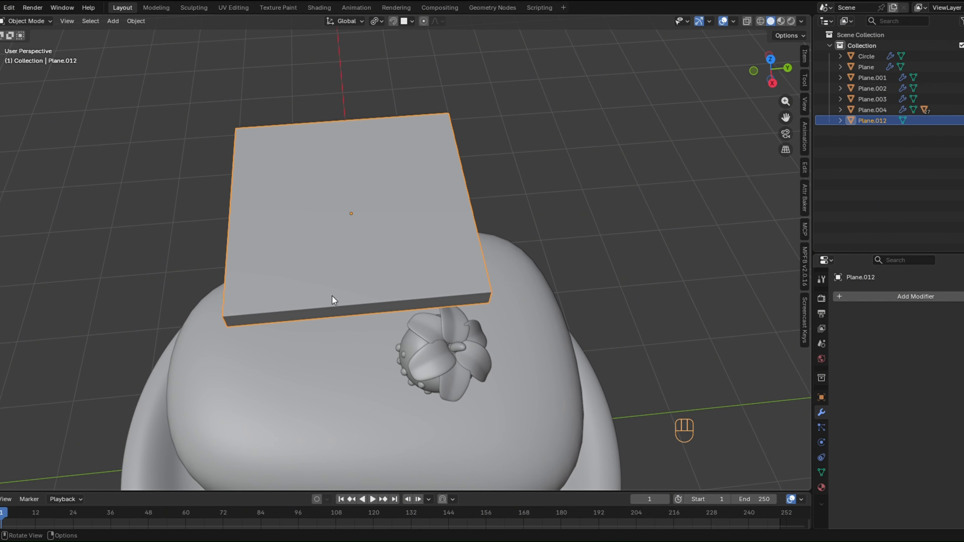
pyautogui.press('s')
pyautogui.press('x')
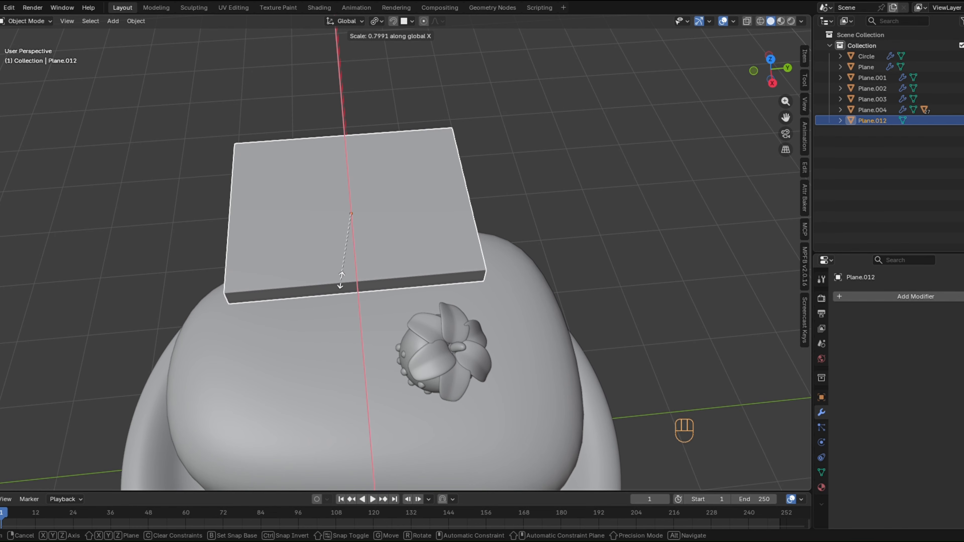
pyautogui.click(341, 281)
# Select the slab's six top faces and inset them together by about 0.05 m to leave an outer border.
pyautogui.press('Tab')
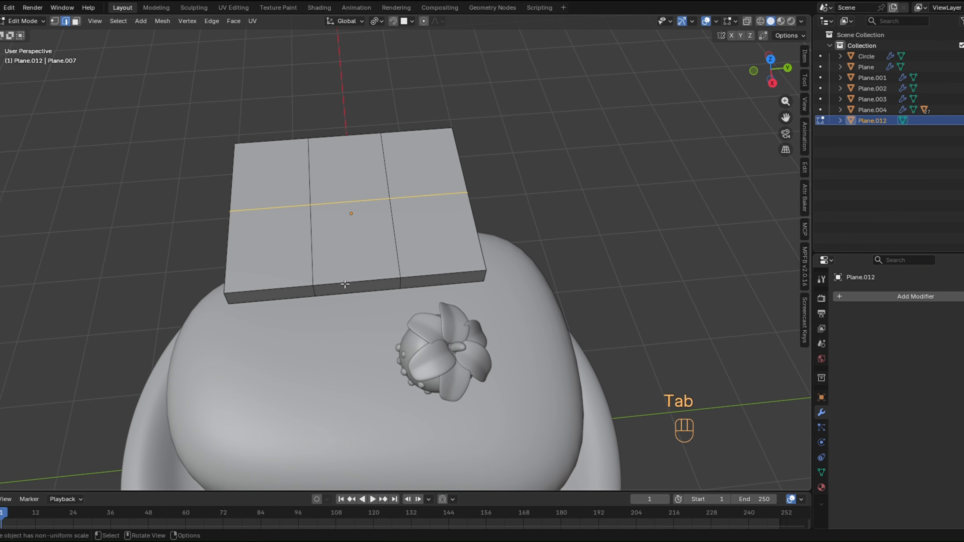
pyautogui.moveTo(345, 285); pyautogui.dragTo(345, 279, button='middle')
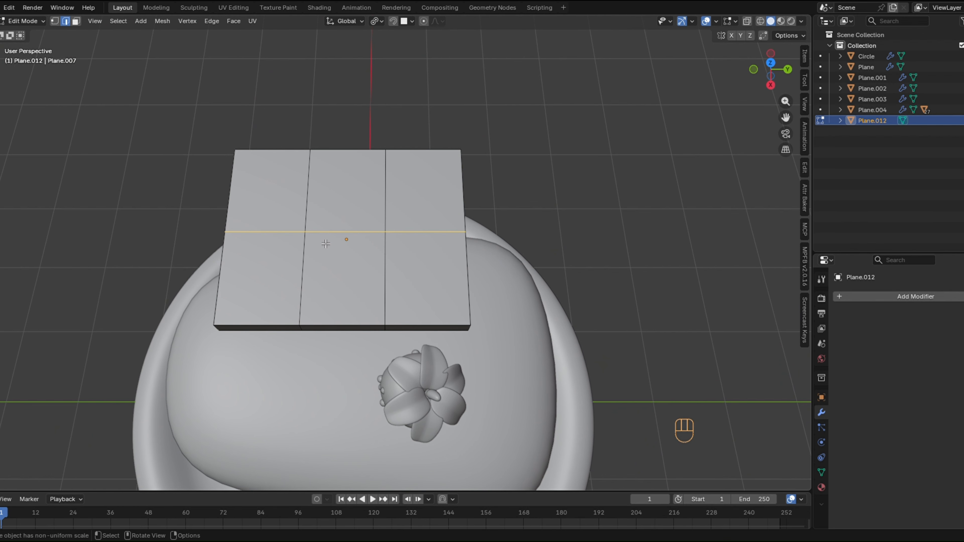
pyautogui.click(331, 237)
pyautogui.press('3')
pyautogui.keyDown('shift'); pyautogui.click(268, 190); pyautogui.keyUp('shift')
pyautogui.keyDown('shift'); pyautogui.click(262, 279); pyautogui.keyUp('shift')
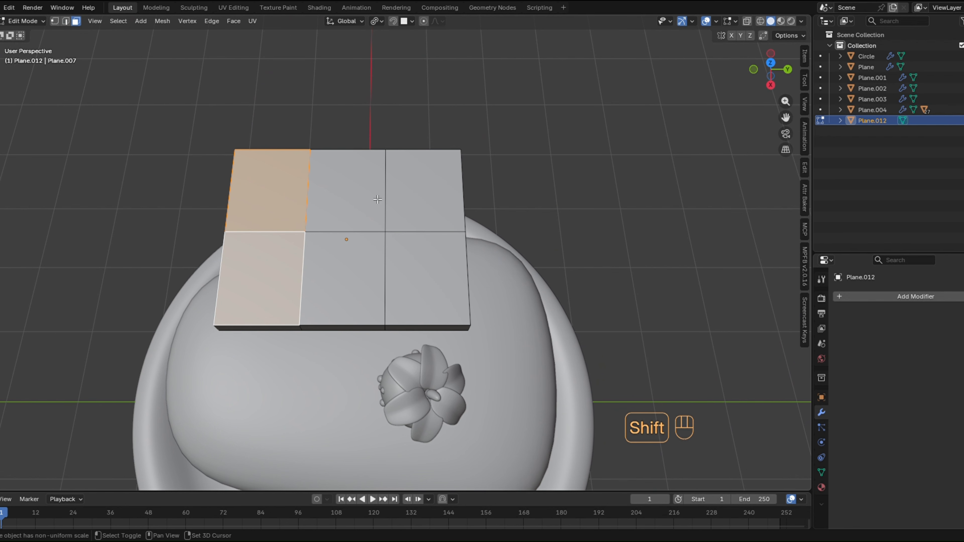
pyautogui.keyDown('shift'); pyautogui.click(378, 199); pyautogui.keyUp('shift')
pyautogui.keyDown('shift'); pyautogui.click(329, 285); pyautogui.keyUp('shift')
pyautogui.keyDown('shift'); pyautogui.click(425, 217); pyautogui.keyUp('shift')
pyautogui.keyDown('shift'); pyautogui.click(434, 293); pyautogui.keyUp('shift')
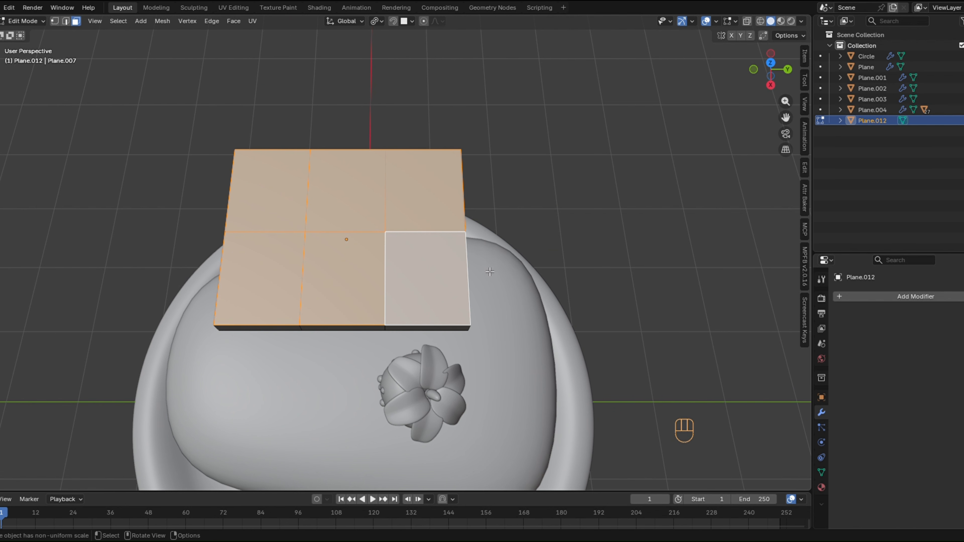
pyautogui.press('i')
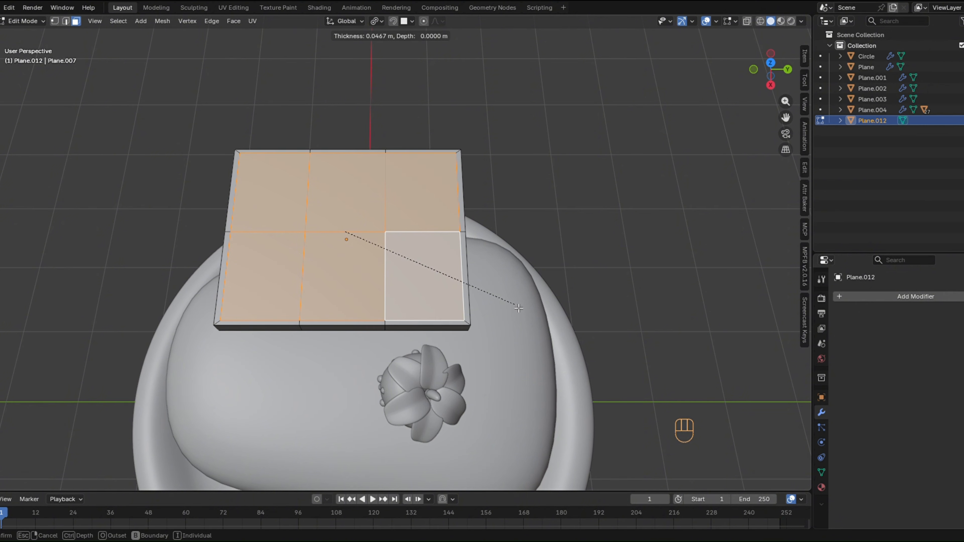
pyautogui.click(519, 308)
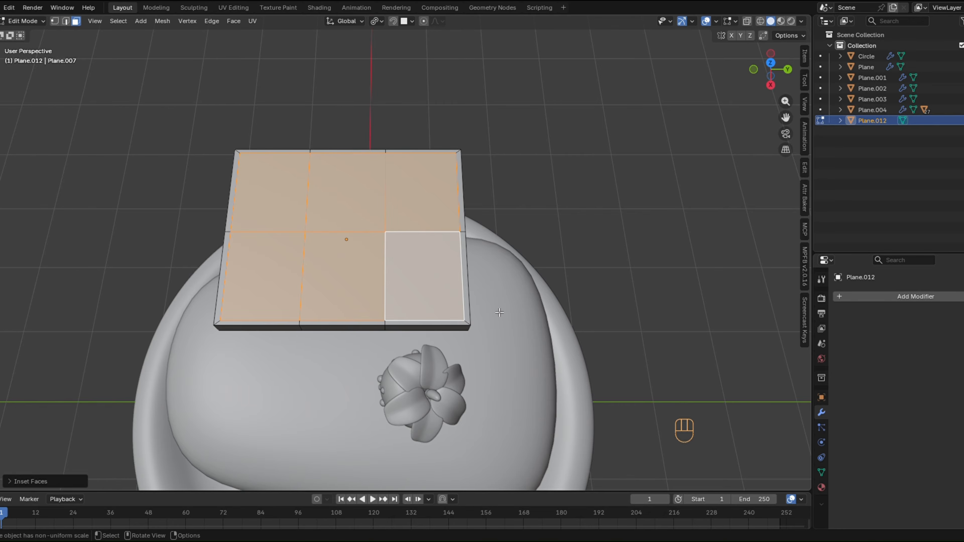
# Inset the six top faces individually and extrude them upward about 0.08 m as raised chocolate squares.
pyautogui.press('i')
pyautogui.press('i')
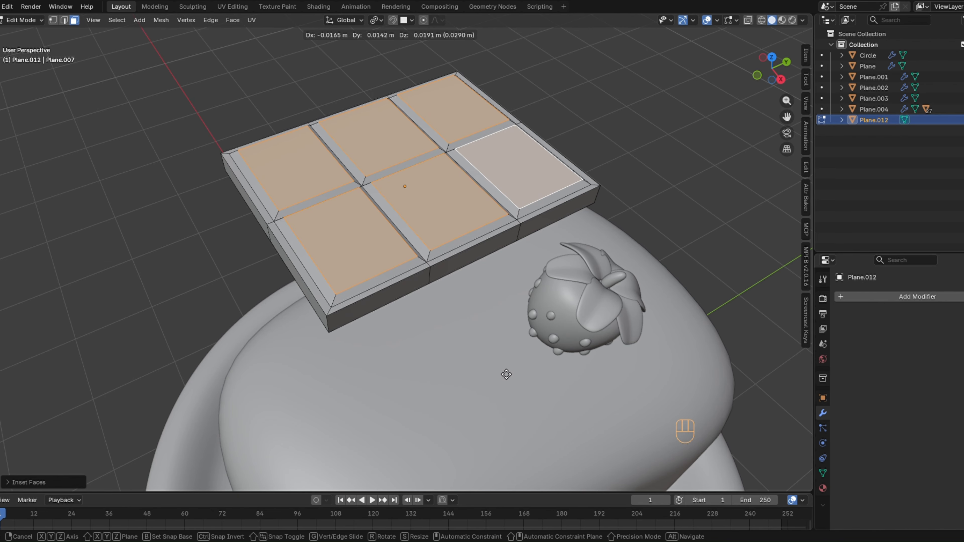
pyautogui.press('Escape')
pyautogui.hotkey('ctrl', 'z')
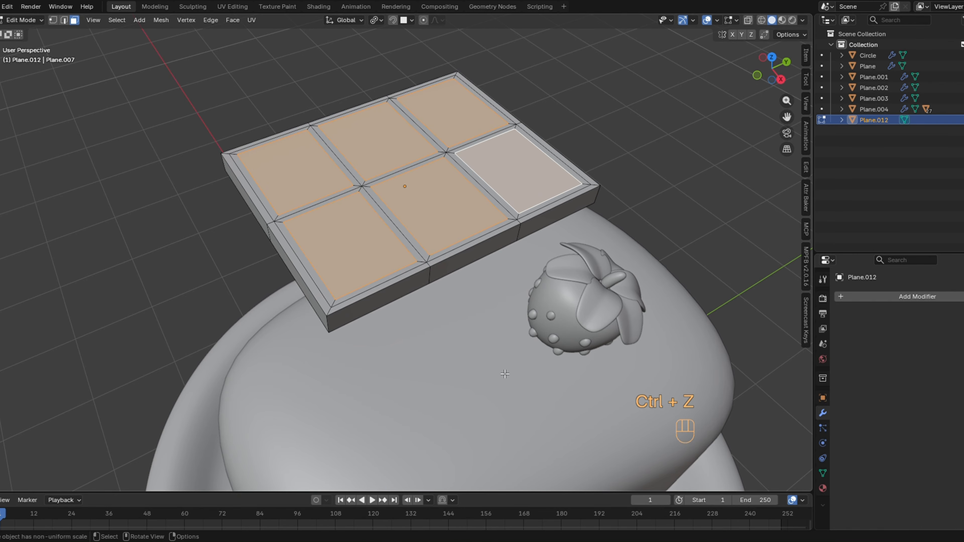
pyautogui.press('e')
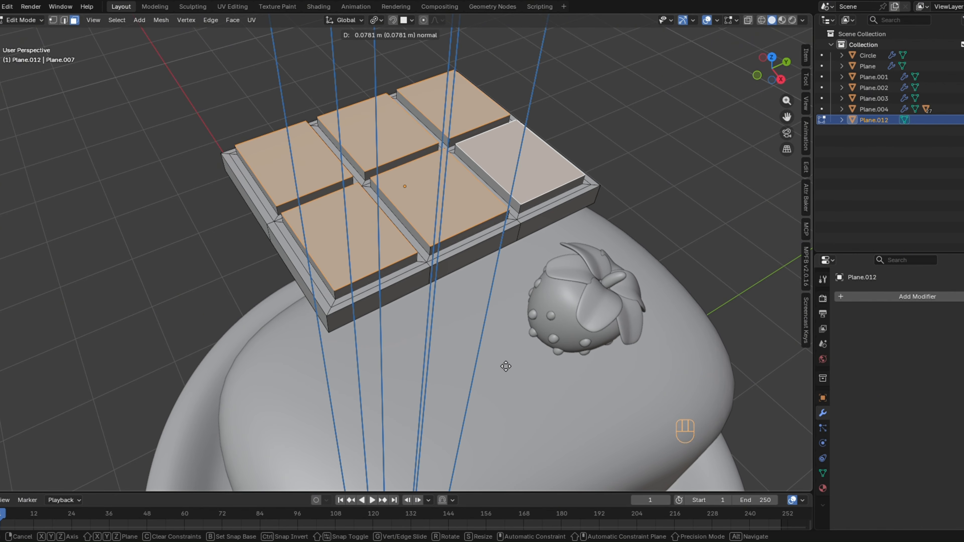
pyautogui.click(506, 368)
# Inset the tops of the six squares by about 0.05 m and extrude them inward to form shallow recesses.
pyautogui.moveTo(506, 368); pyautogui.dragTo(504, 367, button='middle')
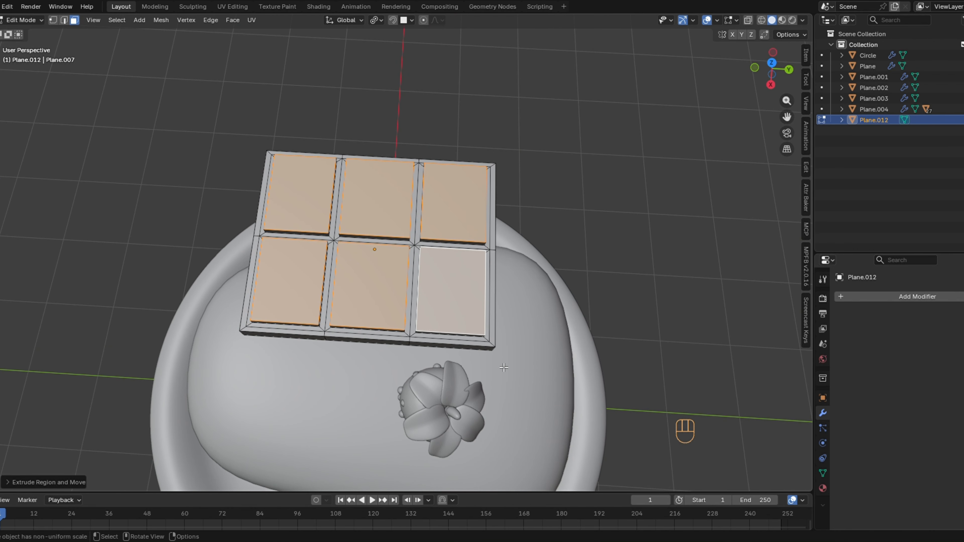
pyautogui.press('i')
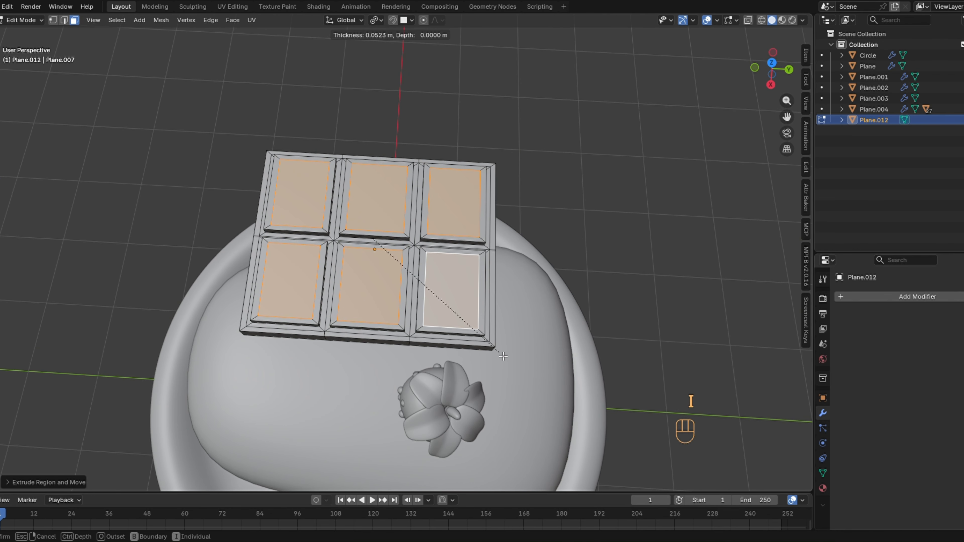
pyautogui.click(503, 356)
pyautogui.moveTo(504, 357); pyautogui.dragTo(491, 334, button='middle')
pyautogui.press('e')
pyautogui.click(499, 340)
pyautogui.press('Tab')
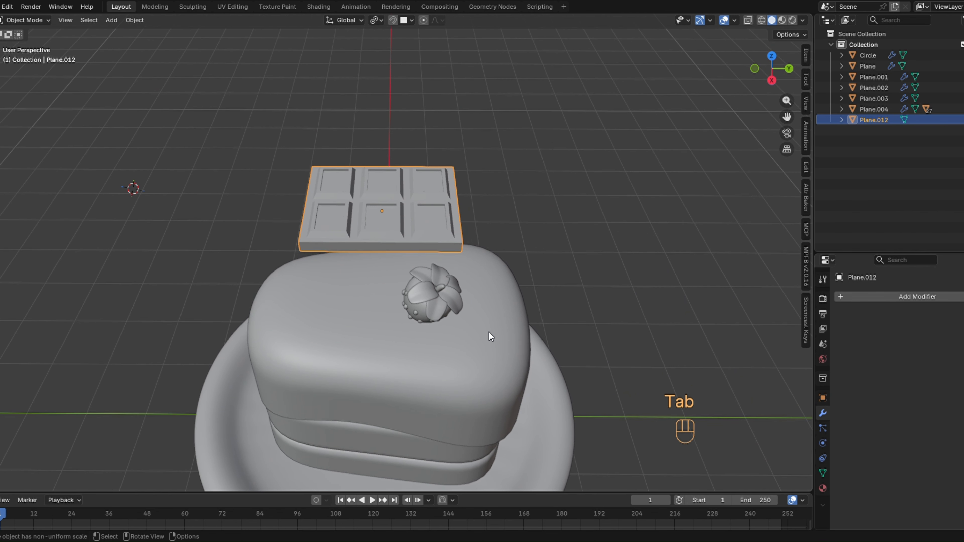
# Add a Bevel modifier to the chocolate bar with an amount of 0.4 m and 4 segments.
pyautogui.click(862, 294)
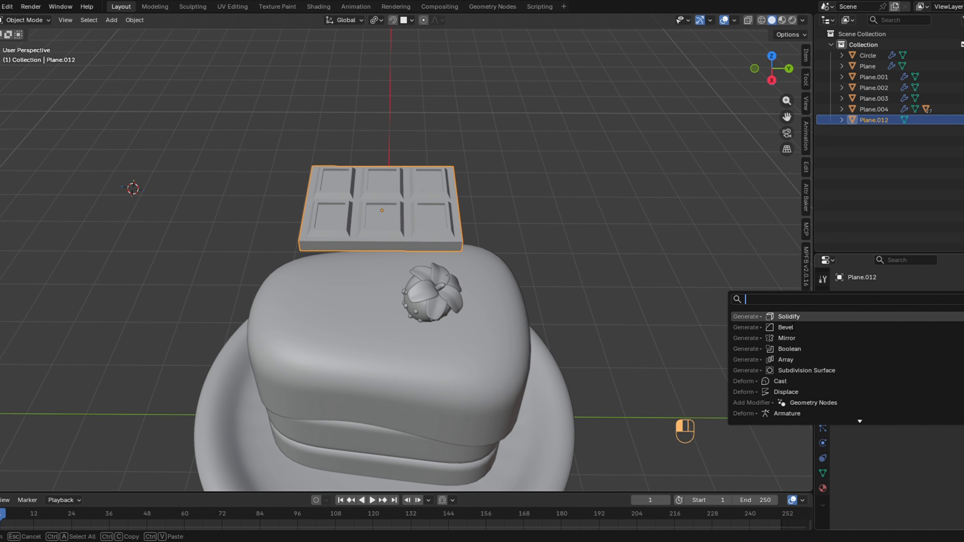
pyautogui.click(805, 325)
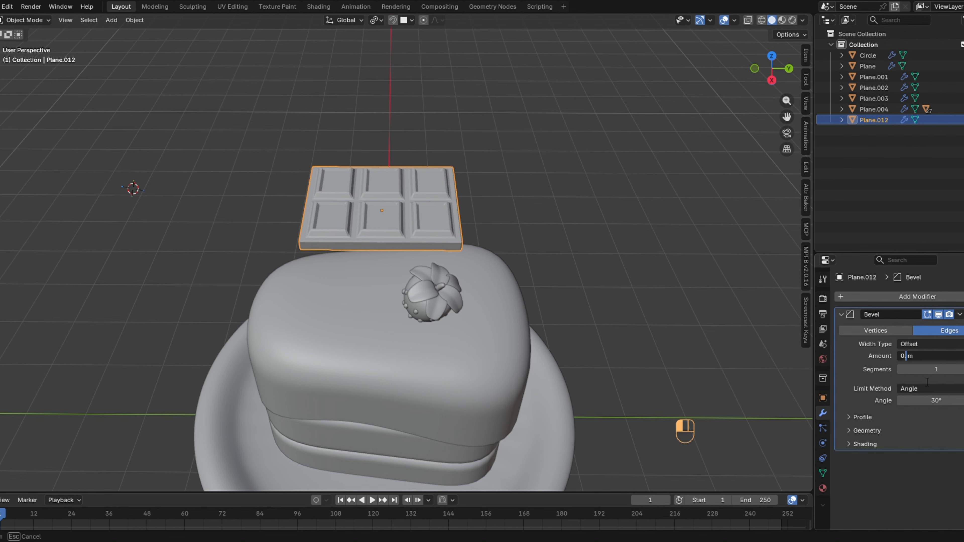
pyautogui.press('Return')
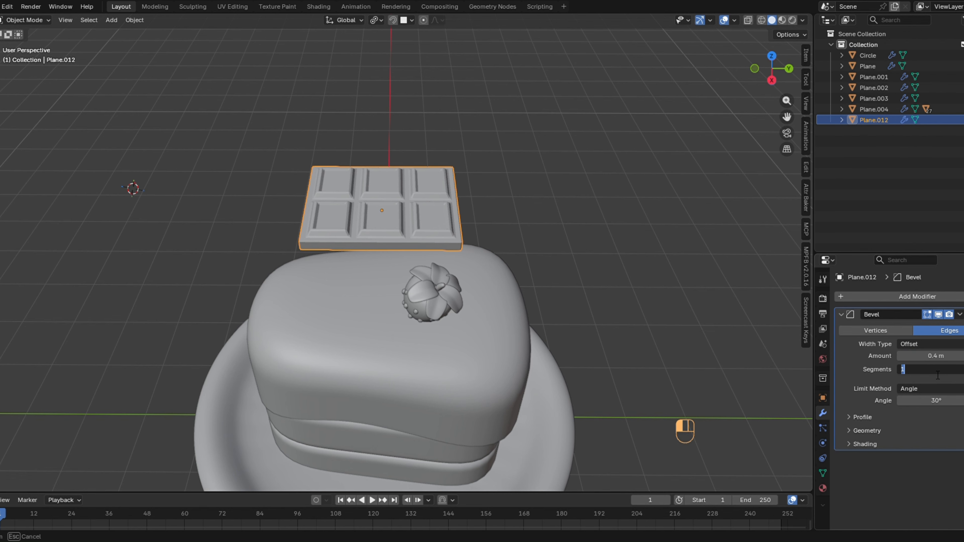
pyautogui.write('4')
pyautogui.press('Return')
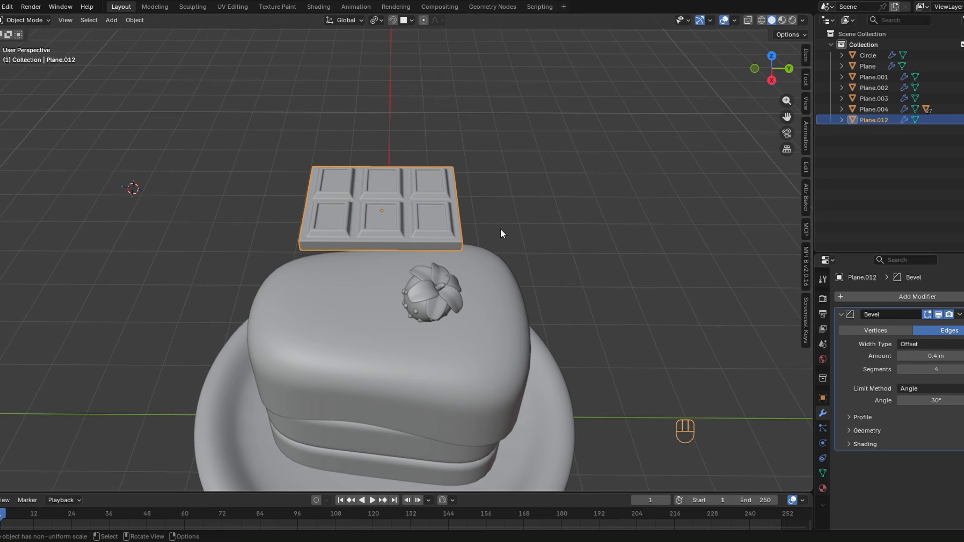
# Rotate the chocolate bar with Trackball so it stands upright and tilted behind the strawberry, facing the front.
pyautogui.press('r')
pyautogui.press('r')
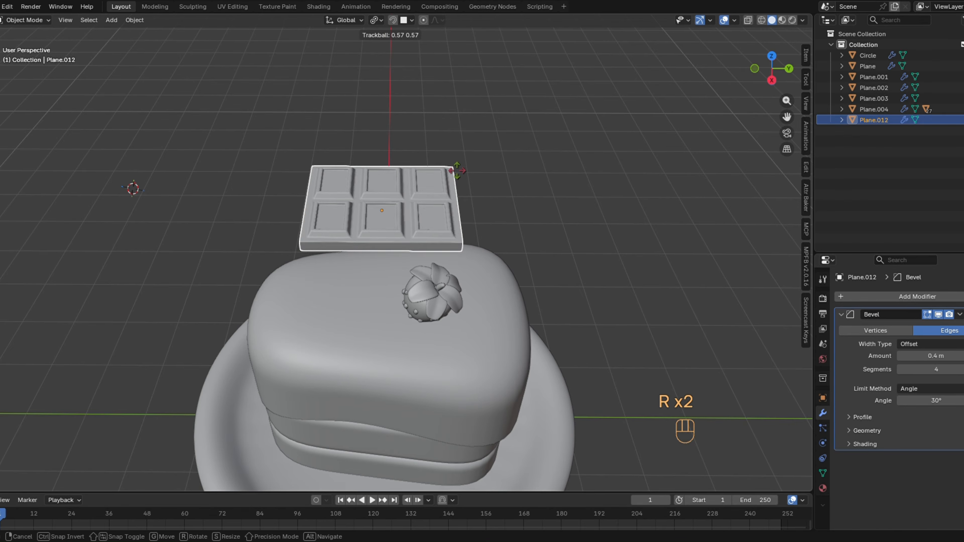
pyautogui.click(459, 236)
pyautogui.moveTo(458, 232); pyautogui.dragTo(555, 204, button='middle')
pyautogui.press('r')
pyautogui.press('r')
pyautogui.click(550, 202)
pyautogui.press('r')
pyautogui.press('r')
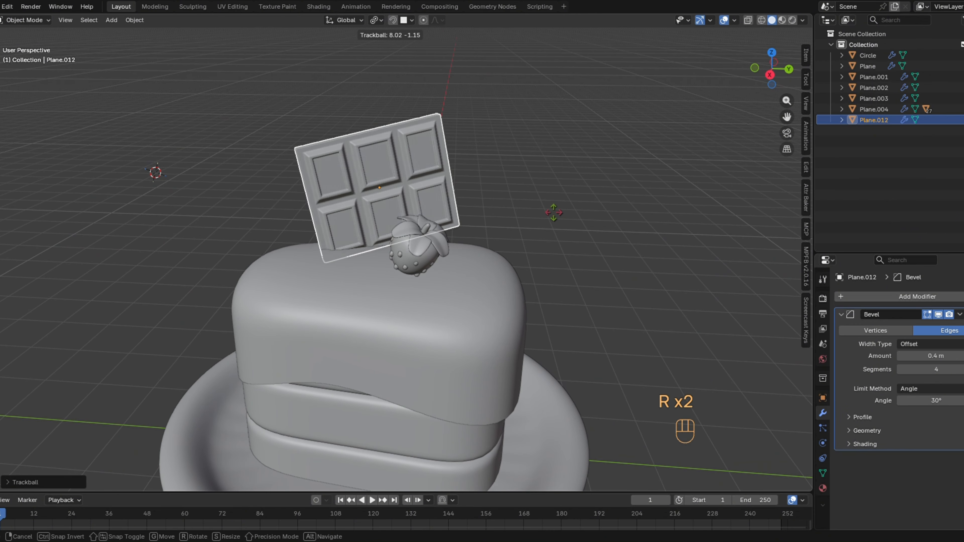
pyautogui.click(528, 218)
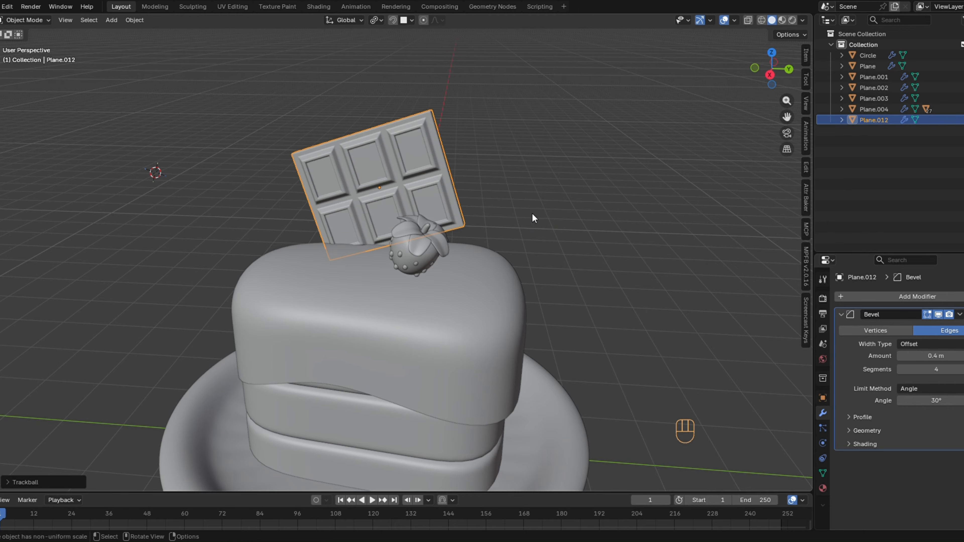
# Shift the chocolate bar about 0.6 m toward the cake's front with Z locked.
pyautogui.moveTo(532, 214); pyautogui.dragTo(540, 219, button='middle')
pyautogui.press('g')
pyautogui.hotkey('shift', 'z')
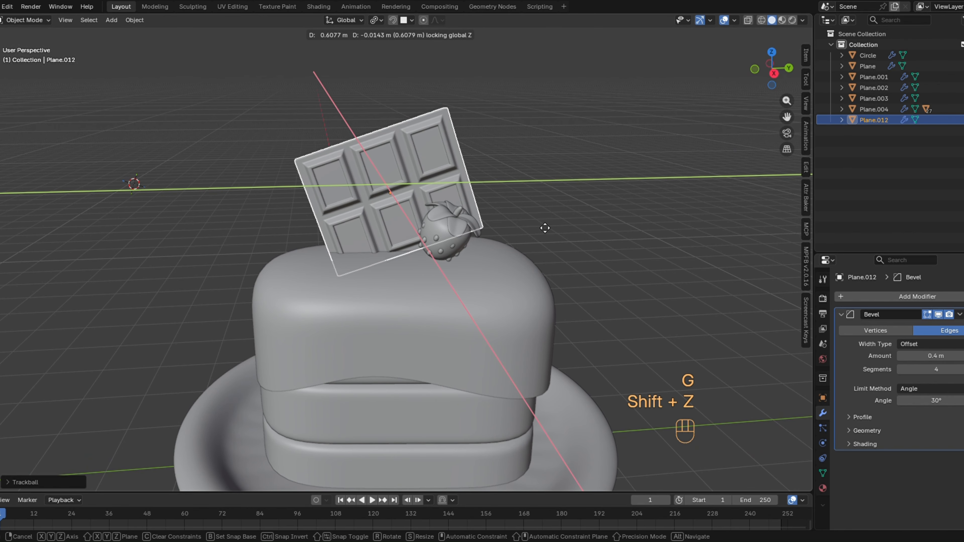
pyautogui.click(544, 231)
# Adjust the chocolate bar's scale slightly along its local X axis.
pyautogui.press('s')
pyautogui.press('x')
pyautogui.press('x')
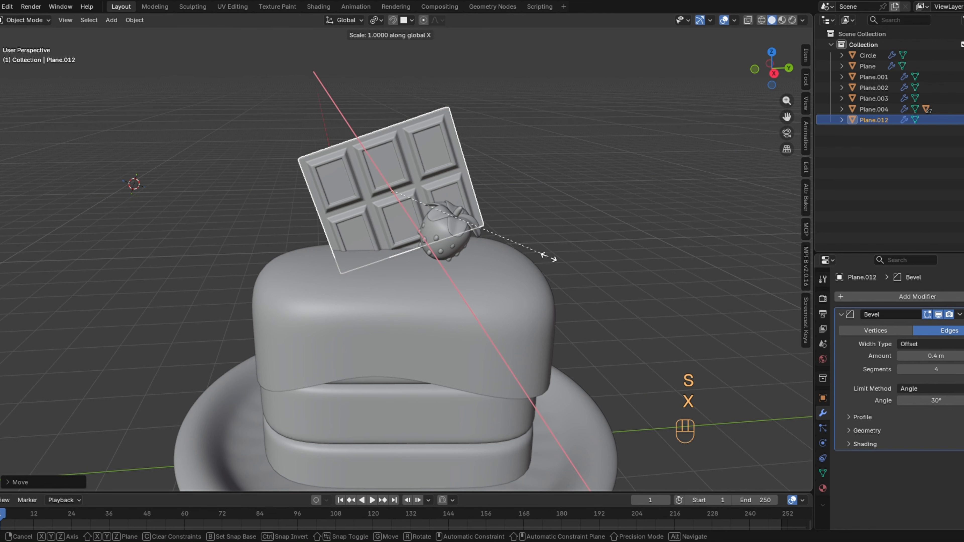
pyautogui.click(538, 242)
# Nudge the chocolate bar about 0.17 m closer to the strawberry with Z locked, and refine its tilt with Trackball.
pyautogui.press('g')
pyautogui.hotkey('shift', 'z')
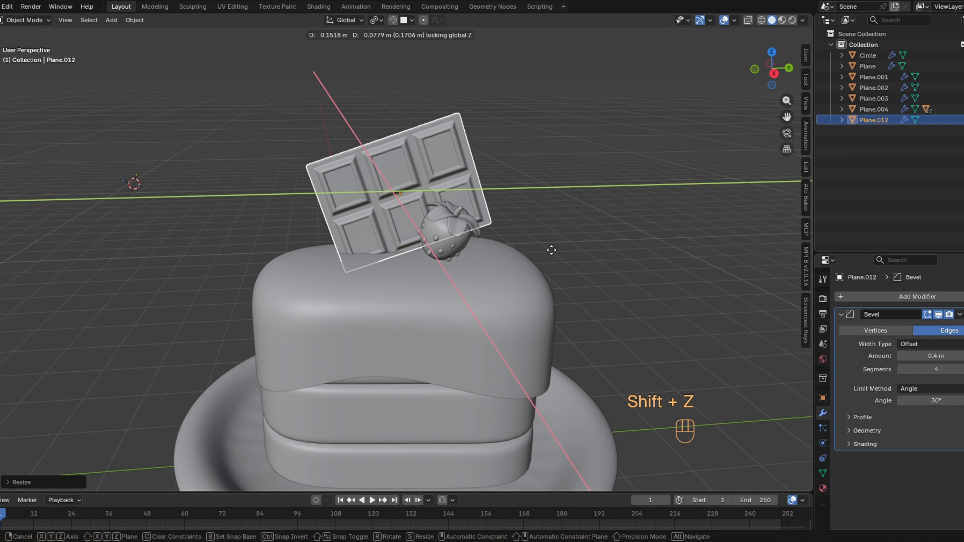
pyautogui.click(551, 250)
pyautogui.press('r')
pyautogui.press('r')
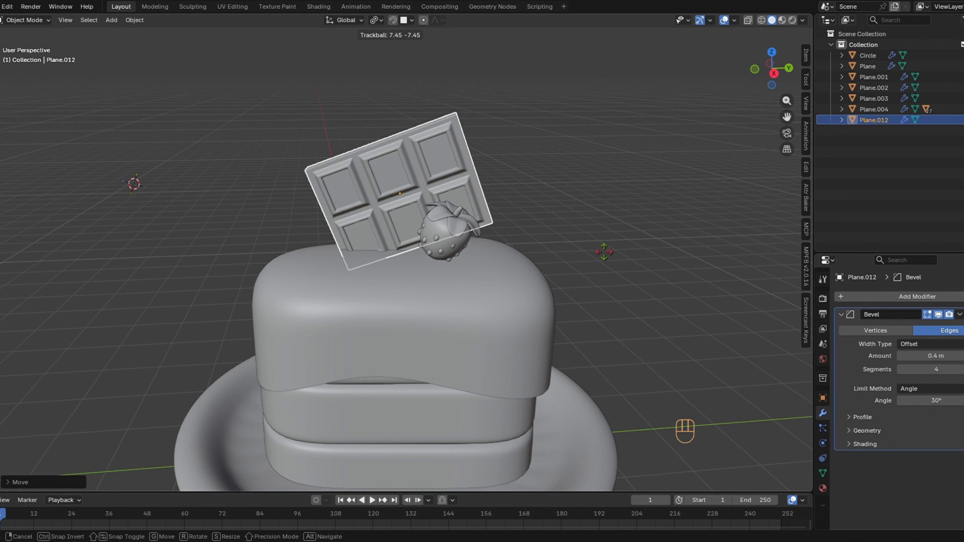
pyautogui.click(614, 249)
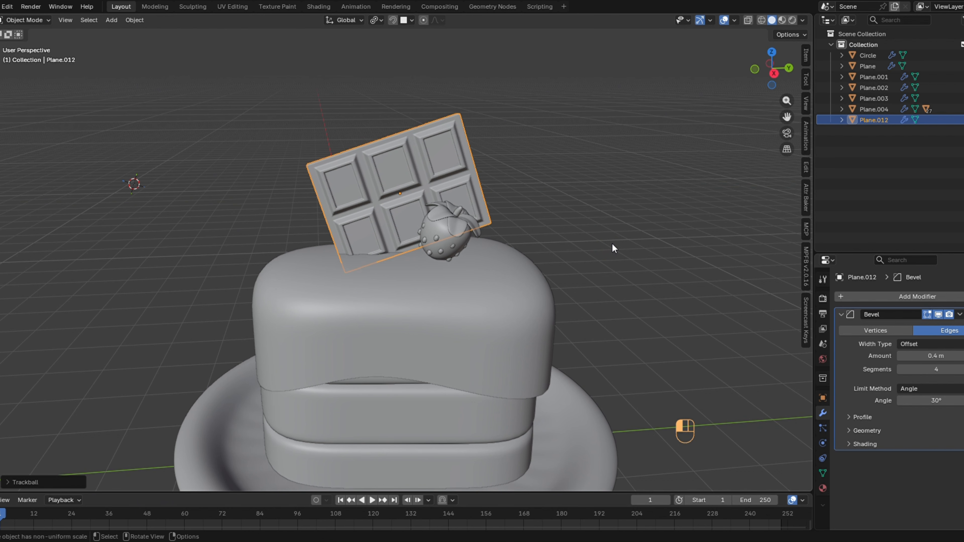
# Rotate the strawberry on top of the cake with Trackball so its leaves point up and away to one side.
pyautogui.click(444, 237)
pyautogui.press('r')
pyautogui.press('r')
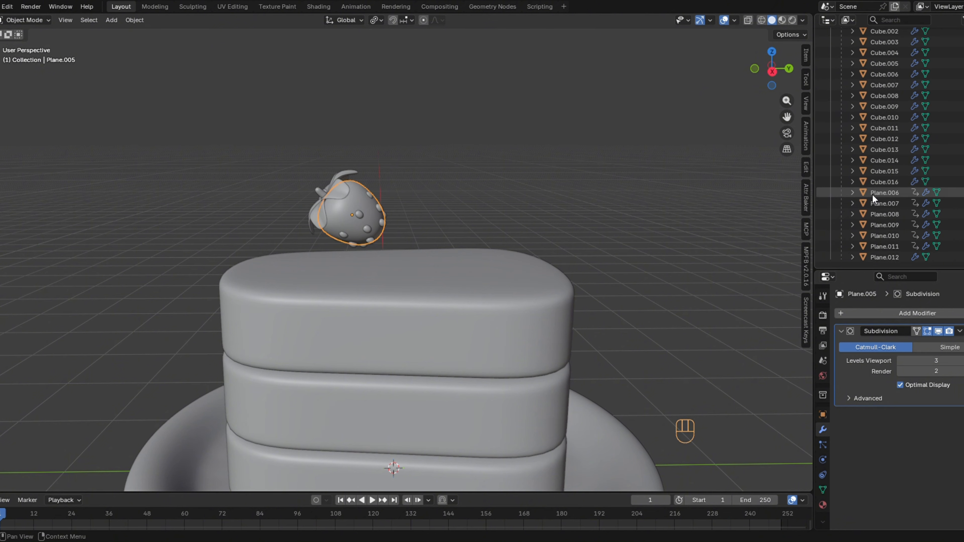
# Make a linked duplicate of the whole strawberry, including all its seeds and leaves, leaving the copy in place.
pyautogui.keyDown('shift'); pyautogui.click(880, 258); pyautogui.keyUp('shift')
pyautogui.scroll(4, 440, 210)
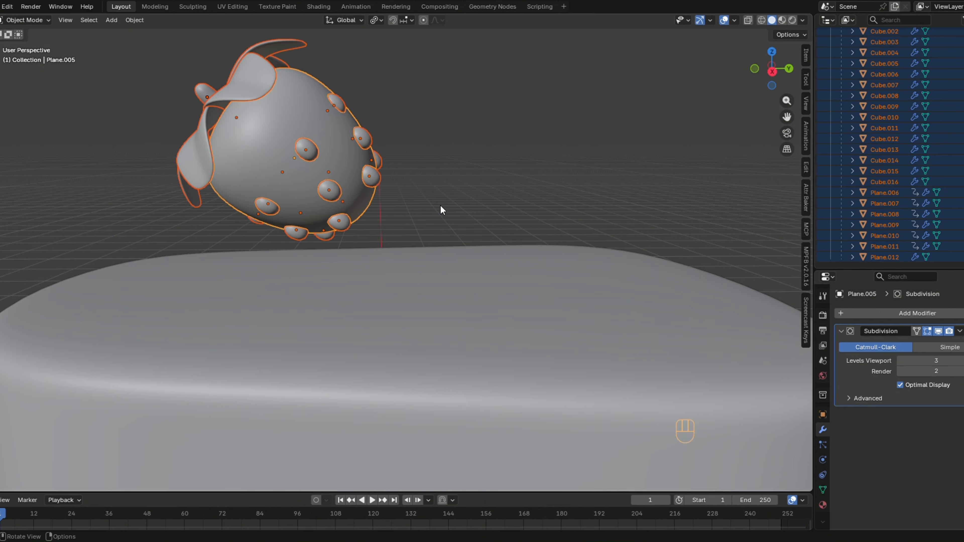
pyautogui.hotkey('alt', 'd')
pyautogui.rightClick(384, 168)
pyautogui.scroll(-4, 383, 168)
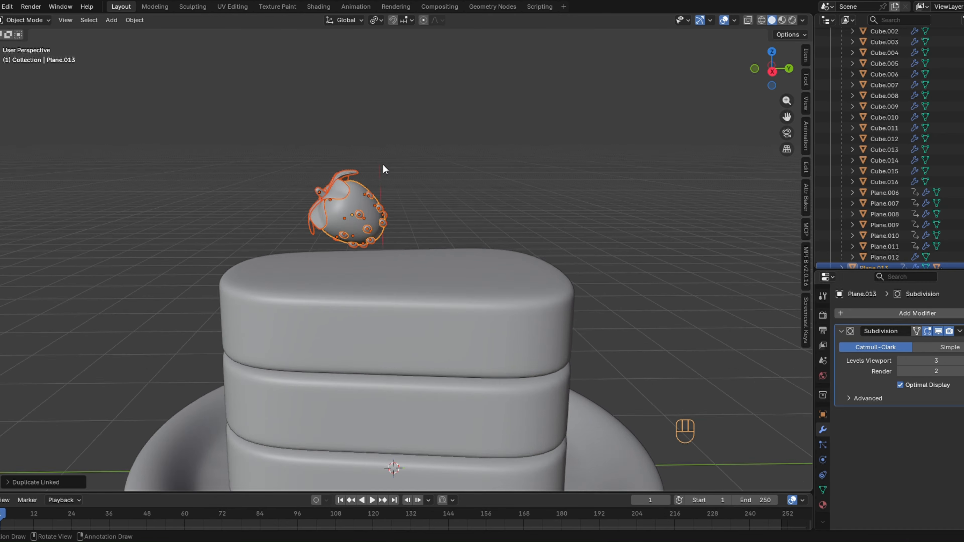
# Move the original strawberry sideways so it sits beside its duplicate, and unhide the frosting and chocolate bar.
pyautogui.click(366, 213)
pyautogui.scroll(5, 364, 216)
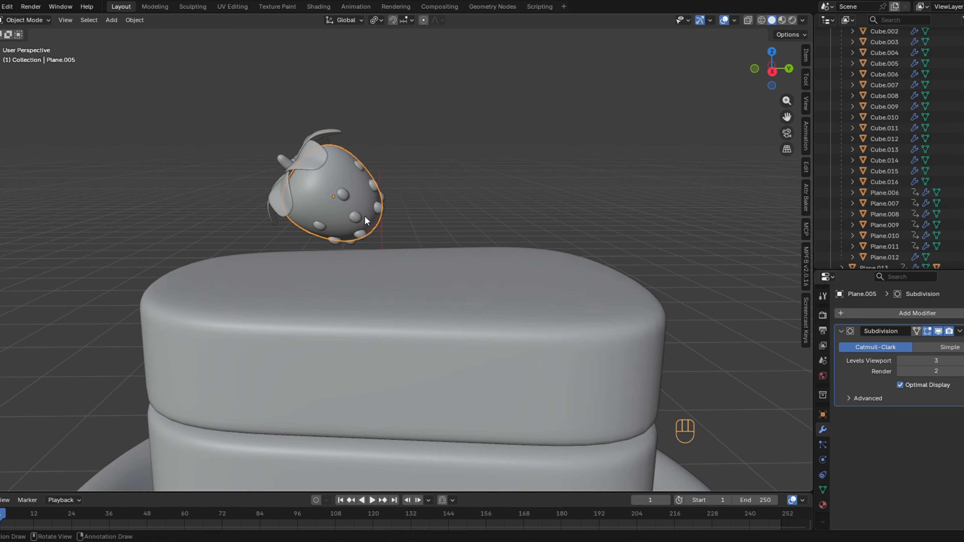
pyautogui.press('g')
pyautogui.click(608, 218)
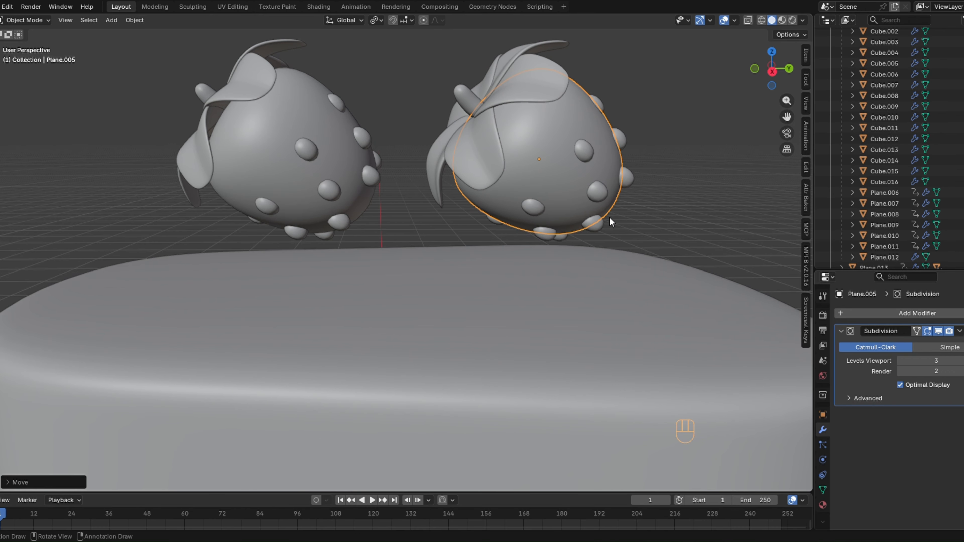
pyautogui.scroll(-5, 587, 254)
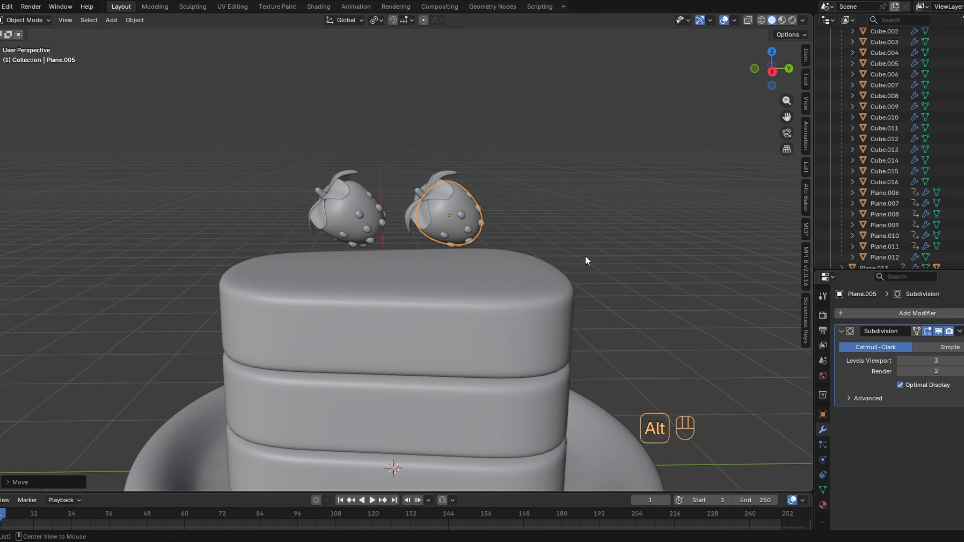
pyautogui.hotkey('alt', 'h')
pyautogui.scroll(4, 495, 264)
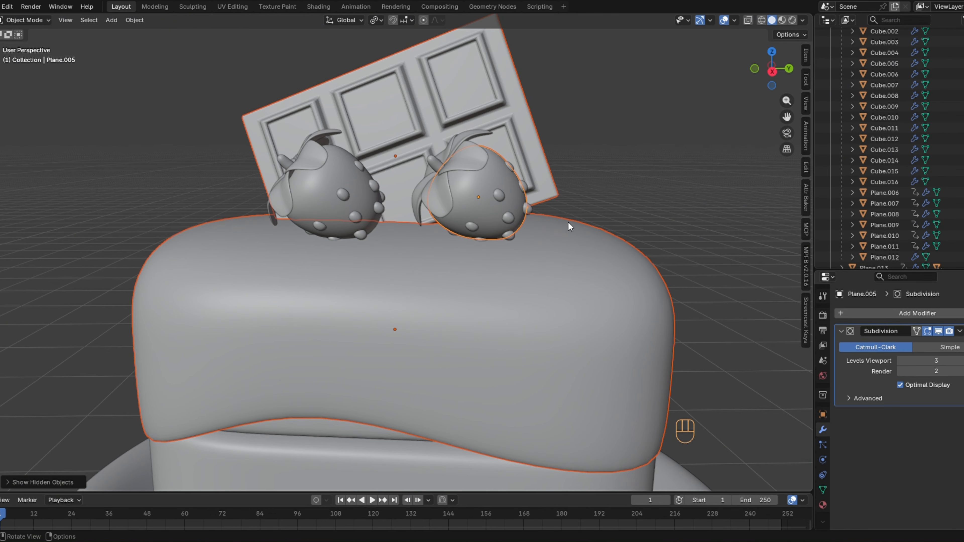
pyautogui.press('r')
pyautogui.press('r')
pyautogui.click(566, 231)
pyautogui.hotkey('ctrl', 'z')
# Rotate the moved strawberry with Trackball so its leaves face outward, away from the other strawberry.
pyautogui.click(473, 199)
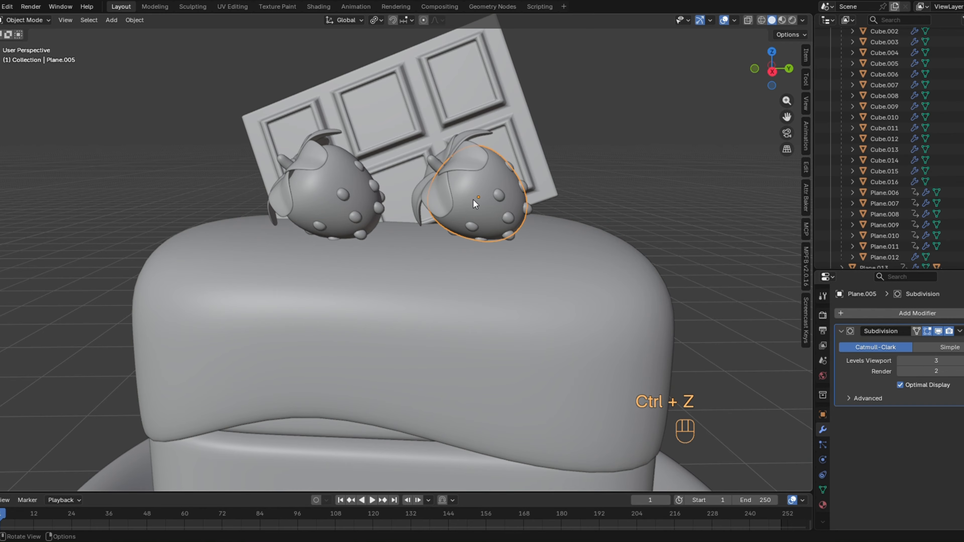
pyautogui.press('r')
pyautogui.press('r')
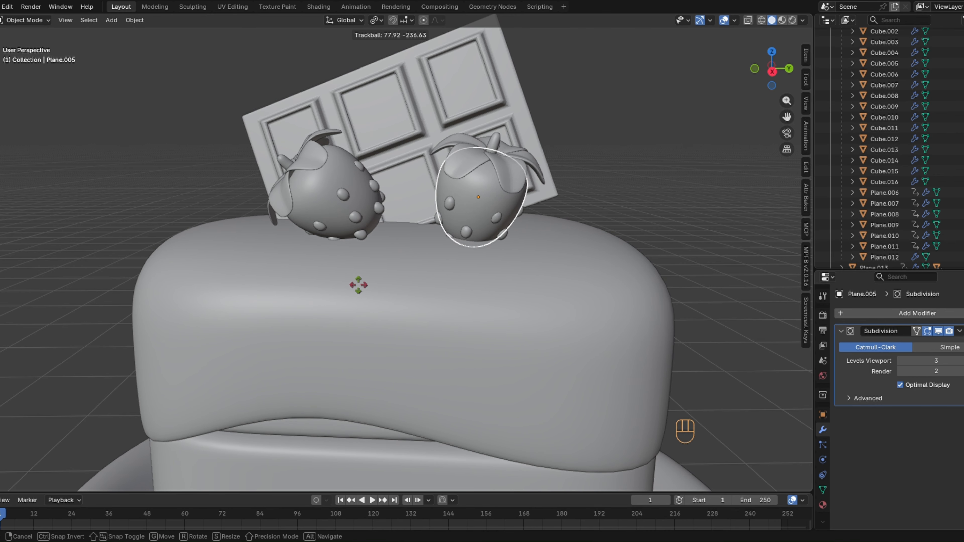
pyautogui.click(492, 244)
pyautogui.scroll(-5, 494, 243)
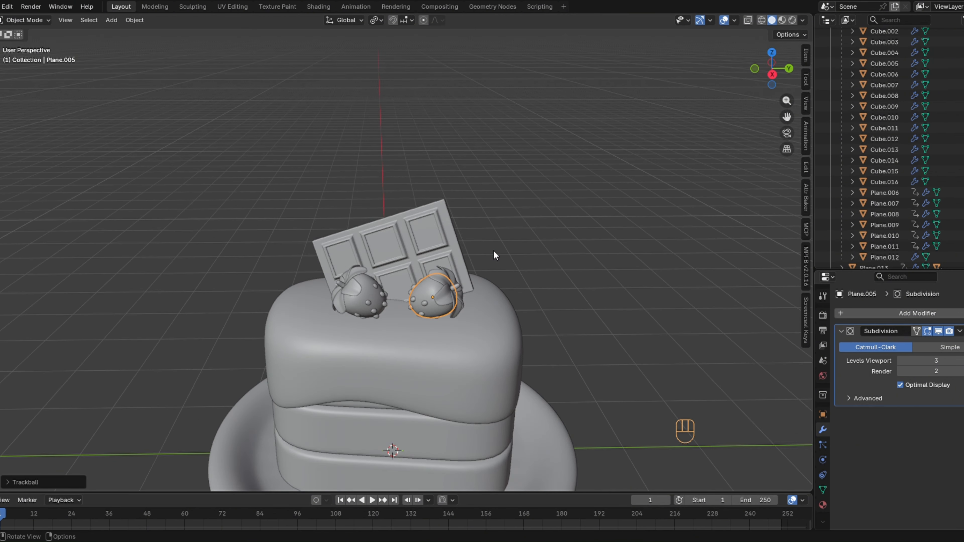
pyautogui.scroll(4, 494, 254)
pyautogui.press('r')
pyautogui.press('r')
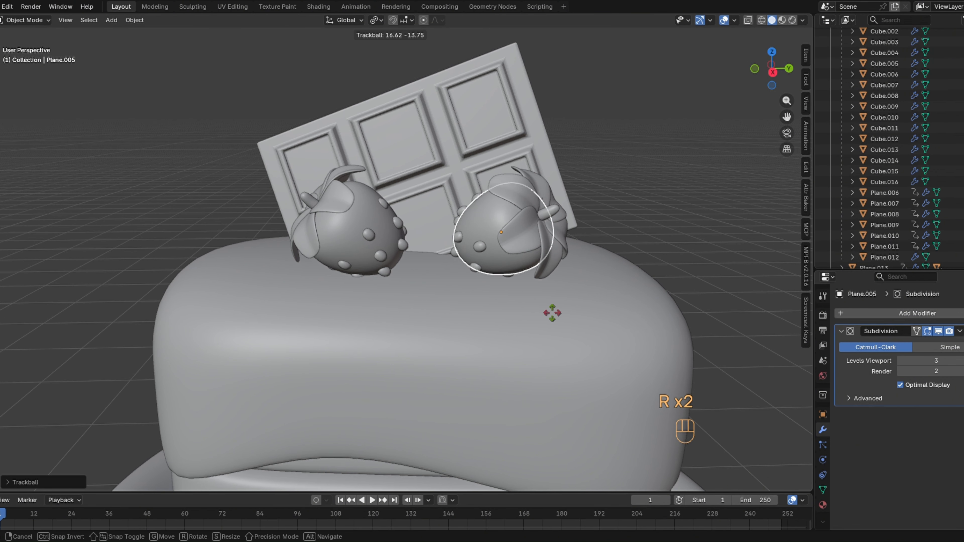
pyautogui.click(555, 312)
# Scale the moved strawberry down so it is smaller than the other one, and adjust its tilt with Trackball.
pyautogui.press('s')
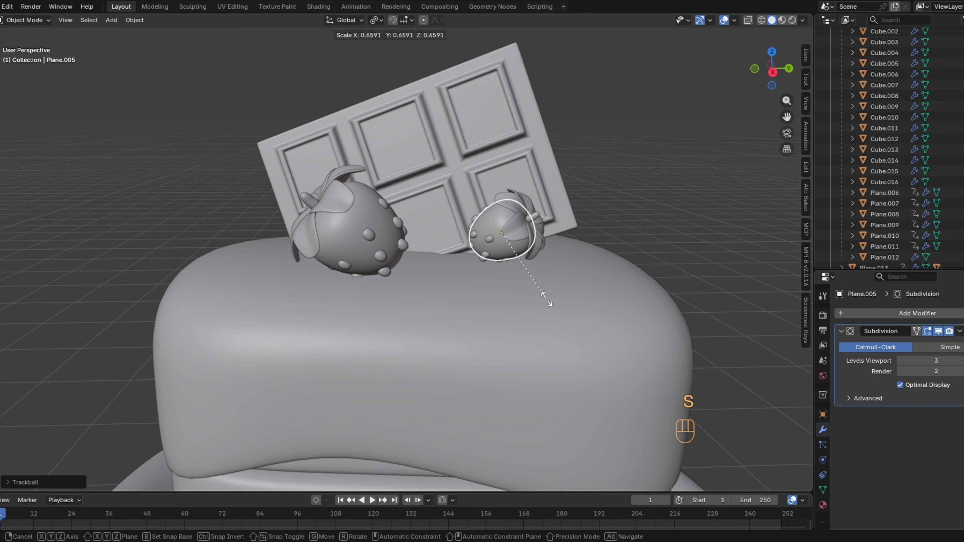
pyautogui.click(544, 299)
pyautogui.press('r')
pyautogui.press('r')
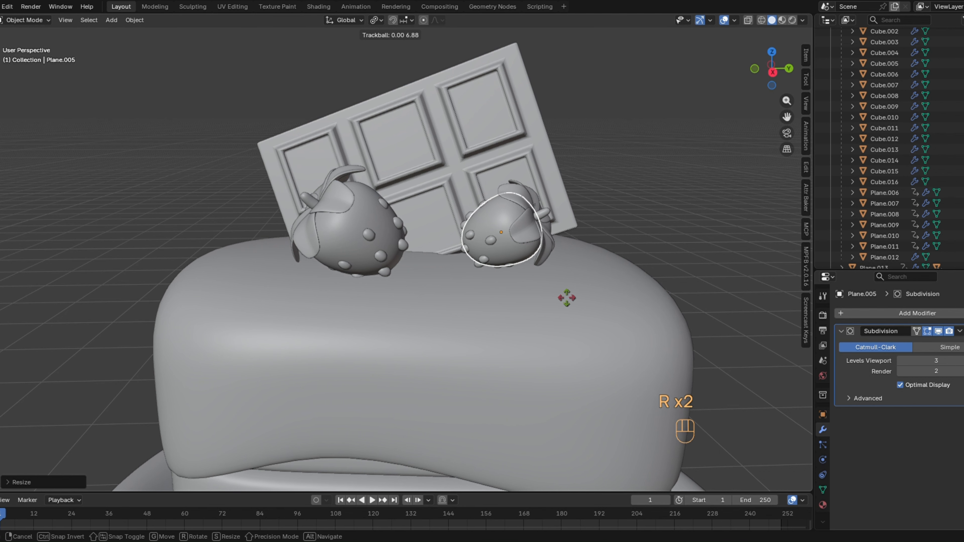
pyautogui.click(572, 299)
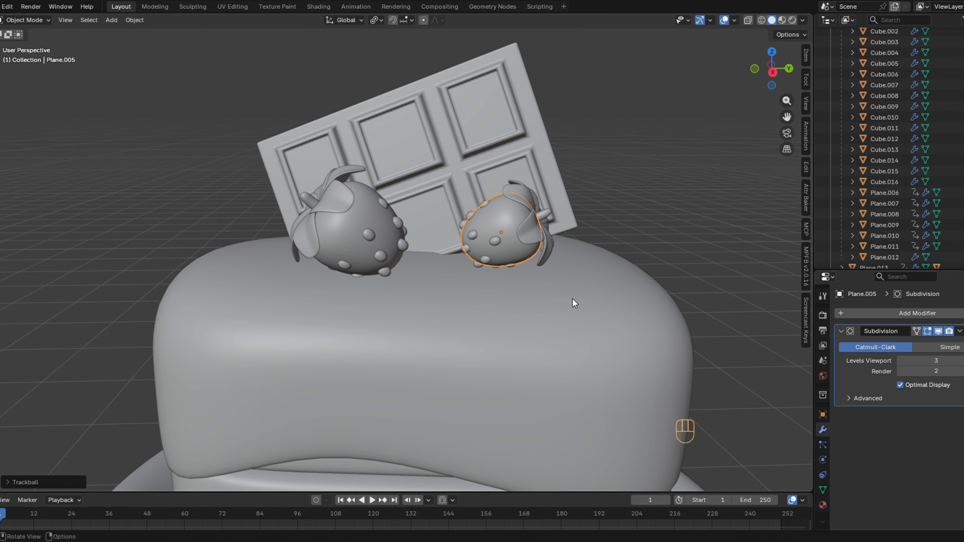
# Reorient the smaller strawberry with Trackball and a final view rotation so its seeded body faces forward with the leaves behind.
pyautogui.press('r')
pyautogui.press('r')
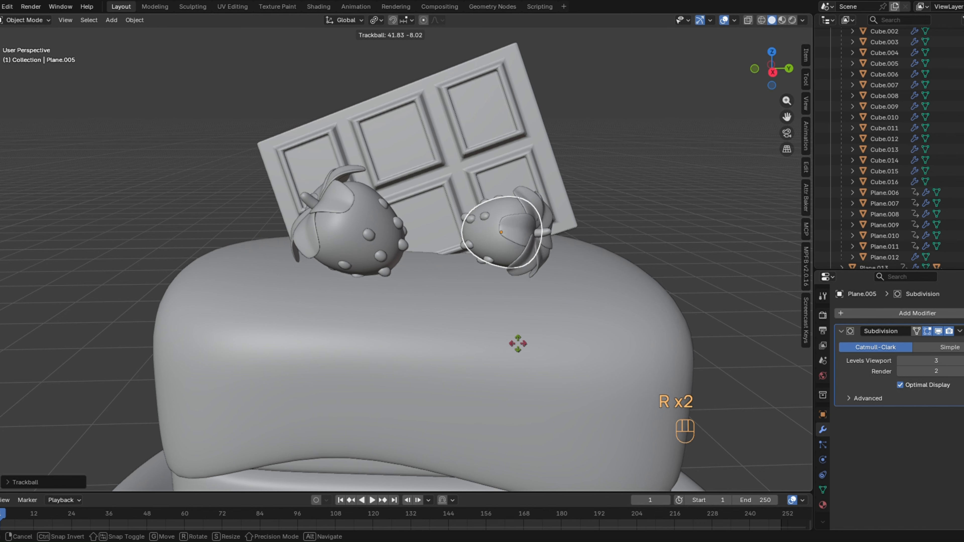
pyautogui.click(552, 394)
pyautogui.press('r')
pyautogui.press('r')
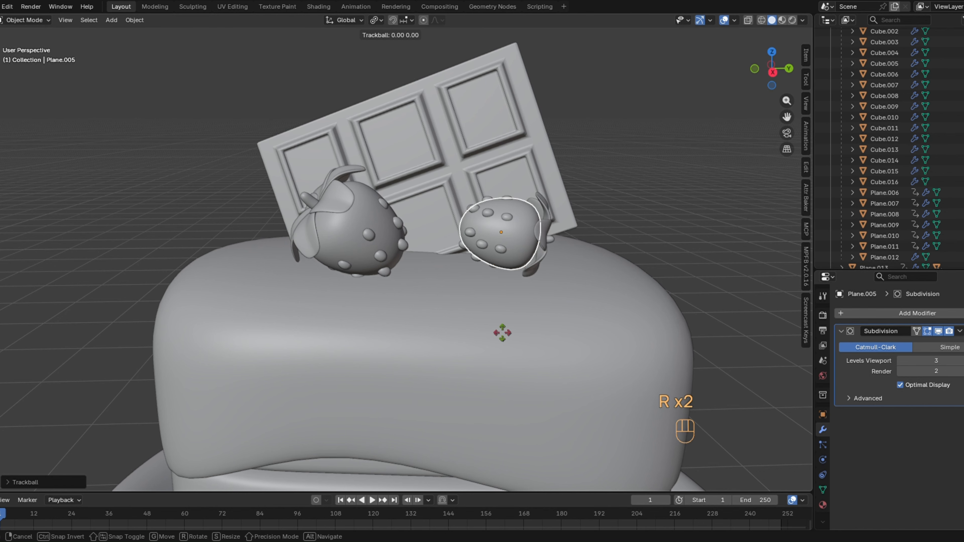
pyautogui.click(488, 361)
pyautogui.press('r')
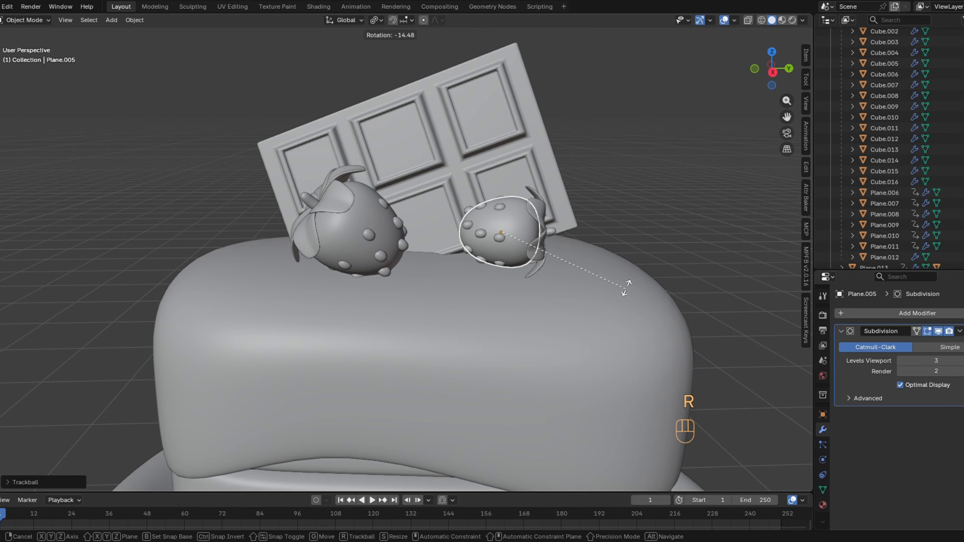
pyautogui.click(603, 228)
# Adjust the smaller strawberry's height on the frosting by moving it slightly along global Z.
pyautogui.moveTo(567, 292); pyautogui.dragTo(528, 337, button='middle')
pyautogui.press('g')
pyautogui.press('z')
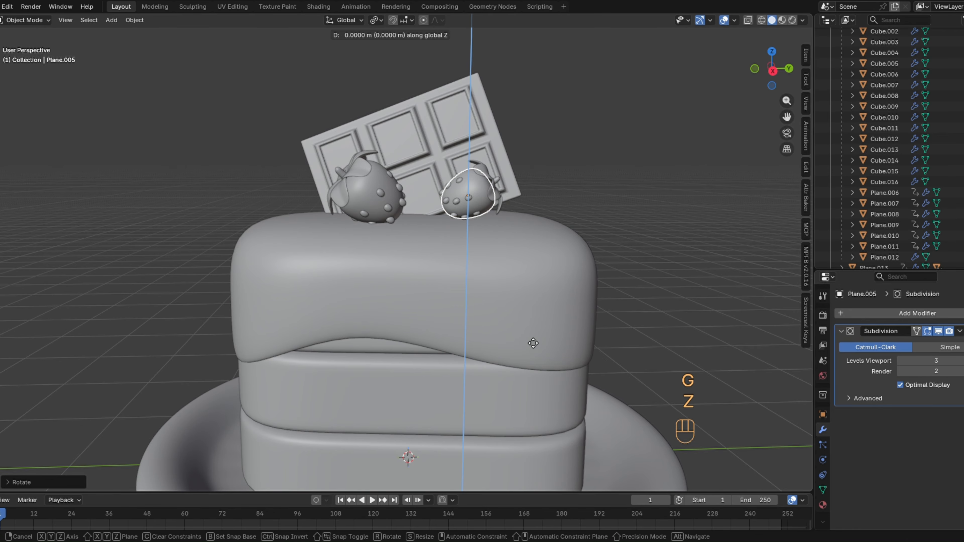
pyautogui.click(529, 344)
# Bring the whole cake and plate into view and add a camera to the scene.
pyautogui.moveTo(528, 344); pyautogui.dragTo(504, 334, button='middle')
pyautogui.scroll(-5, 497, 329)
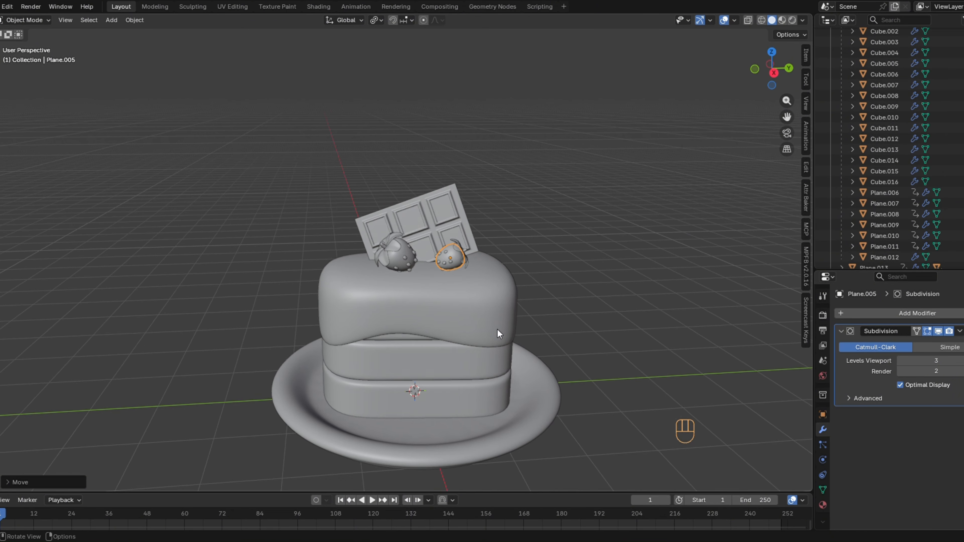
pyautogui.keyDown('shift'); pyautogui.moveTo(429, 332); pyautogui.dragTo(487, 324, button='middle'); pyautogui.keyUp('shift')
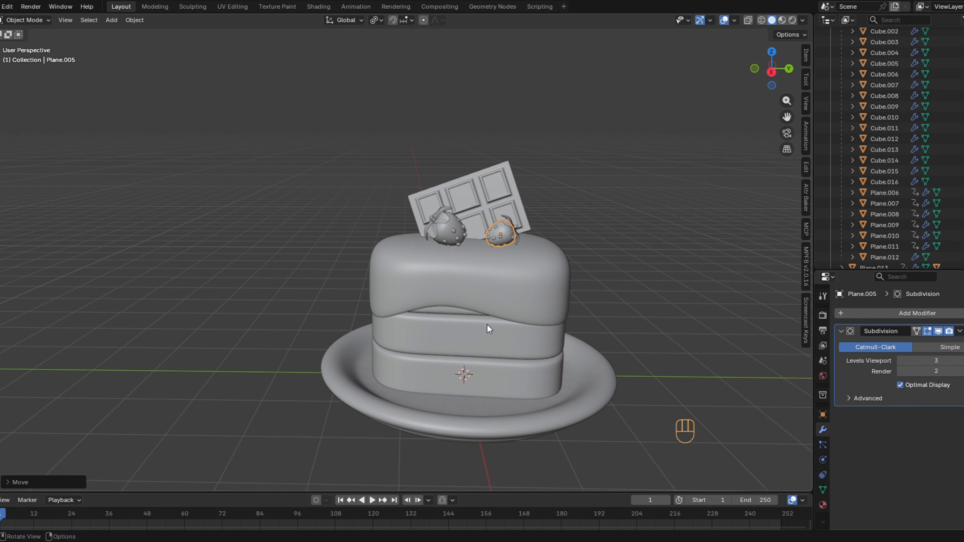
pyautogui.scroll(1, 487, 324)
pyautogui.keyDown('shift'); pyautogui.moveTo(537, 340); pyautogui.dragTo(495, 327, button='middle'); pyautogui.keyUp('shift')
pyautogui.hotkey('shift', 'a')
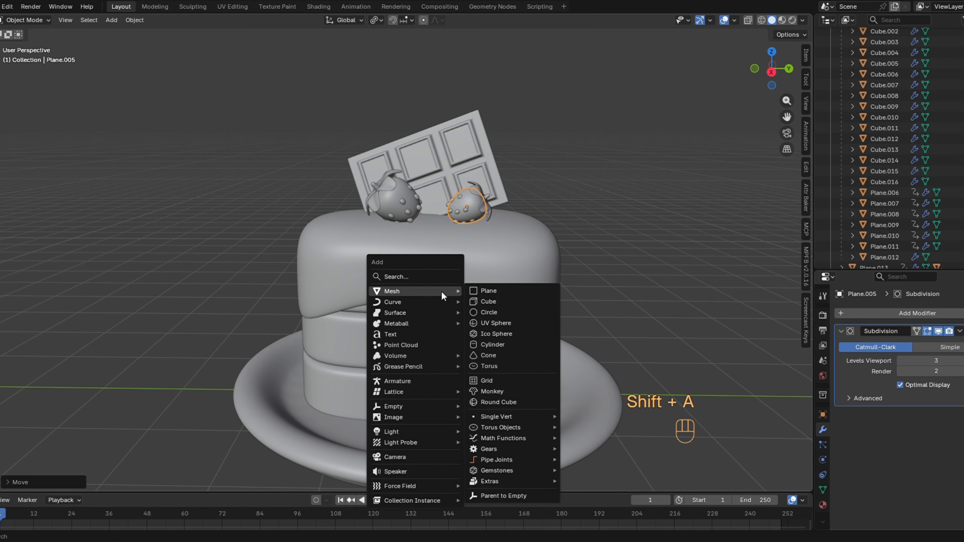
pyautogui.click(396, 458)
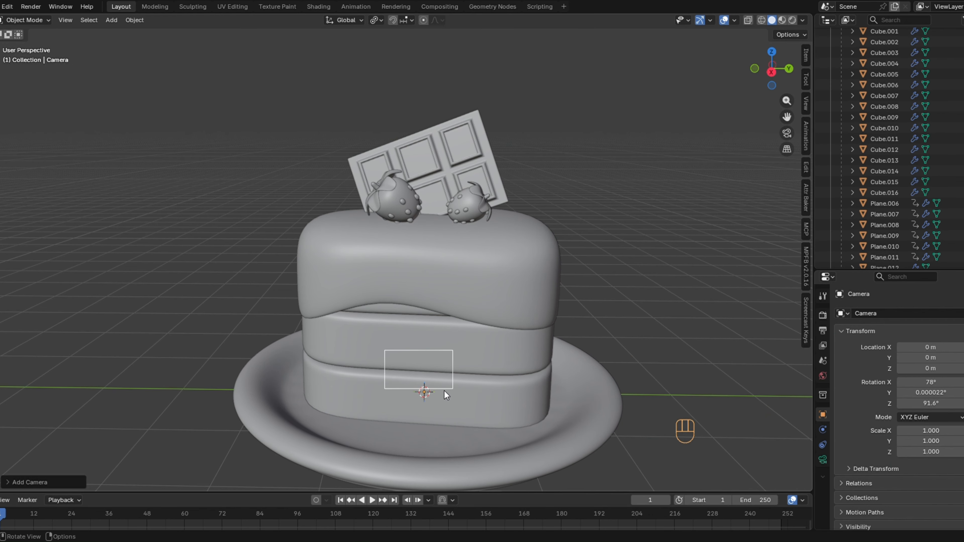
# Move the camera back from the cake along its local Z axis to about X 3.3 m.
pyautogui.press('g')
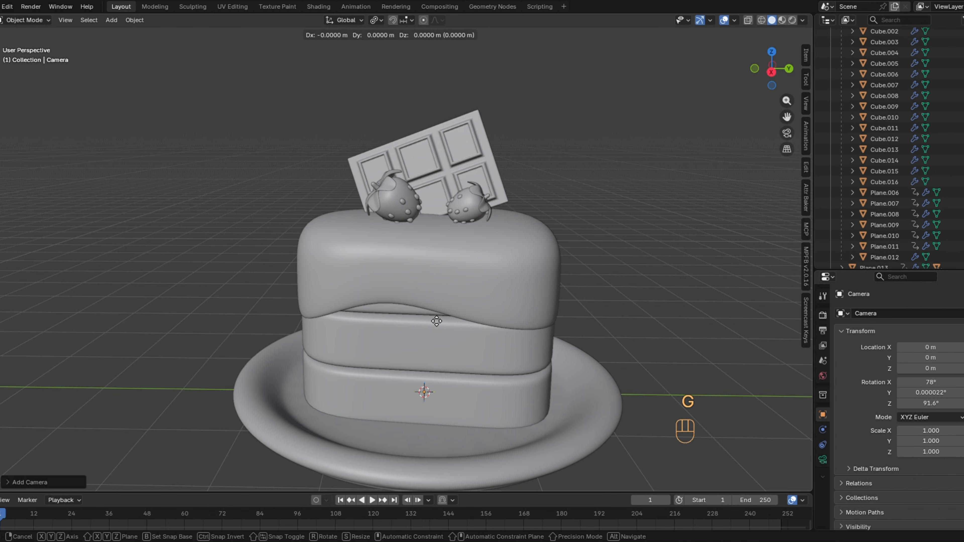
pyautogui.press('z')
pyautogui.press('z')
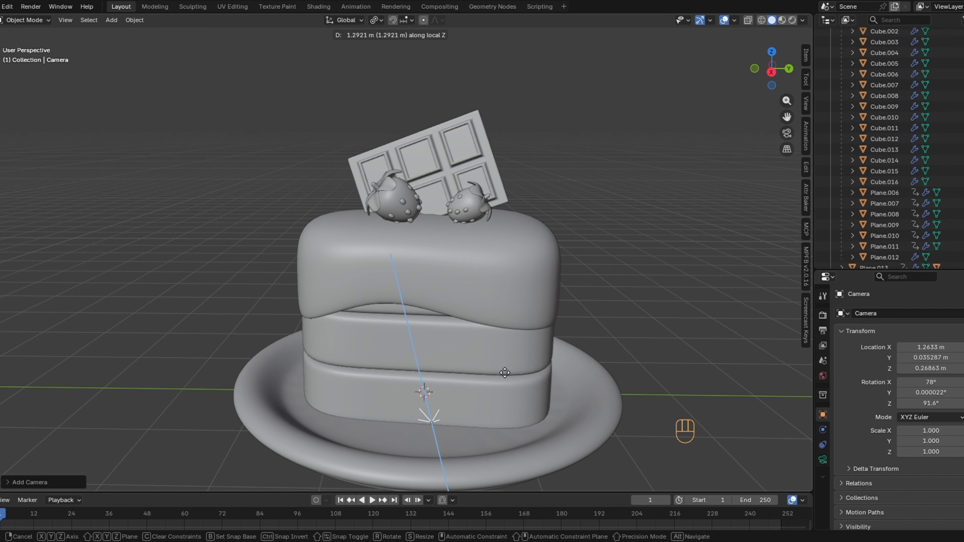
pyautogui.click(507, 391)
pyautogui.moveTo(507, 390); pyautogui.dragTo(363, 358, button='middle')
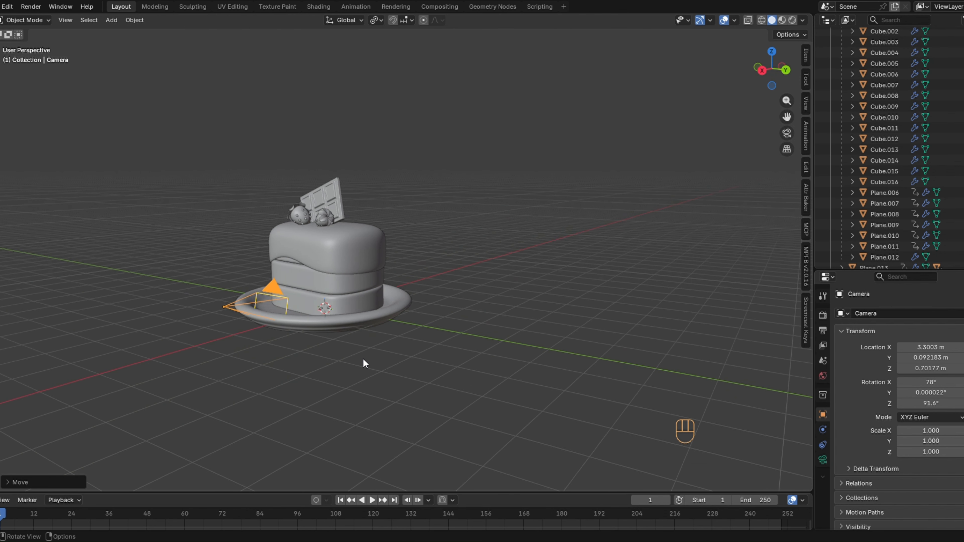
# Move the camera farther back along its local Z axis to about X 5.03 m.
pyautogui.scroll(3, 253, 314)
pyautogui.keyDown('shift'); pyautogui.moveTo(253, 314); pyautogui.dragTo(388, 323, button='middle'); pyautogui.keyUp('shift')
pyautogui.press('g')
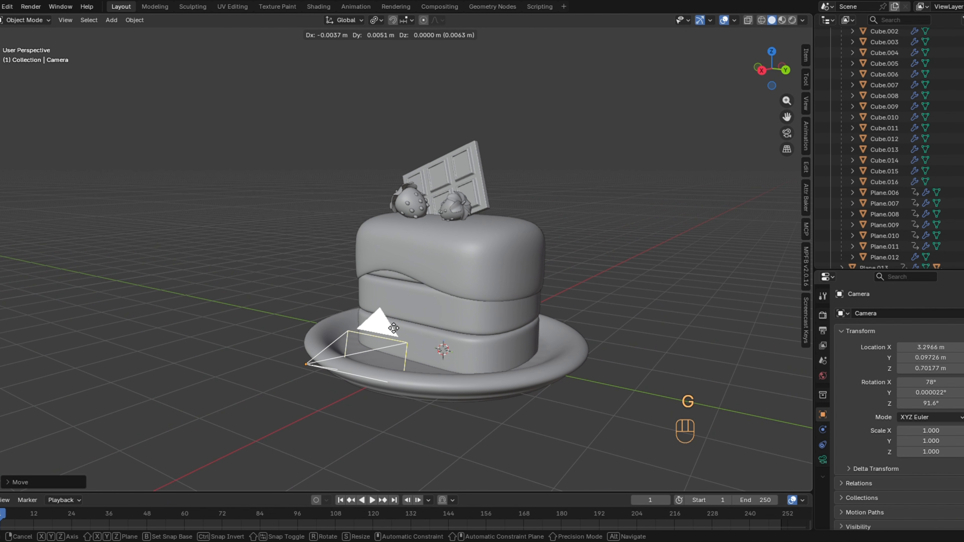
pyautogui.press('z')
pyautogui.press('z')
pyautogui.click(256, 299)
pyautogui.moveTo(256, 299); pyautogui.dragTo(331, 317, button='middle')
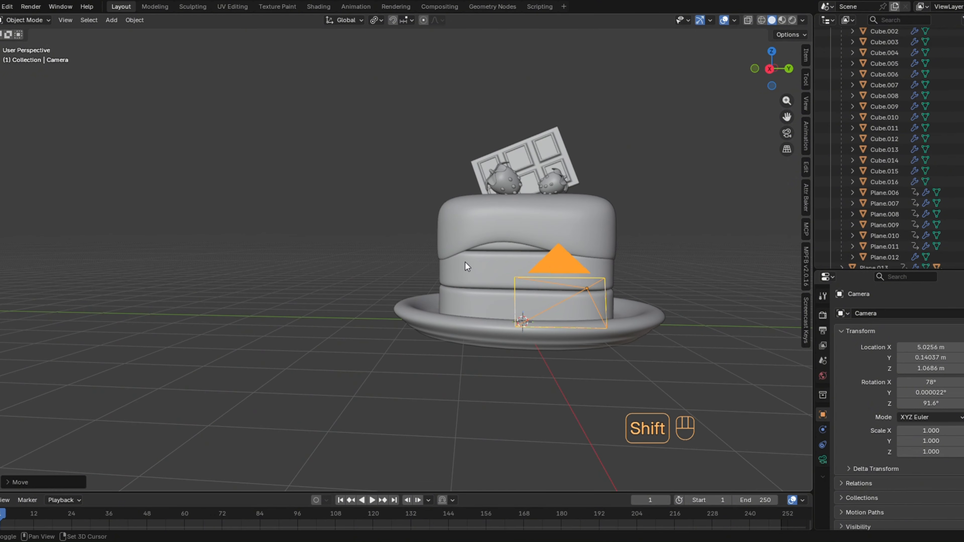
pyautogui.keyDown('shift'); pyautogui.moveTo(465, 262); pyautogui.dragTo(389, 313, button='middle'); pyautogui.keyUp('shift')
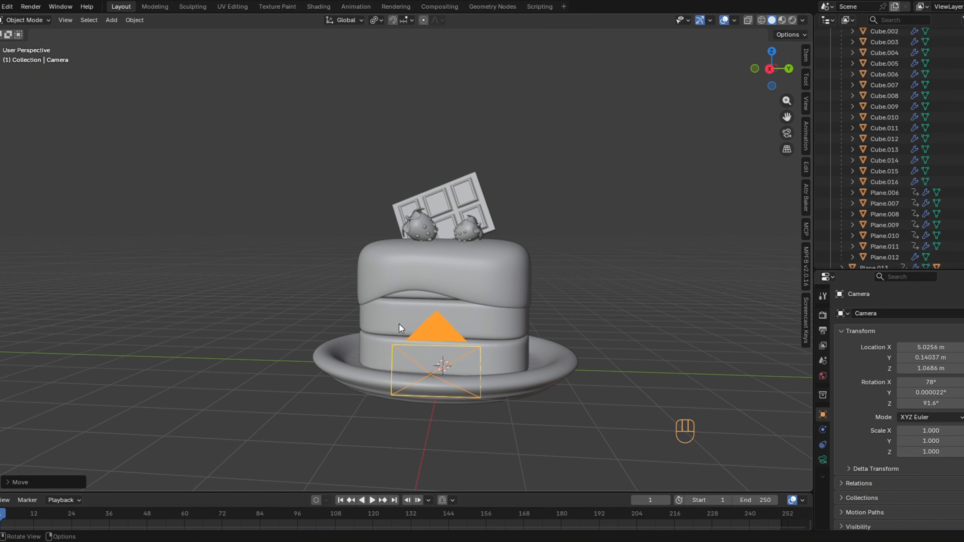
# Look through the camera, lock Camera to View, and frame the whole cake from a slightly raised angle.
pyautogui.press('KP_0')
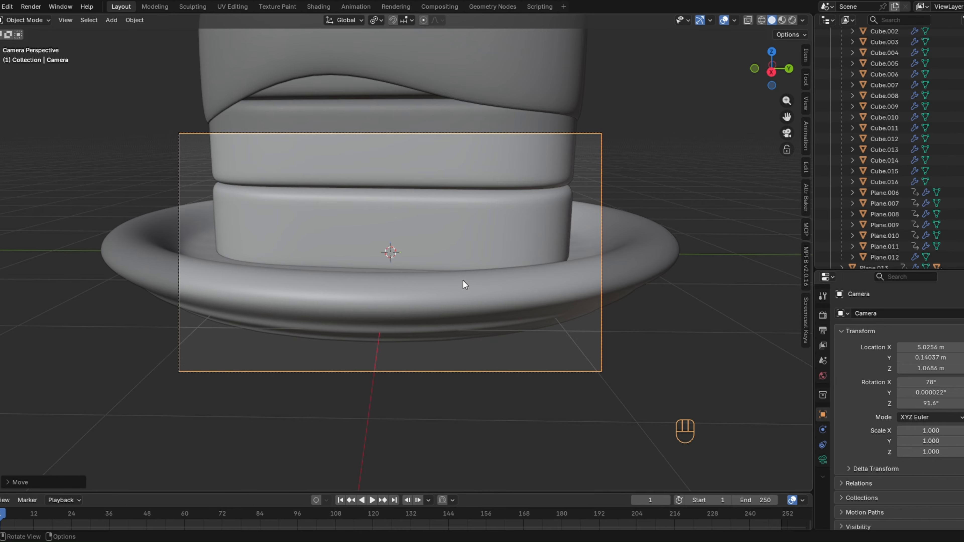
pyautogui.click(806, 103)
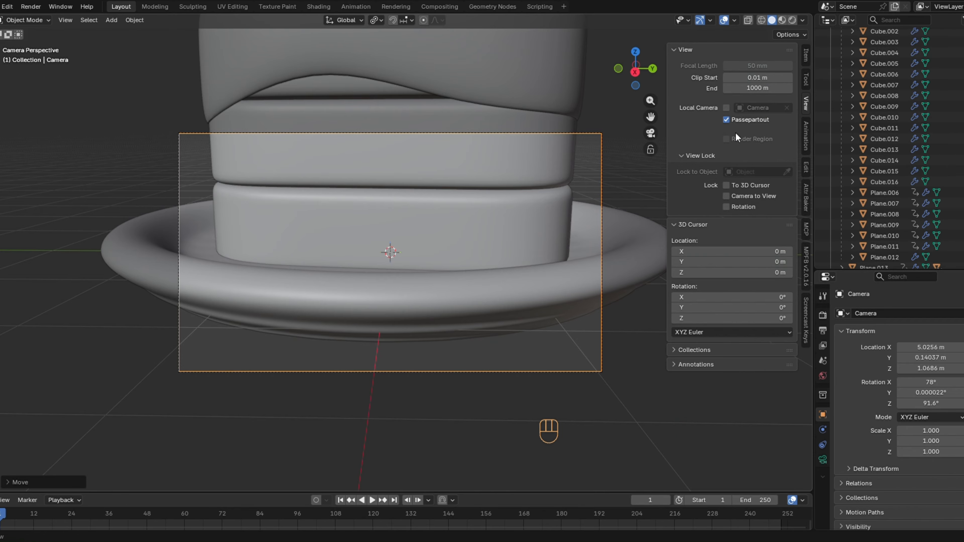
pyautogui.click(726, 196)
pyautogui.scroll(-4, 410, 288)
pyautogui.keyDown('shift'); pyautogui.moveTo(362, 265); pyautogui.dragTo(382, 285, button='middle'); pyautogui.keyUp('shift')
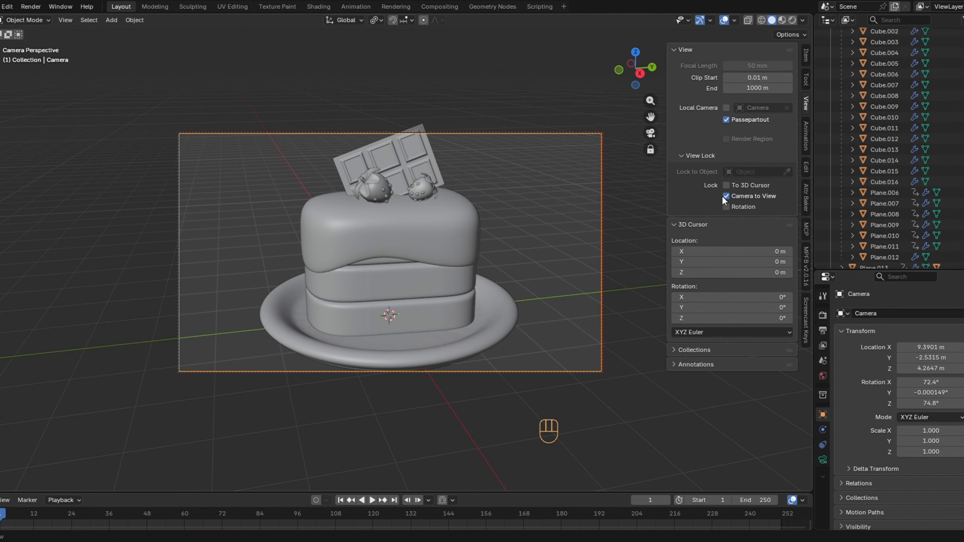
# Set the render resolution Y to 1920 px for a square frame, and reframe the camera closer on the cake.
pyautogui.moveTo(843, 273); pyautogui.dragTo(842, 123)
pyautogui.click(823, 185)
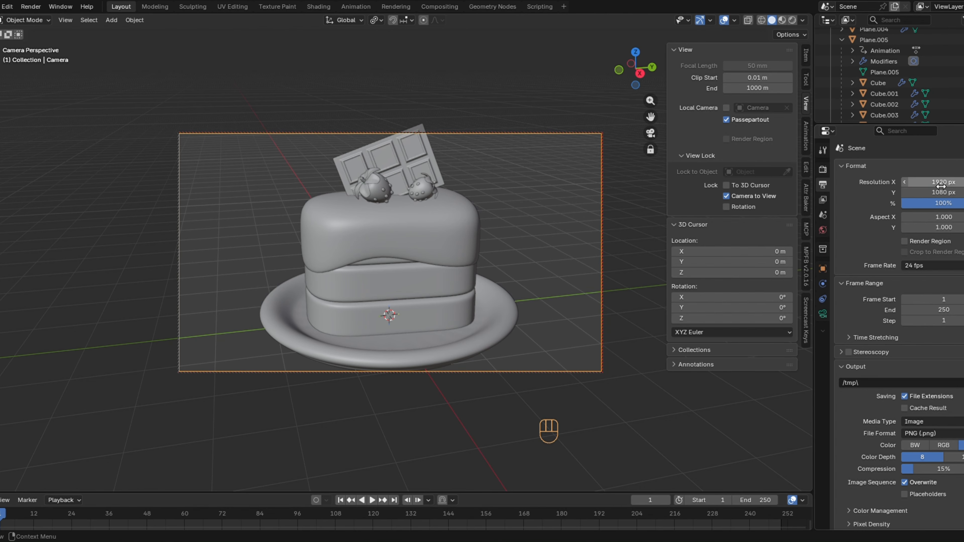
pyautogui.click(938, 194)
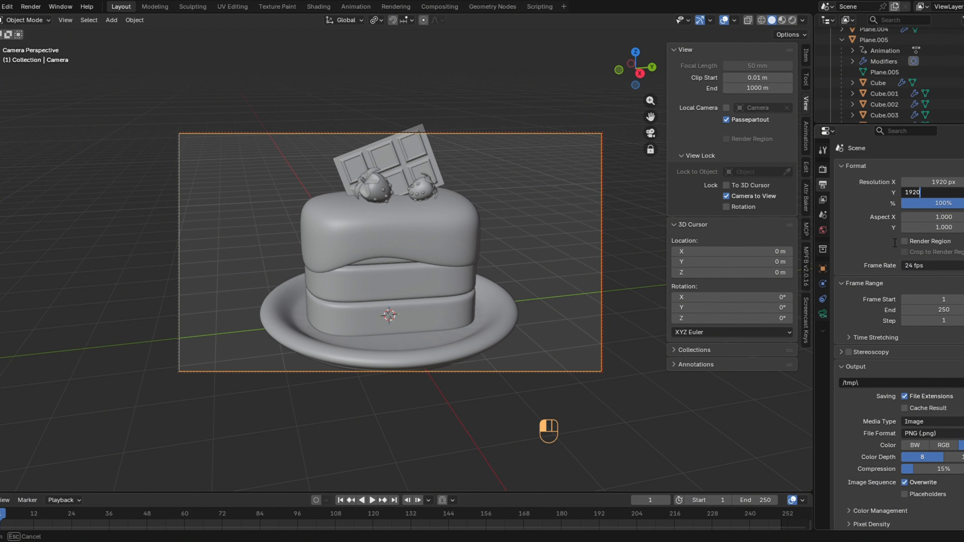
pyautogui.press('Return')
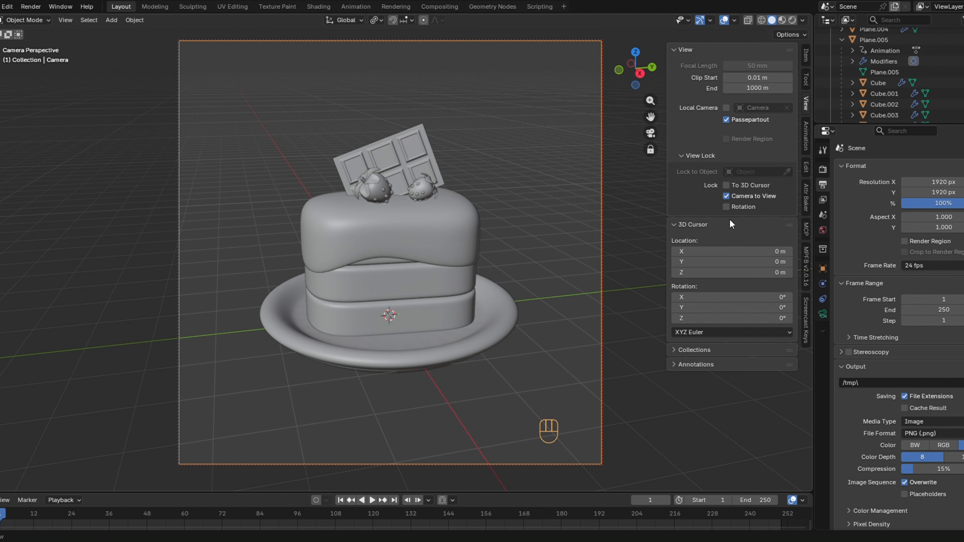
pyautogui.moveTo(553, 310); pyautogui.dragTo(551, 311, button='middle')
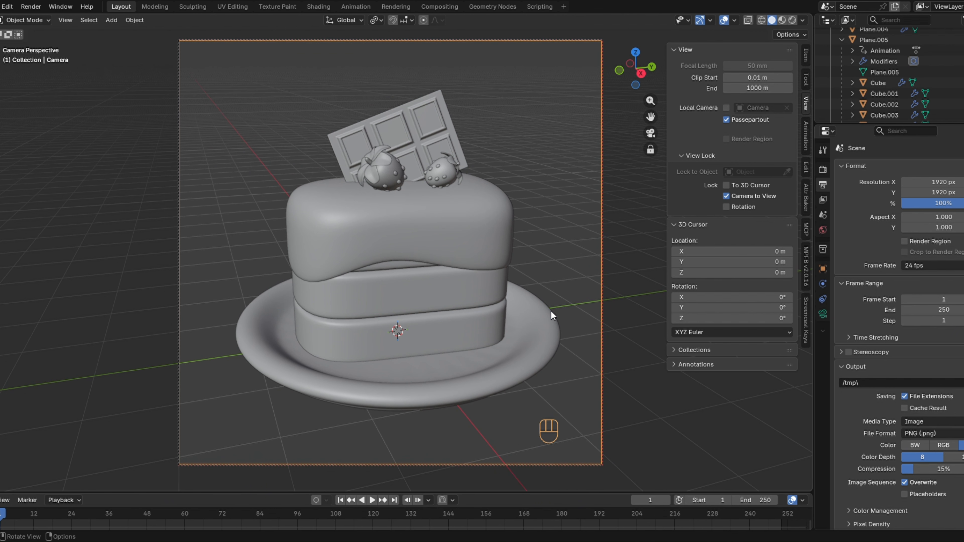
# Turn off Camera to View and add a plane under the plate, scaled up about 3.57 times.
pyautogui.click(551, 311)
pyautogui.click(726, 196)
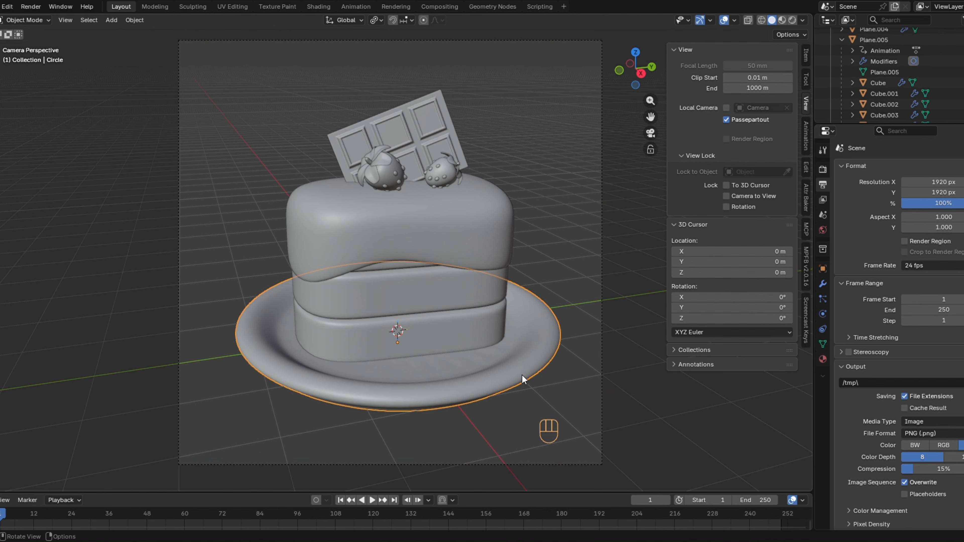
pyautogui.scroll(-1, 522, 376)
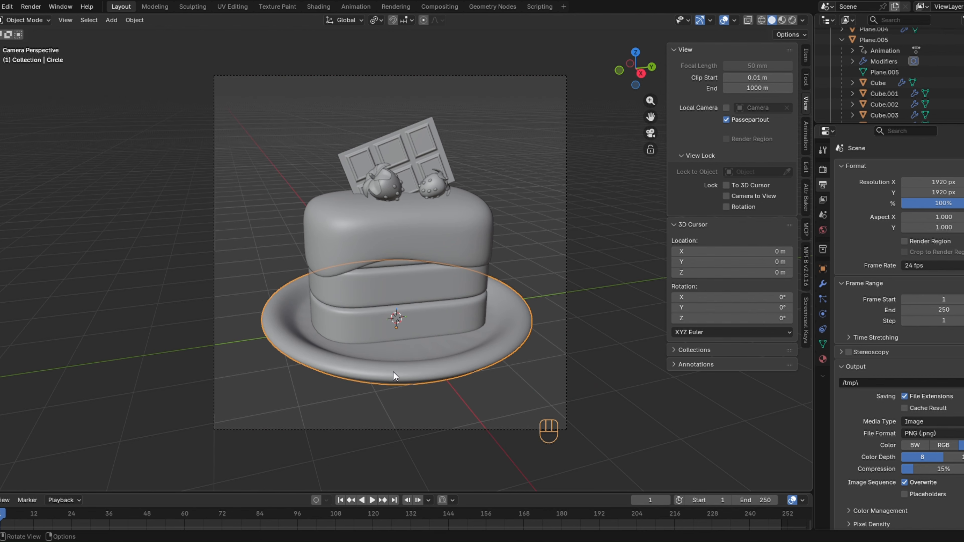
pyautogui.hotkey('shift', 'a')
pyautogui.moveTo(392, 210)
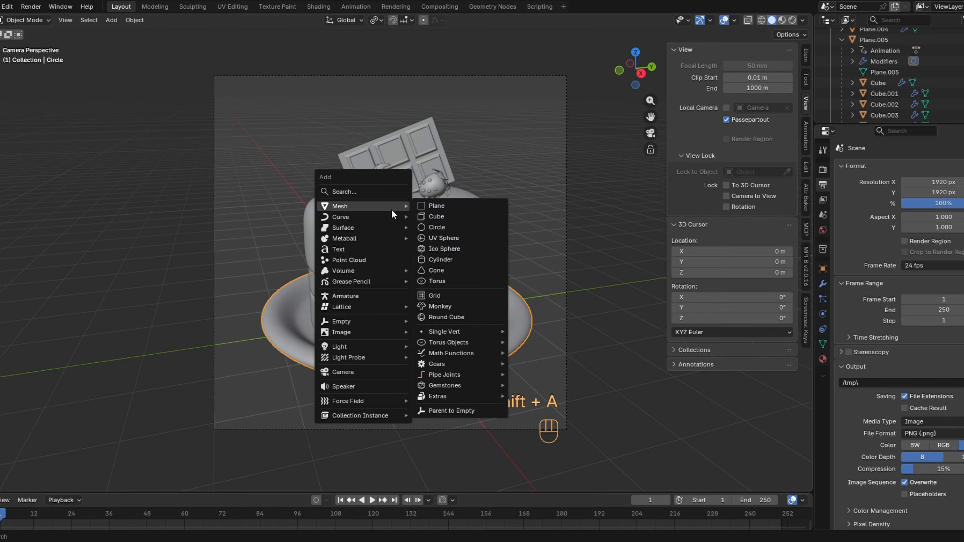
pyautogui.click(435, 205)
pyautogui.press('s')
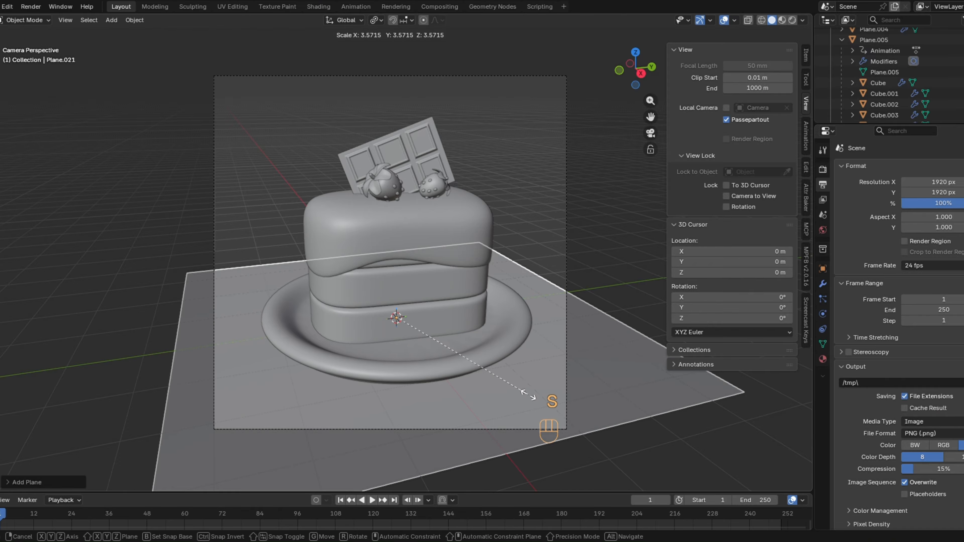
pyautogui.click(528, 394)
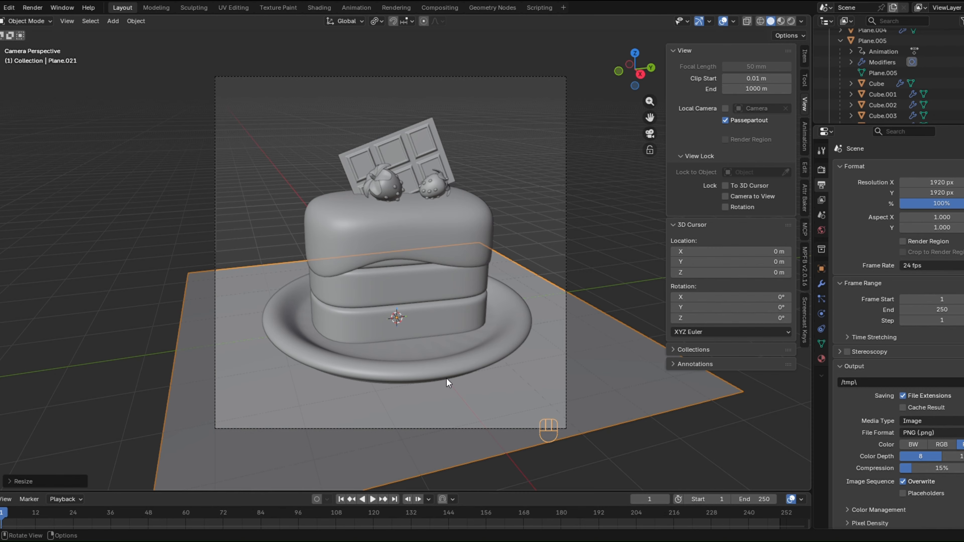
# Stretch the ground plane about 1.7 times along Y and enlarge it slightly overall.
pyautogui.press('s')
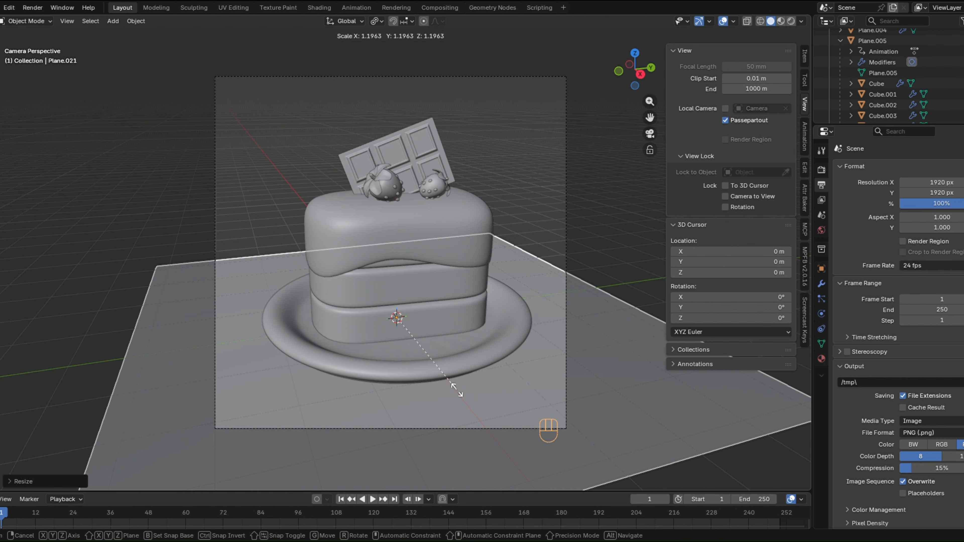
pyautogui.press('y')
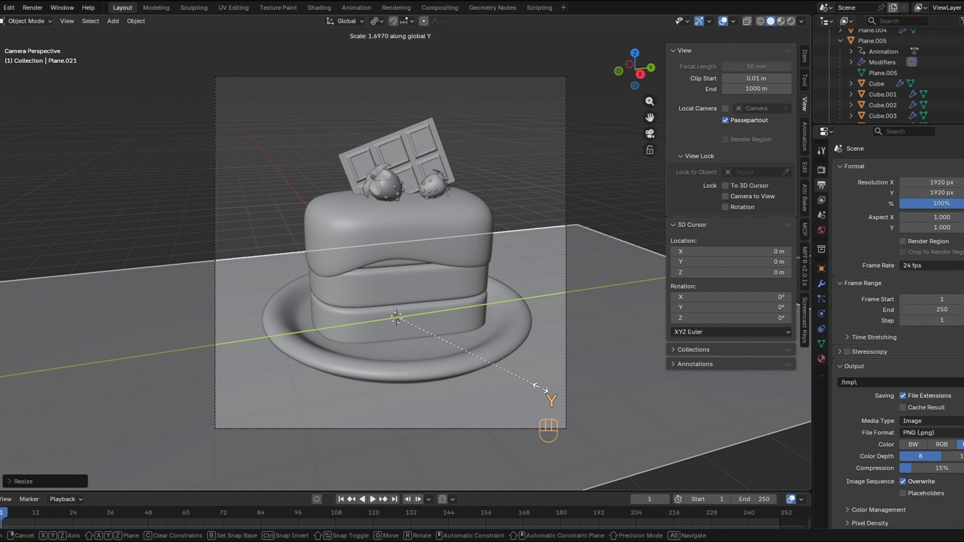
pyautogui.click(541, 389)
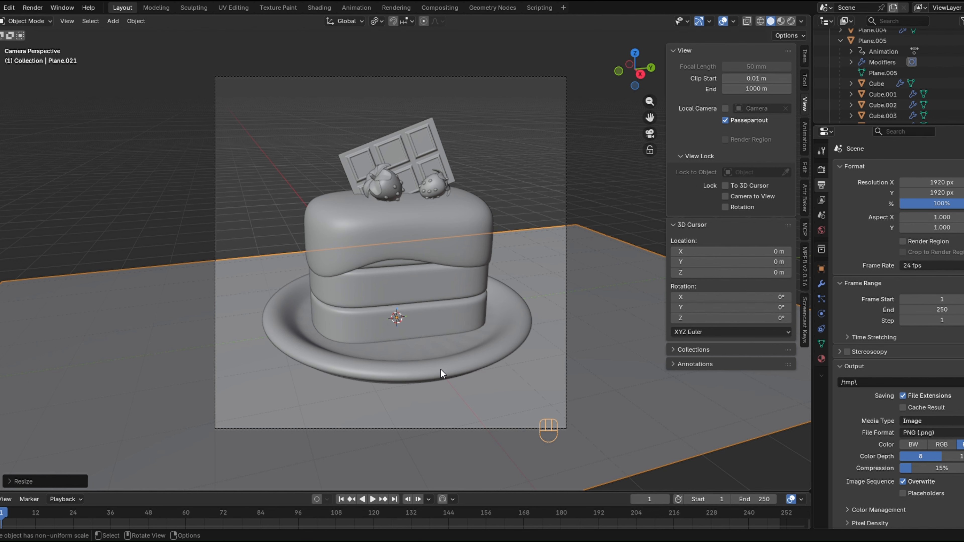
pyautogui.press('s')
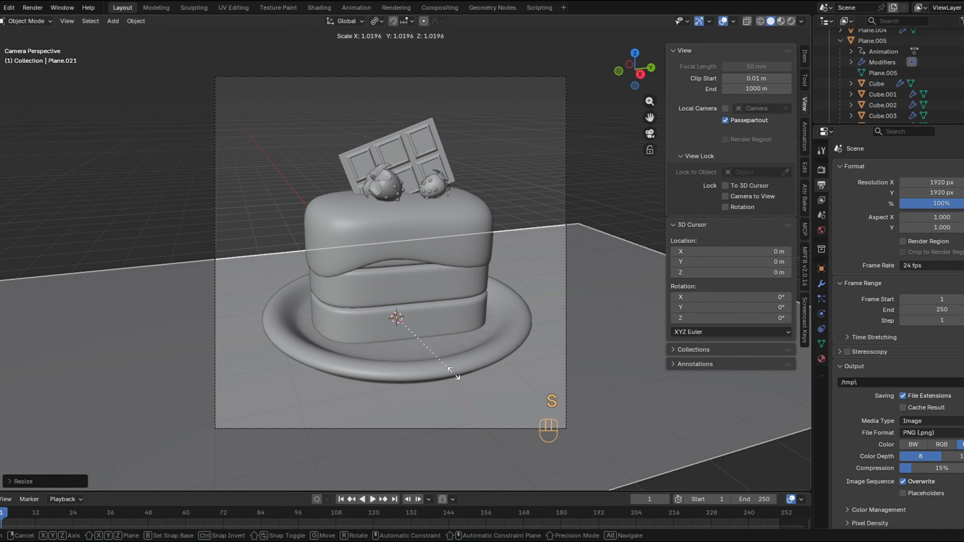
pyautogui.click(466, 383)
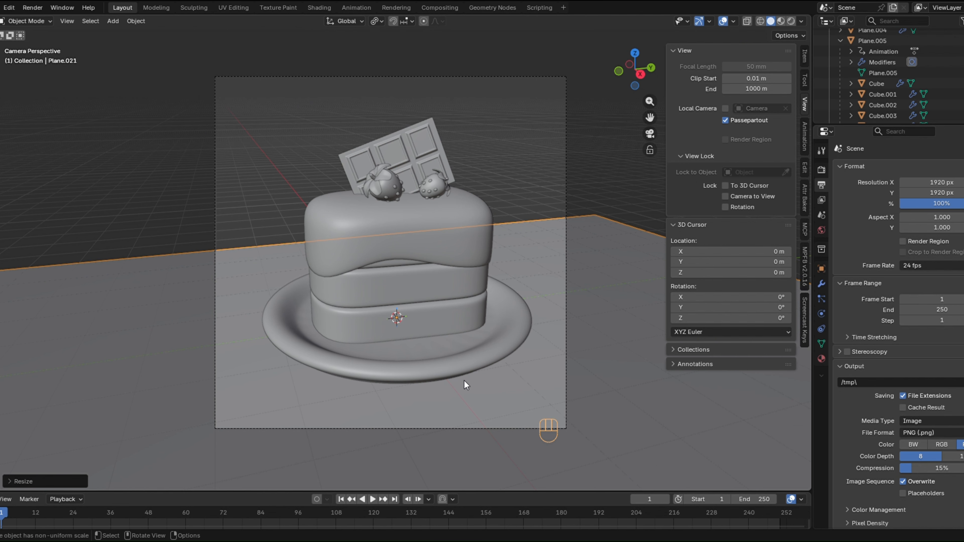
# Extrude the plane's edge behind the cake straight up along Z to form a wall taller than the camera frame.
pyautogui.click(263, 246)
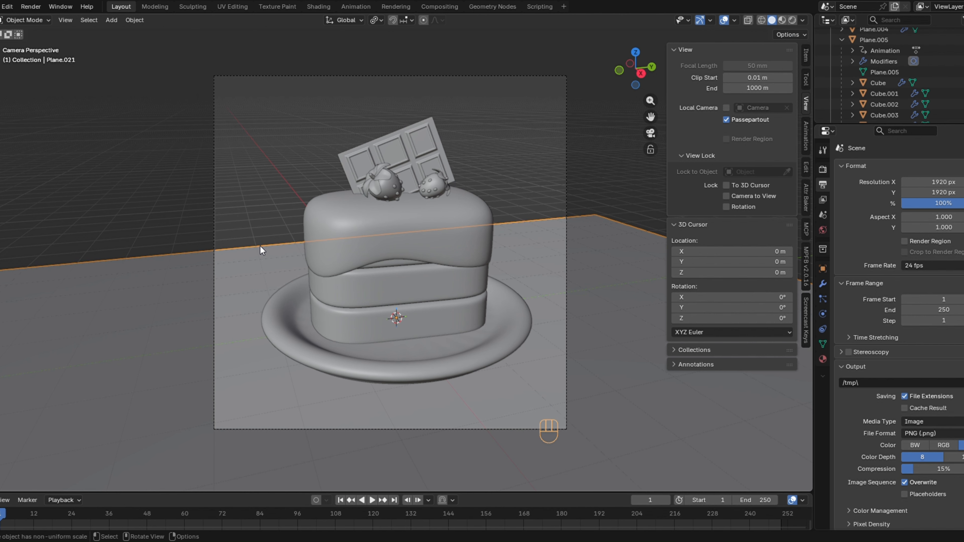
pyautogui.press('Tab')
pyautogui.press('2')
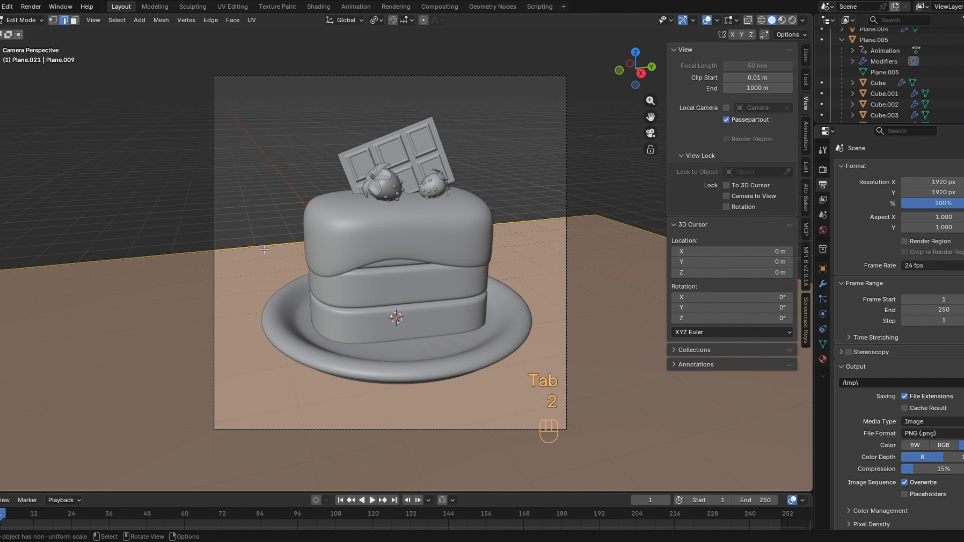
pyautogui.click(263, 248)
pyautogui.scroll(-1, 279, 292)
pyautogui.press('e')
pyautogui.press('z')
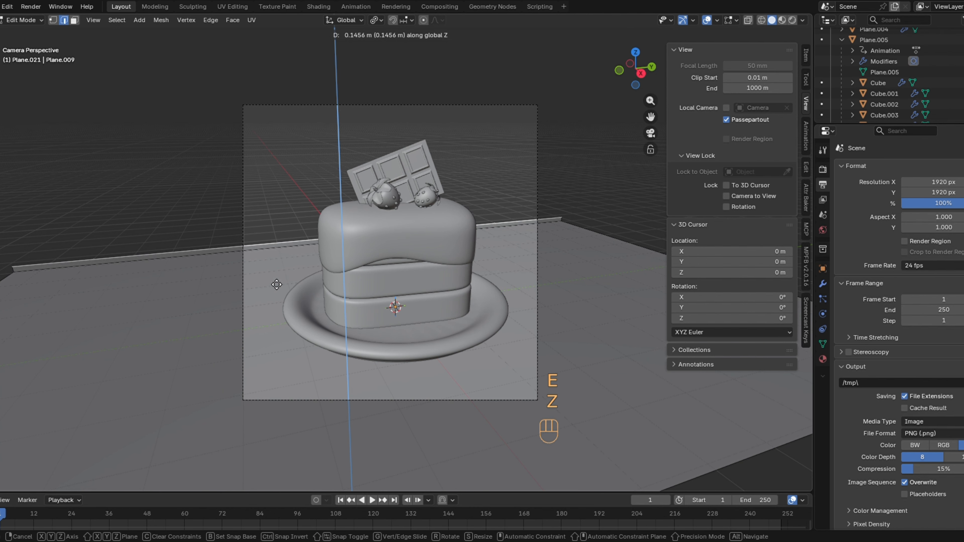
pyautogui.click(247, 201)
# Bevel the edge between floor and wall by about 0.33 m with 5 segments, and shade the backdrop smooth.
pyautogui.click(265, 255)
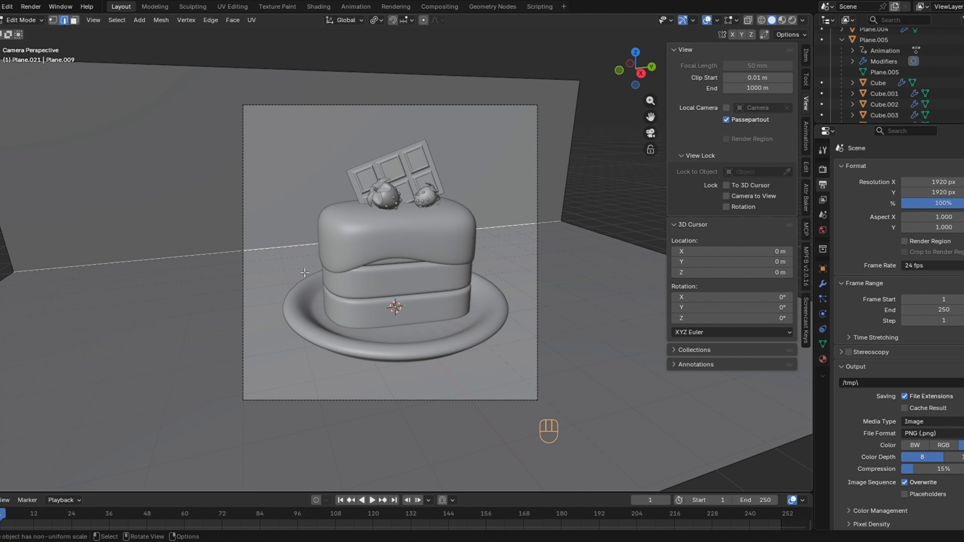
pyautogui.hotkey('ctrl', 'b')
pyautogui.scroll(2, 334, 312)
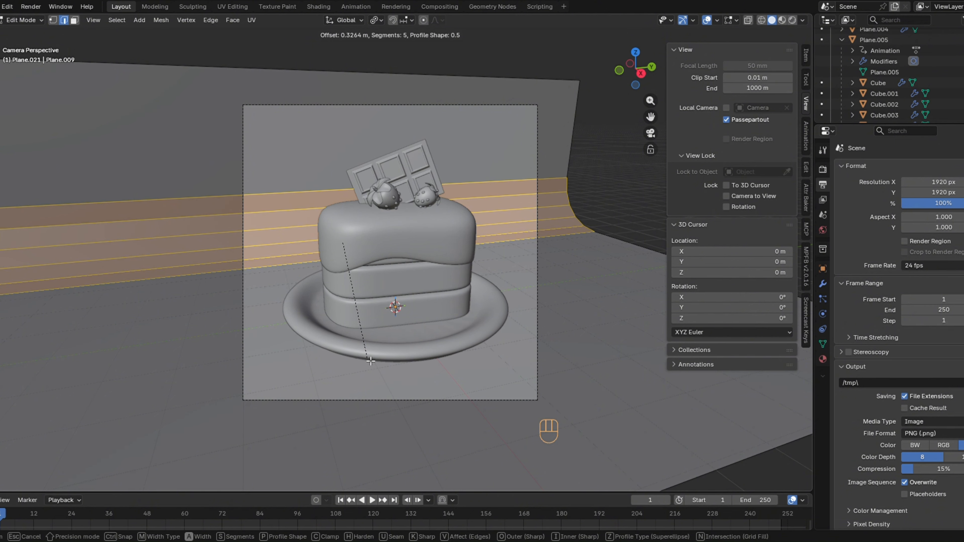
pyautogui.click(371, 362)
pyautogui.press('Tab')
pyautogui.rightClick(261, 247)
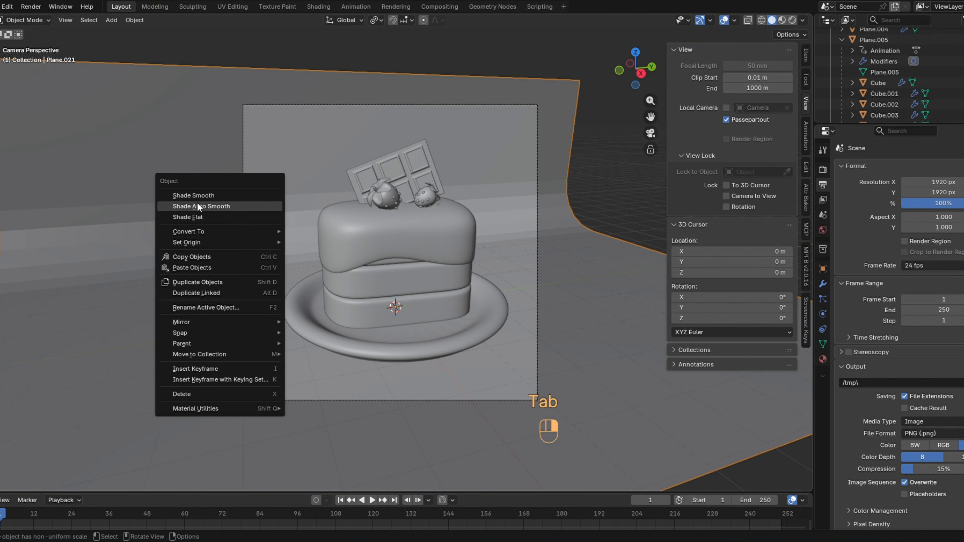
pyautogui.click(221, 195)
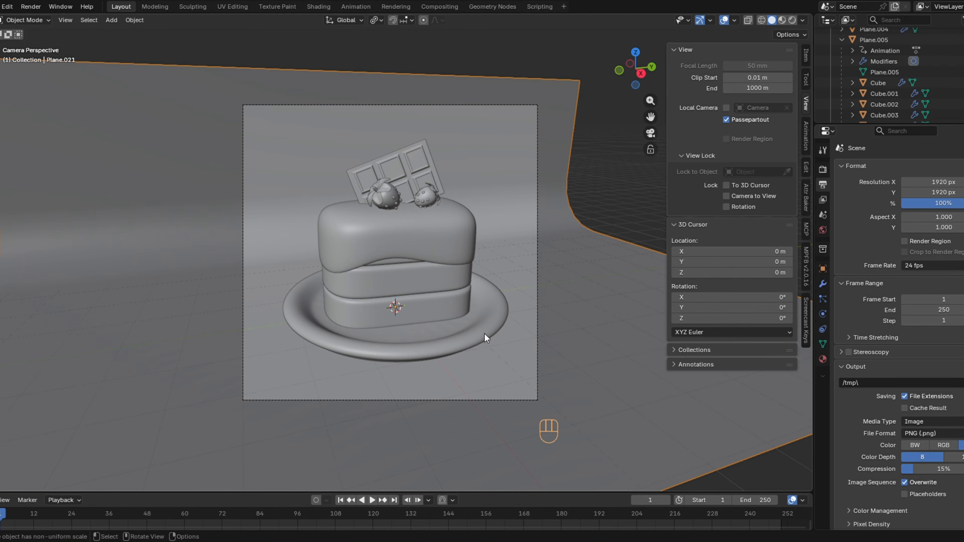
# Set a render region that covers the whole camera frame.
pyautogui.hotkey('ctrl', 'b')
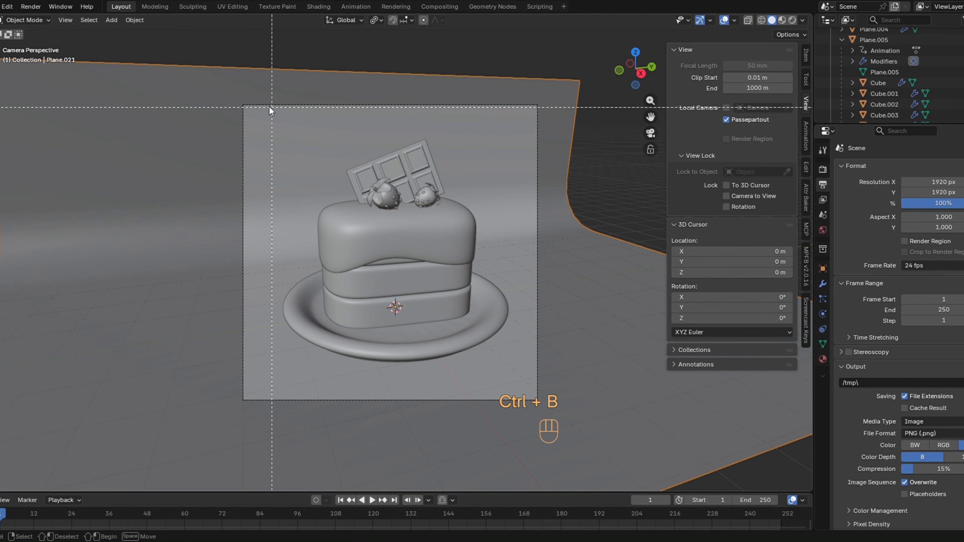
pyautogui.moveTo(235, 96); pyautogui.dragTo(553, 416)
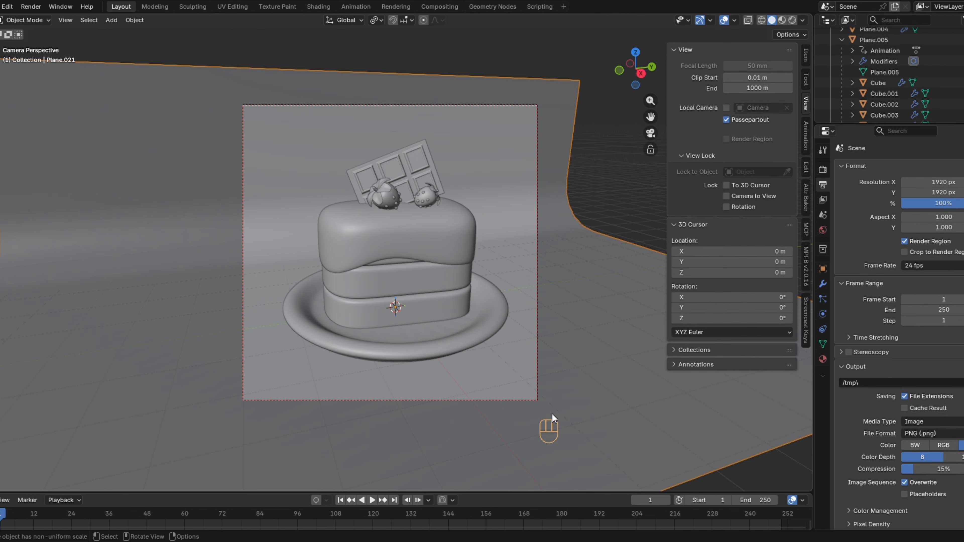
pyautogui.scroll(2, 508, 362)
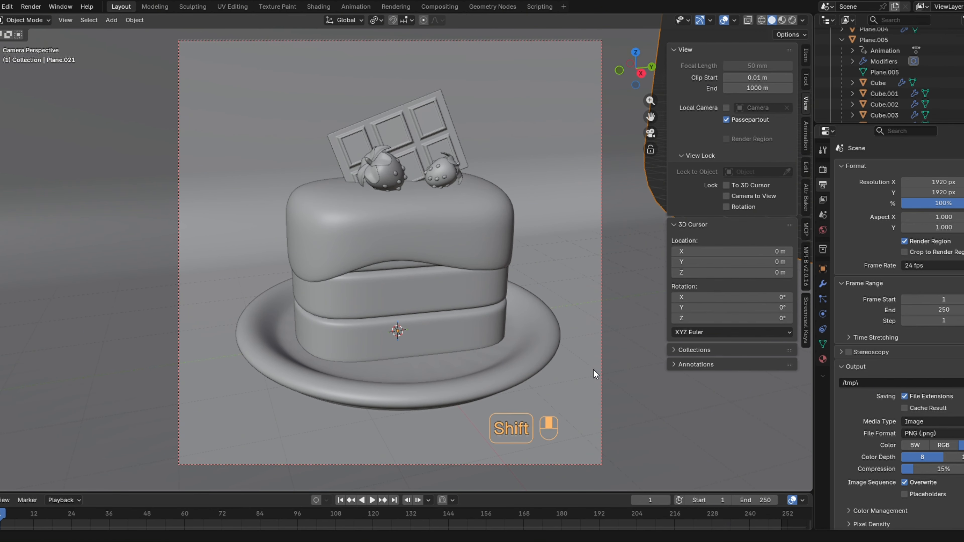
pyautogui.keyDown('shift'); pyautogui.moveTo(594, 369); pyautogui.dragTo(578, 375, button='middle'); pyautogui.keyUp('shift')
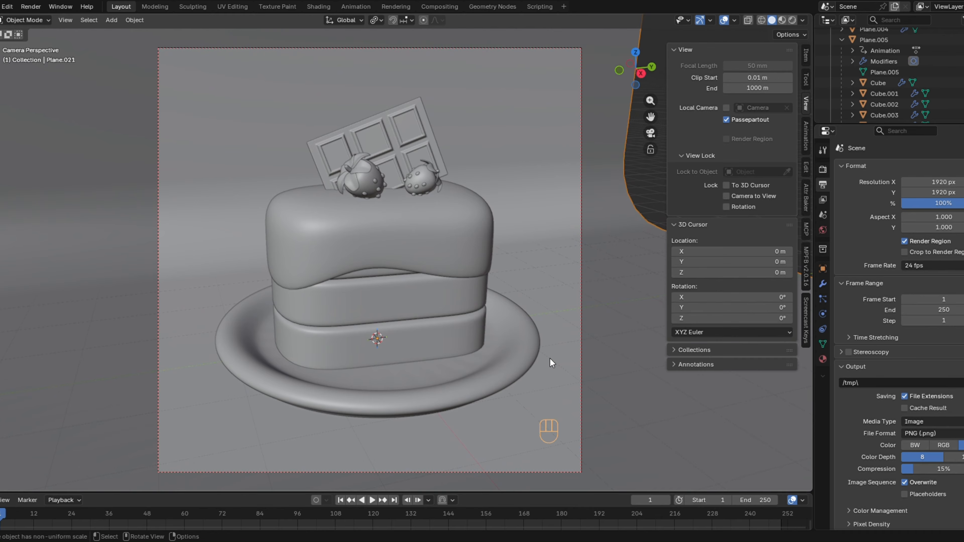
# Scale the chocolate bar up about 1.09 times.
pyautogui.click(383, 128)
pyautogui.press('s')
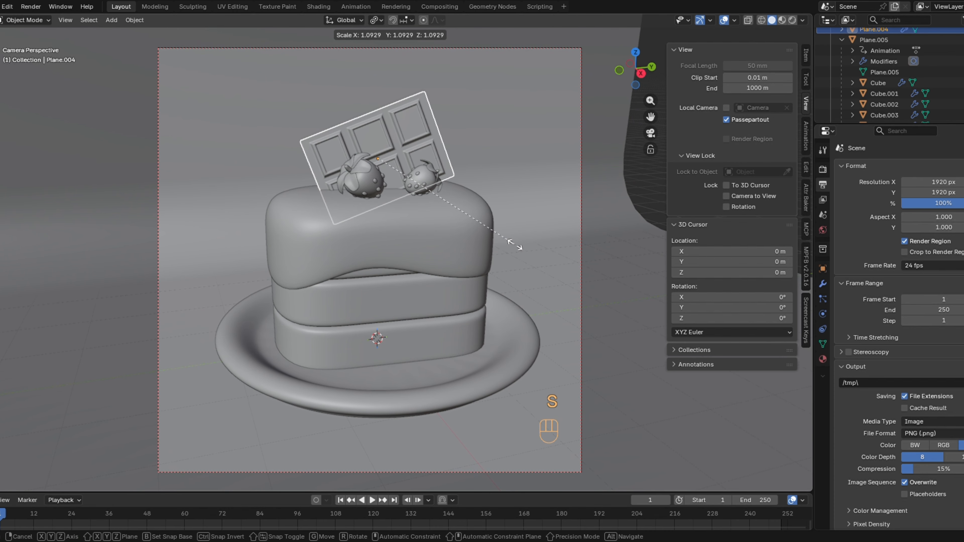
pyautogui.click(517, 247)
# Lower the right strawberry slightly along Z, by about 0.03 m, into the cake top.
pyautogui.click(429, 186)
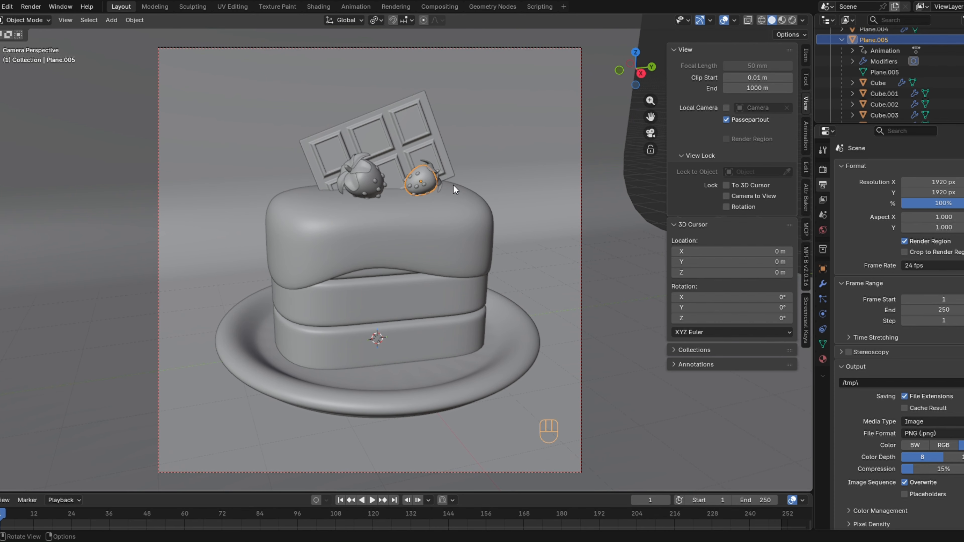
pyautogui.press('g')
pyautogui.press('z')
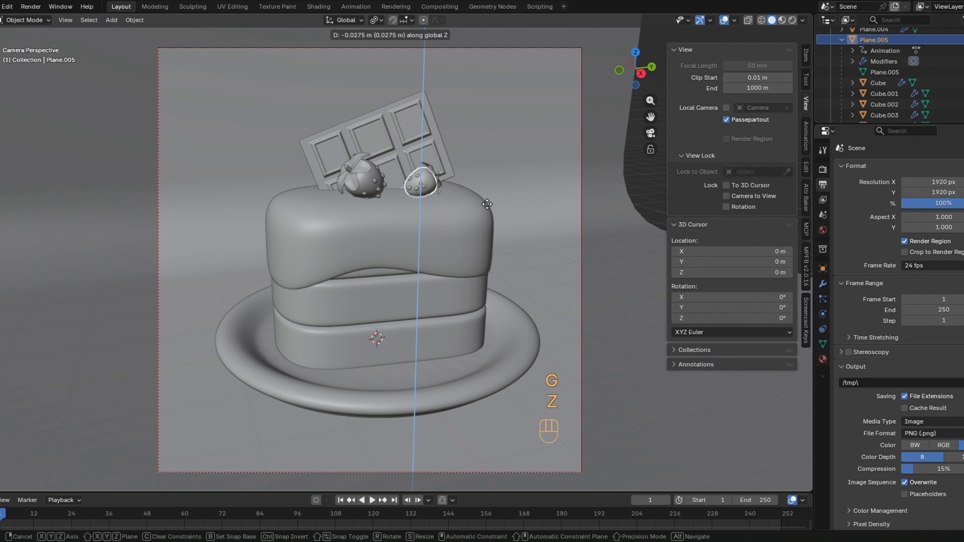
pyautogui.click(370, 182)
# Rotate the left strawberry slightly with a free trackball rotation.
pyautogui.click(370, 182)
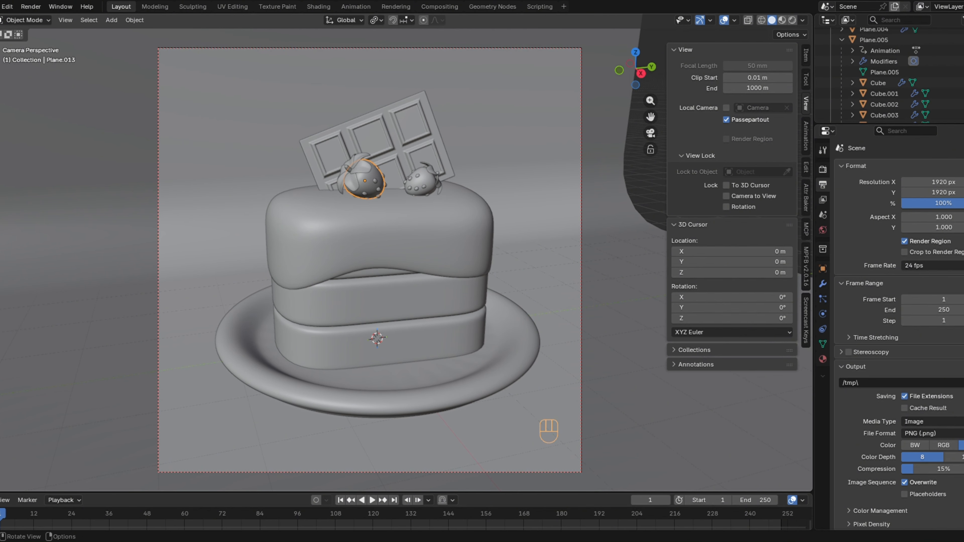
pyautogui.press('r')
pyautogui.press('r')
pyautogui.click(432, 200)
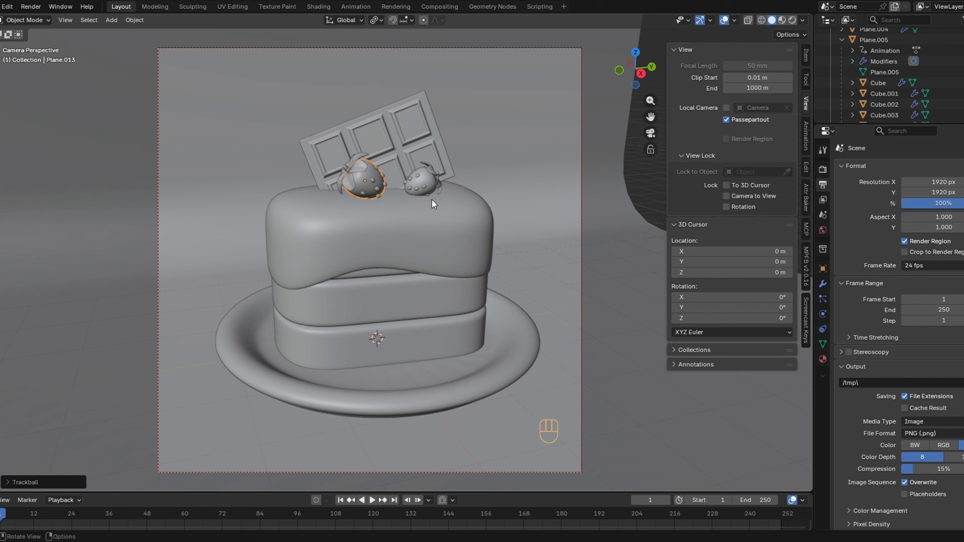
# Scale up the right strawberry a little and the left strawberry slightly.
pyautogui.click(426, 180)
pyautogui.press('s')
pyautogui.click(463, 208)
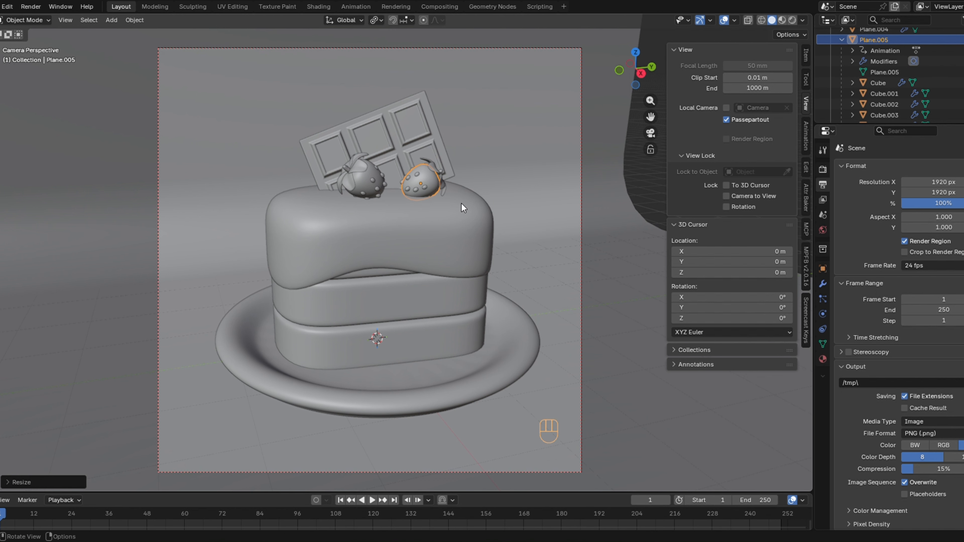
pyautogui.click(366, 182)
pyautogui.press('s')
pyautogui.click(490, 220)
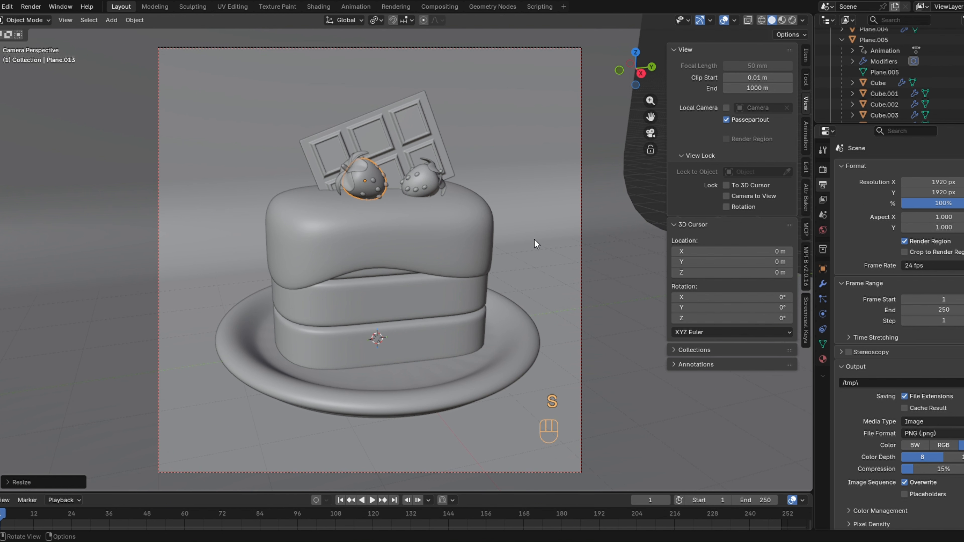
pyautogui.click(593, 254)
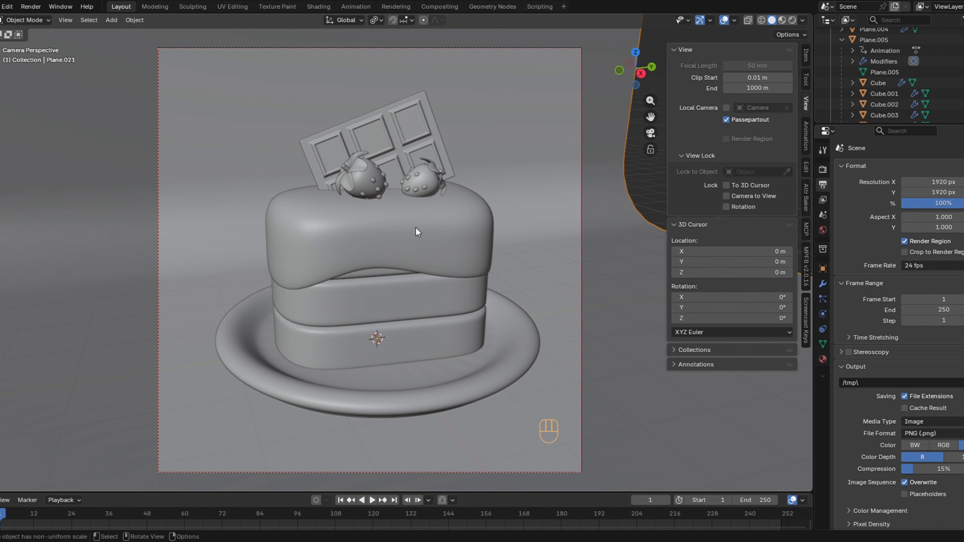
# Switch the viewport to rendered shading, add an area light, and raise it along Z above the chocolate bar.
pyautogui.click(792, 21)
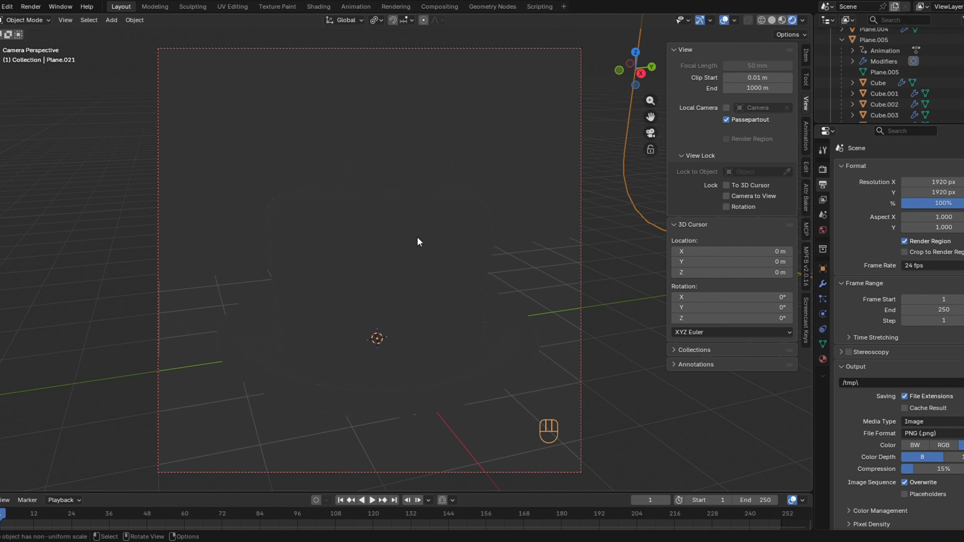
pyautogui.hotkey('shift', 'a')
pyautogui.moveTo(411, 256)
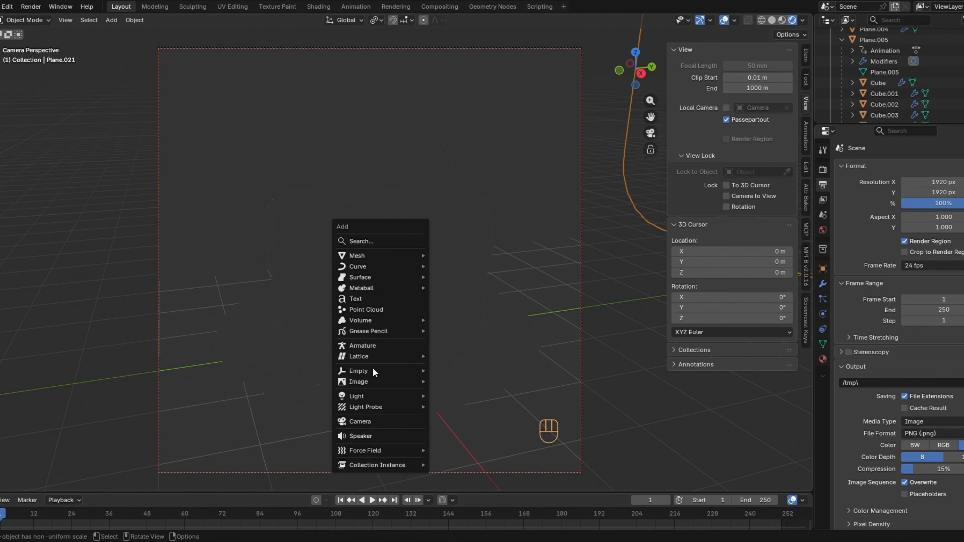
pyautogui.moveTo(418, 397)
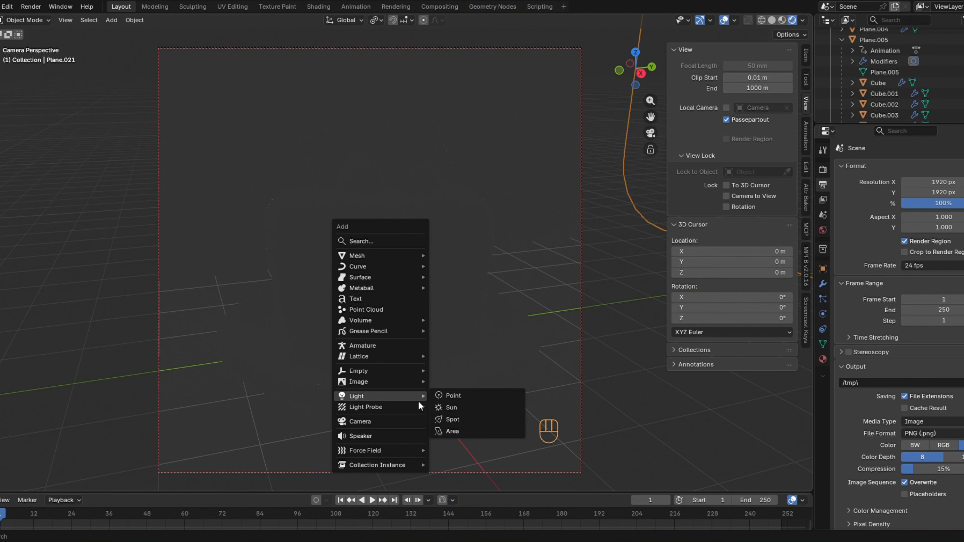
pyautogui.click(466, 430)
pyautogui.press('g')
pyautogui.press('z')
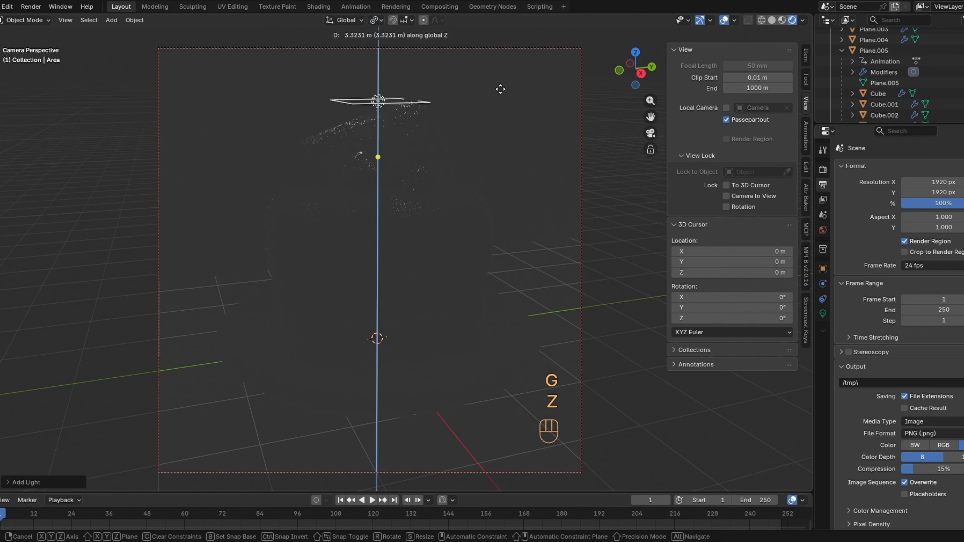
pyautogui.click(500, 44)
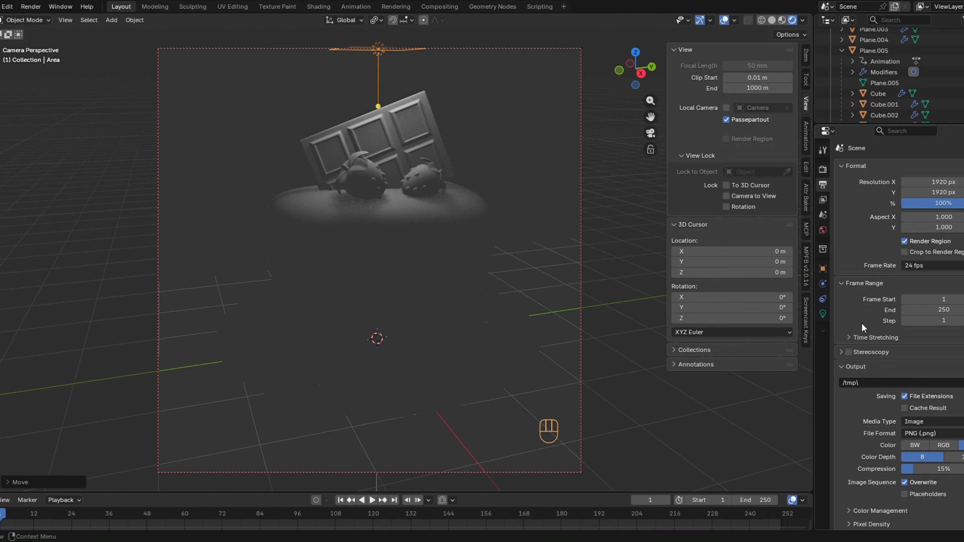
# Set the area light's power to 75.
pyautogui.click(823, 314)
pyautogui.click(927, 262)
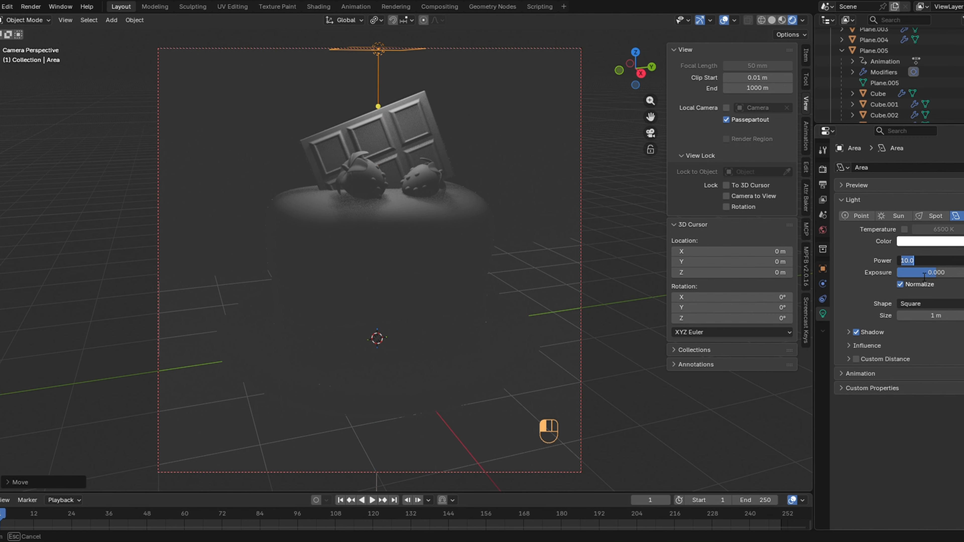
pyautogui.write('75')
pyautogui.press('Return')
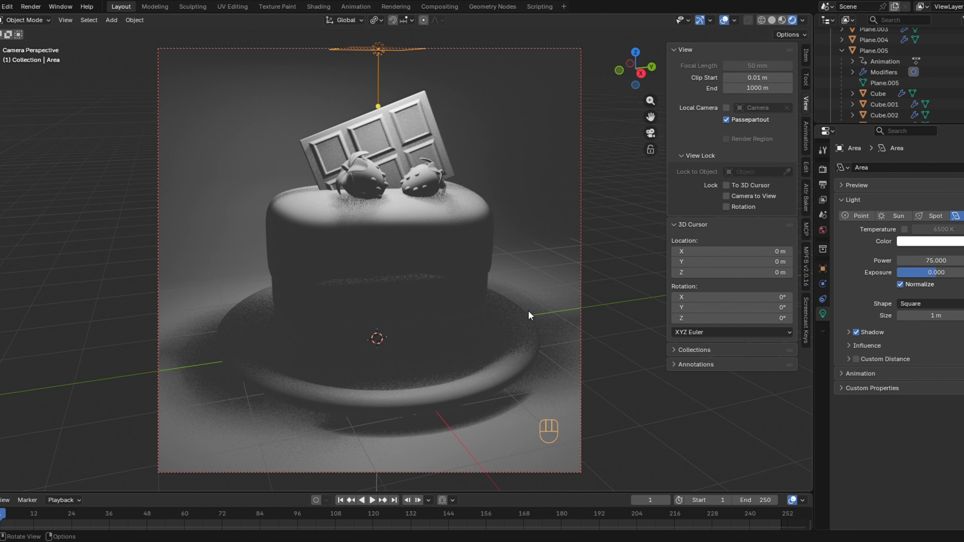
# Raise the area light about 0.51 m along the global Z axis above the cake.
pyautogui.scroll(-2, 526, 308)
pyautogui.press('g')
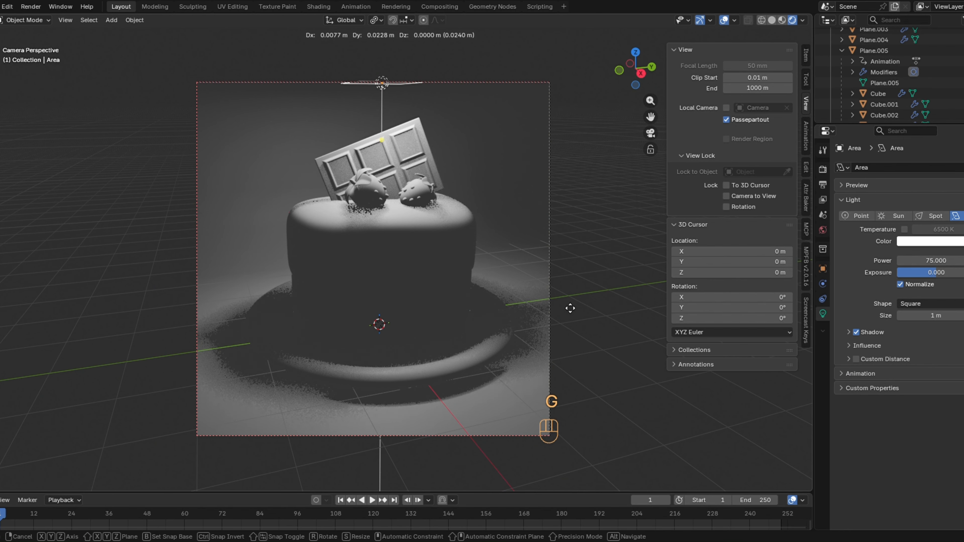
pyautogui.press('z')
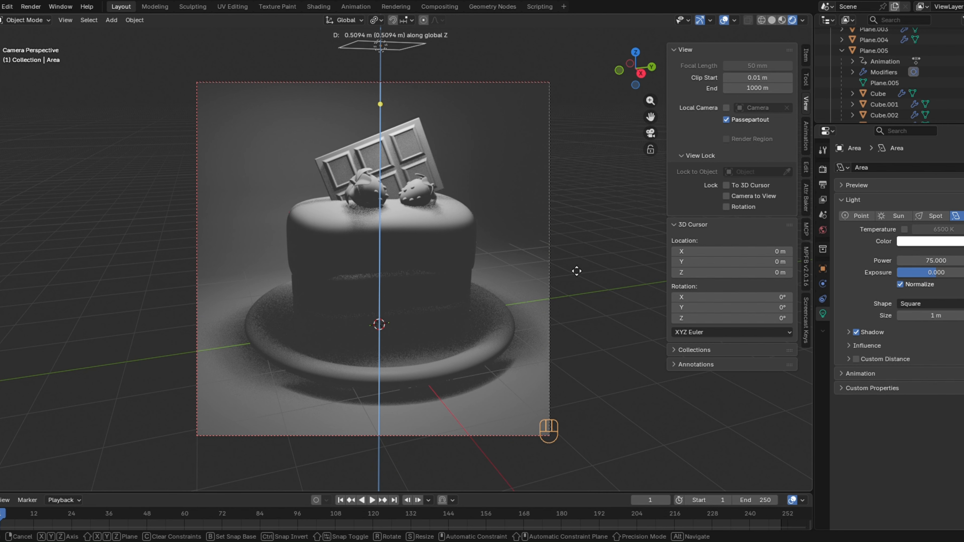
pyautogui.click(576, 271)
pyautogui.scroll(1, 572, 317)
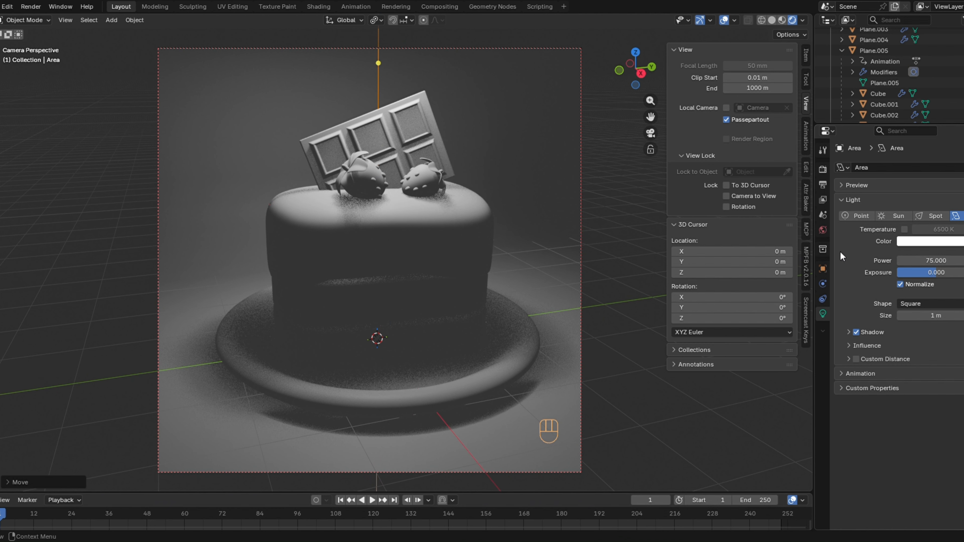
# Set the render engine to Cycles on GPU Compute, with 100 maximum render samples.
pyautogui.click(823, 169)
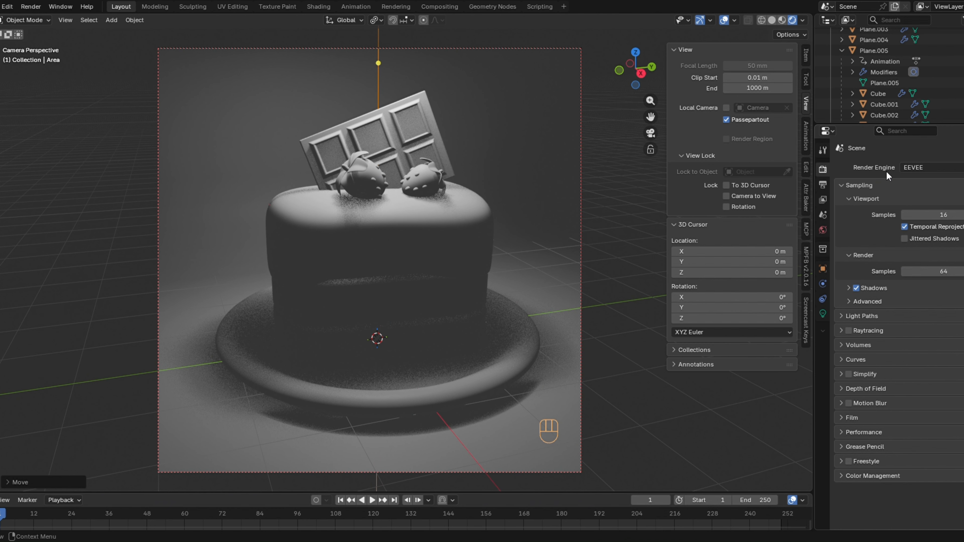
pyautogui.click(907, 168)
pyautogui.click(914, 201)
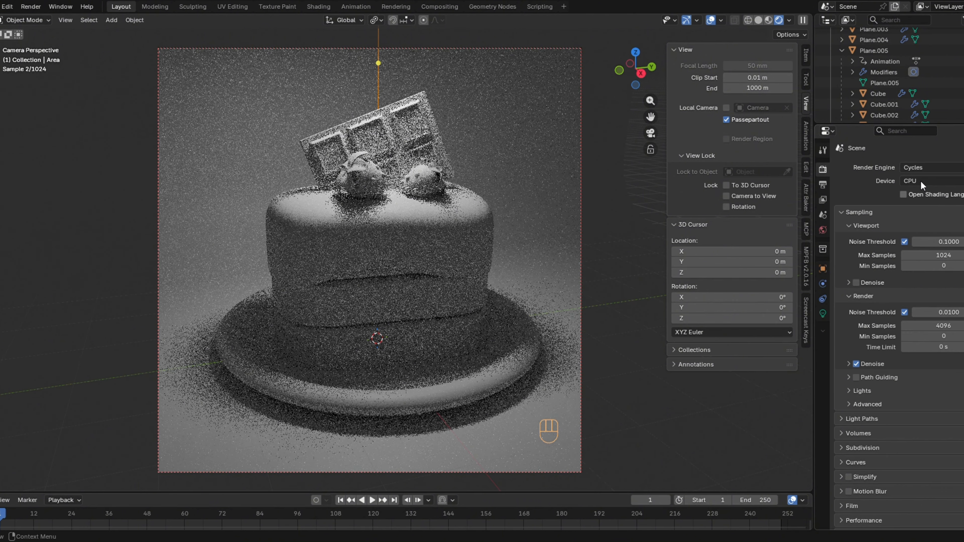
pyautogui.click(921, 181)
pyautogui.click(918, 204)
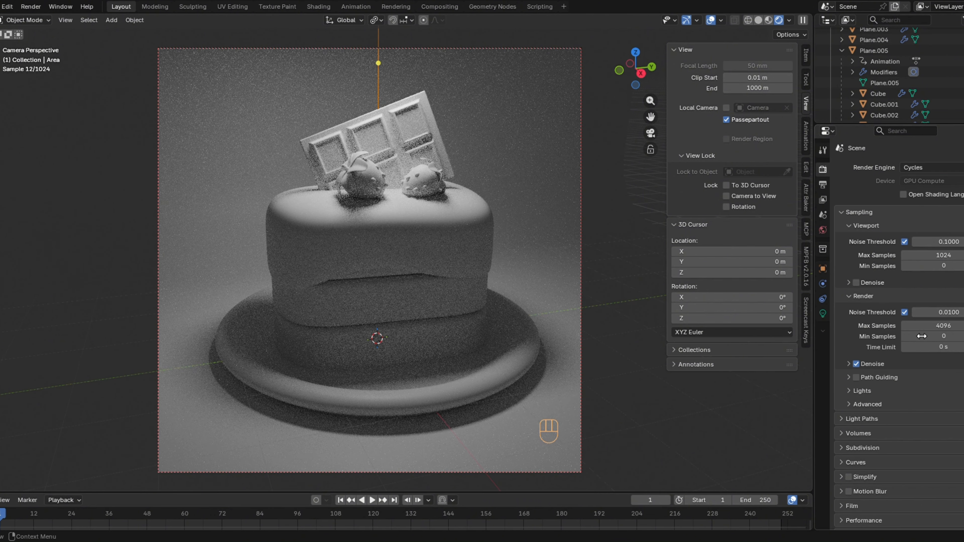
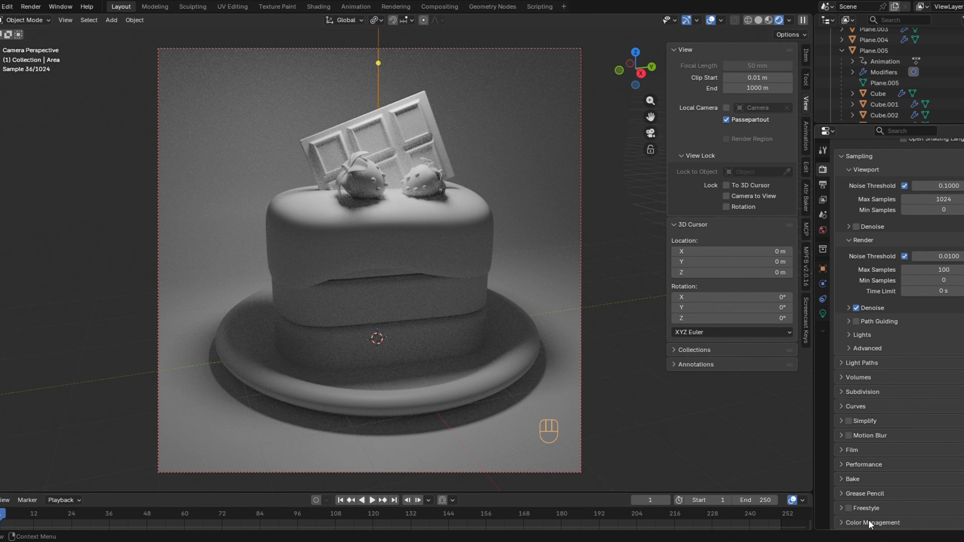
# Set the color management look to Medium High Contrast.
pyautogui.scroll(-5, 866, 488)
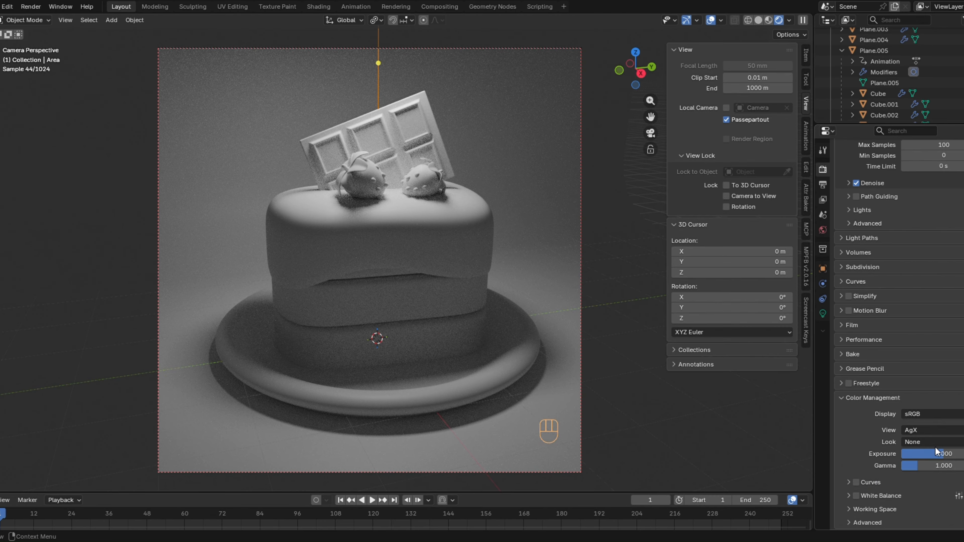
pyautogui.click(936, 442)
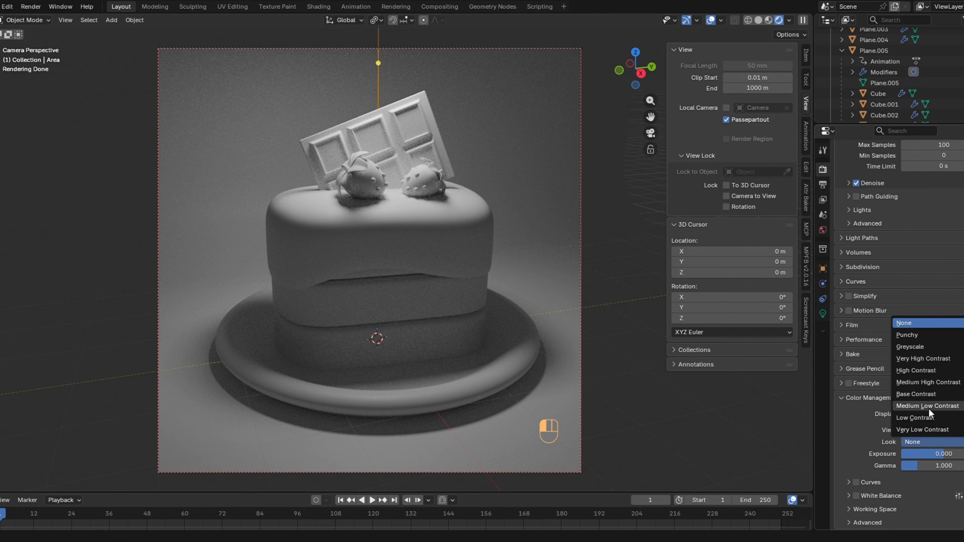
pyautogui.click(921, 383)
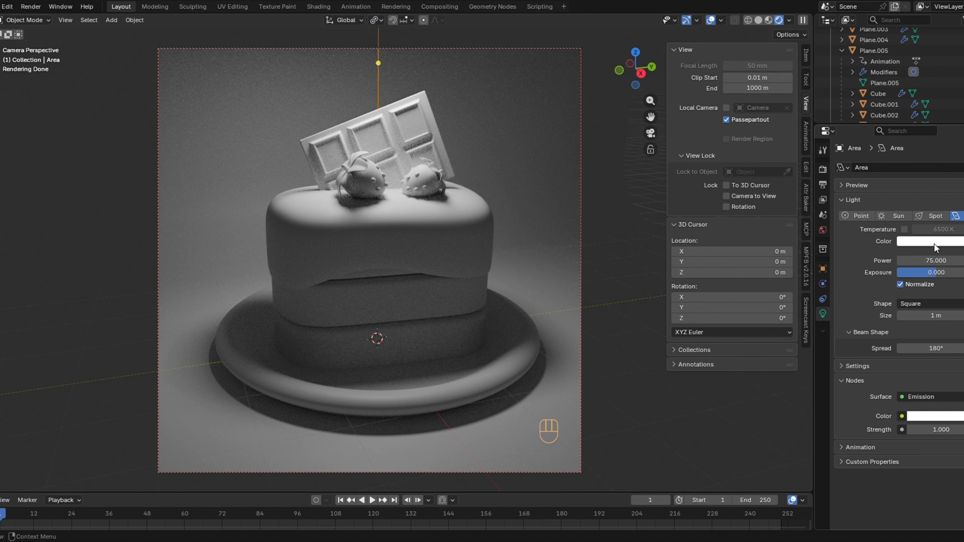
# Set the area light's color to the warm tone #FFF1D8.
pyautogui.click(934, 244)
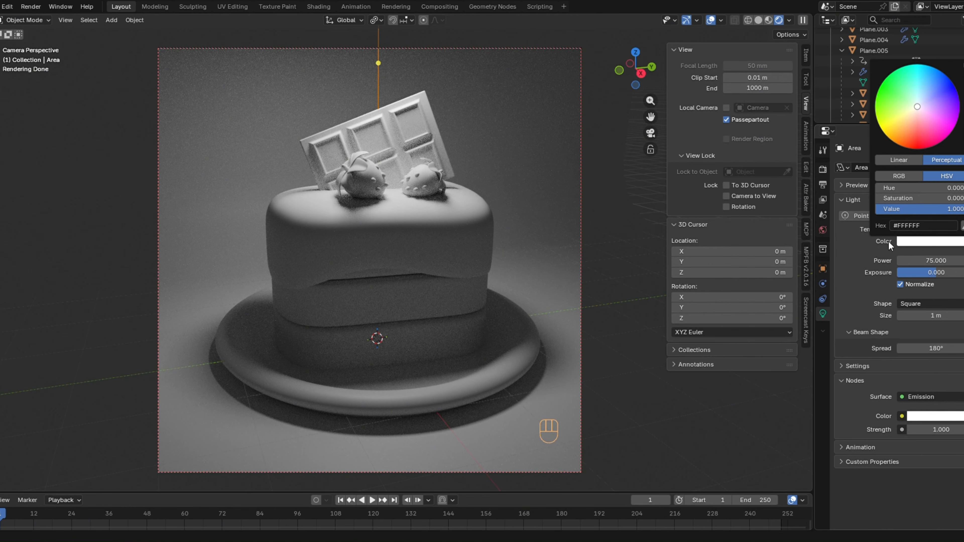
pyautogui.click(924, 227)
pyautogui.write('#FFF1D8')
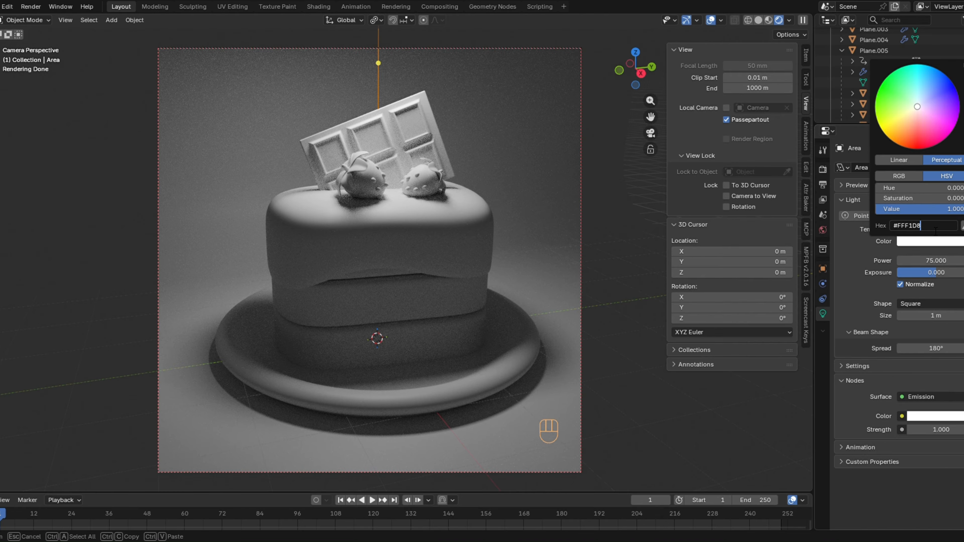
pyautogui.press('Return')
# Scale up the area light above the cake so that it emits from a clearly wider square.
pyautogui.scroll(-2, 421, 222)
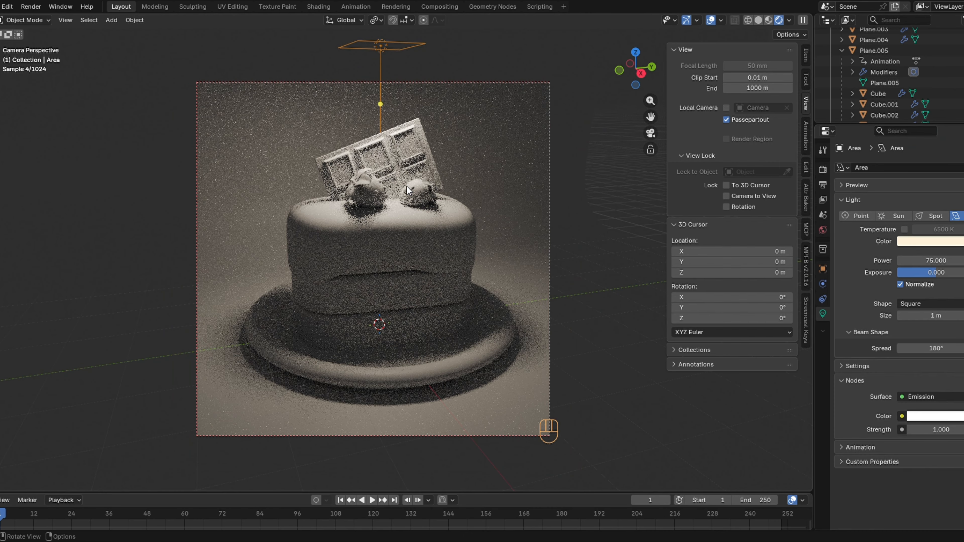
pyautogui.press('s')
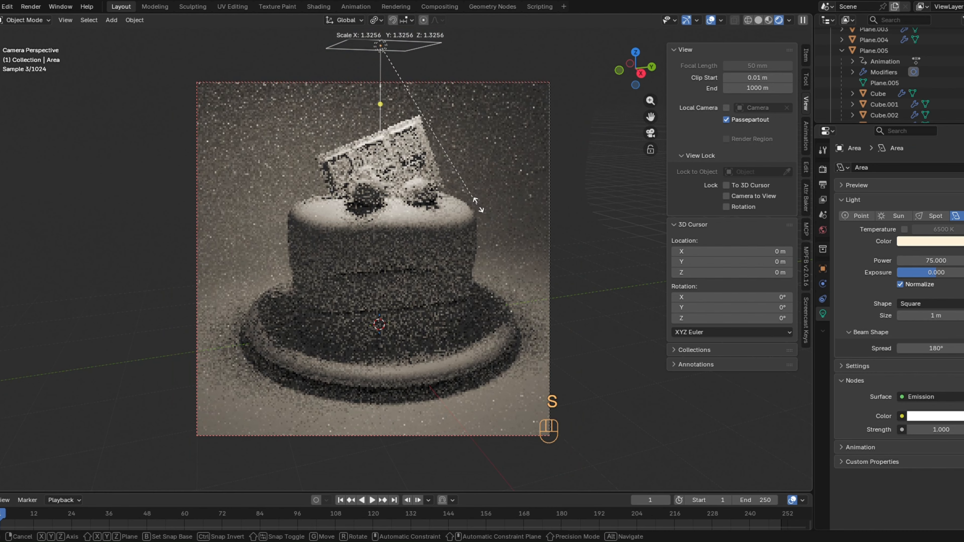
pyautogui.click(538, 230)
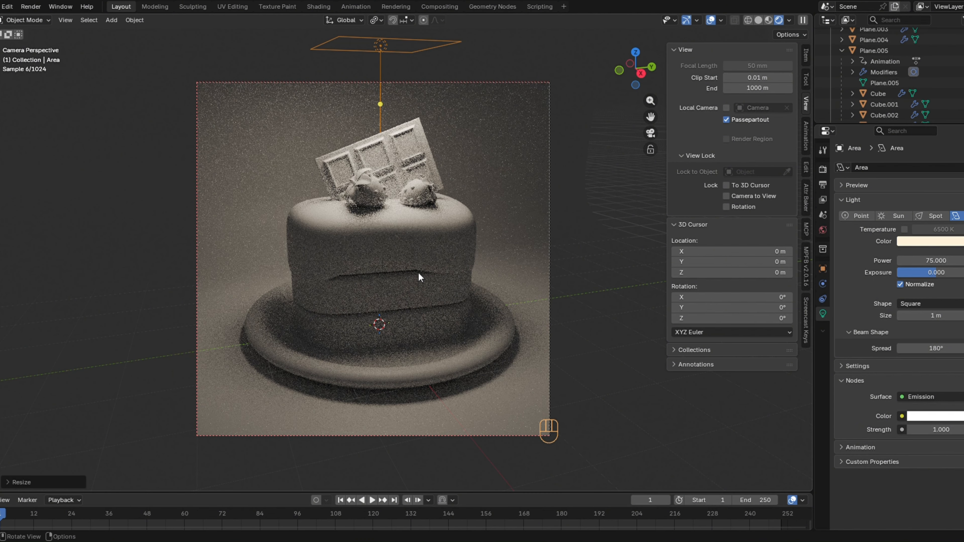
# Set the transform pivot point to the 3D Cursor.
pyautogui.scroll(-1, 423, 272)
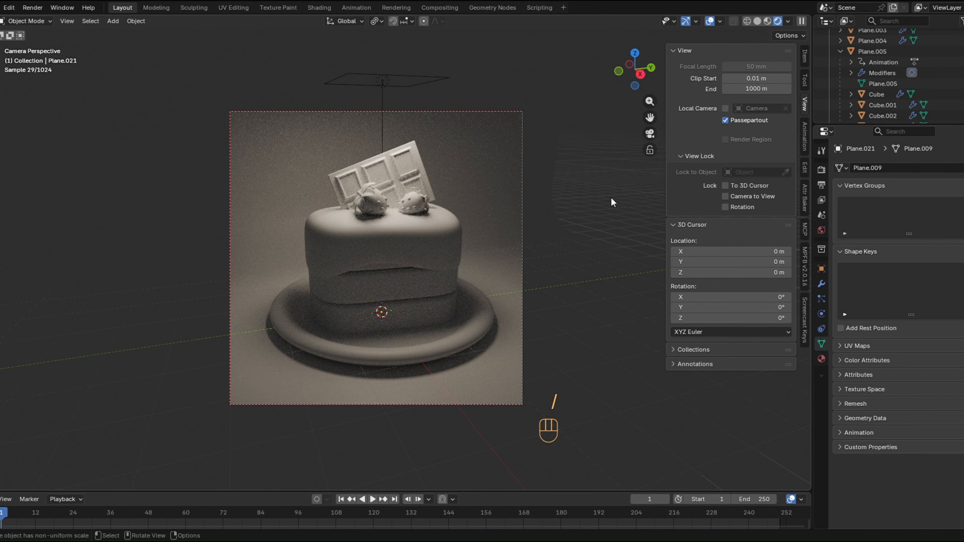
pyautogui.hotkey('shift', 's')
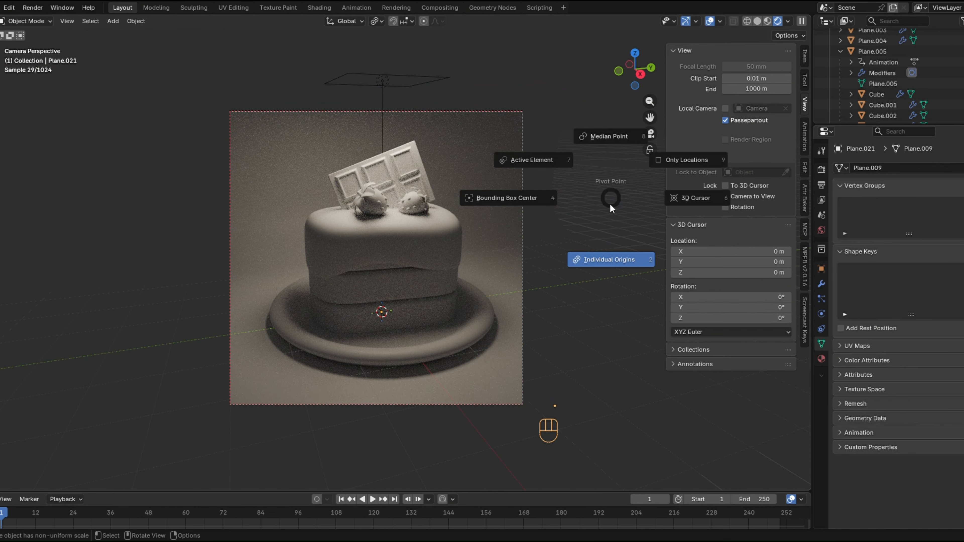
pyautogui.click(681, 204)
# Duplicate the area light above the cake and rotate the copy -45° about its local X axis around the 3D cursor.
pyautogui.click(382, 81)
pyautogui.scroll(1, 386, 154)
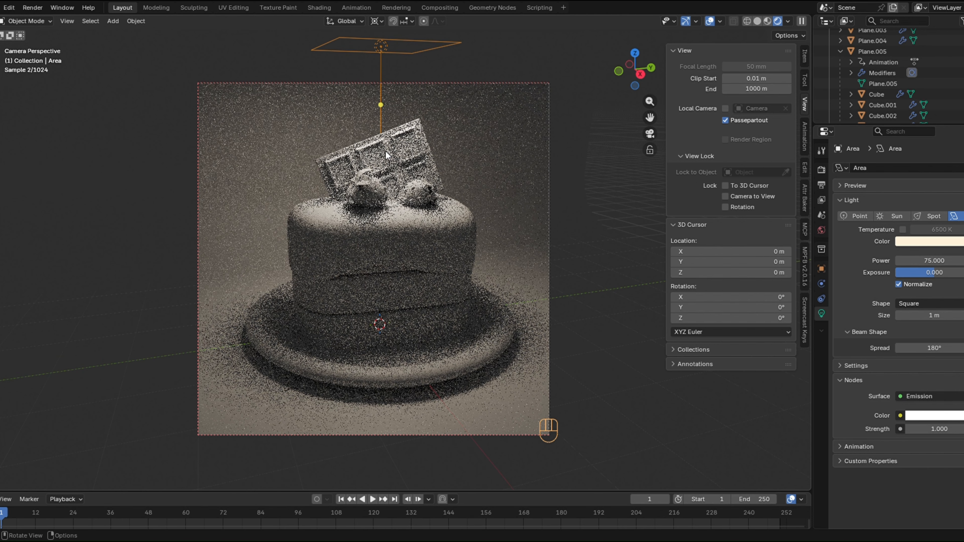
pyautogui.hotkey('shift', 'd')
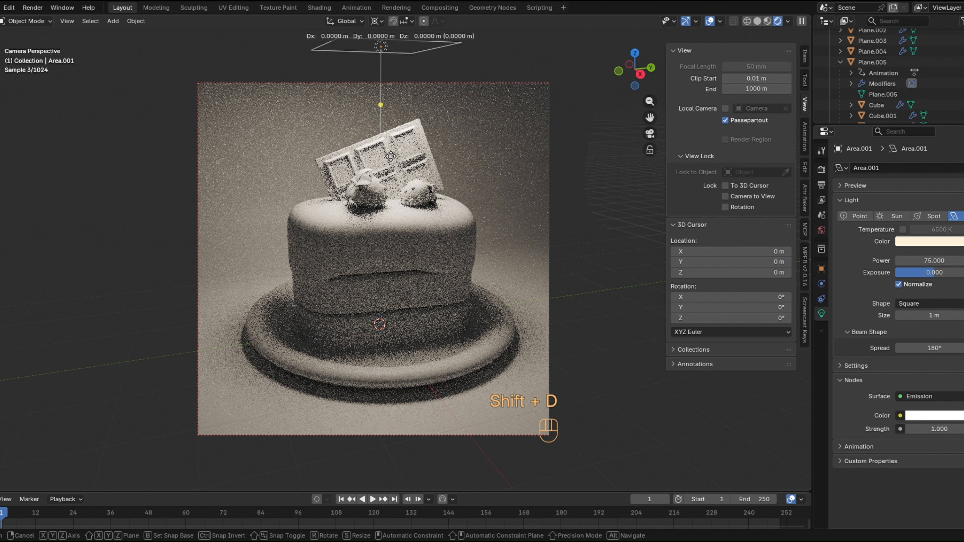
pyautogui.press('r')
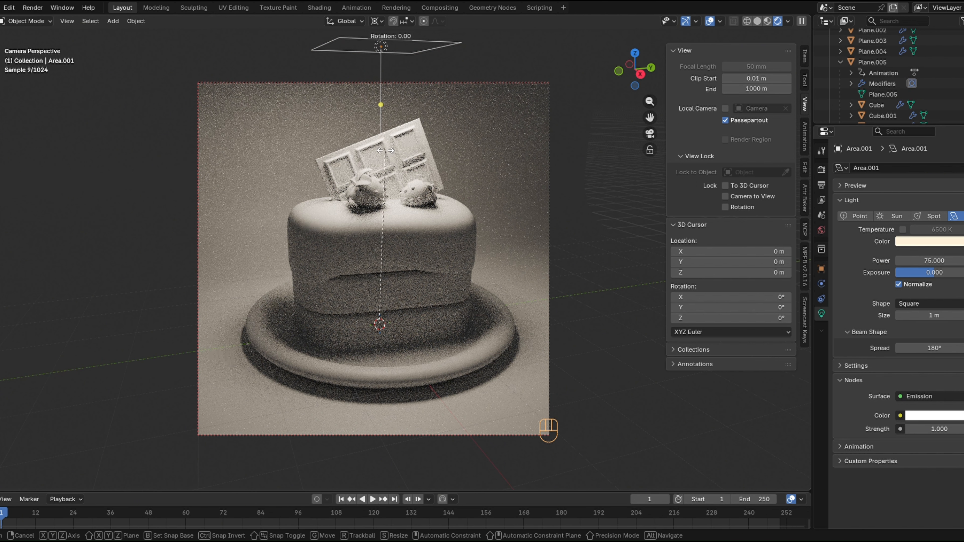
pyautogui.write('xx-4')
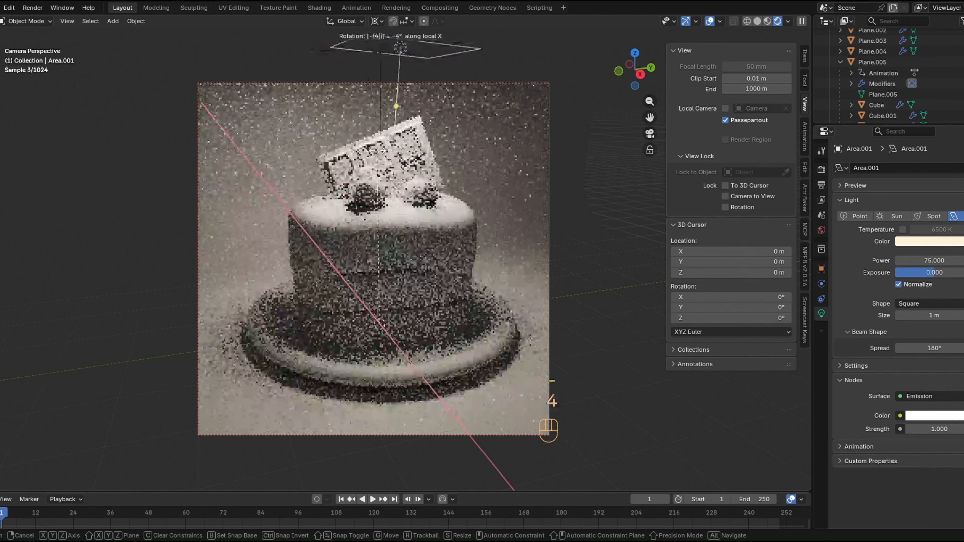
pyautogui.write('5')
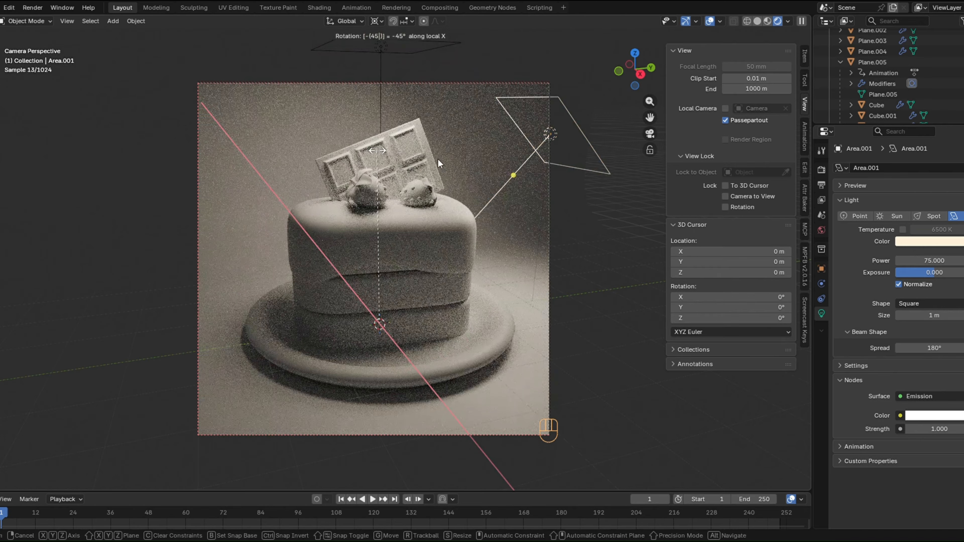
pyautogui.press('Return')
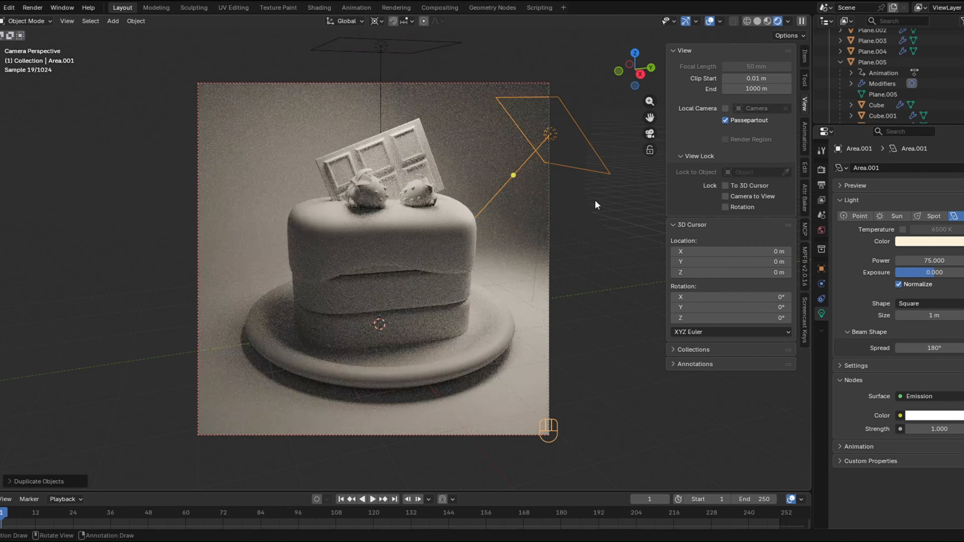
# Swing the duplicated light lower on the cake's right side with a free trackball rotation around the 3D cursor.
pyautogui.press('r')
pyautogui.press('r')
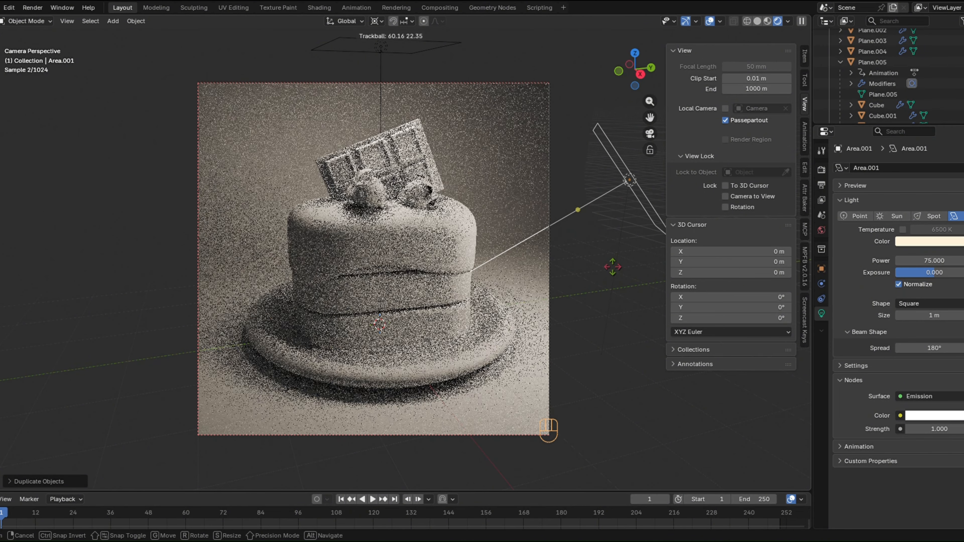
pyautogui.click(590, 286)
pyautogui.scroll(-1, 570, 296)
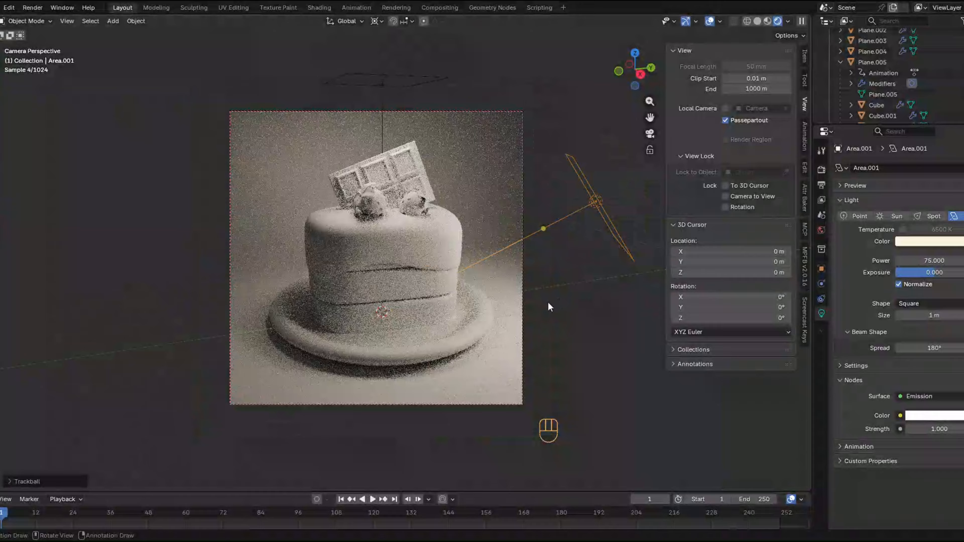
# Duplicate the right side light and rotate the copy about the X axis to the cake's left side.
pyautogui.keyDown('shift'); pyautogui.moveTo(549, 304); pyautogui.dragTo(548, 304, button='middle'); pyautogui.keyUp('shift')
pyautogui.hotkey('shift', 'd')
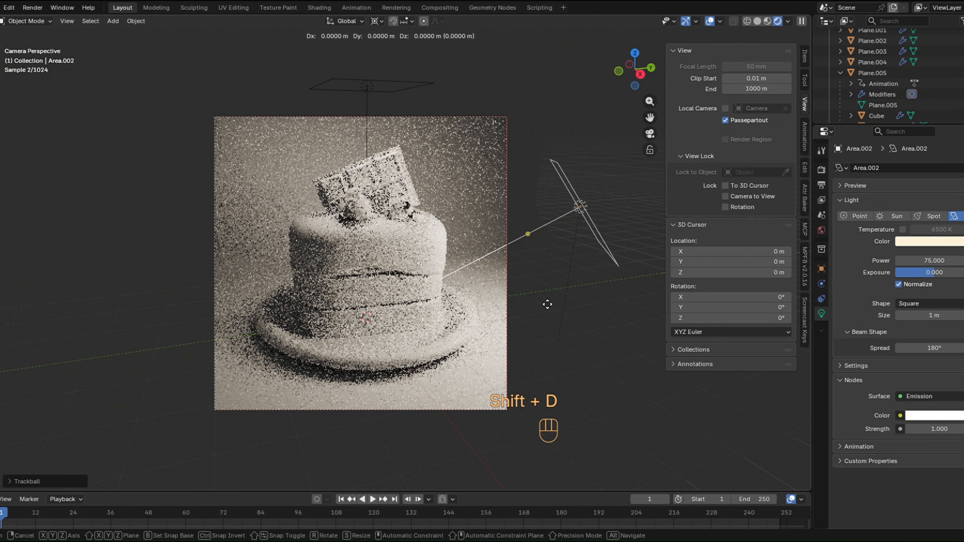
pyautogui.press('r')
pyautogui.press('x')
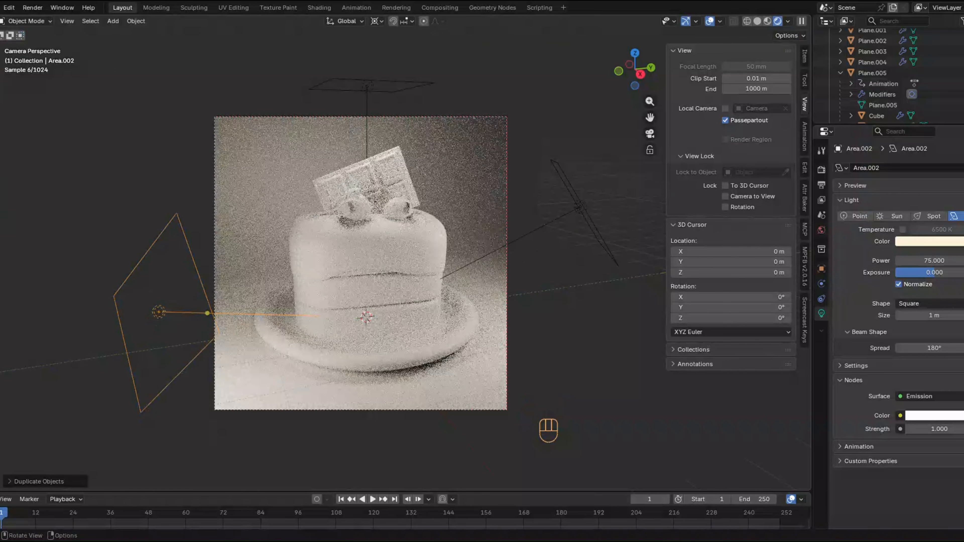
# Adjust the left light's angle with a free trackball rotation around the 3D cursor and shift it along Z.
pyautogui.press('r')
pyautogui.press('r')
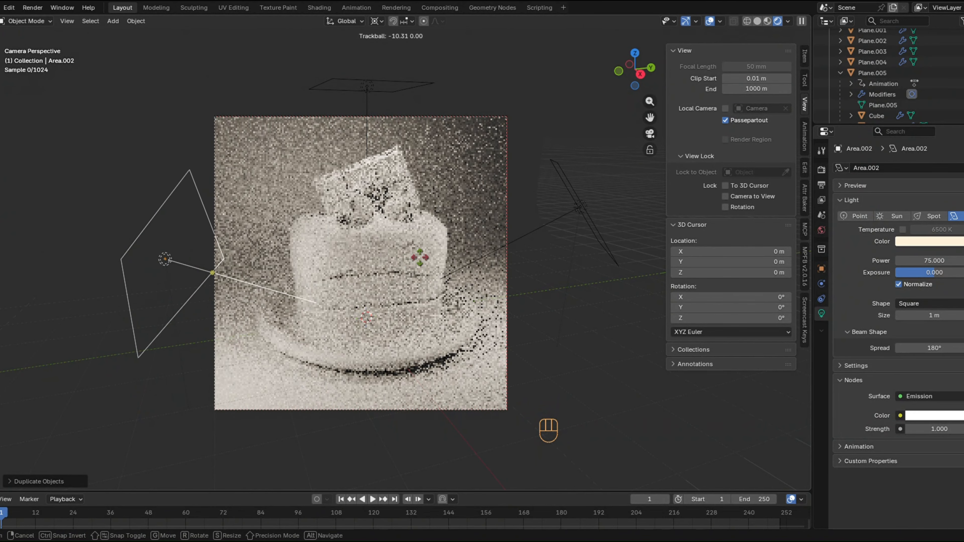
pyautogui.click(412, 260)
pyautogui.press('g')
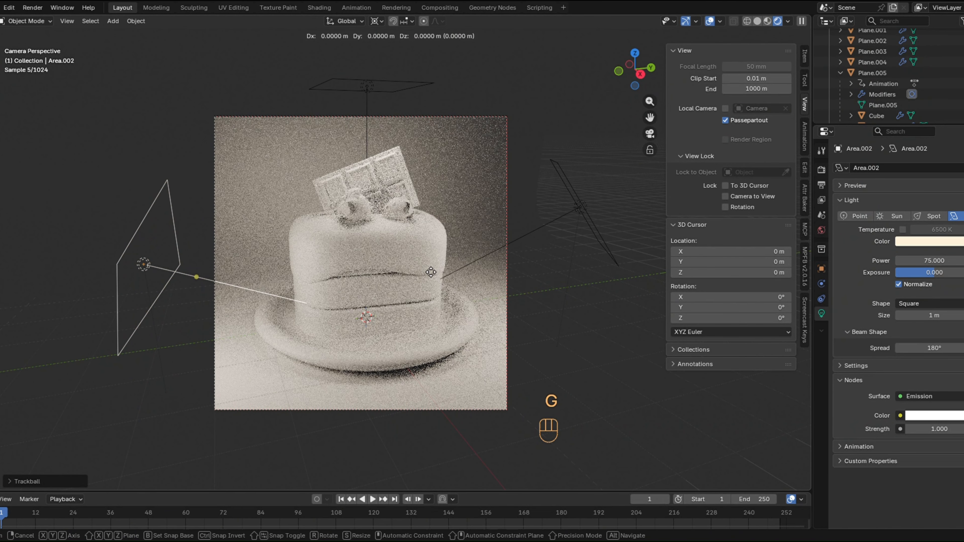
pyautogui.press('z')
pyautogui.press('g')
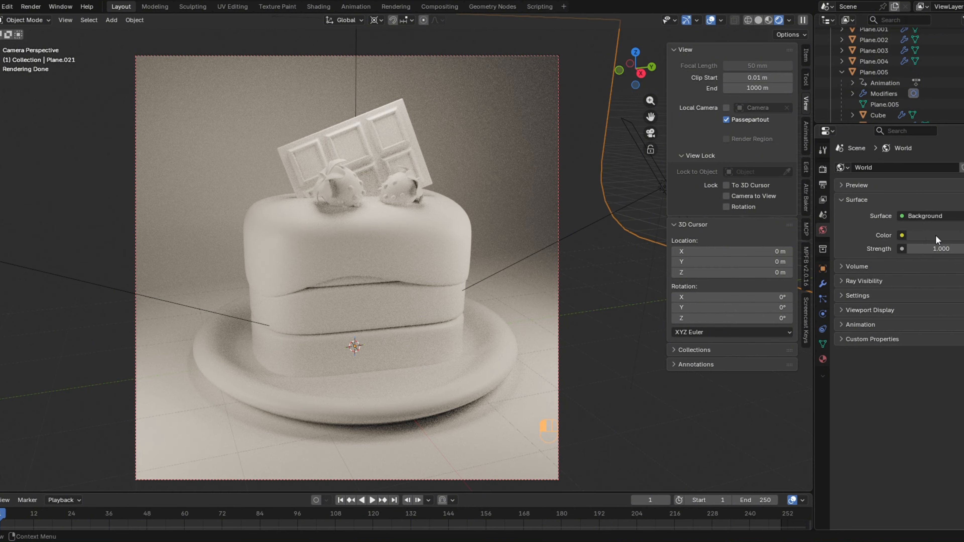
# Set the world background colour to hex #993B35.
pyautogui.click(936, 236)
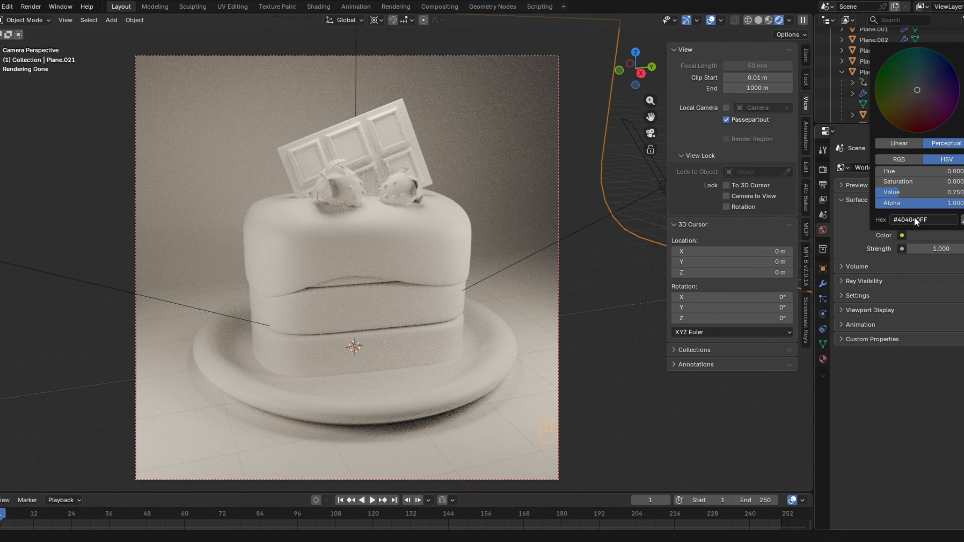
pyautogui.click(915, 220)
pyautogui.click(903, 219)
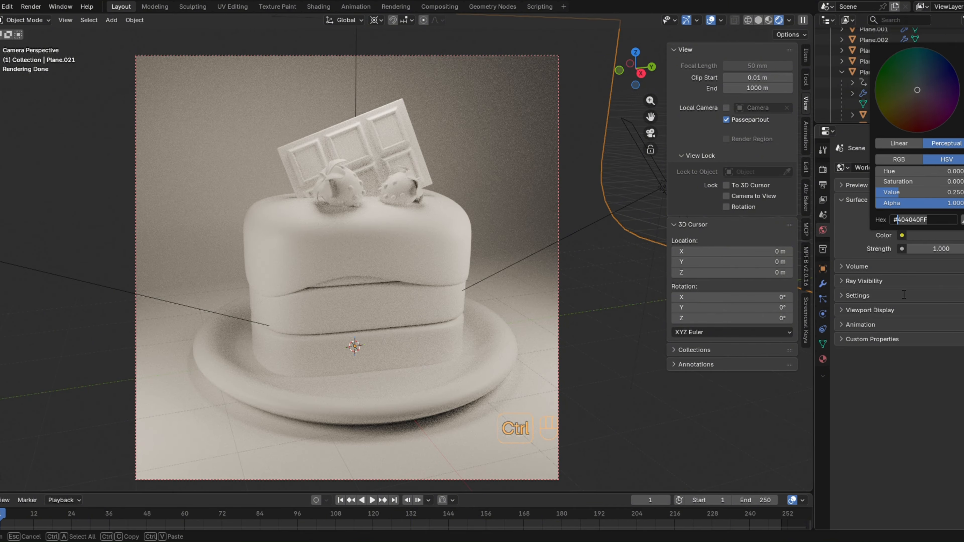
pyautogui.write('993B35')
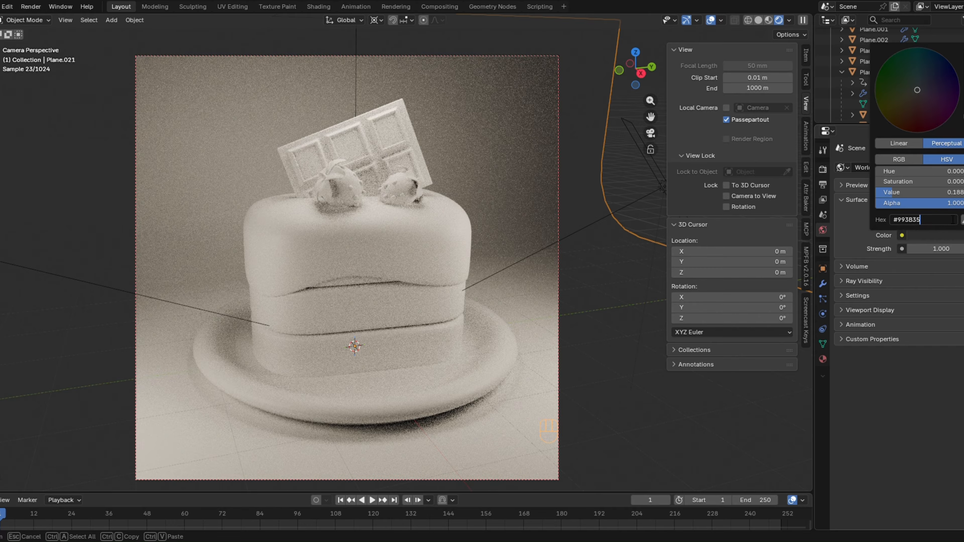
pyautogui.press('Return')
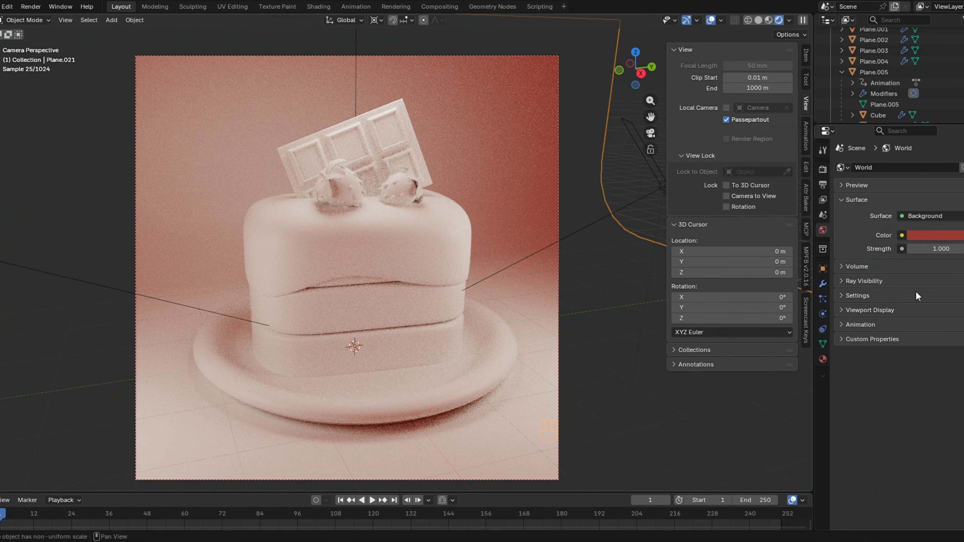
pyautogui.click(922, 236)
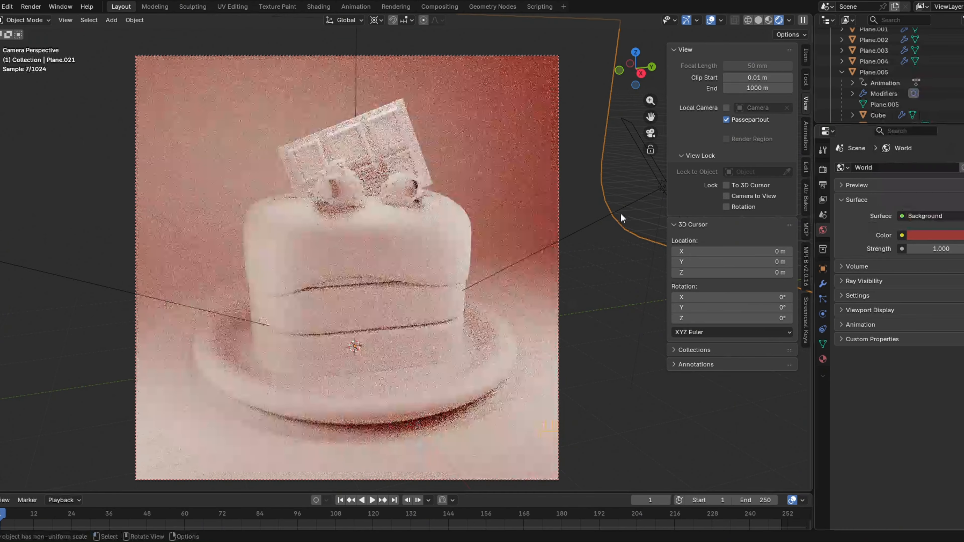
# Adjust the angle of the area light on the cake's right side with a free trackball rotation around the 3D cursor.
pyautogui.click(635, 200)
pyautogui.press('r')
pyautogui.press('r')
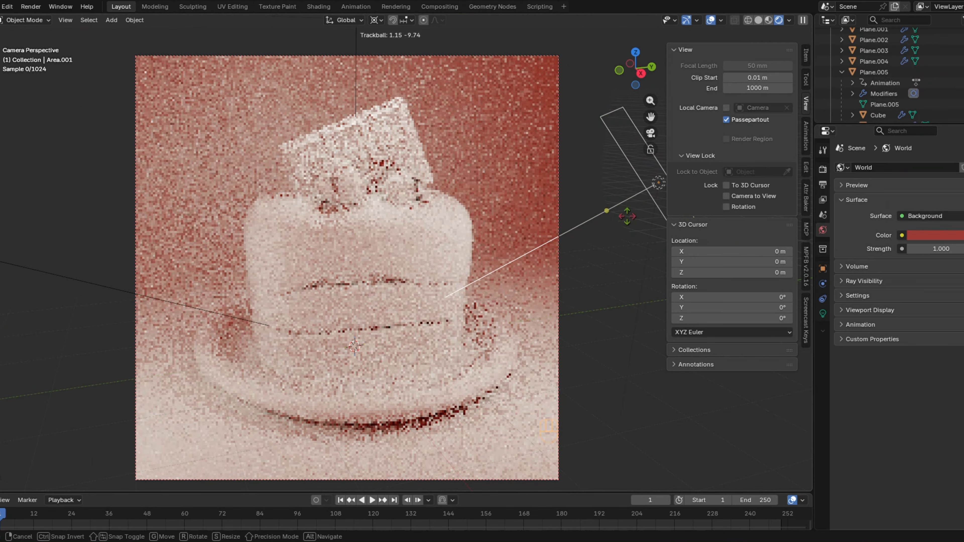
pyautogui.click(382, 94)
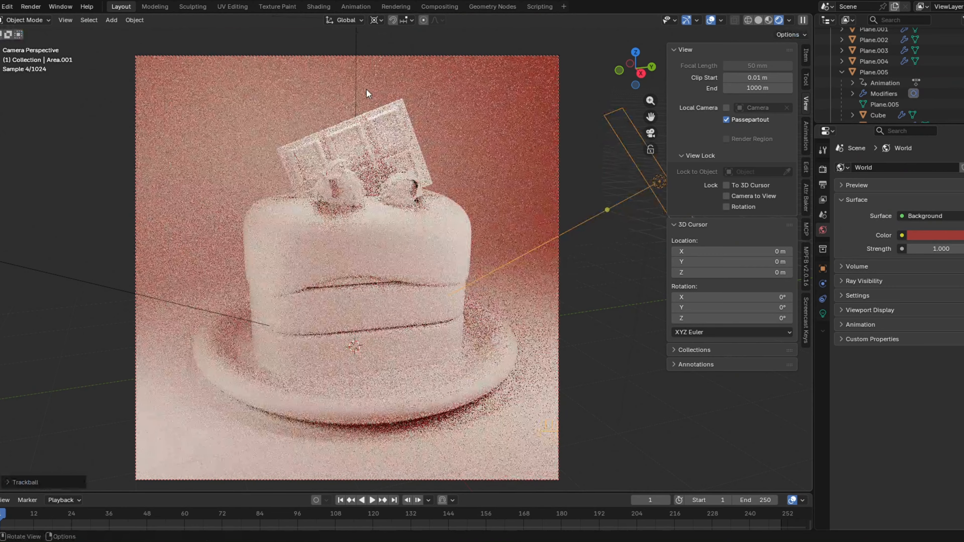
# Duplicate the area light above the cake and move the copy horizontally with its Z position locked.
pyautogui.click(356, 94)
pyautogui.hotkey('shift', 'd')
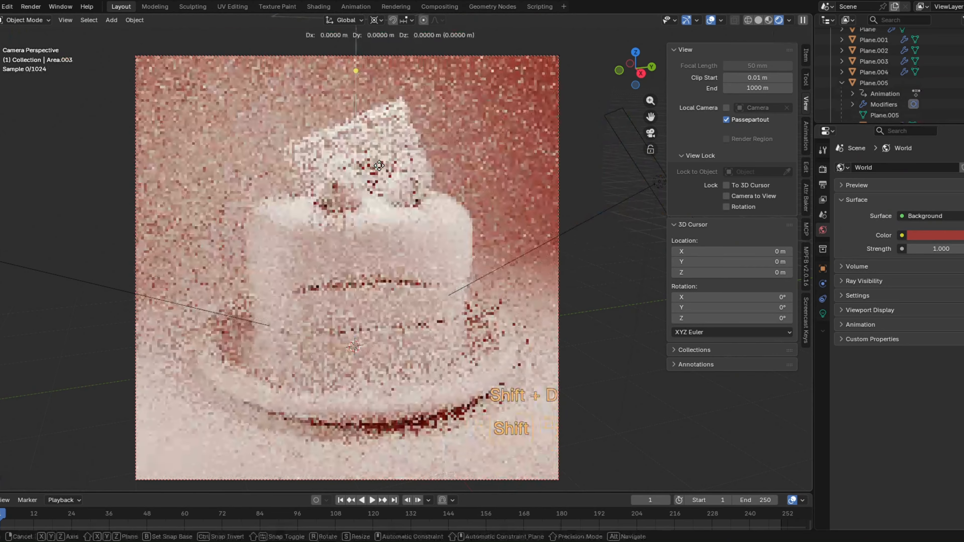
pyautogui.click(388, 159)
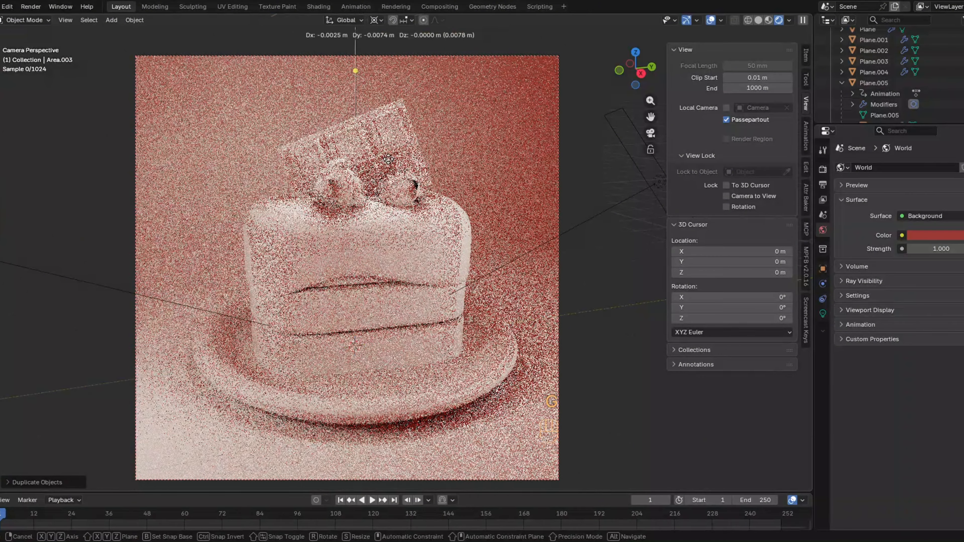
pyautogui.press('g')
pyautogui.hotkey('shift', 'z')
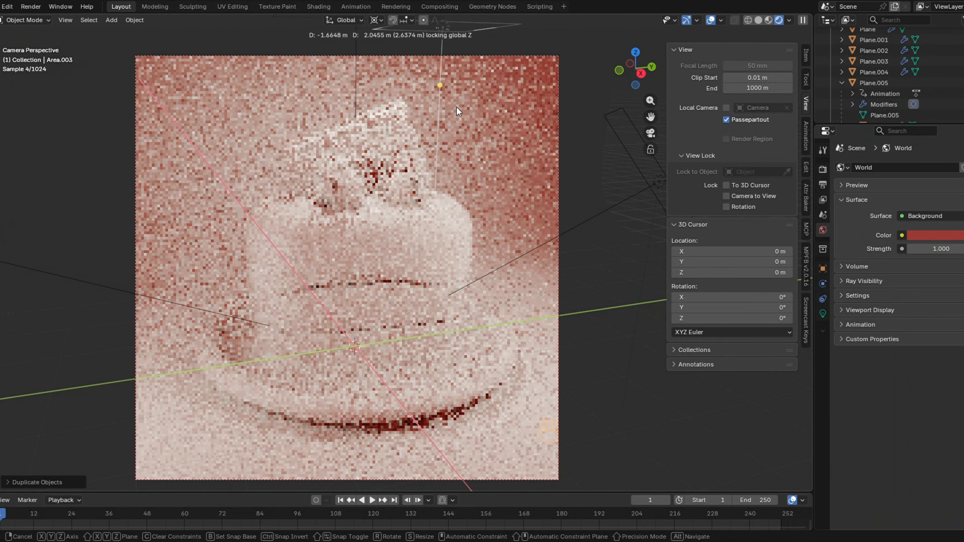
pyautogui.click(451, 207)
# Reposition the duplicated overhead light horizontally behind the cake with Z locked, and return to the camera view.
pyautogui.moveTo(451, 207); pyautogui.dragTo(445, 218, button='middle')
pyautogui.scroll(-1, 445, 219)
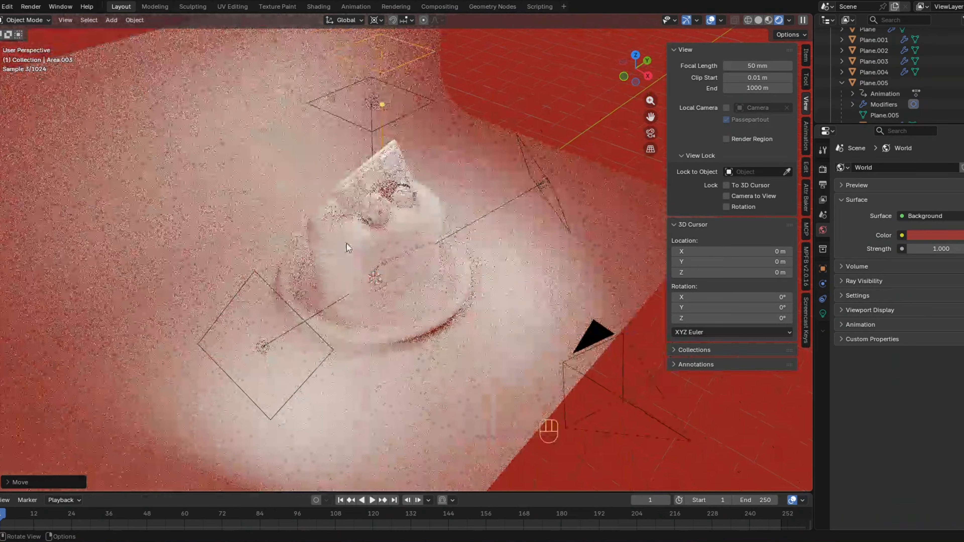
pyautogui.keyDown('shift'); pyautogui.moveTo(347, 248); pyautogui.dragTo(389, 288, button='middle'); pyautogui.keyUp('shift')
pyautogui.scroll(1, 448, 285)
pyautogui.keyDown('shift'); pyautogui.moveTo(447, 284); pyautogui.dragTo(431, 286, button='middle'); pyautogui.keyUp('shift')
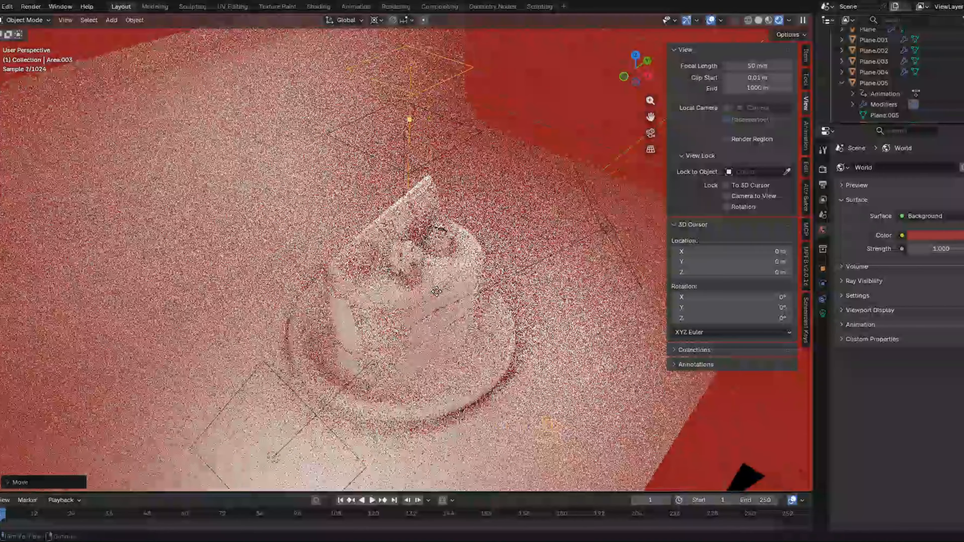
pyautogui.press('g')
pyautogui.hotkey('shift', 'z')
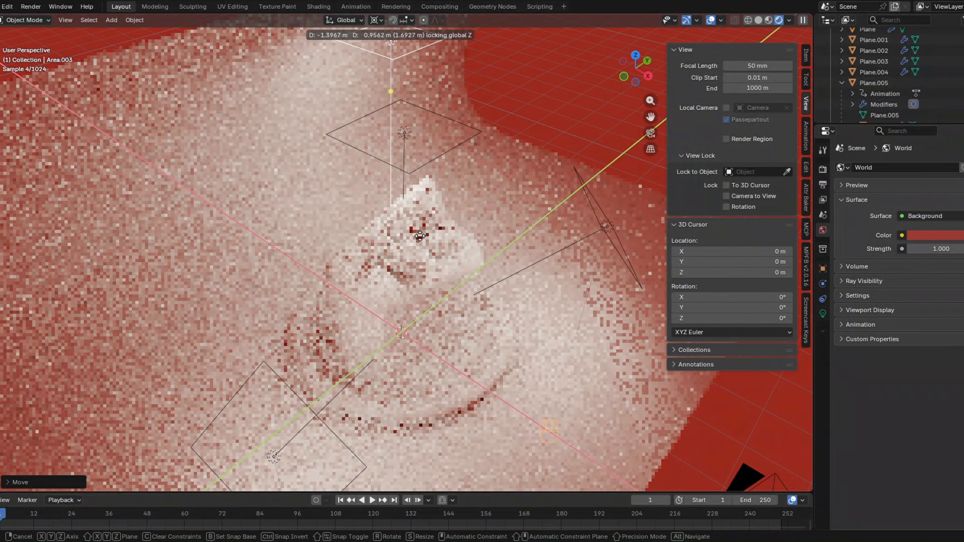
pyautogui.click(433, 232)
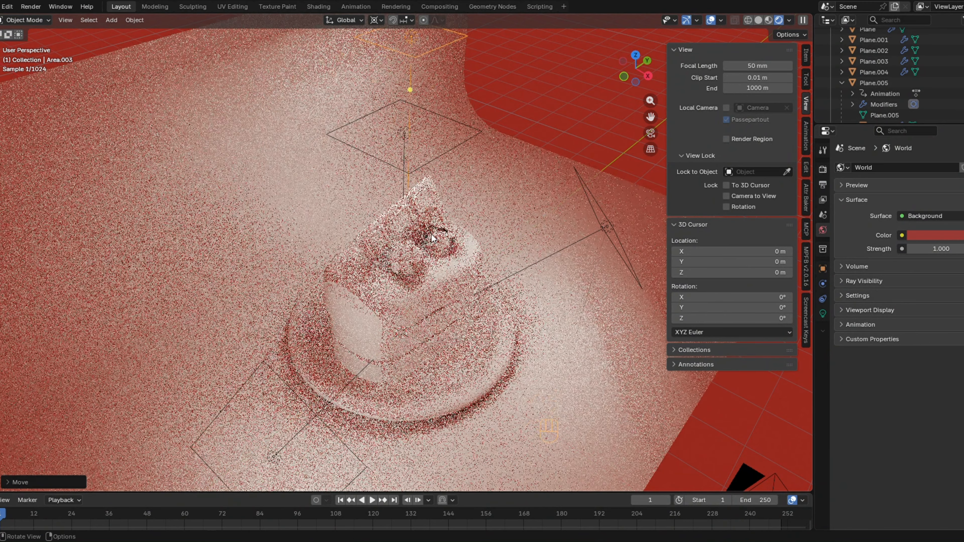
pyautogui.press('KP_0')
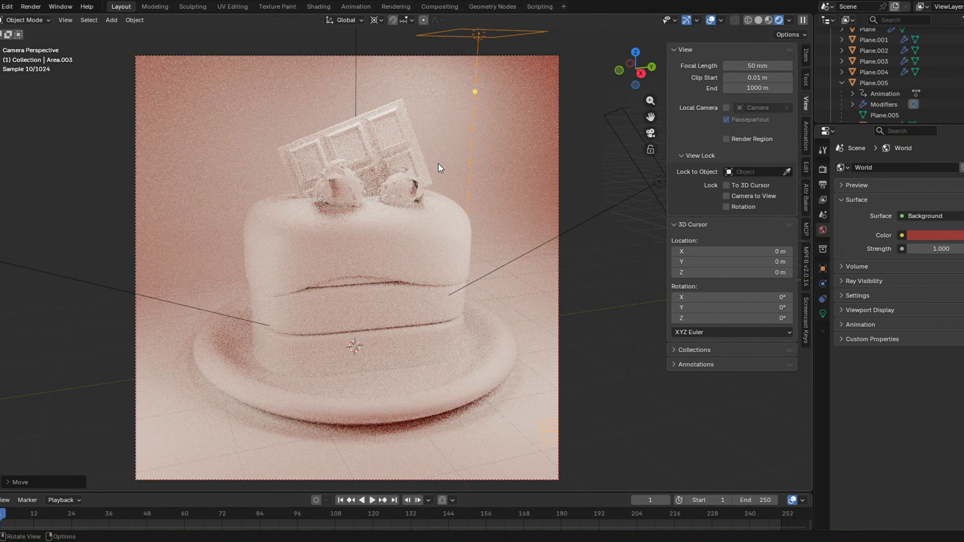
# Give the curved backdrop a new material with base colour hex #E7AD76.
pyautogui.click(440, 167)
pyautogui.click(823, 358)
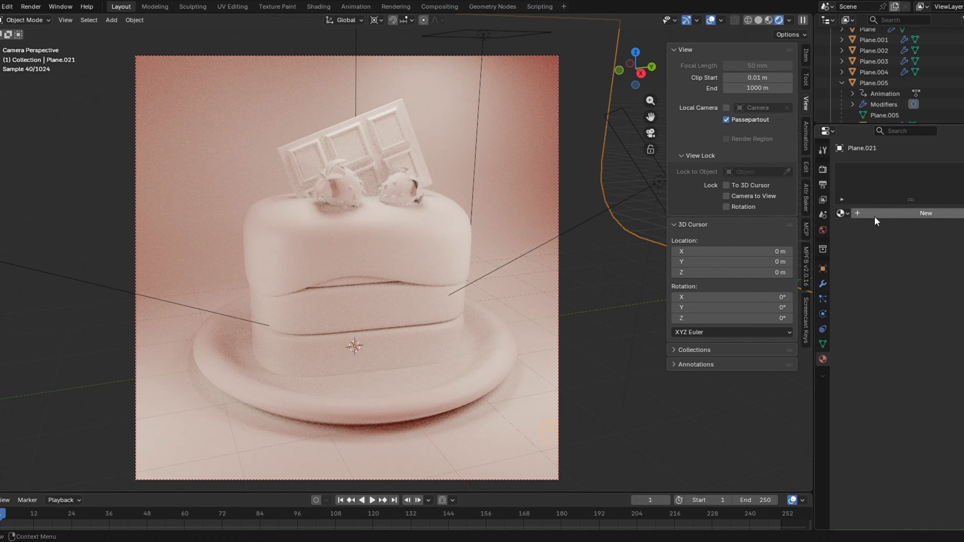
pyautogui.click(874, 217)
pyautogui.click(933, 282)
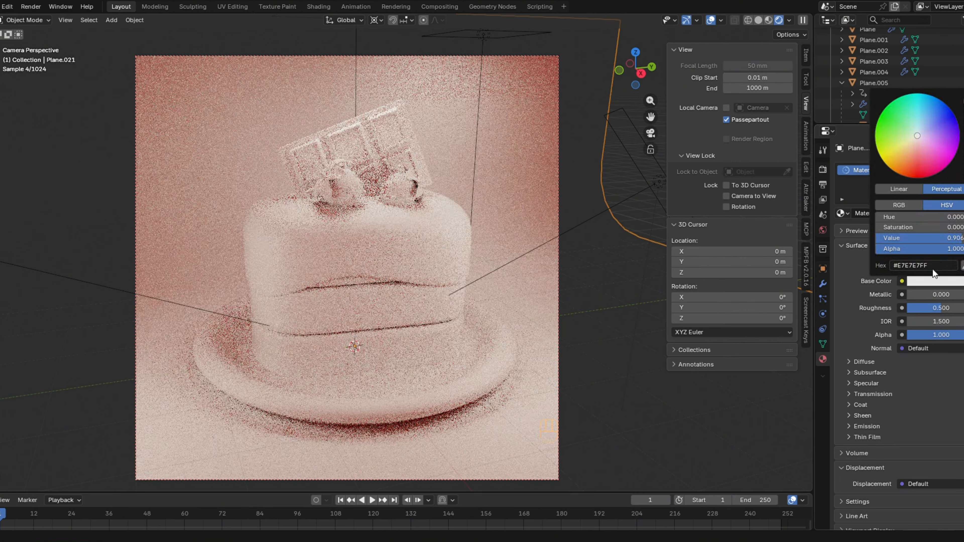
pyautogui.click(933, 267)
pyautogui.moveTo(931, 270); pyautogui.dragTo(901, 268)
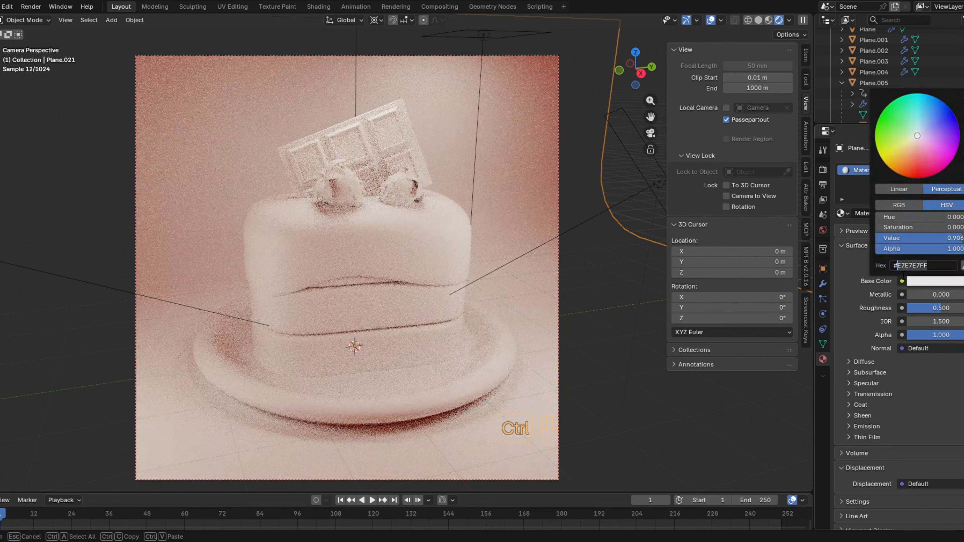
pyautogui.write('E7AD76')
pyautogui.hotkey('ctrl', 'z')
pyautogui.write('E7AD76')
pyautogui.press('Return')
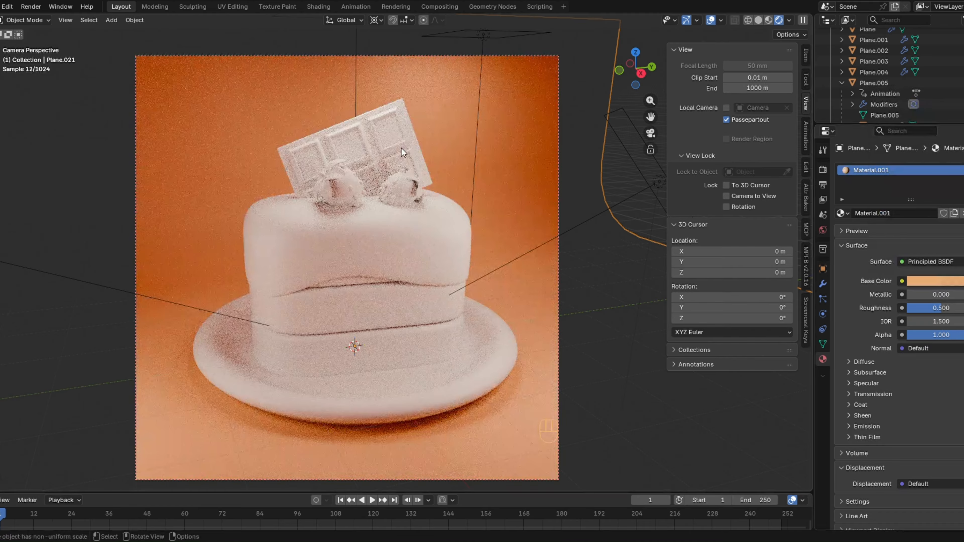
# Shift the duplicated overhead light further to the right with Z locked and raise it along its local Z axis.
pyautogui.click(482, 34)
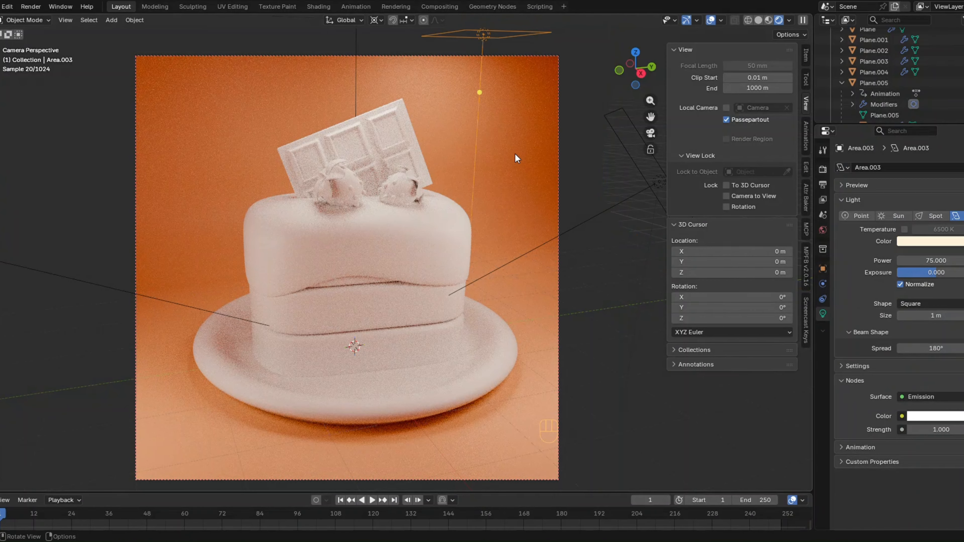
pyautogui.press('g')
pyautogui.hotkey('shift', 'z')
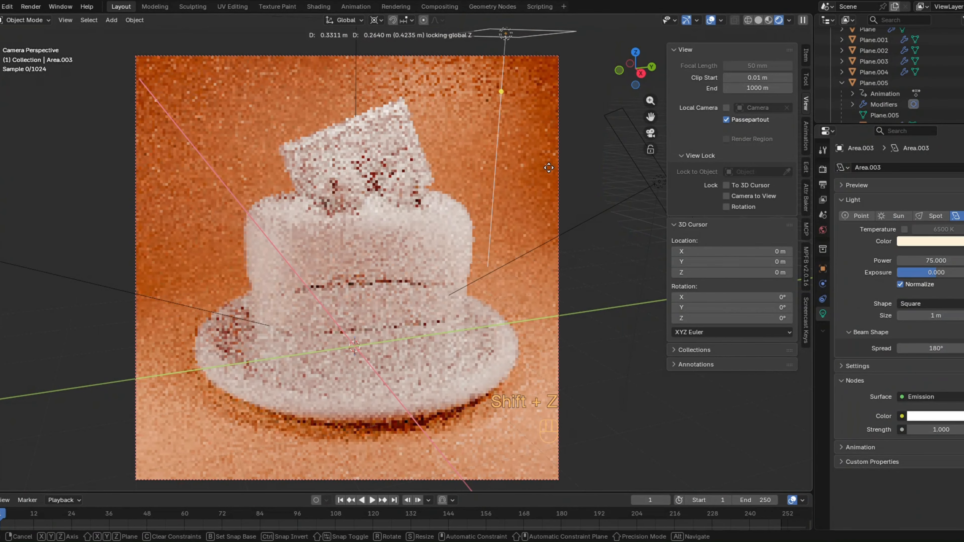
pyautogui.click(552, 176)
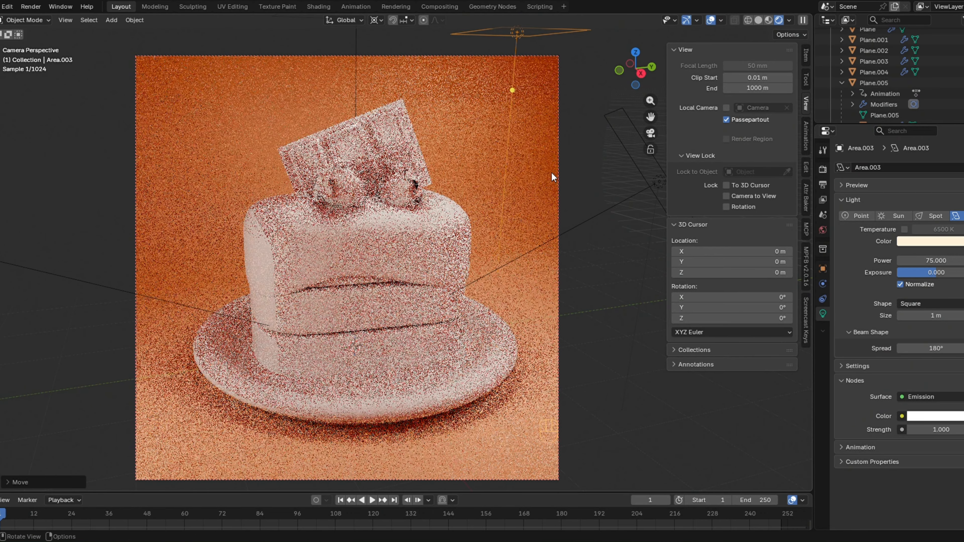
pyautogui.press('g')
pyautogui.press('z')
pyautogui.press('z')
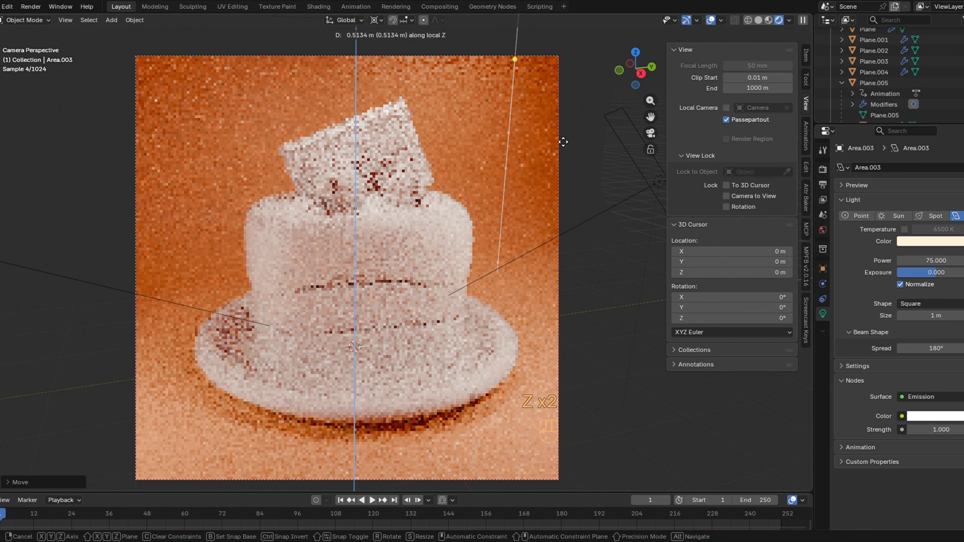
pyautogui.click(553, 144)
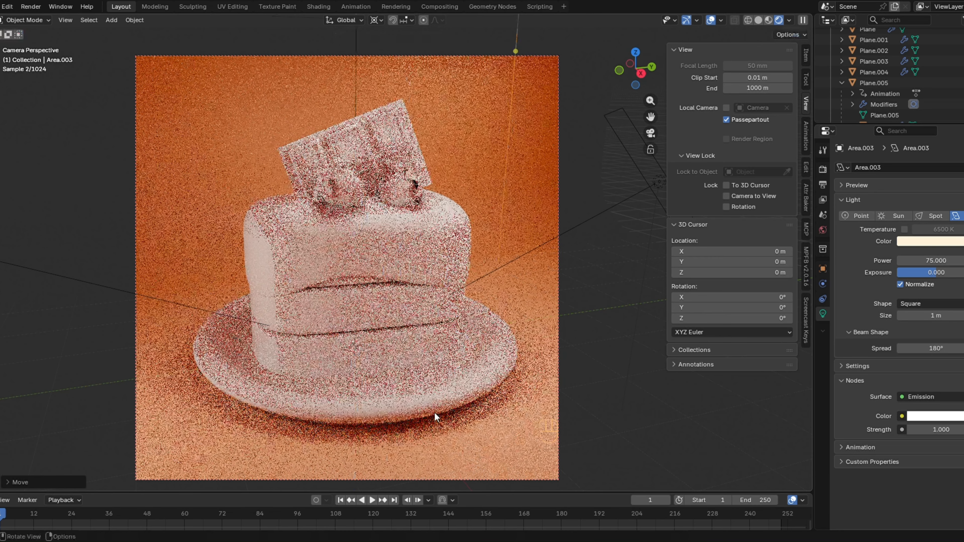
# Give the plate a new material with base colour hex #E7CFC3 and a roughness of 0.069.
pyautogui.click(430, 367)
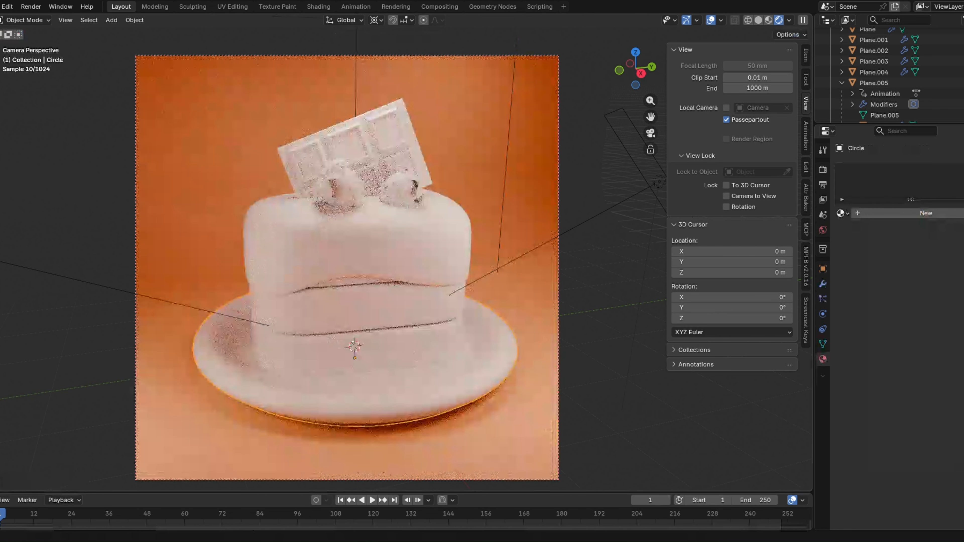
pyautogui.click(891, 214)
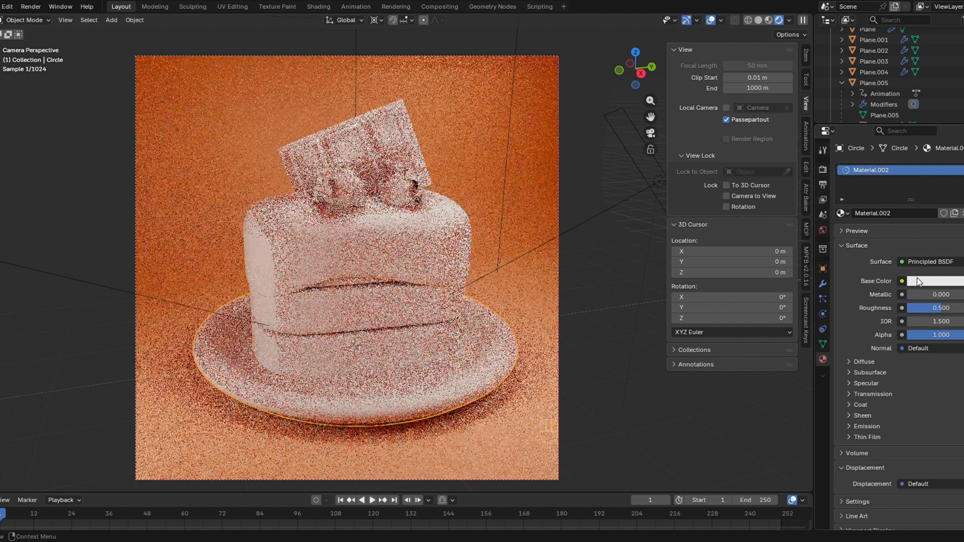
pyautogui.click(918, 281)
pyautogui.click(923, 265)
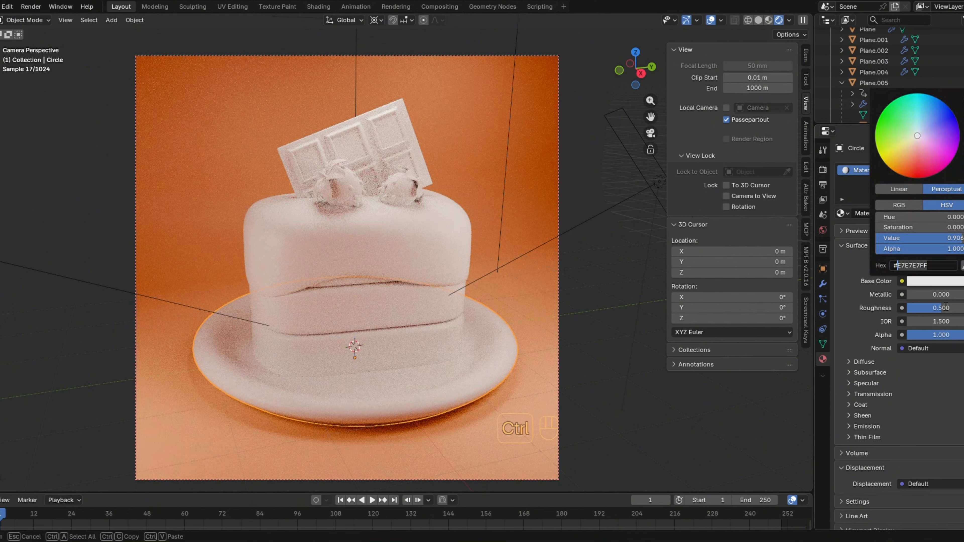
pyautogui.write('#E7CFC3')
pyautogui.press('Return')
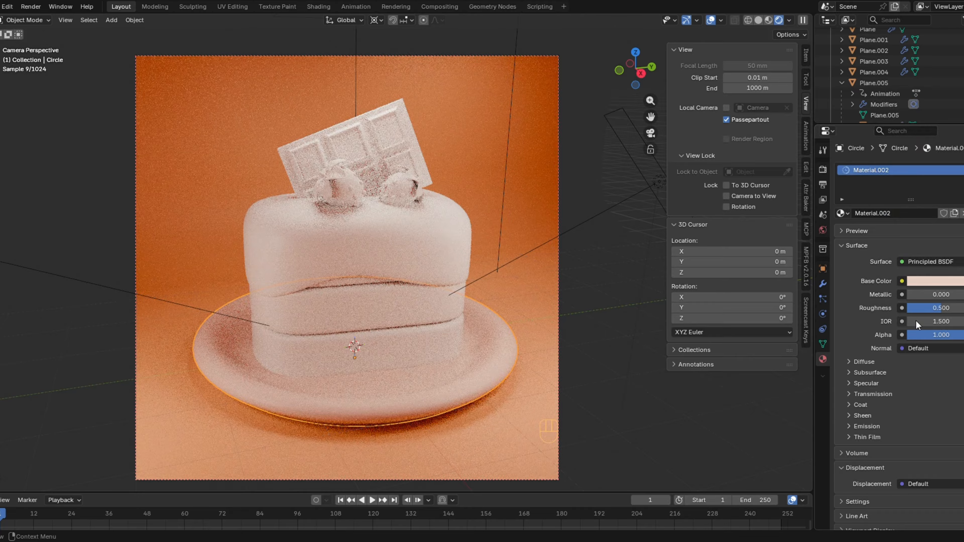
pyautogui.moveTo(941, 308); pyautogui.dragTo(910, 308)
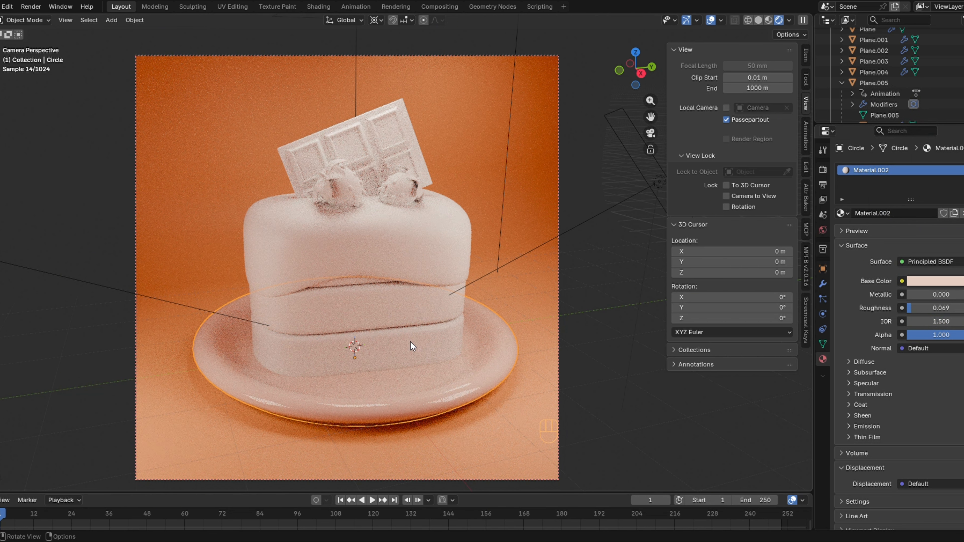
# Give the bottom cake layer a new material with base colour hex #7C281DFF.
pyautogui.click(389, 241)
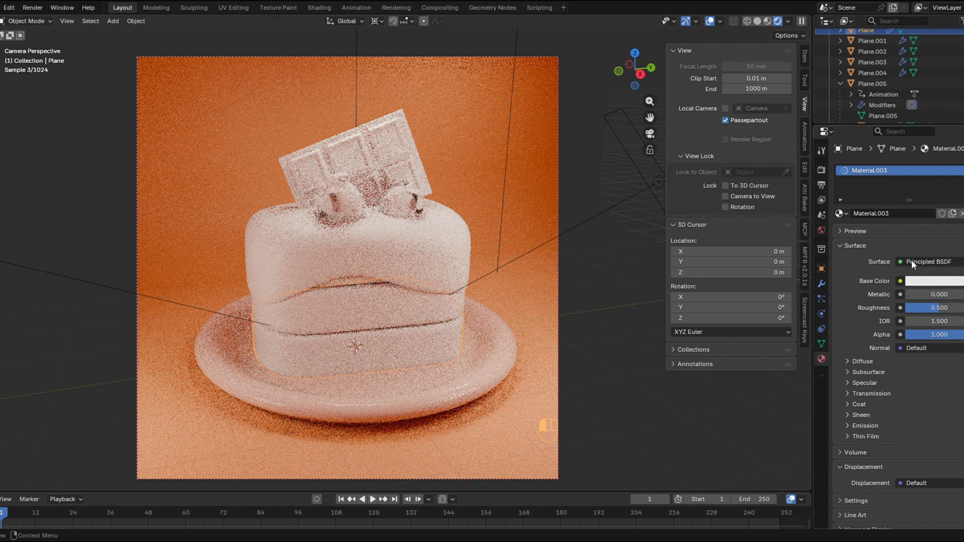
pyautogui.click(919, 281)
pyautogui.click(911, 265)
pyautogui.write('#7C281DFF')
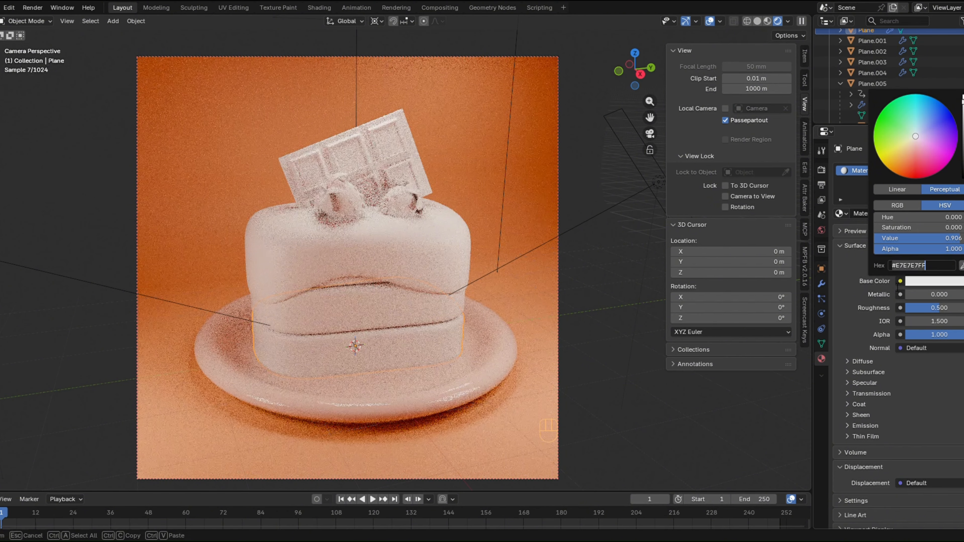
pyautogui.write('#7C281DFF')
pyautogui.press('Return')
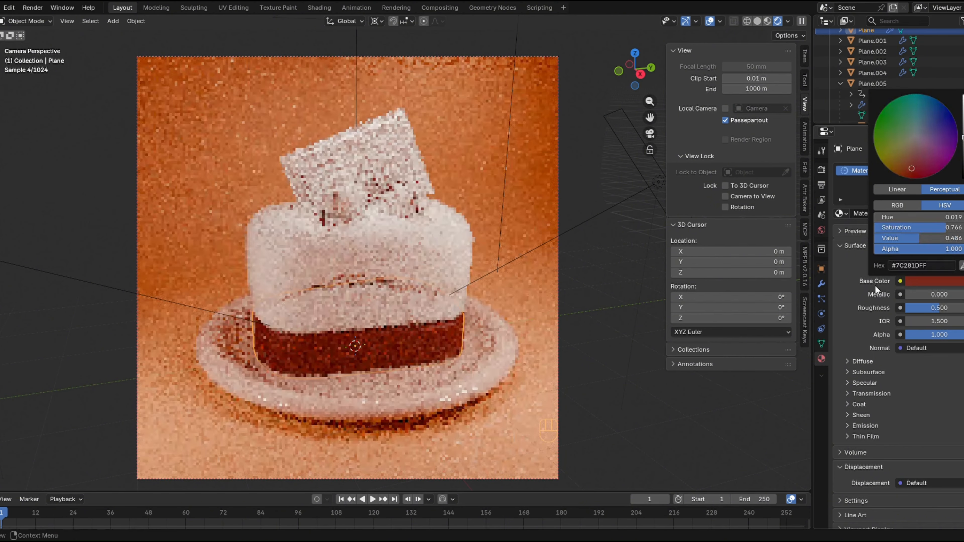
# Assign the bottom layer's existing material, Material.003, to the upper cake layer beneath the icing.
pyautogui.click(350, 283)
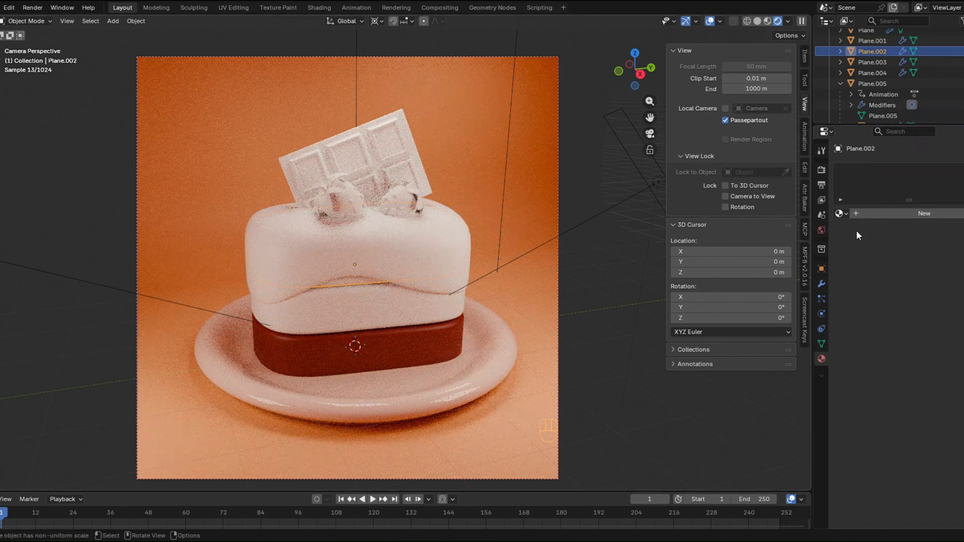
pyautogui.click(840, 213)
pyautogui.click(737, 264)
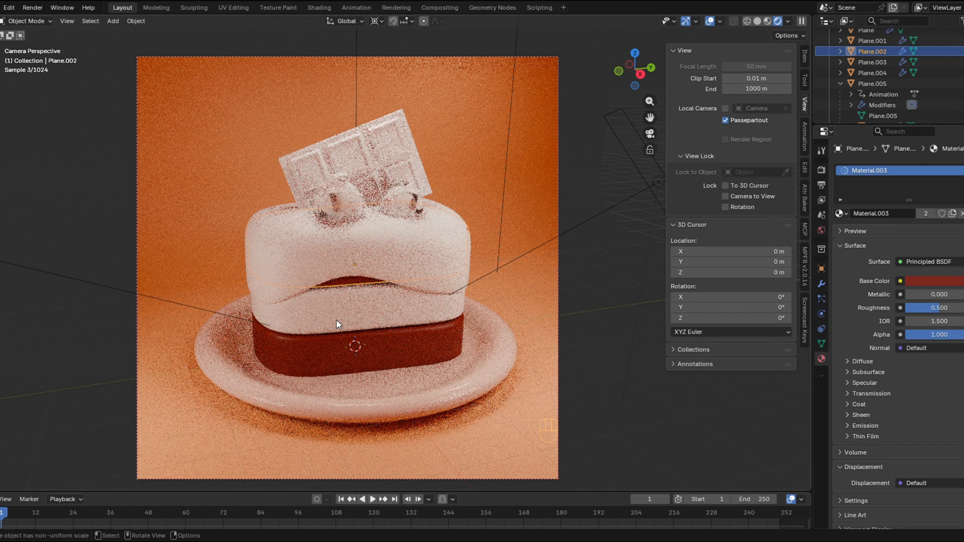
# Give the middle cake layer a new material with base colour hex #C89B91.
pyautogui.click(339, 319)
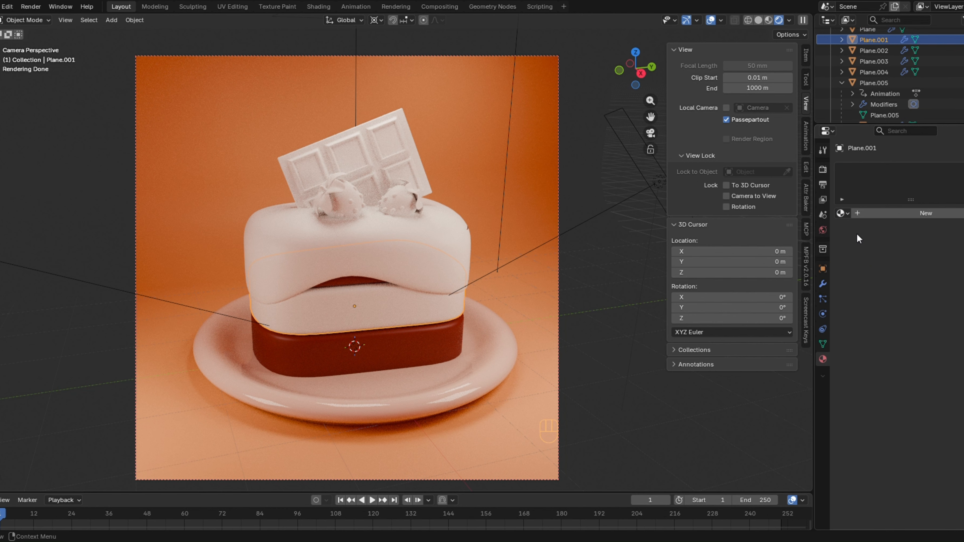
pyautogui.click(873, 213)
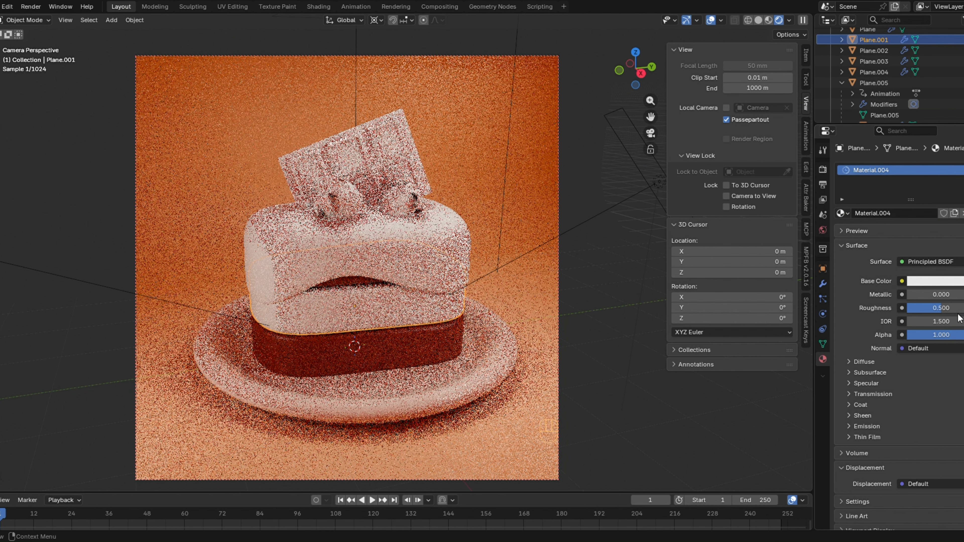
pyautogui.click(916, 283)
pyautogui.click(918, 266)
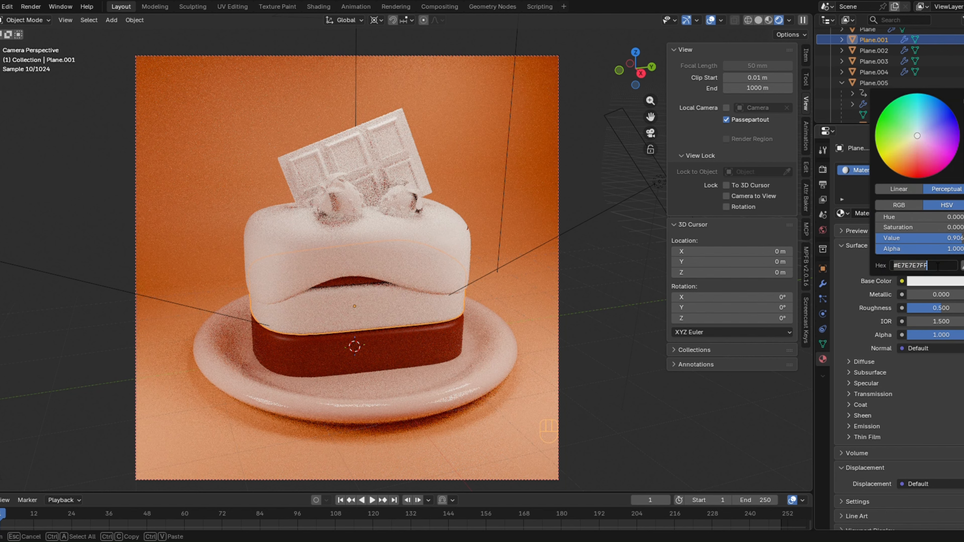
pyautogui.moveTo(929, 267); pyautogui.dragTo(897, 269)
pyautogui.write('C89B91')
pyautogui.press('Return')
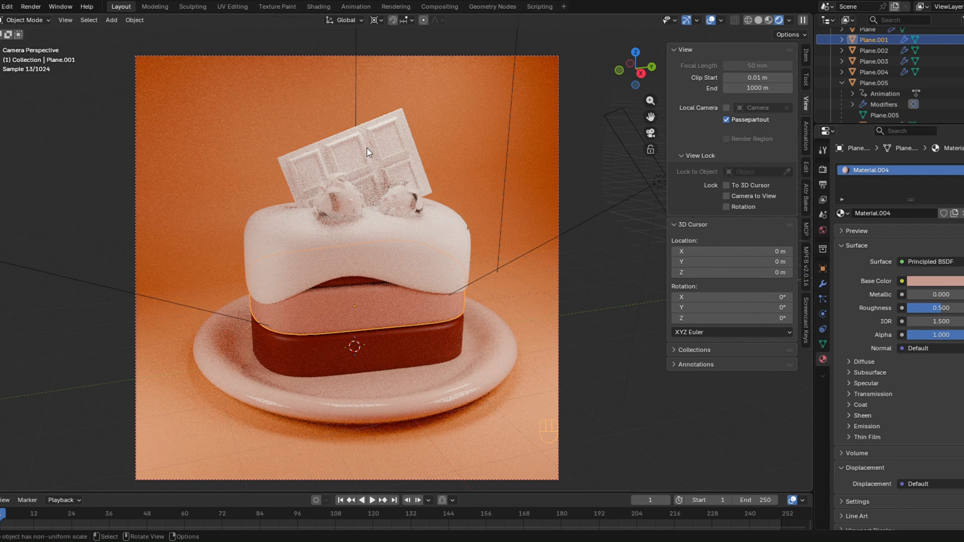
# Give the chocolate bar a new material with a brown base colour, hex #845230FF.
pyautogui.click(367, 149)
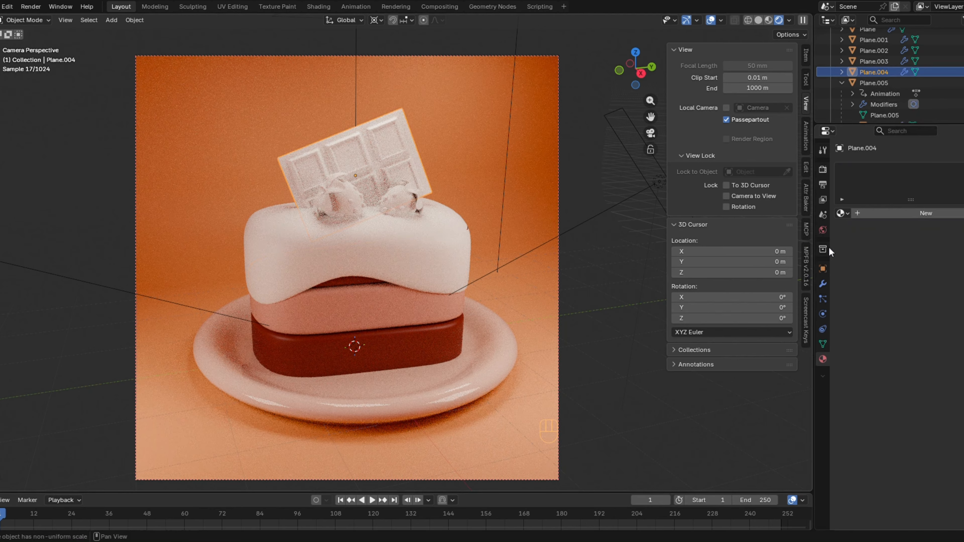
pyautogui.click(876, 216)
pyautogui.click(921, 281)
pyautogui.click(917, 166)
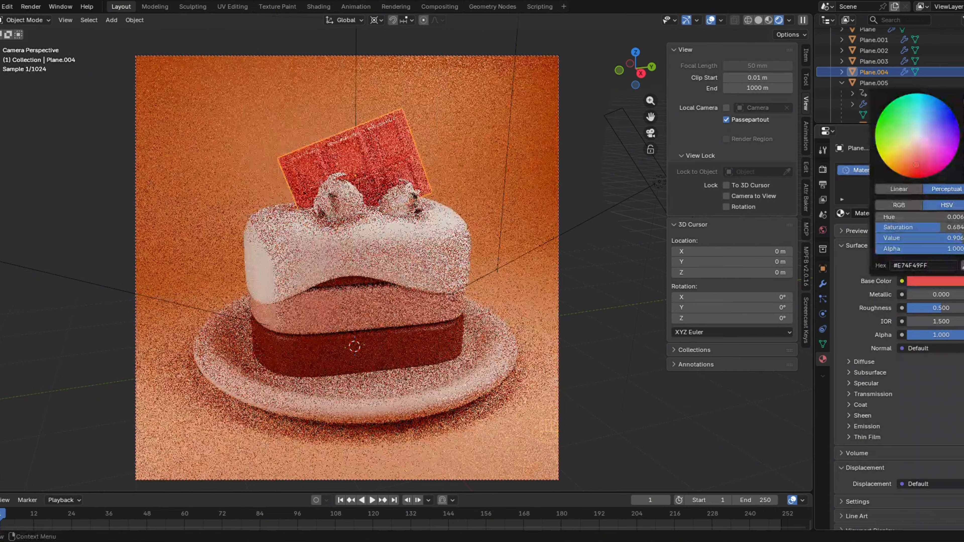
pyautogui.moveTo(963, 101); pyautogui.dragTo(963, 128)
pyautogui.moveTo(905, 166); pyautogui.dragTo(909, 159)
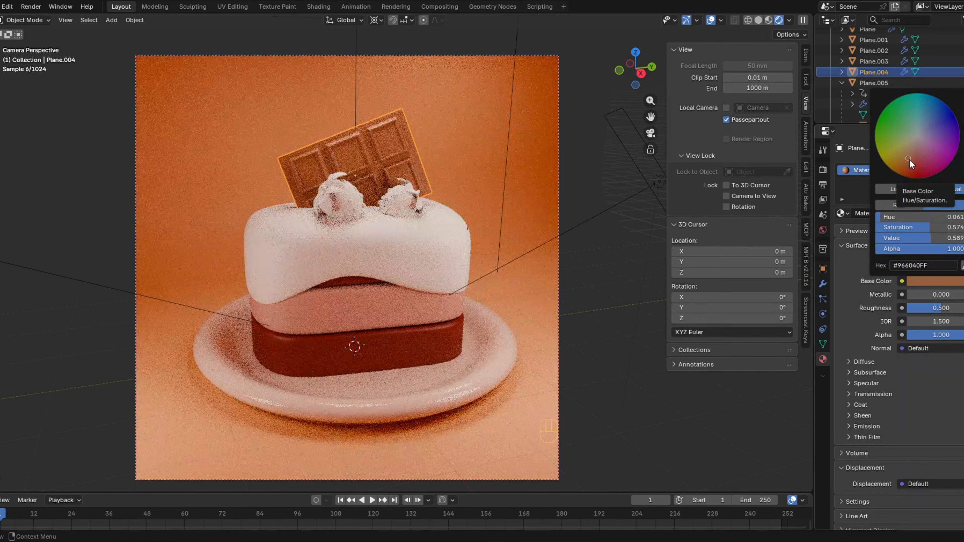
pyautogui.click(906, 160)
pyautogui.moveTo(963, 128); pyautogui.dragTo(963, 134)
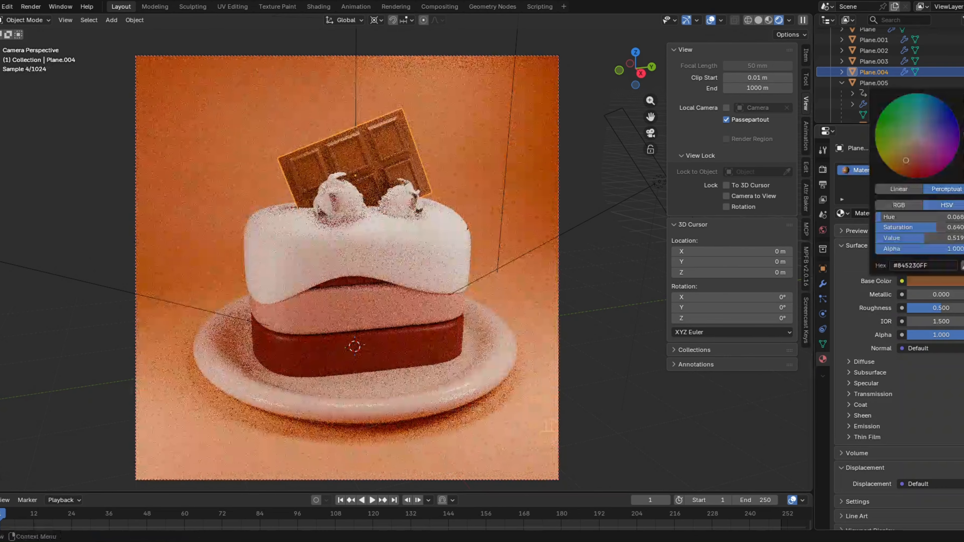
# Give the icing a new material with transmission weight 1.000, roughness 0.000 and base colour hex #E7825AFF.
pyautogui.click(400, 255)
pyautogui.scroll(-3, 863, 358)
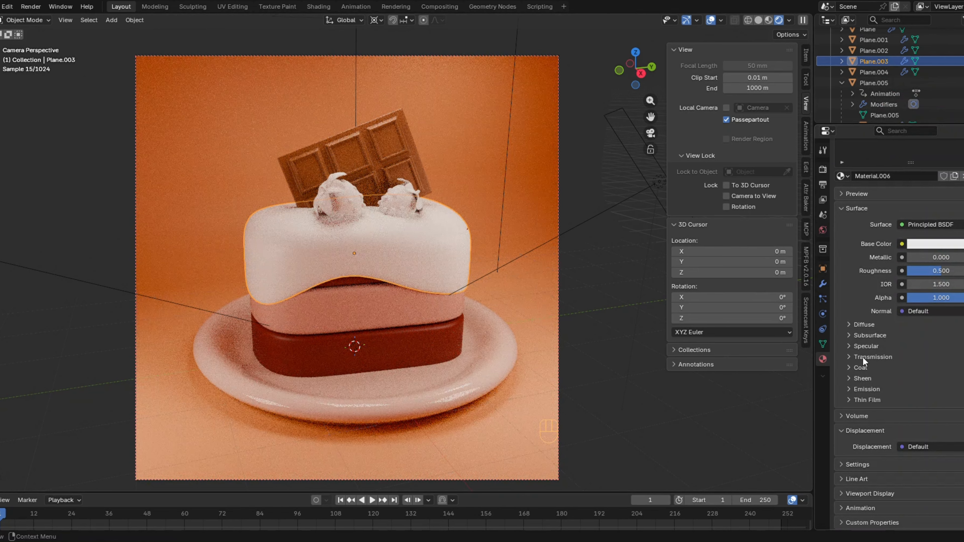
pyautogui.click(863, 358)
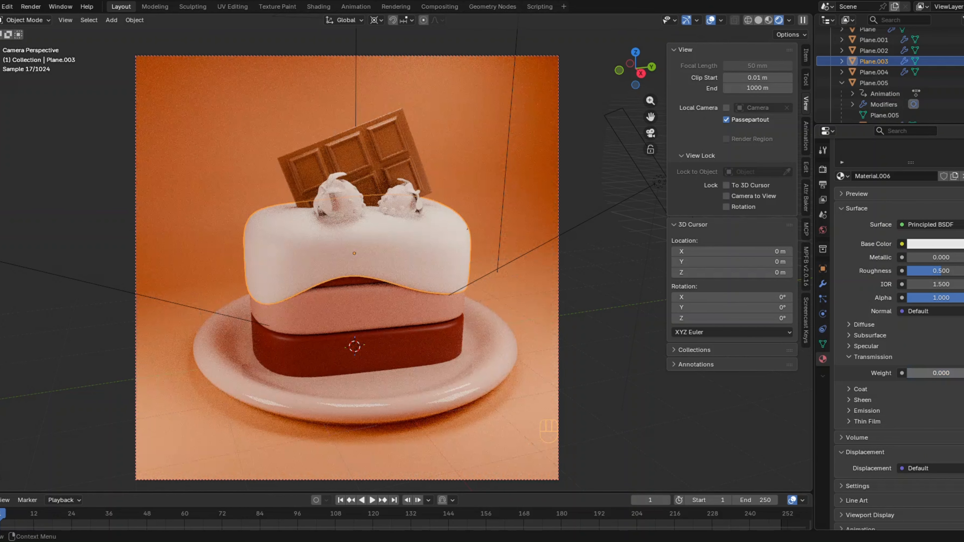
pyautogui.moveTo(926, 373); pyautogui.dragTo(963, 373)
pyautogui.moveTo(942, 271); pyautogui.dragTo(908, 271)
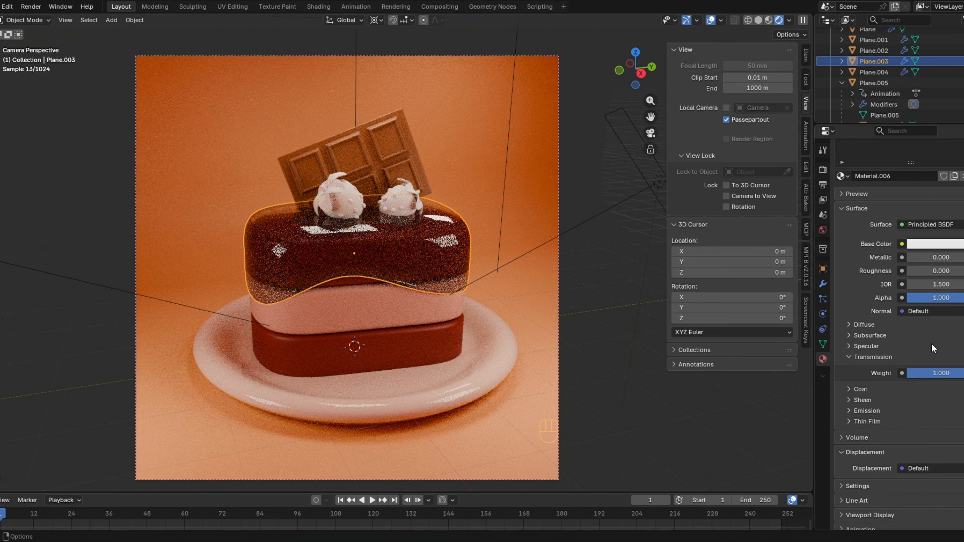
pyautogui.click(934, 244)
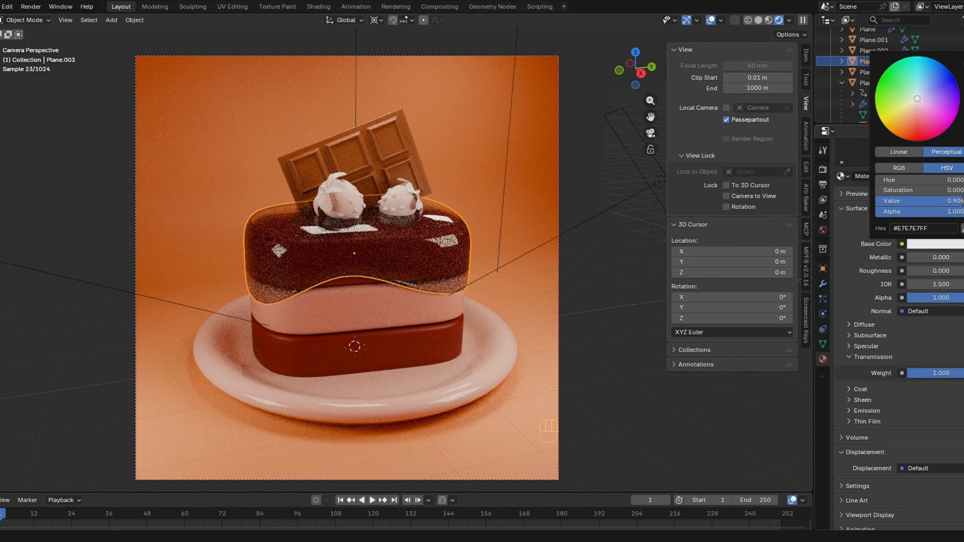
pyautogui.click(911, 123)
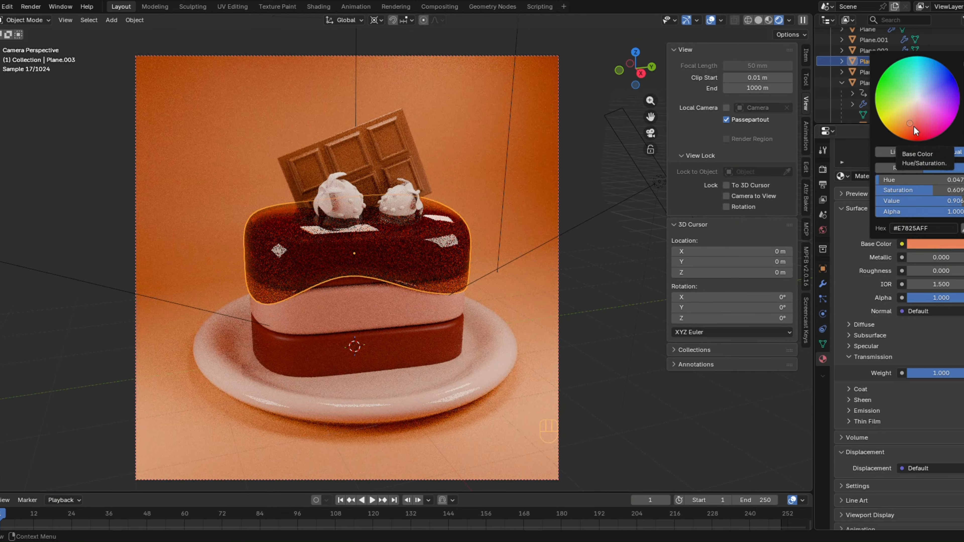
# Enlarge the timeline area, switch it to the Shader Editor and create a new material for the left strawberry's body.
pyautogui.click(343, 200)
pyautogui.click(343, 199)
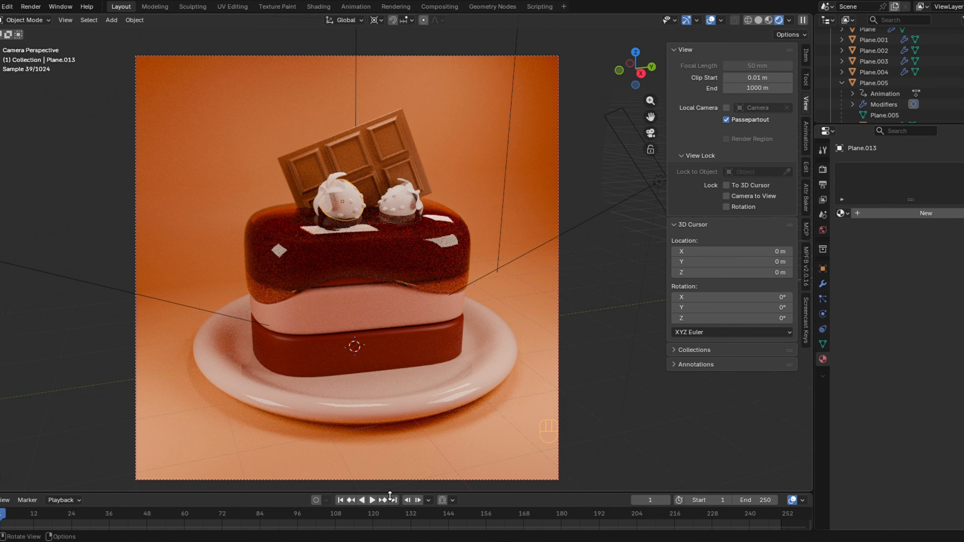
pyautogui.moveTo(390, 496); pyautogui.dragTo(439, 333)
pyautogui.click(2, 337)
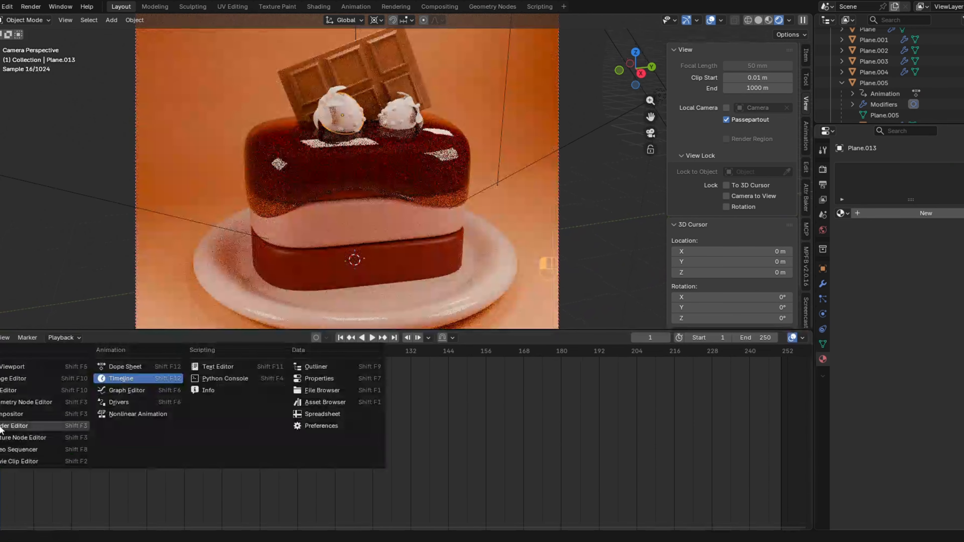
pyautogui.click(1, 426)
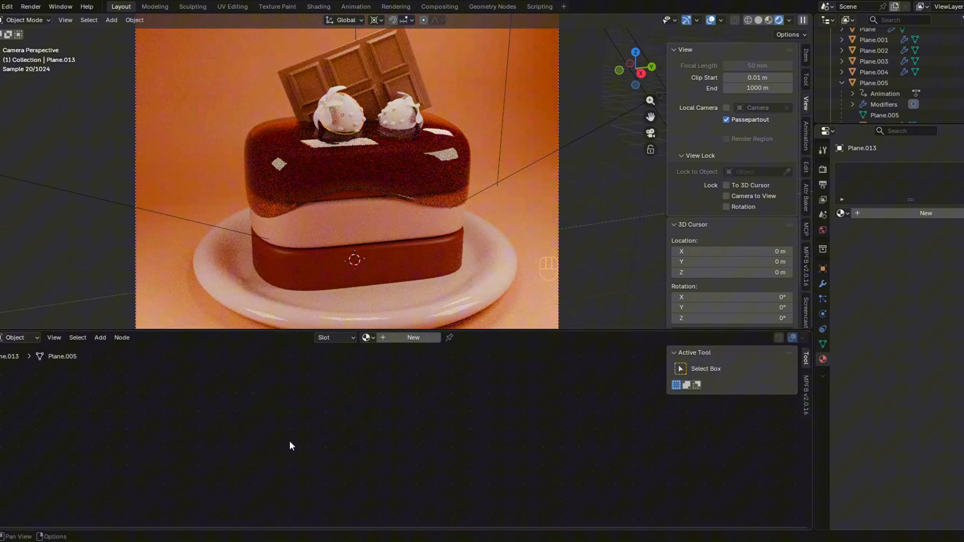
pyautogui.click(414, 338)
pyautogui.press('Home')
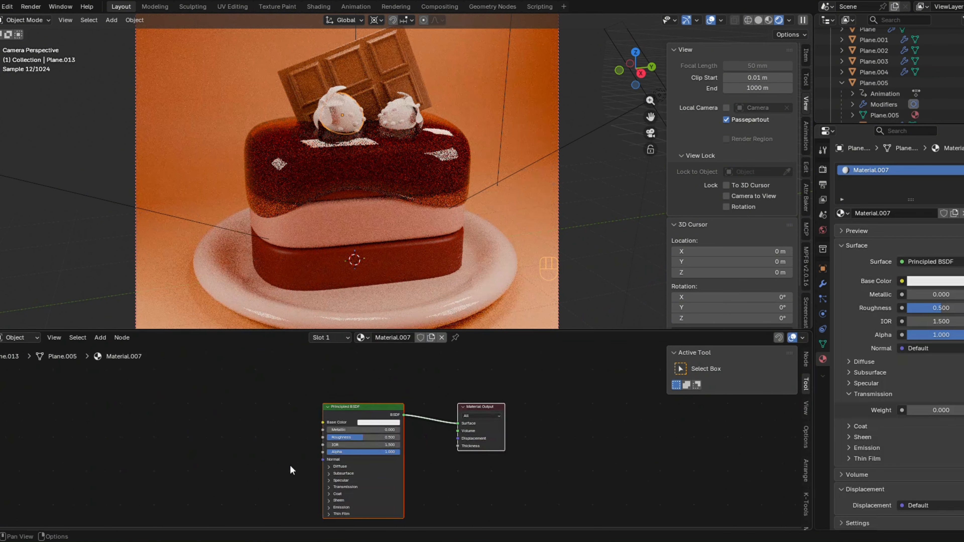
# Add a Color Ramp with Texture Coordinate and Mapping nodes to the strawberry material, and delete the Image Texture node between them.
pyautogui.moveTo(218, 434); pyautogui.dragTo(278, 418, button='middle')
pyautogui.scroll(2, 278, 418)
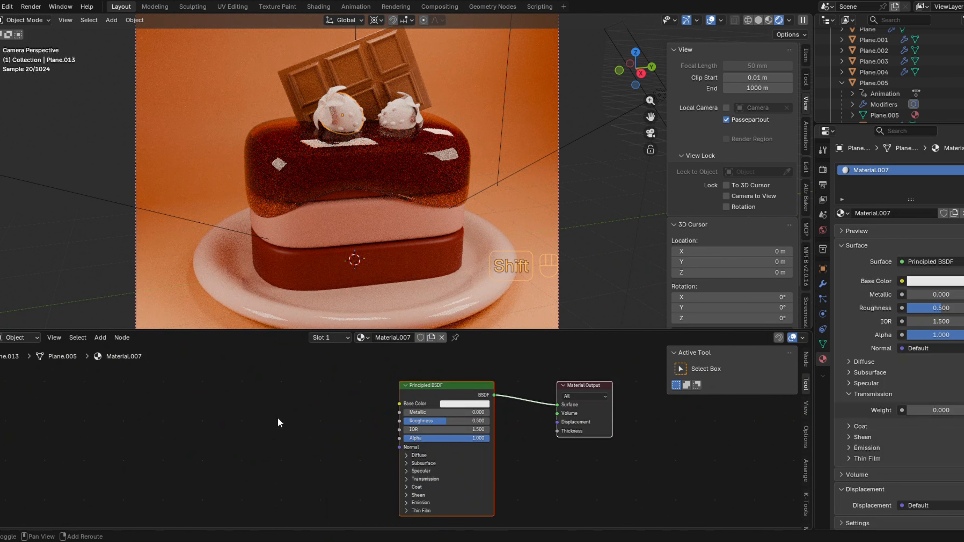
pyautogui.hotkey('shift', 'a')
pyautogui.click(277, 390)
pyautogui.click(331, 442)
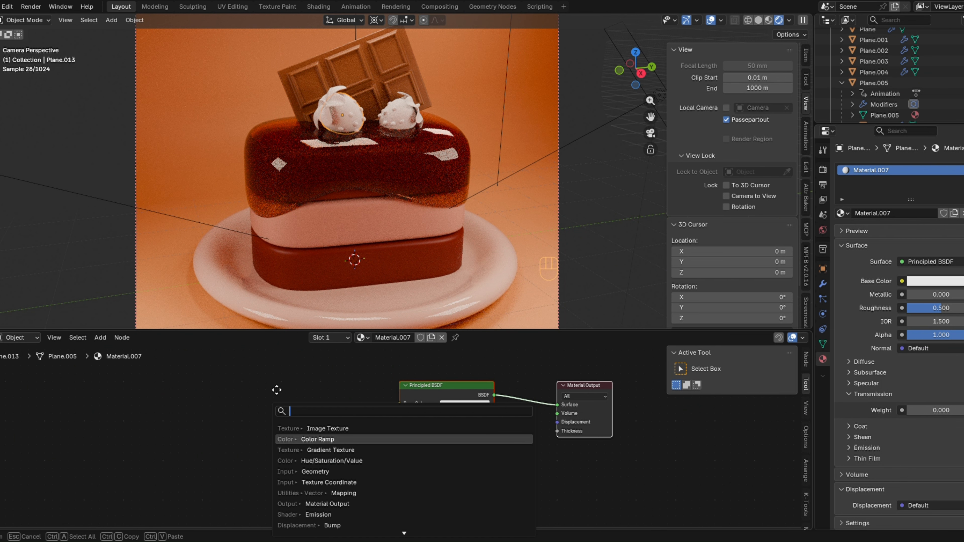
pyautogui.press('Return')
pyautogui.click(277, 389)
pyautogui.hotkey('ctrl', 't')
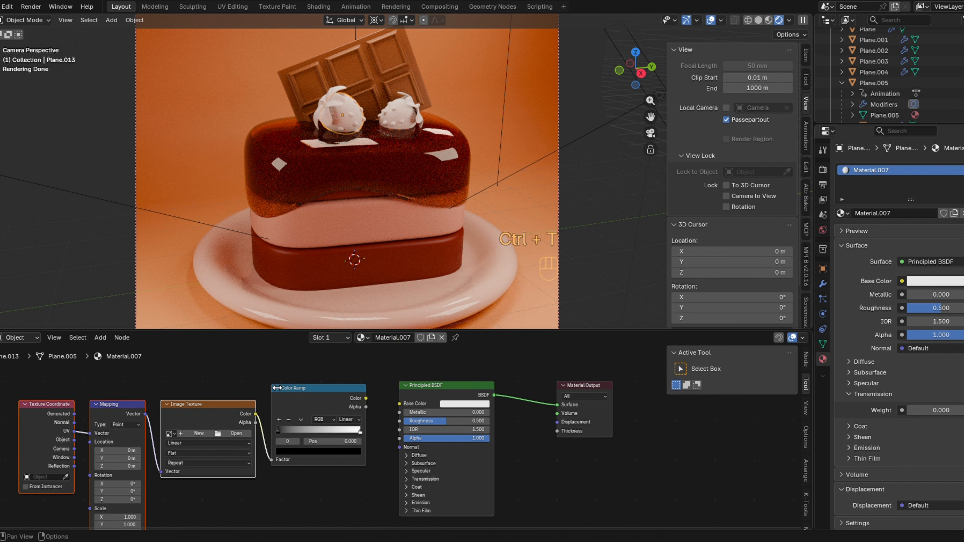
pyautogui.click(208, 405)
pyautogui.press('x')
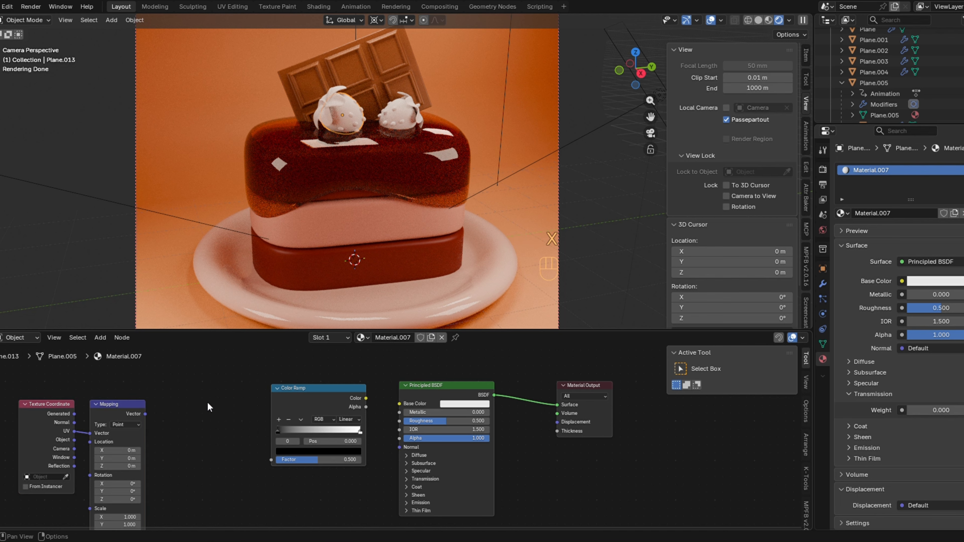
# Add a Gradient Texture node, feeding it the Mapping Vector and linking its Color to the Color Ramp's Factor.
pyautogui.hotkey('shift', 'a')
pyautogui.click(207, 403)
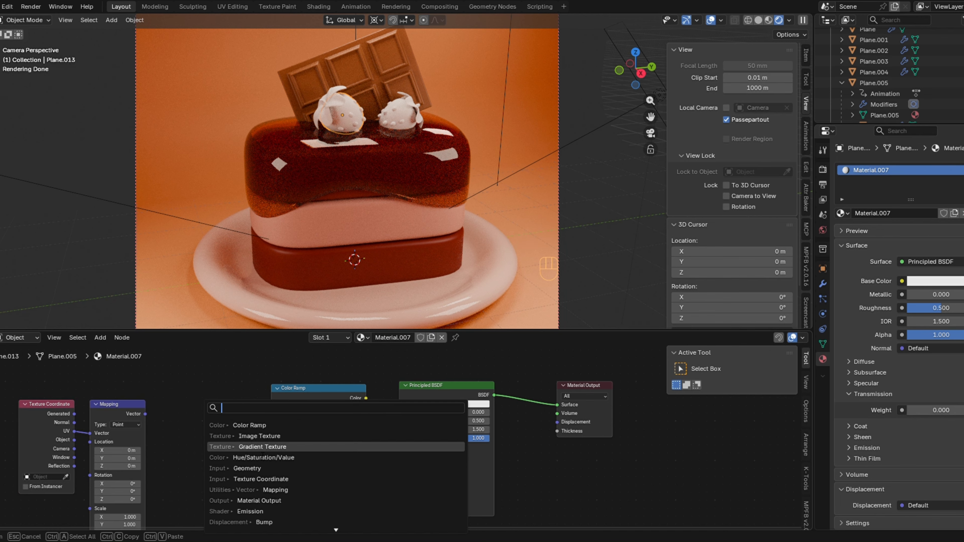
pyautogui.click(235, 448)
pyautogui.click(183, 408)
pyautogui.moveTo(146, 414); pyautogui.dragTo(182, 446)
pyautogui.moveTo(242, 419); pyautogui.dragTo(271, 459)
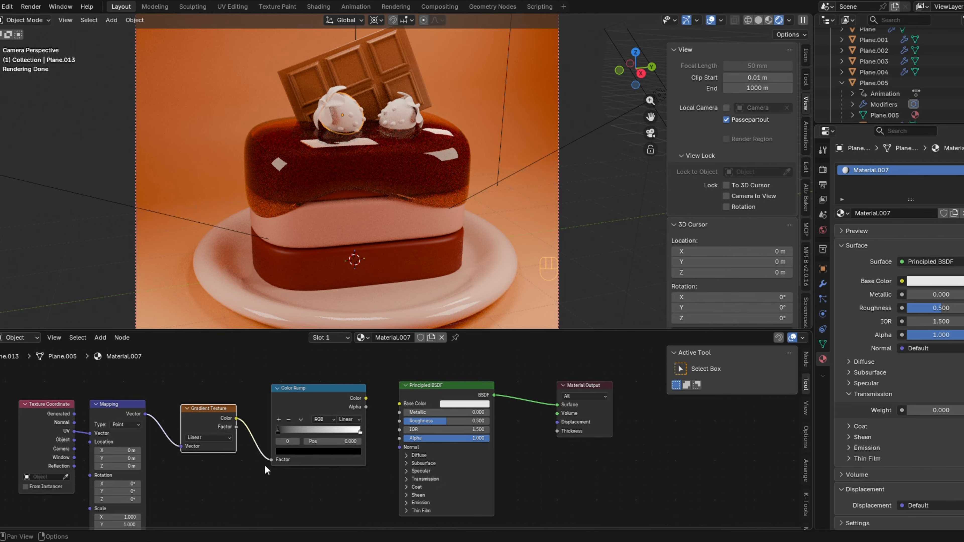
# Move the Color Ramp's black stop to position 0.150 and set the Mapping node's Y rotation to 90°.
pyautogui.scroll(1, 233, 479)
pyautogui.scroll(1, 233, 478)
pyautogui.click(246, 431)
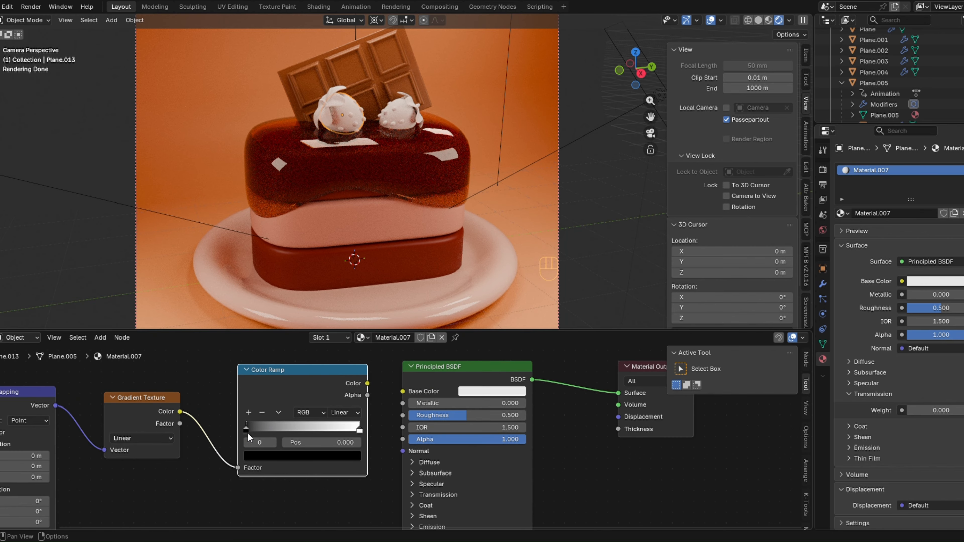
pyautogui.moveTo(248, 431); pyautogui.dragTo(263, 430)
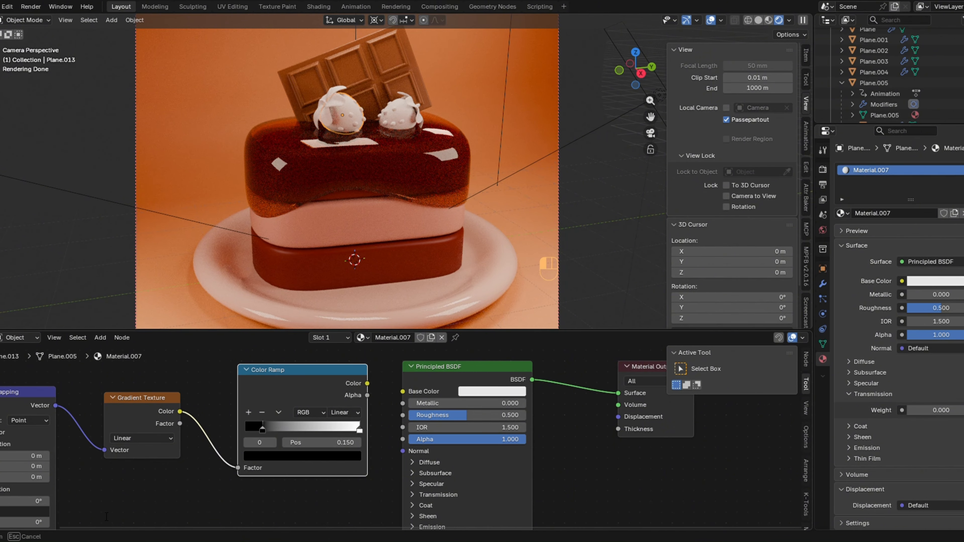
pyautogui.write('90')
pyautogui.press('Return')
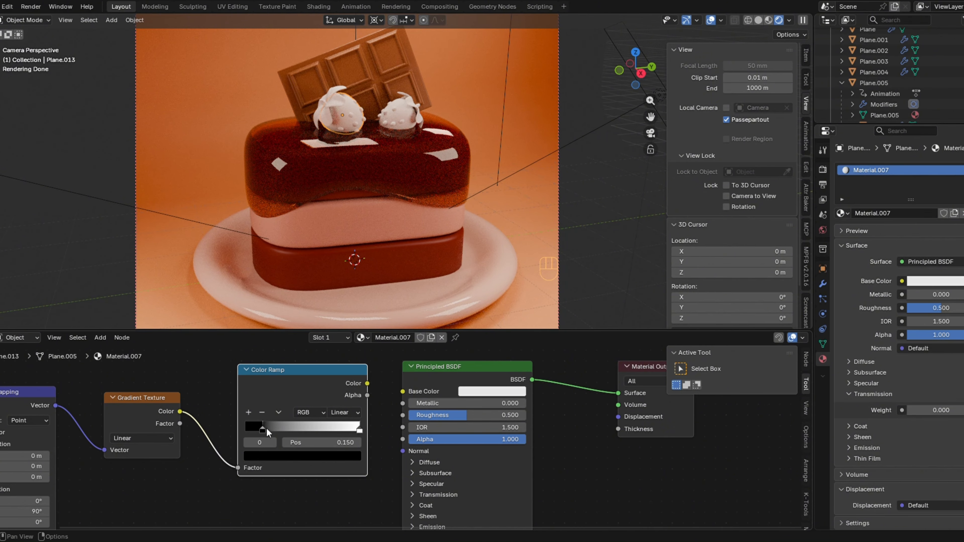
# Connect the Color Ramp to the strawberry's Base Color, with a red first stop at position 0.545 and a pink end stop.
pyautogui.moveTo(267, 428); pyautogui.dragTo(305, 428)
pyautogui.moveTo(367, 384); pyautogui.dragTo(403, 391)
pyautogui.moveTo(348, 426); pyautogui.dragTo(327, 431)
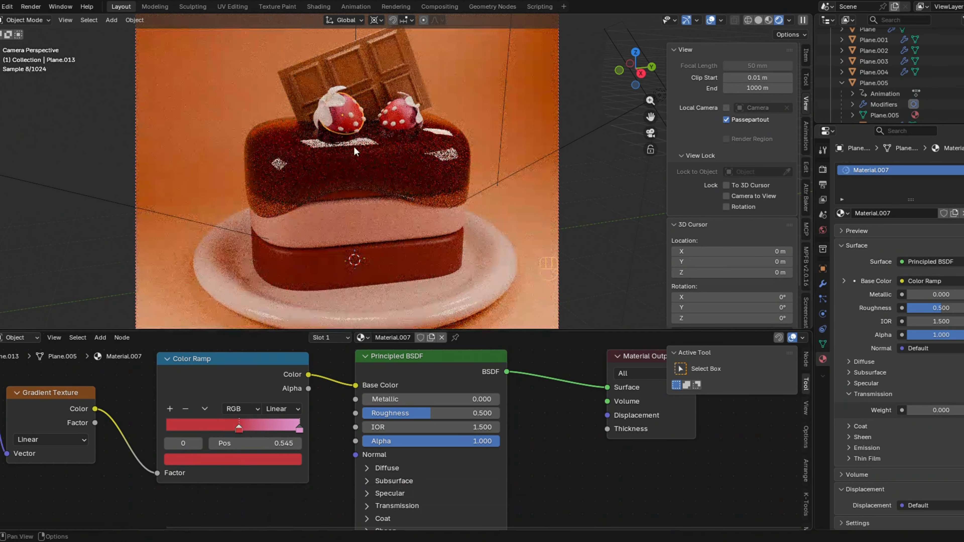
# Give the left strawberry's seeds a new material with a pink base colour, hex #E7B0D6FF.
pyautogui.click(350, 115)
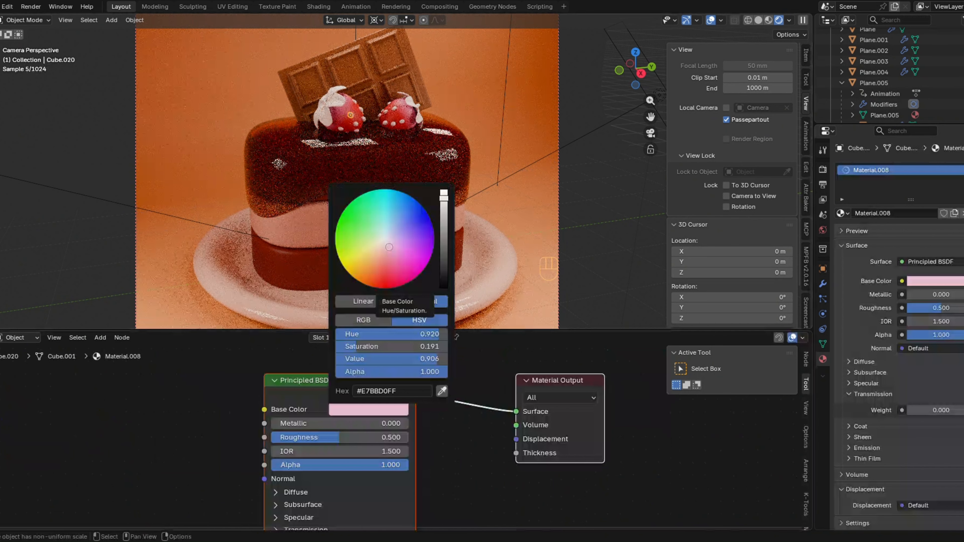
pyautogui.press('BackSpace')
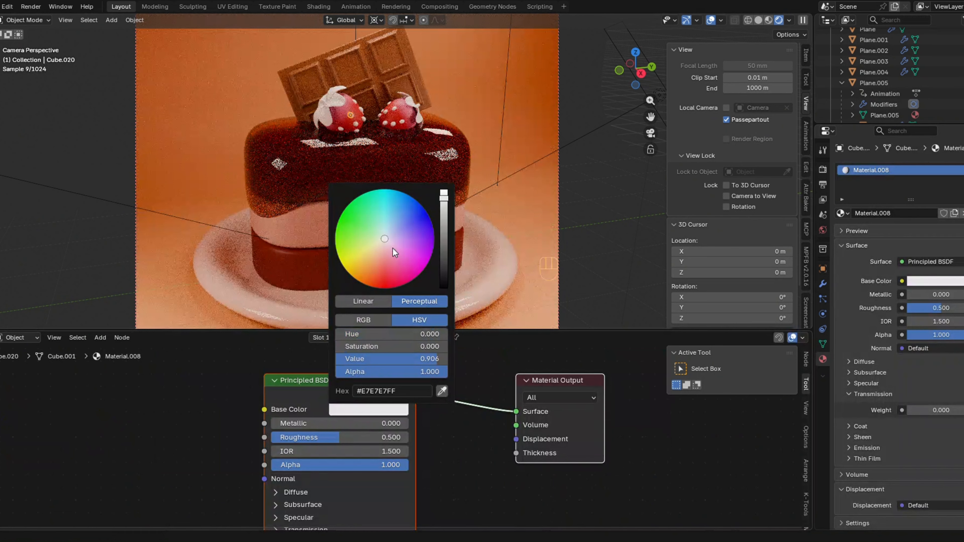
pyautogui.click(393, 249)
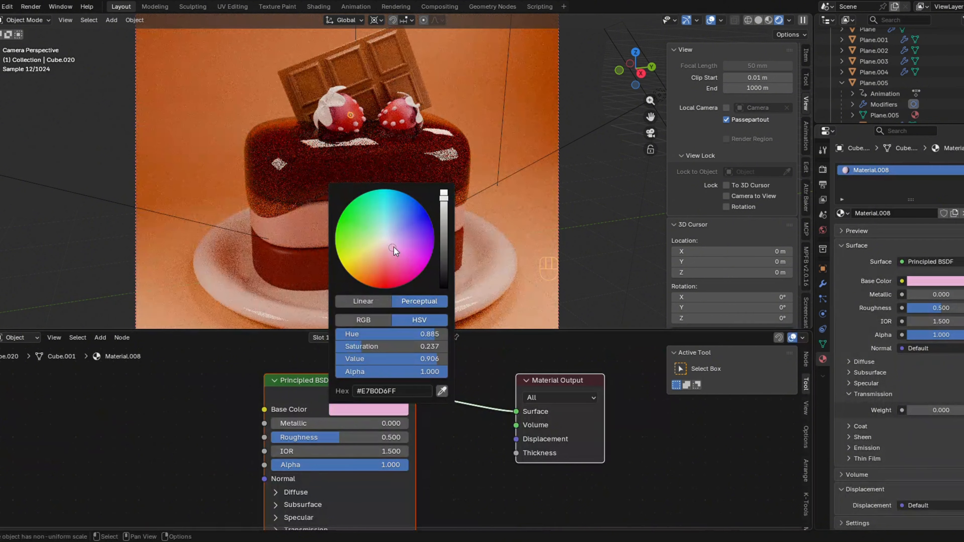
# Give the left strawberry's leaves a new material and connect an added Color Ramp node to its Base Color.
pyautogui.click(320, 117)
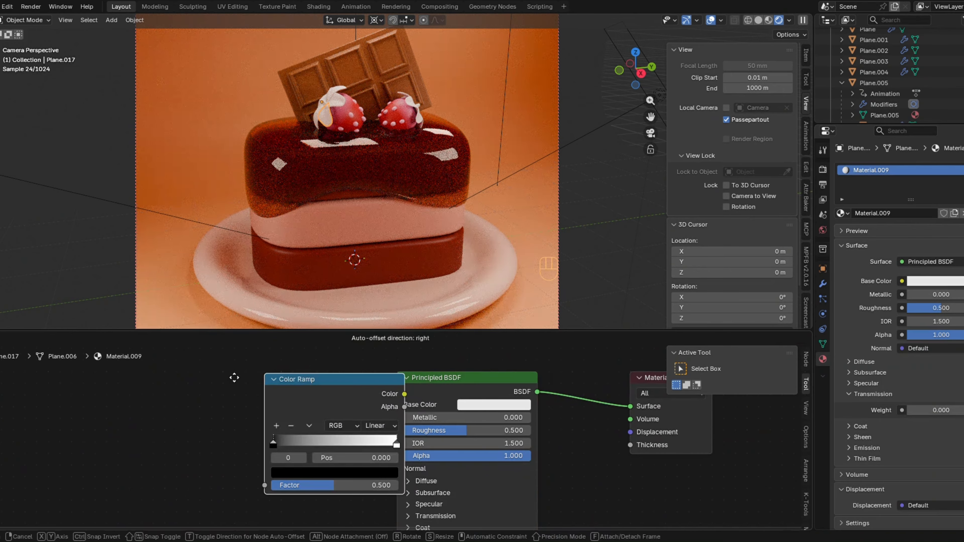
pyautogui.click(201, 377)
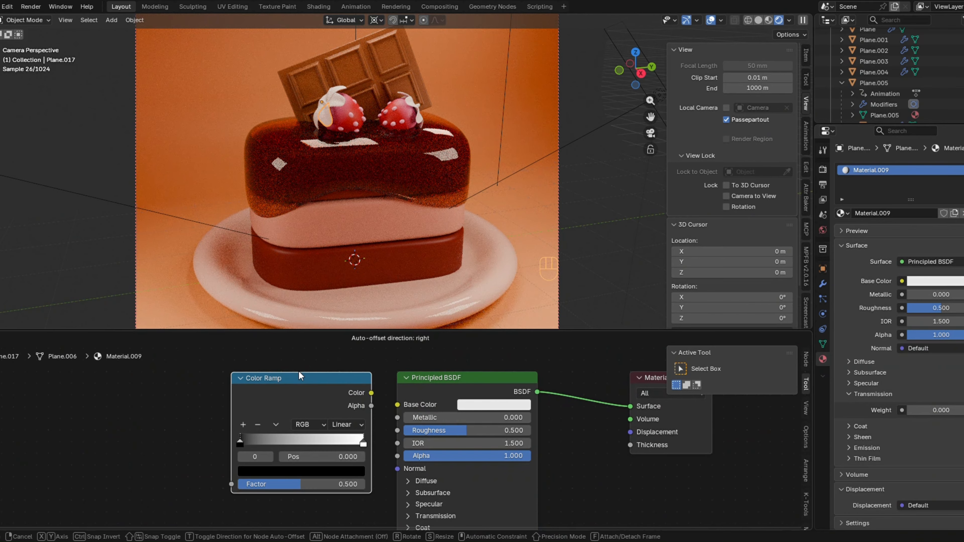
pyautogui.click(288, 370)
pyautogui.moveTo(360, 392); pyautogui.dragTo(397, 405)
# Add a Geometry node to the leaf material and connect its Pointiness output to the Color Ramp's Factor.
pyautogui.scroll(-2, 205, 409)
pyautogui.moveTo(183, 415); pyautogui.dragTo(311, 430, button='middle')
pyautogui.hotkey('shift', 'a')
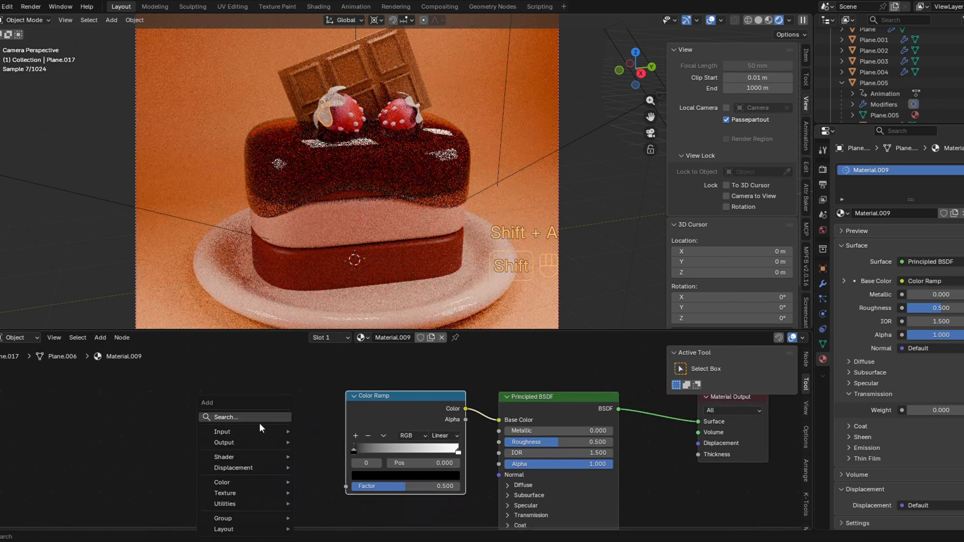
pyautogui.click(259, 421)
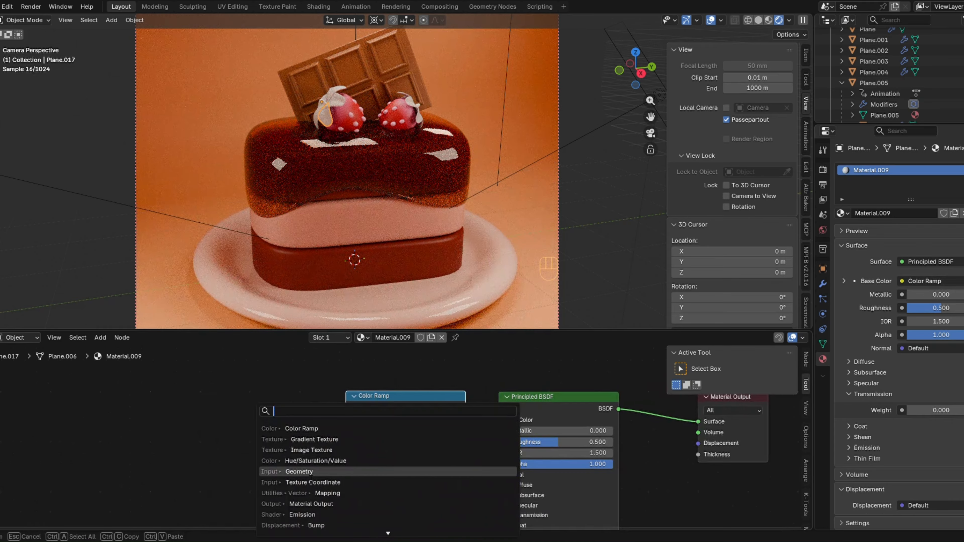
pyautogui.click(300, 472)
pyautogui.click(266, 433)
pyautogui.moveTo(294, 471); pyautogui.dragTo(346, 487)
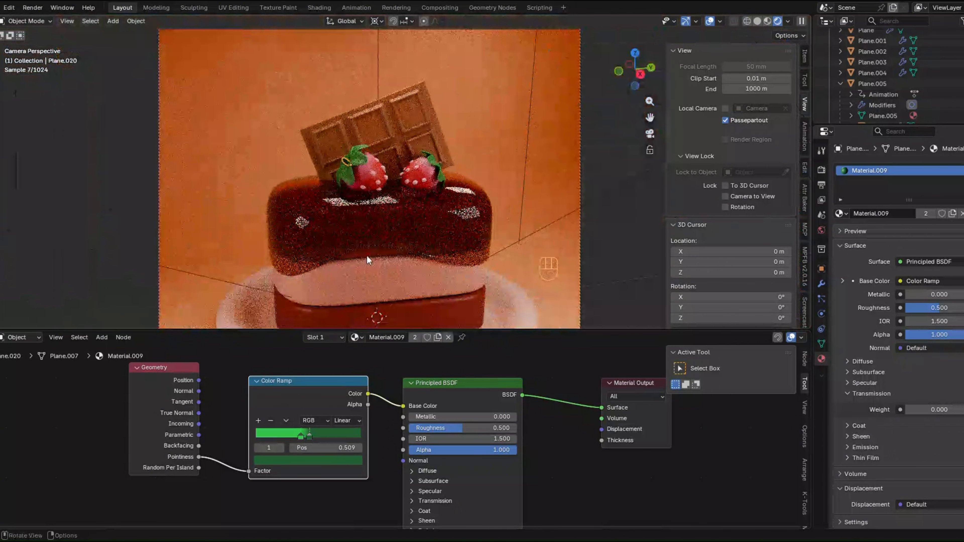
# Examine the whole cake and plate in the rendered camera view and check the scene's render and view layer settings.
pyautogui.scroll(-2, 347, 323)
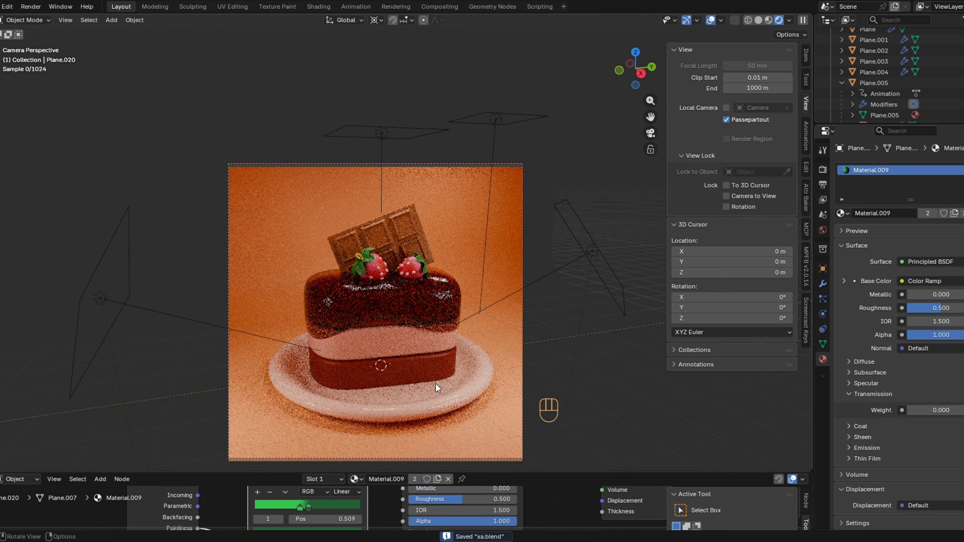
pyautogui.scroll(2, 435, 383)
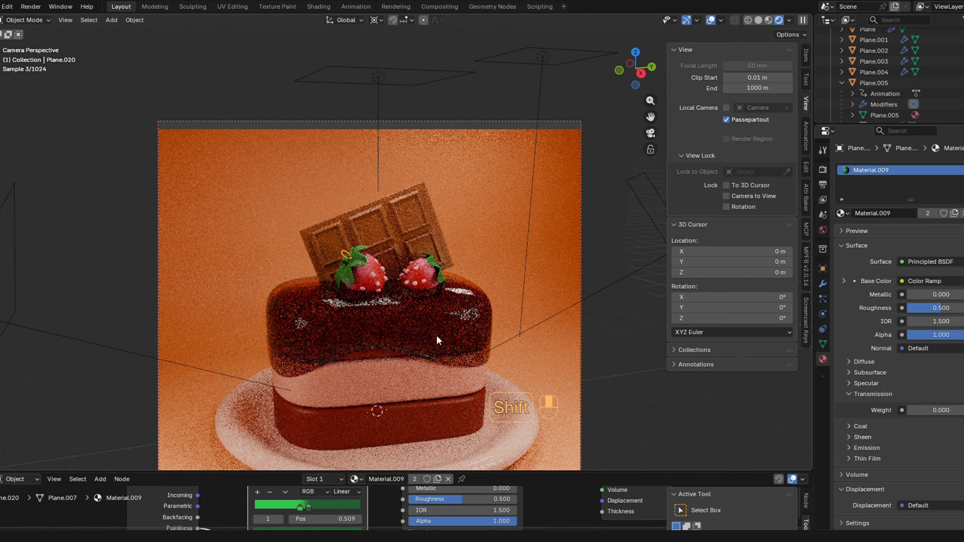
pyautogui.keyDown('shift'); pyautogui.moveTo(437, 336); pyautogui.dragTo(439, 283, button='middle'); pyautogui.keyUp('shift')
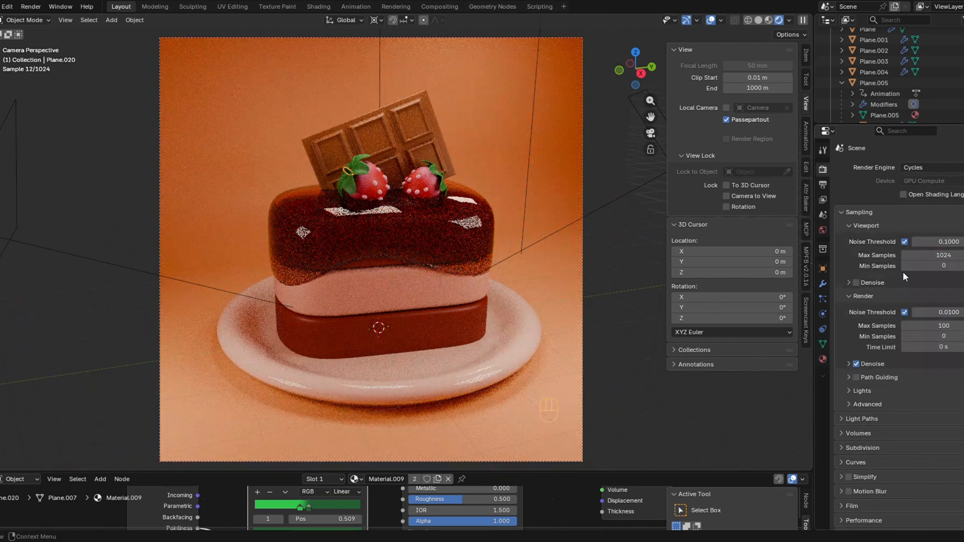
pyautogui.click(824, 169)
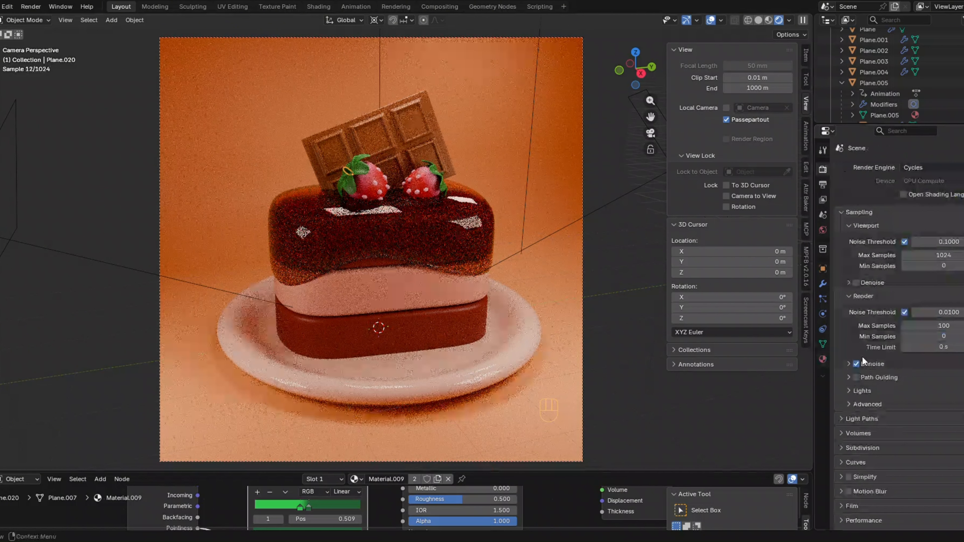
pyautogui.click(823, 199)
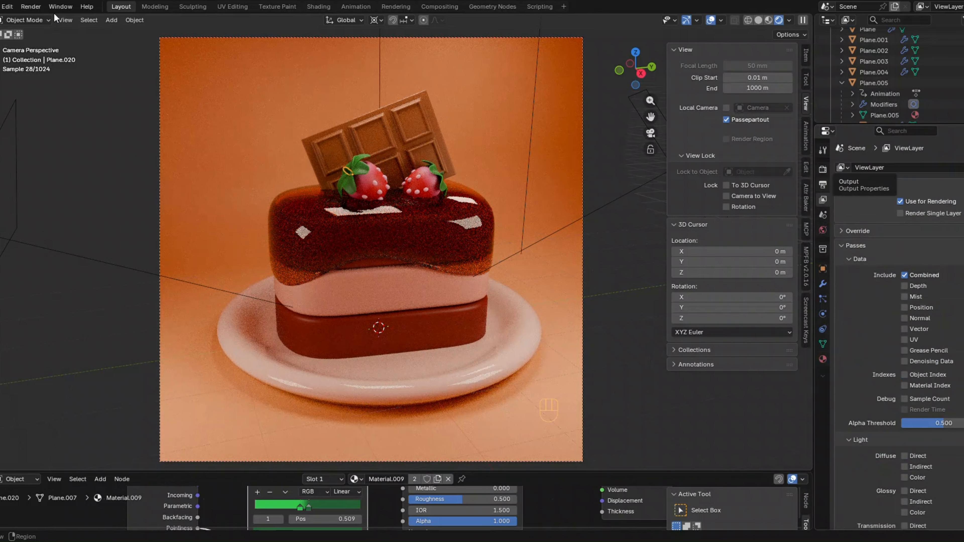
# Enable the Color Management curves and shape a gentle S-curve with a lower point at about X 0.302, Y 0.319 and a raised upper point.
pyautogui.keyDown('ctrl'); pyautogui.scroll(2, 884, 368); pyautogui.keyUp('ctrl')
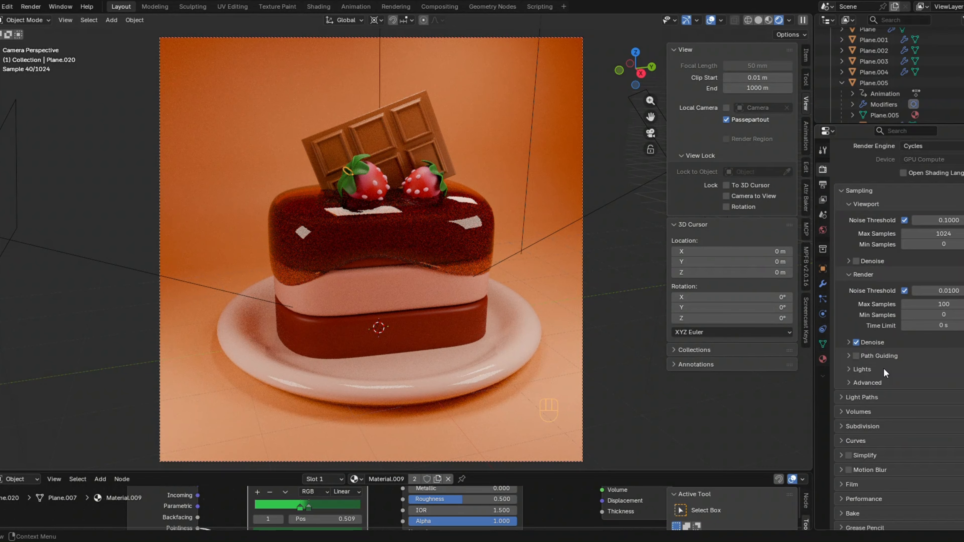
pyautogui.keyDown('ctrl'); pyautogui.scroll(-2, 884, 368); pyautogui.keyUp('ctrl')
pyautogui.keyDown('ctrl'); pyautogui.scroll(1, 884, 367); pyautogui.keyUp('ctrl')
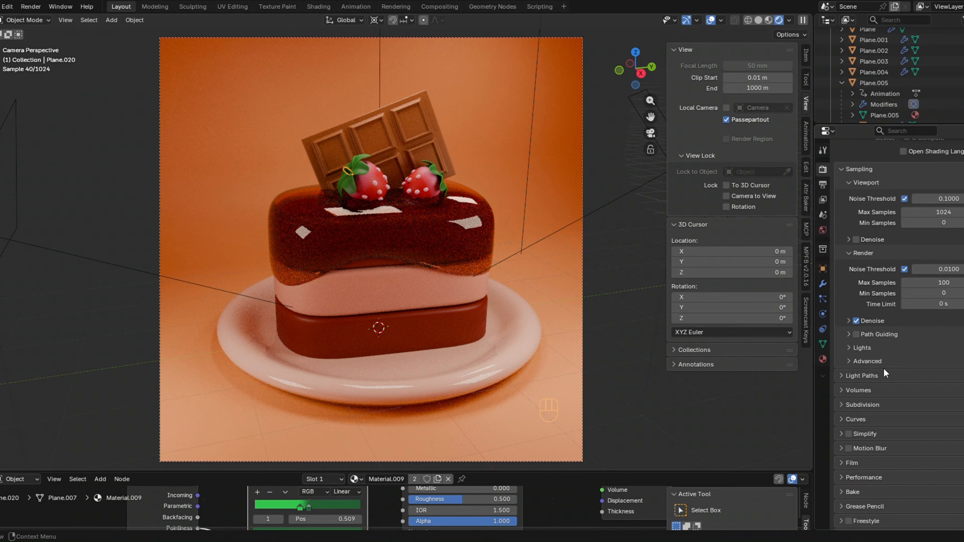
pyautogui.scroll(-5, 884, 368)
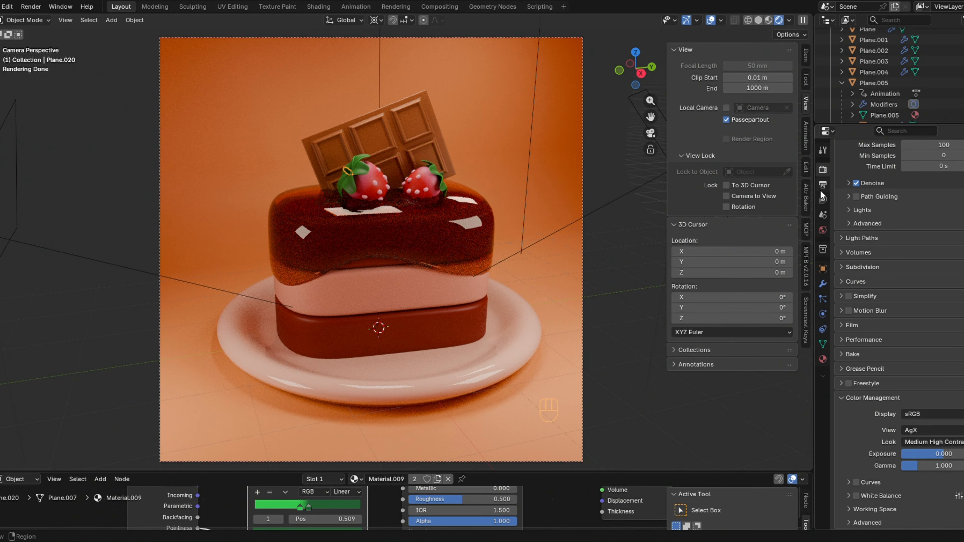
pyautogui.click(856, 482)
pyautogui.click(849, 483)
pyautogui.scroll(-6, 874, 471)
pyautogui.moveTo(915, 404); pyautogui.dragTo(884, 435)
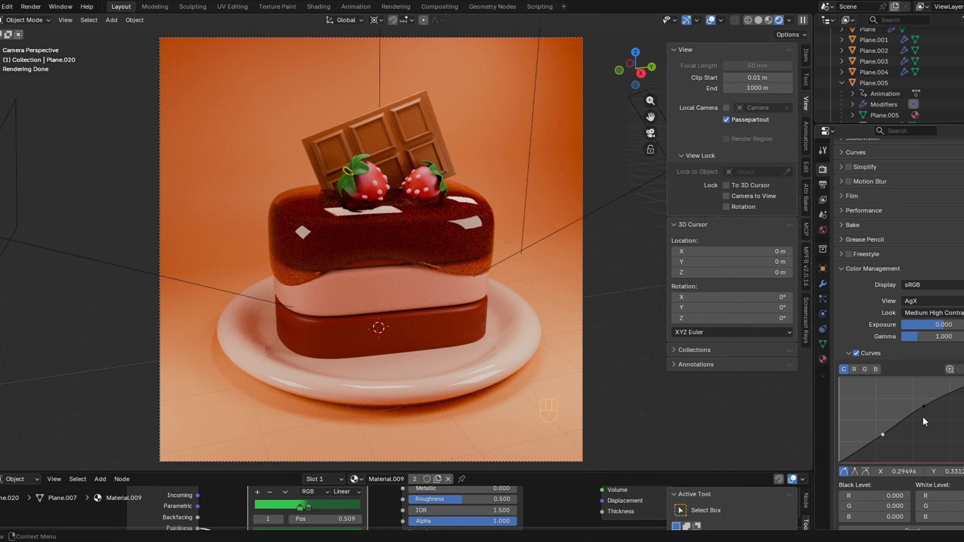
pyautogui.moveTo(924, 406); pyautogui.dragTo(919, 406)
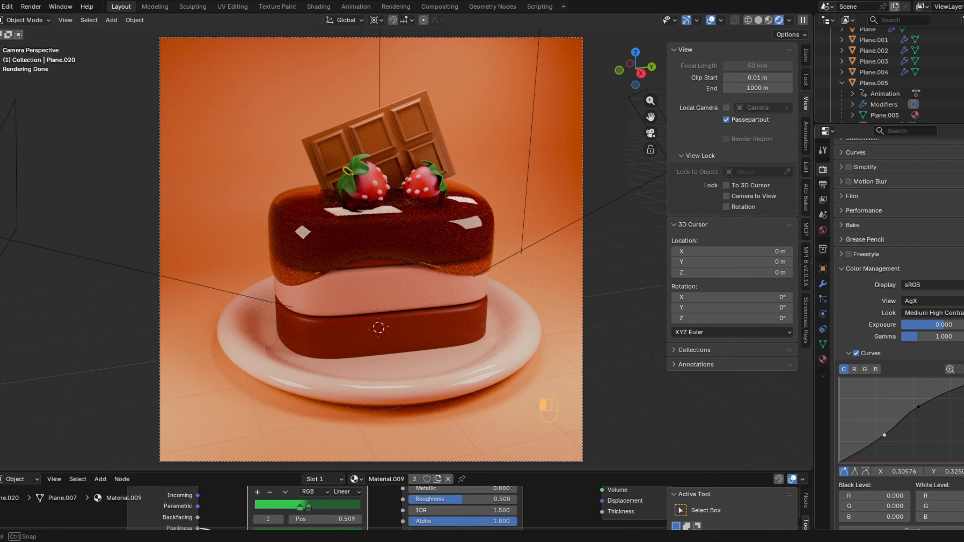
pyautogui.moveTo(888, 436); pyautogui.dragTo(883, 436)
pyautogui.click(855, 353)
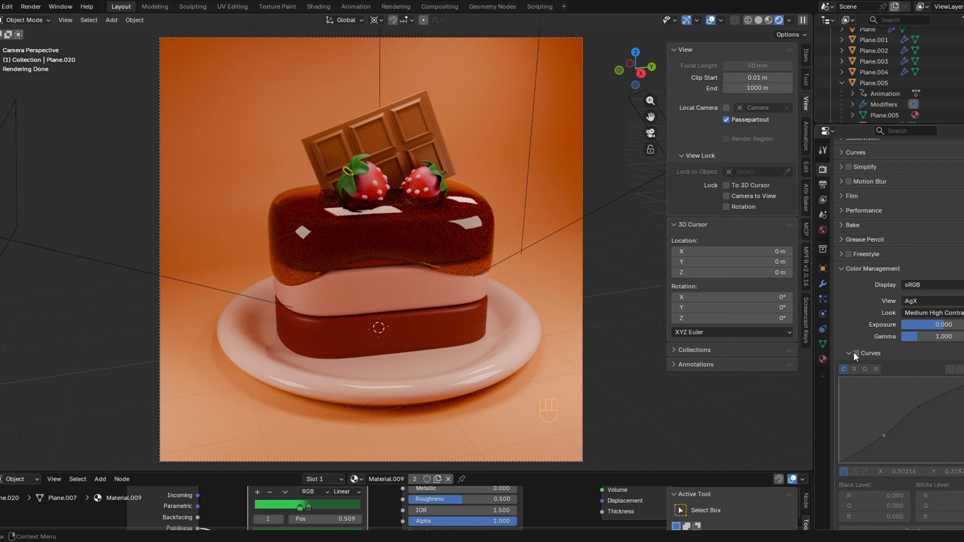
pyautogui.click(856, 353)
# Set the output path to C:\Users\ASUS\Documents\cake and start rendering the still image.
pyautogui.scroll(10, 894, 326)
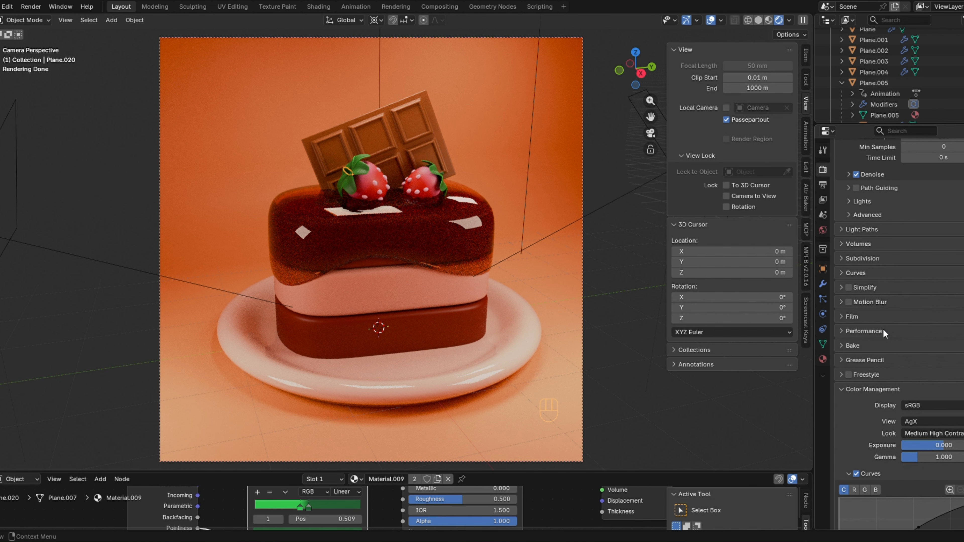
pyautogui.scroll(5, 883, 328)
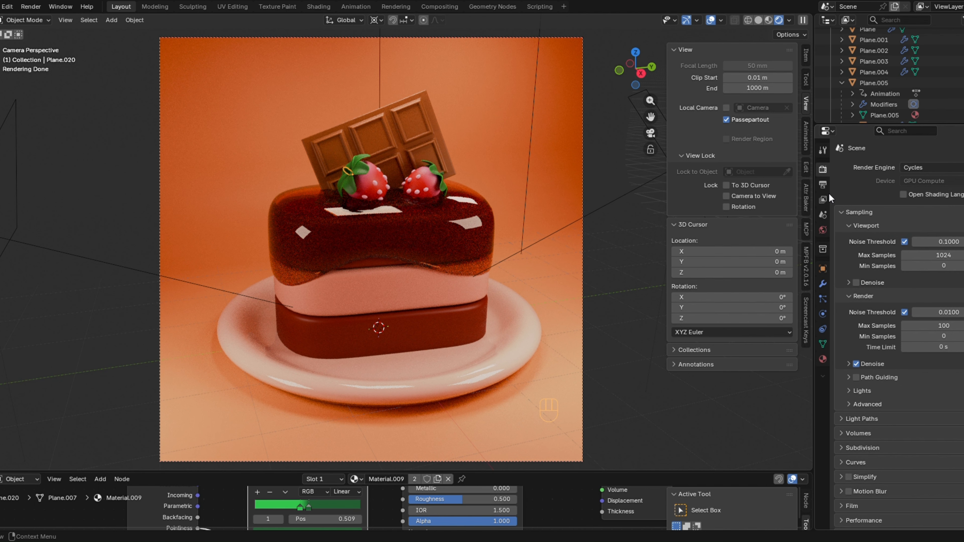
pyautogui.click(822, 185)
pyautogui.click(850, 383)
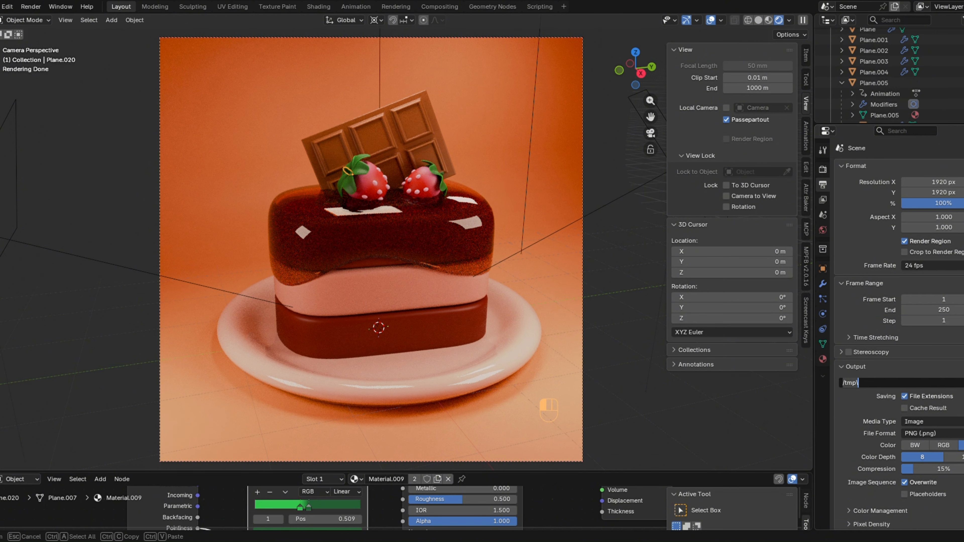
pyautogui.write('C:\\Users\\ASUS\\Documents\\cake')
pyautogui.press('Return')
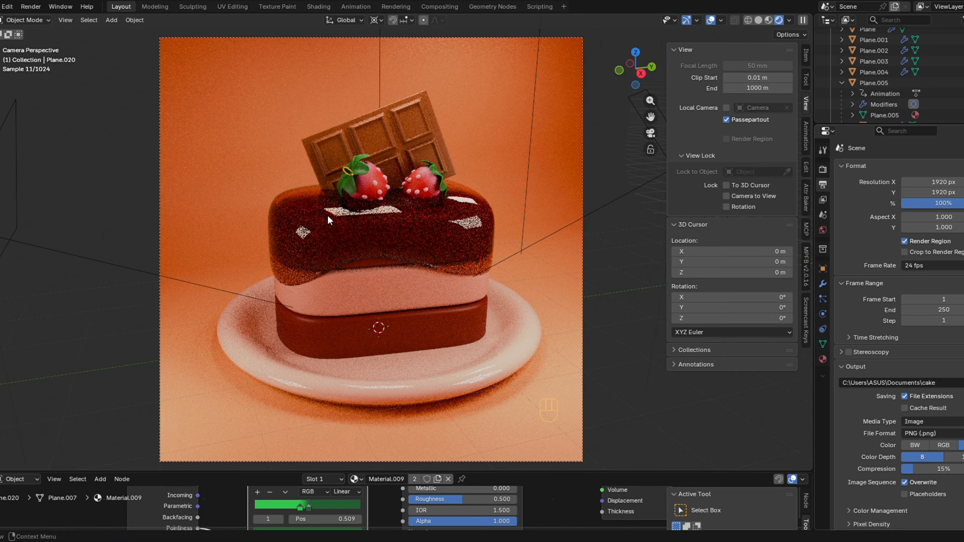
pyautogui.click(31, 6)
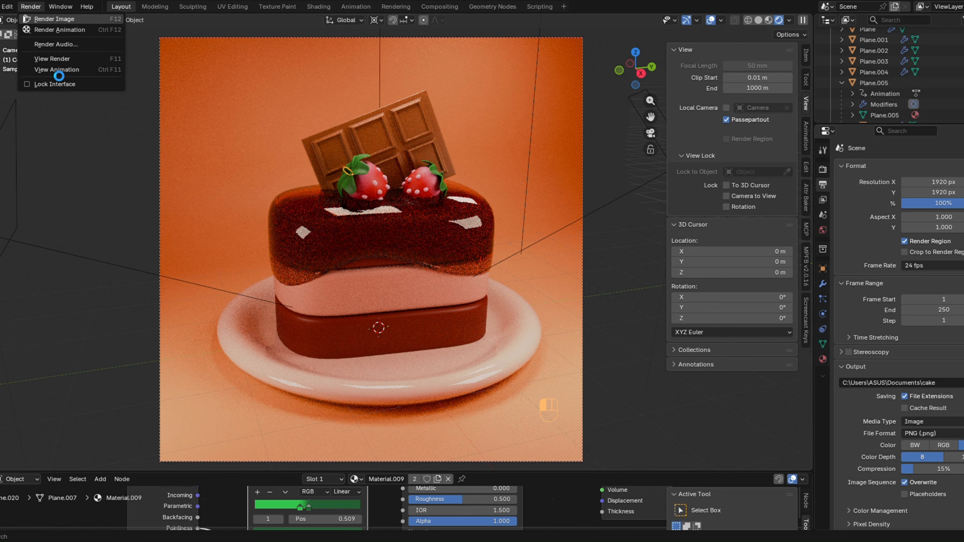
pyautogui.press('F12')
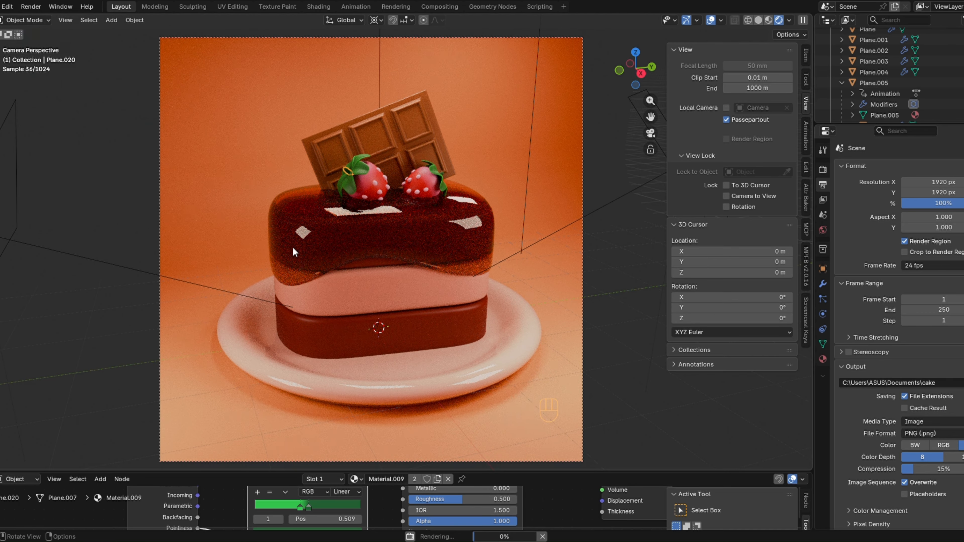